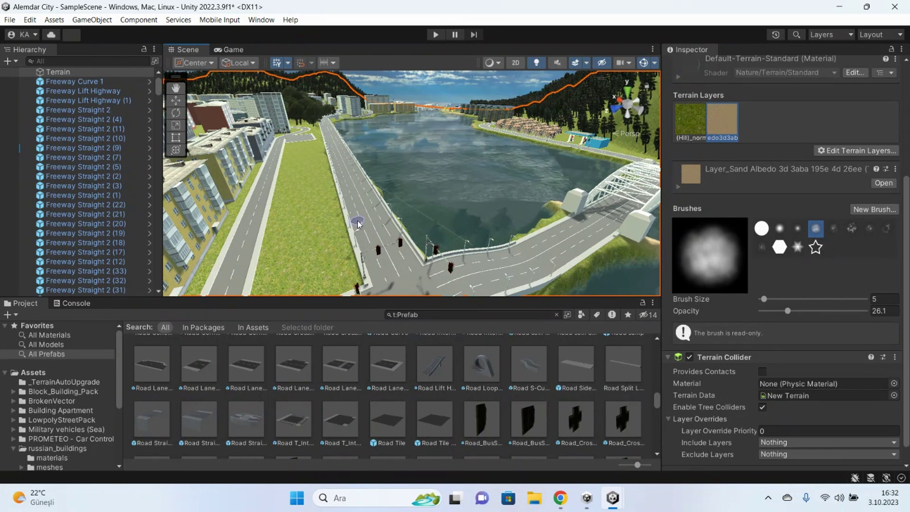
Set the terrain brush size to 8 and paint sand over the grassy shore by the road junction
right_drag(356, 225, 529, 176)
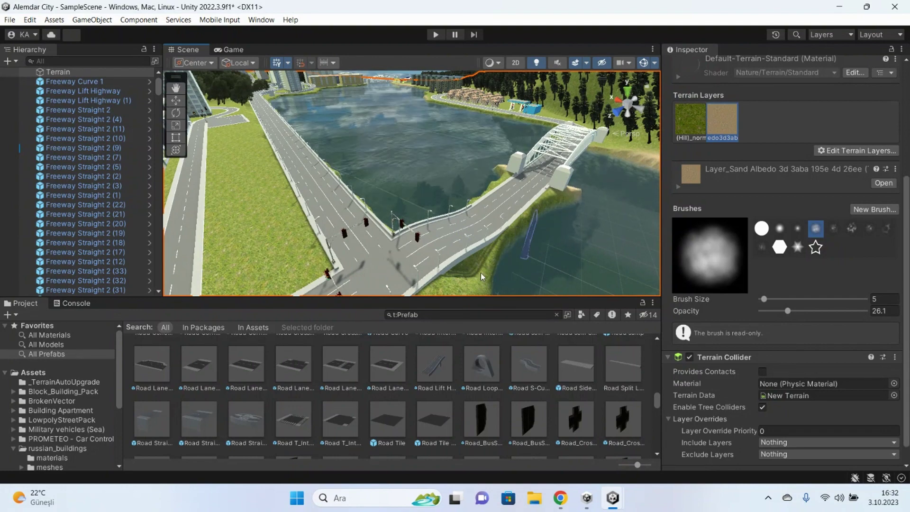
mouse_move(438, 265)
right_down()
mouse_move(524, 231)
mouse_move(253, 192)
right_up()
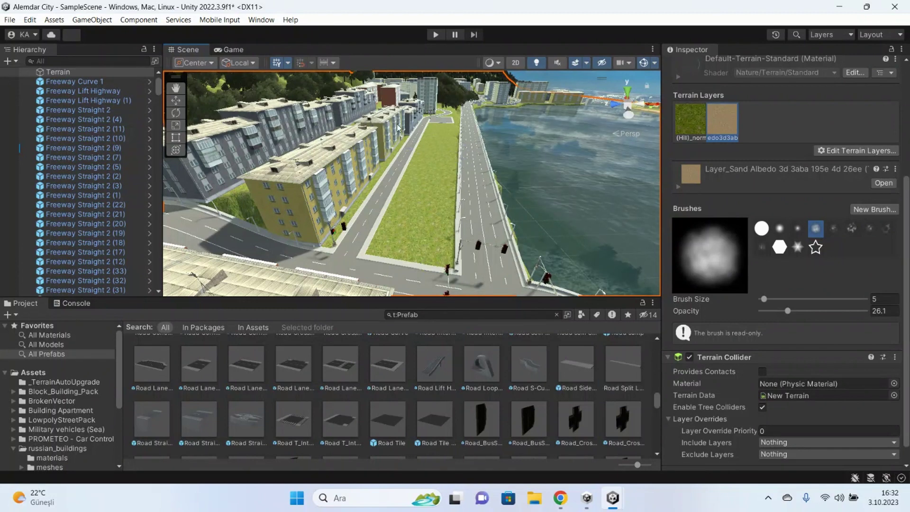
alt+drag(398, 127, 505, 177)
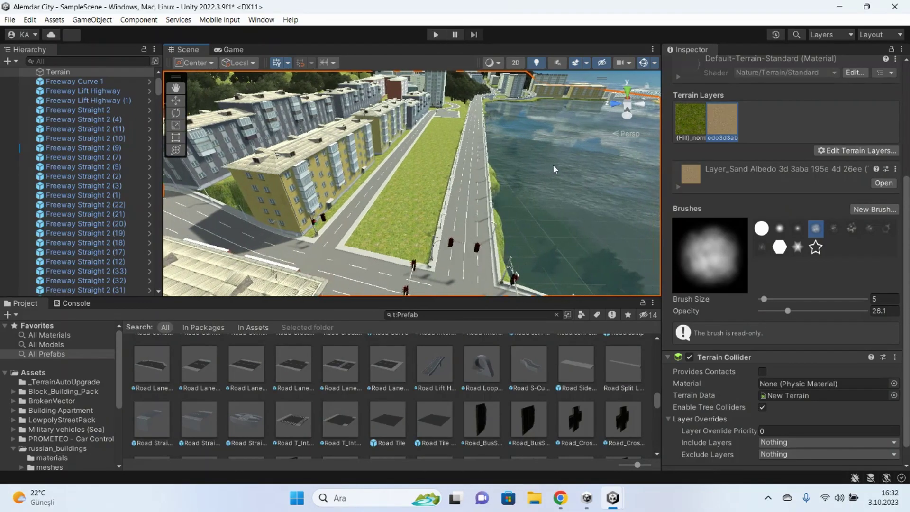
right_drag(553, 164, 311, 224)
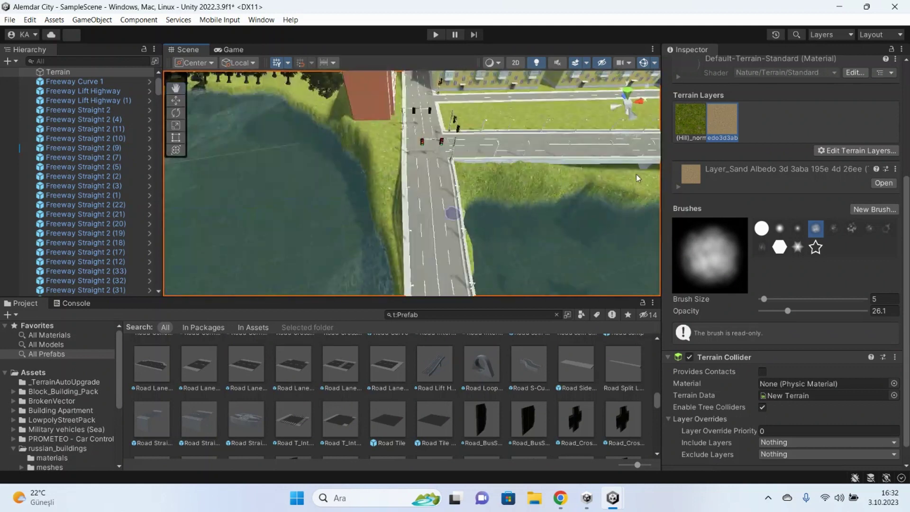
click(764, 299)
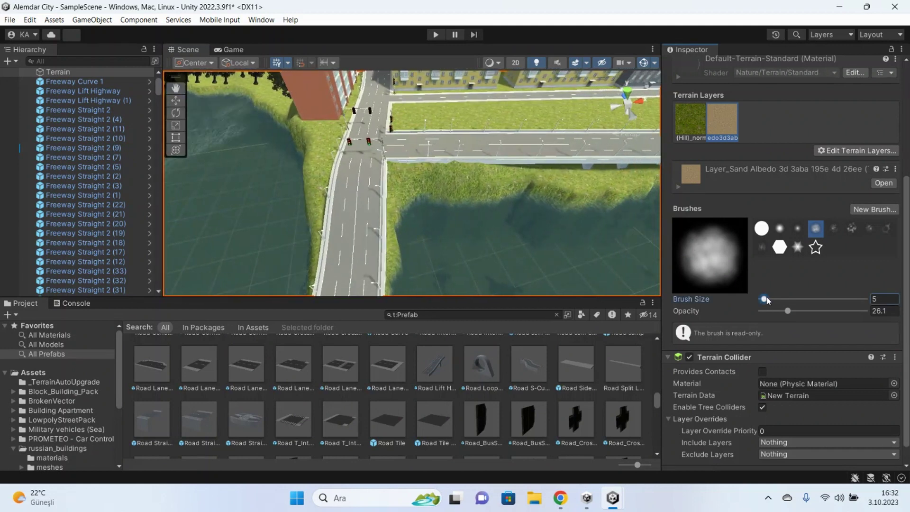
click(460, 204)
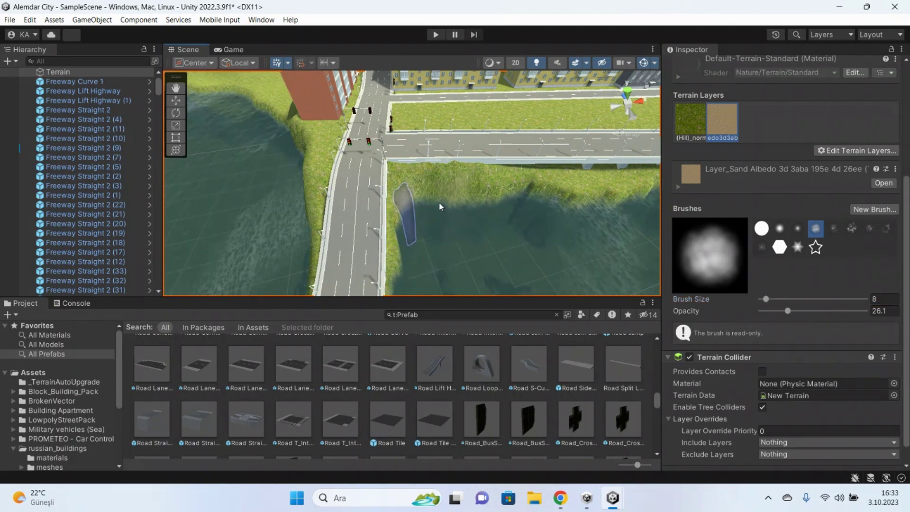
drag(399, 189, 525, 191)
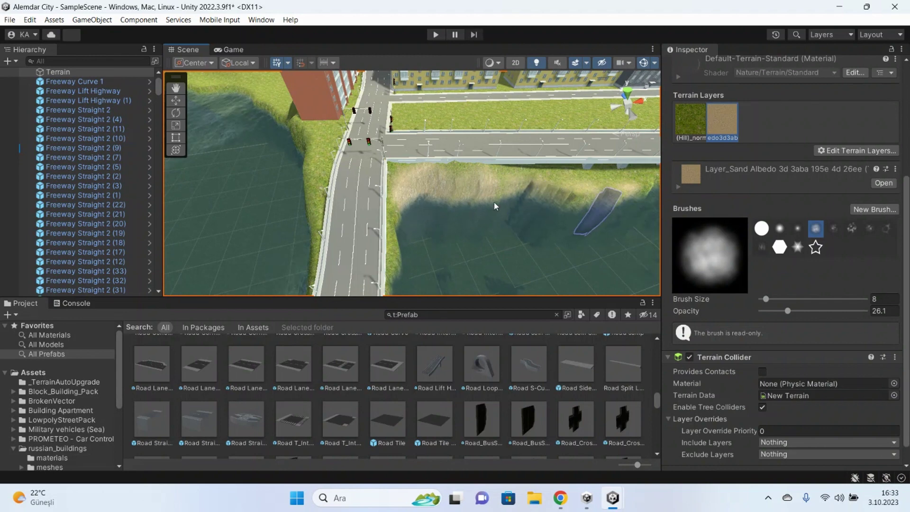
Check the painted shore and raise the brush opacity to 100
mouse_move(511, 188)
alt+mouse_down()
mouse_move(441, 219)
mouse_move(463, 202)
alt+mouse_up()
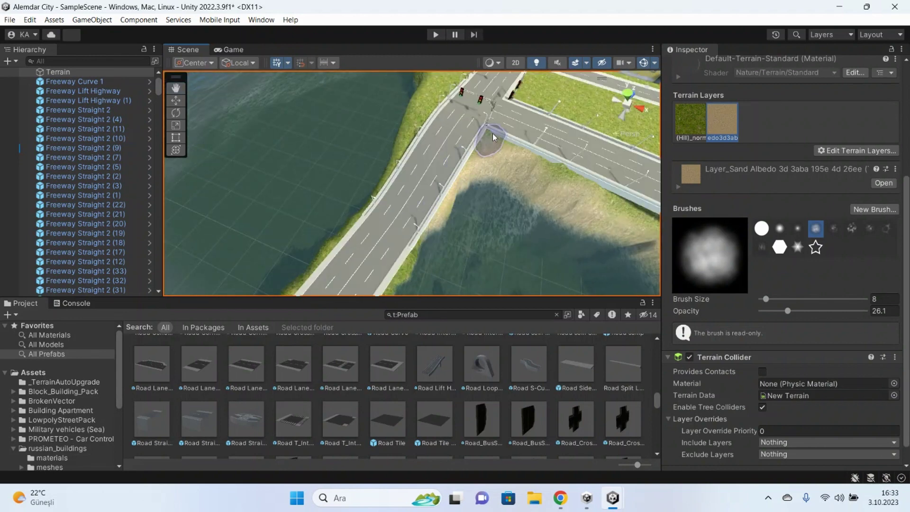
alt+drag(481, 177, 461, 192)
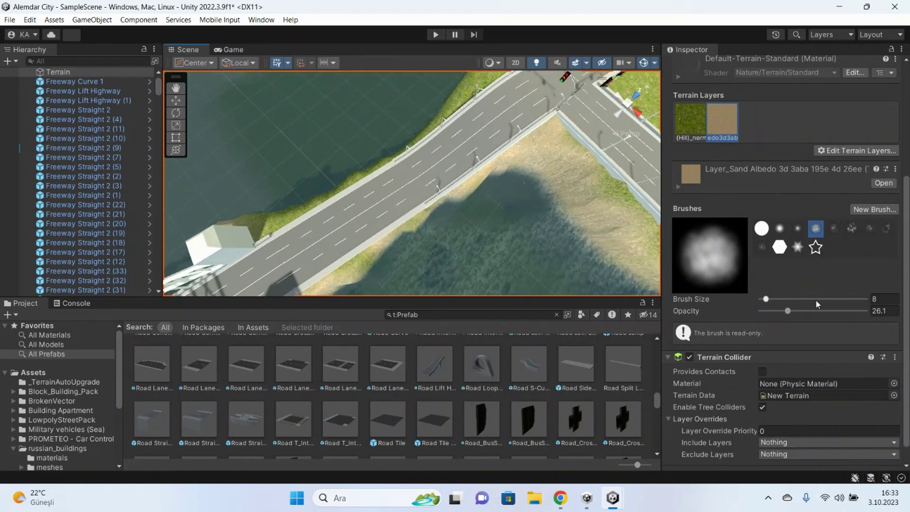
click(829, 311)
Paint a sand band along the riverbank below the road and bridge, undoing one stroke
mouse_move(474, 199)
alt+mouse_down()
mouse_move(325, 232)
mouse_move(440, 268)
alt+mouse_up()
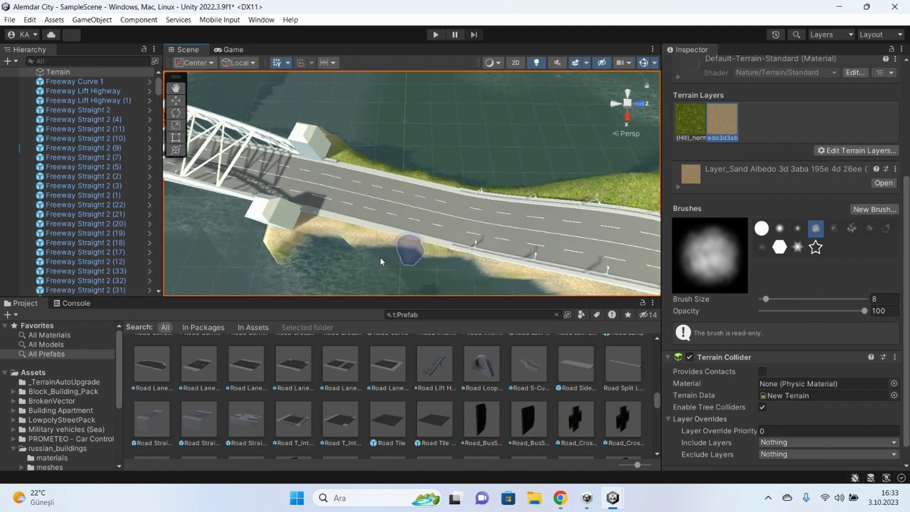
mouse_move(404, 209)
alt+mouse_down()
mouse_move(513, 157)
mouse_move(425, 141)
alt+mouse_up()
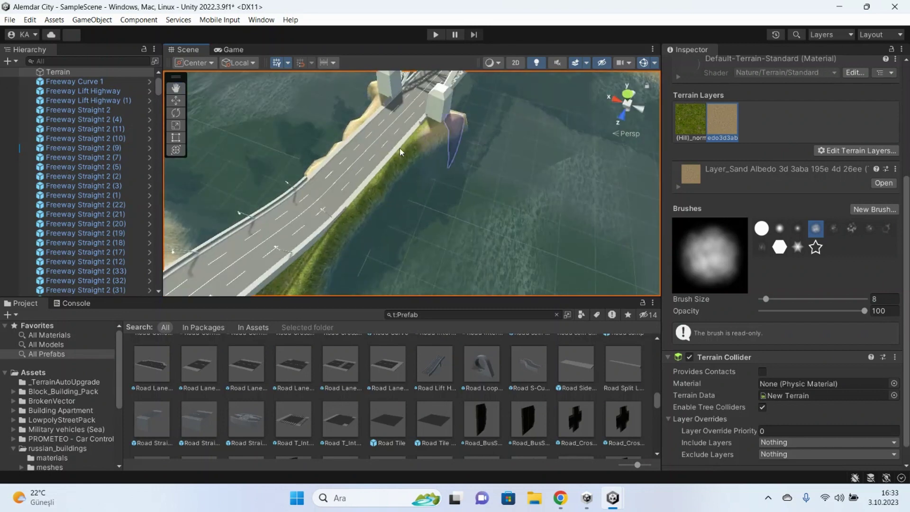
alt+drag(369, 208, 320, 223)
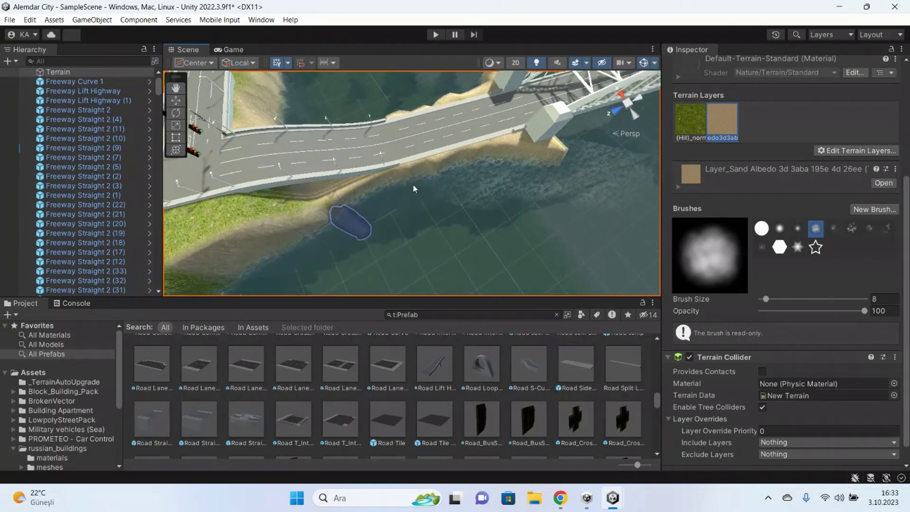
mouse_move(361, 213)
alt+mouse_down()
mouse_move(355, 129)
mouse_move(271, 107)
mouse_move(393, 136)
alt+mouse_up()
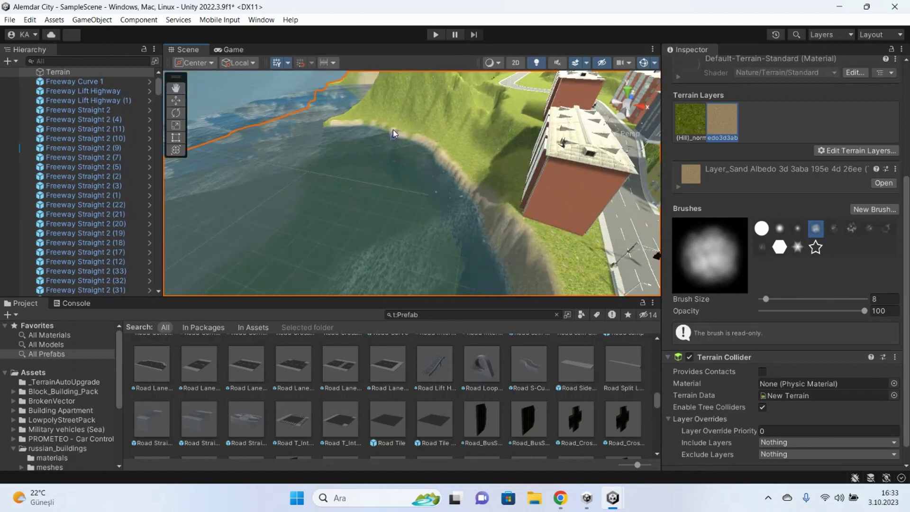
mouse_move(393, 136)
mouse_down()
mouse_move(329, 124)
mouse_move(435, 139)
mouse_move(668, 206)
mouse_move(700, 243)
mouse_move(400, 193)
mouse_move(472, 207)
mouse_move(405, 159)
mouse_move(296, 181)
mouse_up()
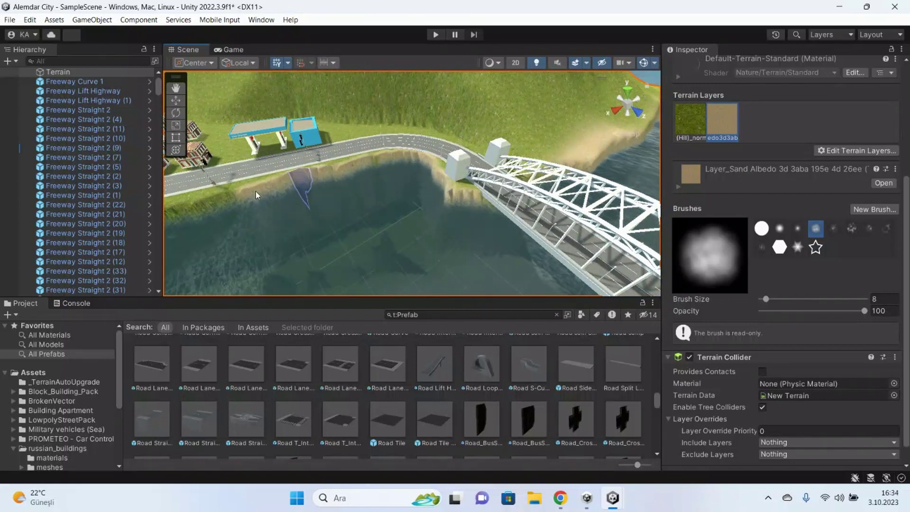
key(ctrl+z)
mouse_move(277, 180)
middle_down()
mouse_move(327, 227)
mouse_move(410, 208)
middle_up()
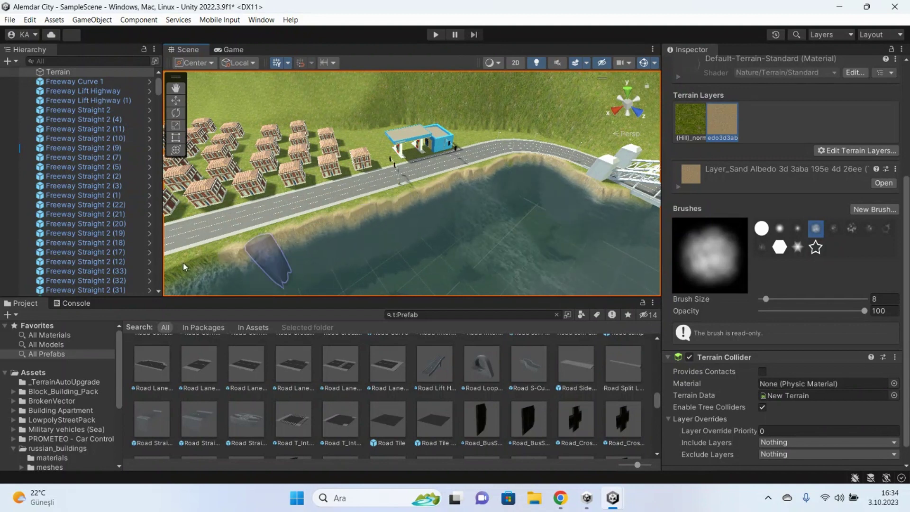
mouse_move(342, 236)
alt+mouse_down()
mouse_move(329, 203)
mouse_move(302, 200)
mouse_move(295, 215)
mouse_move(357, 235)
mouse_move(345, 236)
alt+mouse_up()
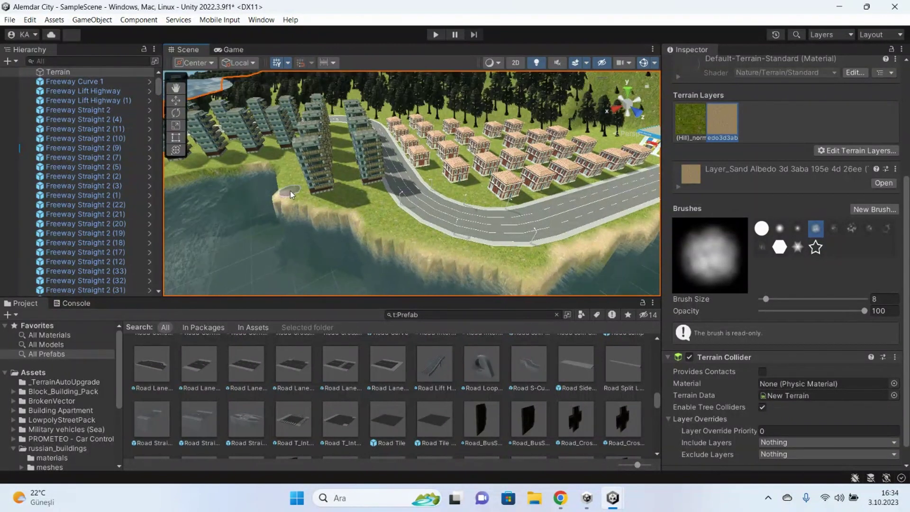
alt+drag(290, 191, 349, 190)
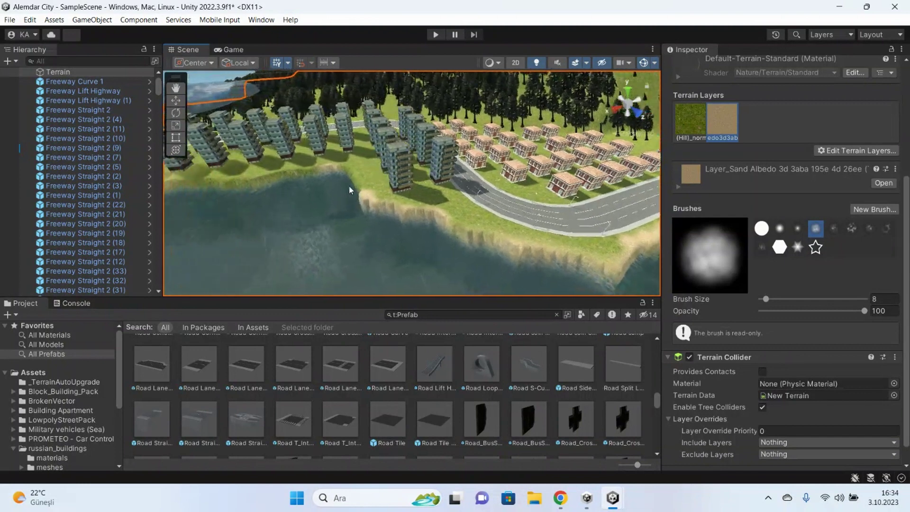
alt+drag(349, 190, 446, 198)
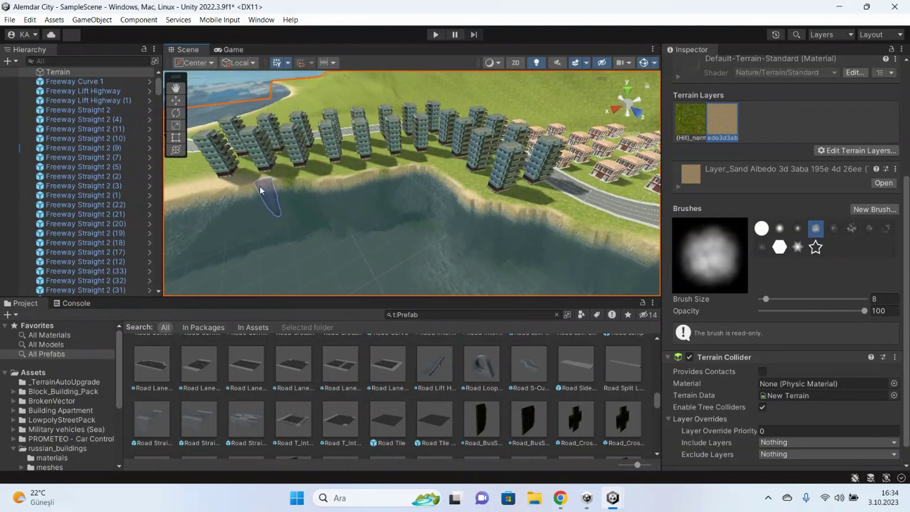
mouse_move(339, 193)
alt+mouse_down()
mouse_move(237, 195)
mouse_move(285, 228)
mouse_move(254, 205)
mouse_move(414, 183)
alt+mouse_up()
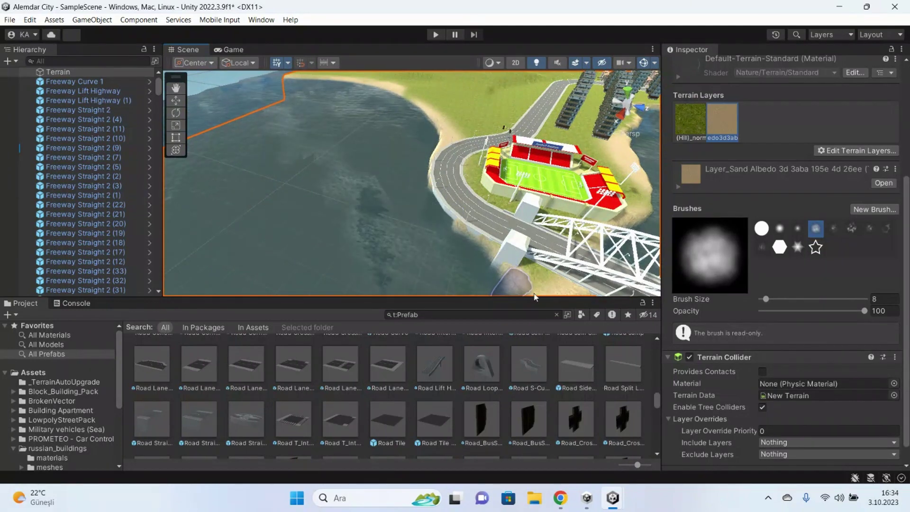
mouse_move(534, 297)
alt+mouse_down()
mouse_move(512, 197)
mouse_move(557, 237)
mouse_move(467, 232)
mouse_move(360, 271)
mouse_move(407, 231)
mouse_move(498, 182)
mouse_move(607, 175)
alt+mouse_up()
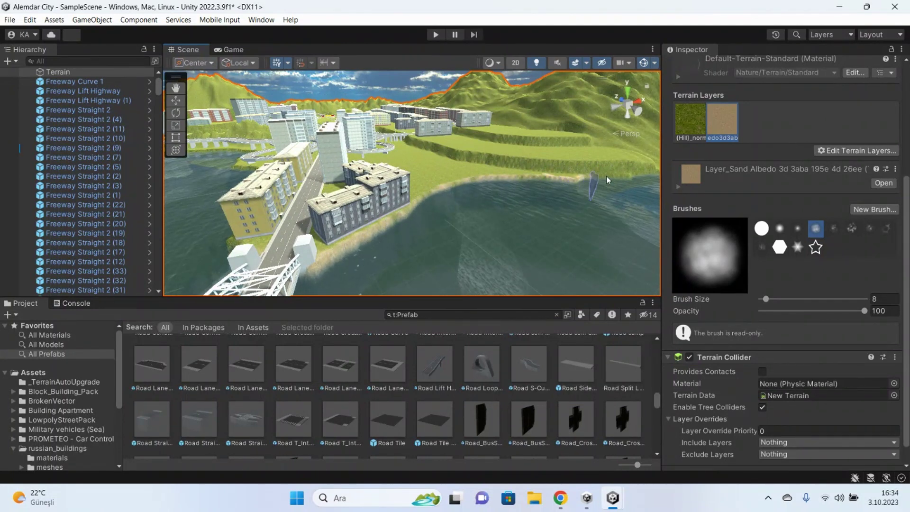
mouse_move(606, 175)
right_down()
mouse_move(619, 163)
mouse_move(561, 181)
right_up()
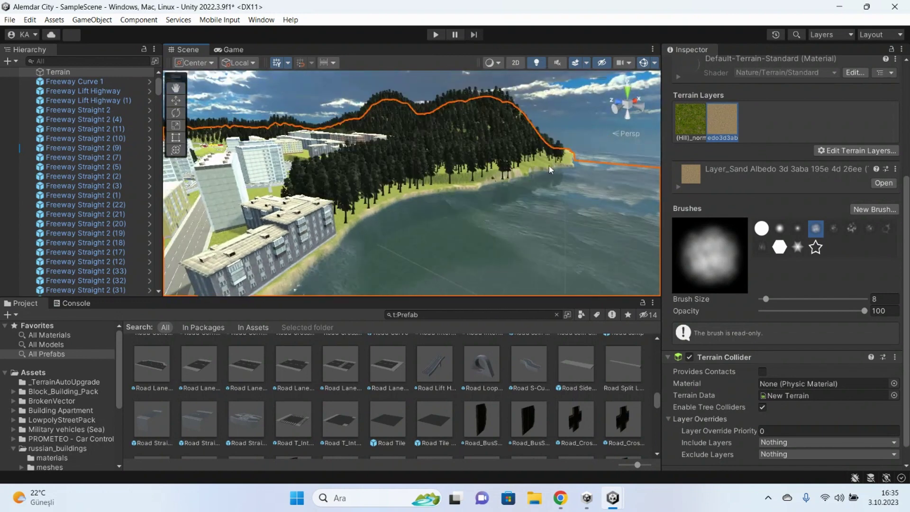
mouse_move(413, 249)
right_down()
mouse_move(396, 199)
mouse_move(325, 203)
mouse_move(411, 219)
right_up()
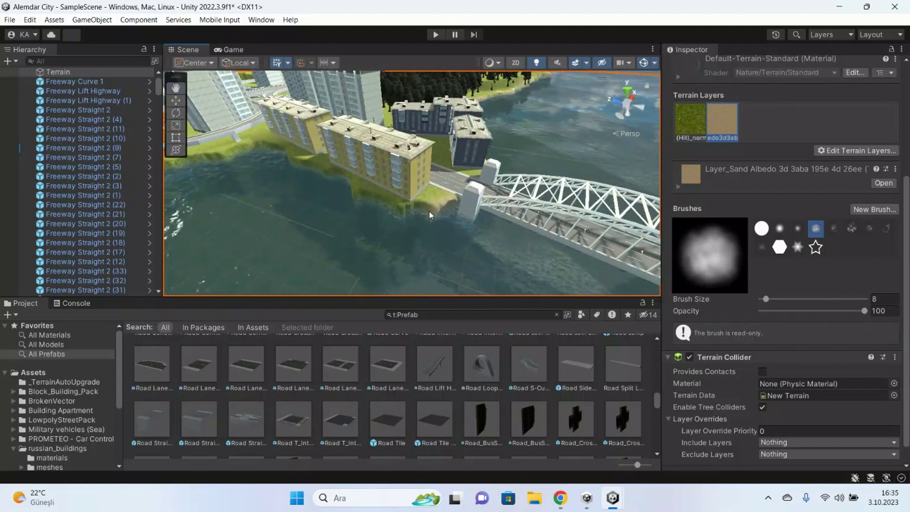
Paint sand beside the yellow building and along the grassy bank between freeway and water
right_drag(411, 219, 437, 213)
mouse_move(437, 209)
mouse_down()
mouse_move(346, 169)
mouse_move(260, 151)
mouse_up()
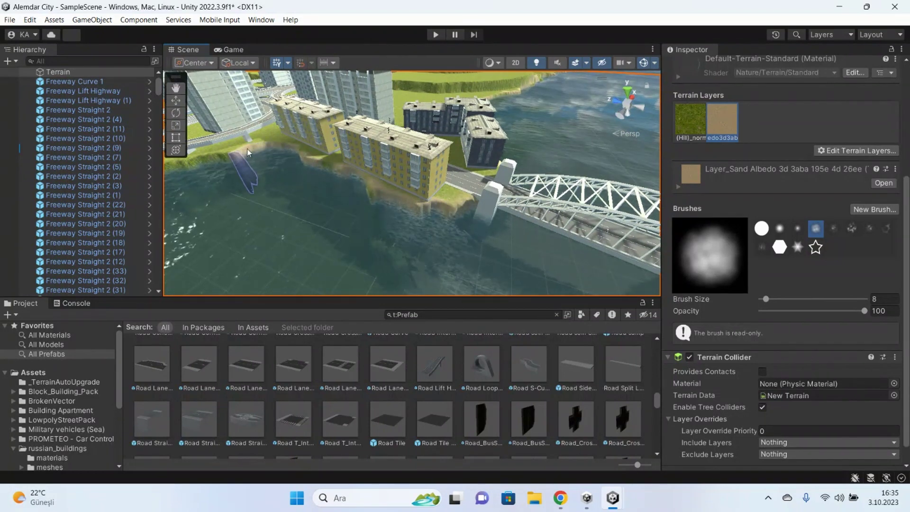
right_drag(261, 150, 232, 150)
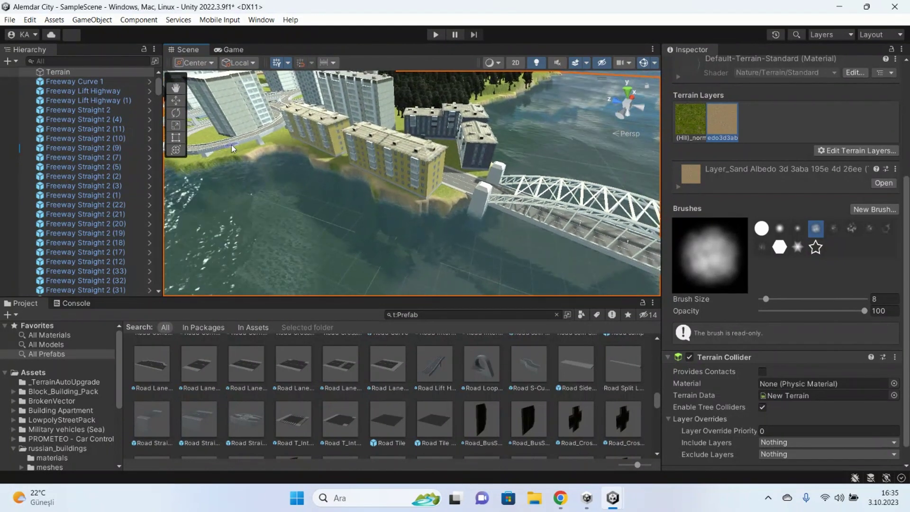
middle_drag(231, 144, 273, 168)
mouse_move(273, 168)
right_down()
mouse_move(286, 158)
mouse_move(387, 150)
mouse_move(335, 168)
mouse_move(504, 200)
right_up()
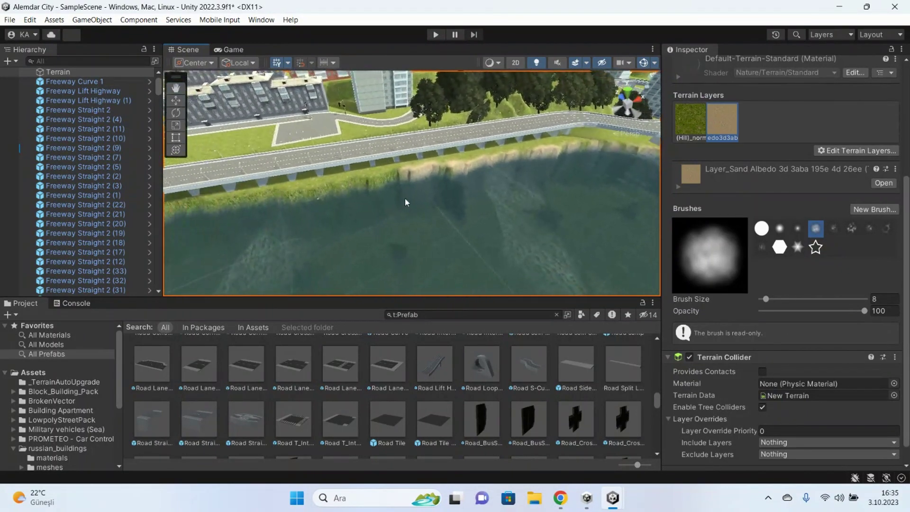
drag(504, 203, 370, 226)
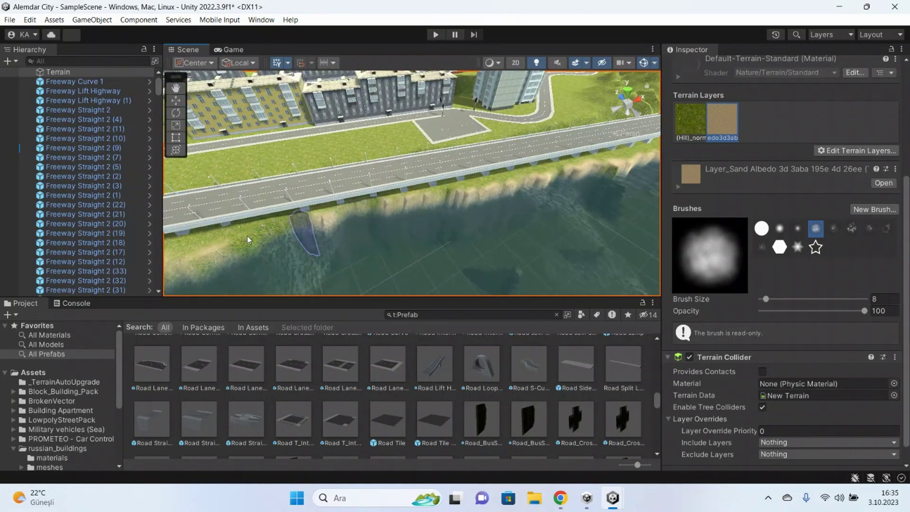
right_drag(371, 215, 295, 206)
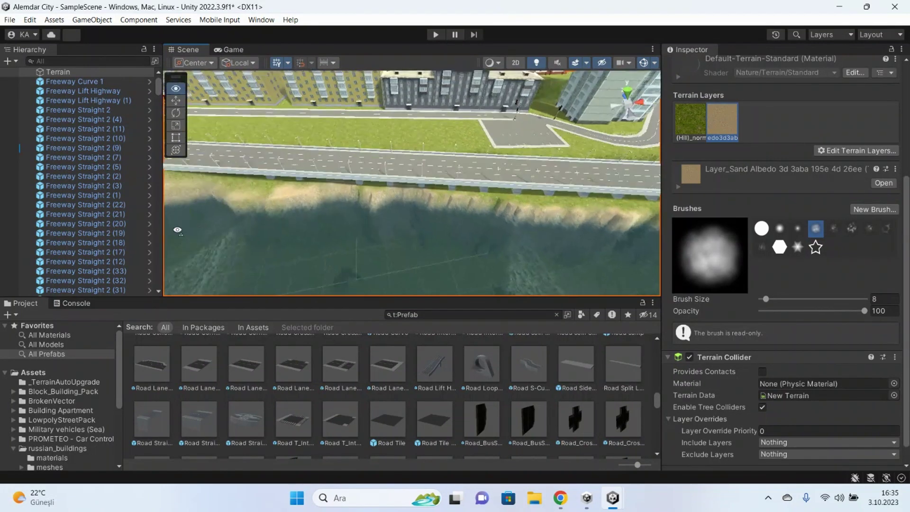
mouse_move(236, 212)
right_down()
mouse_move(284, 183)
mouse_move(251, 169)
mouse_move(506, 217)
mouse_move(355, 234)
right_up()
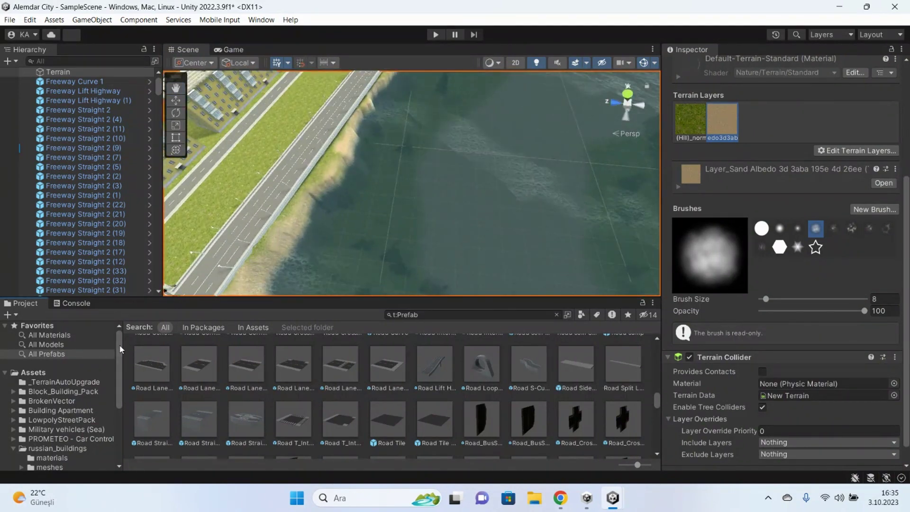
Open the Military vehicles (Sea) Prefab folder in the Project window to reach the S8 boat
scroll(122, 361, down, 2)
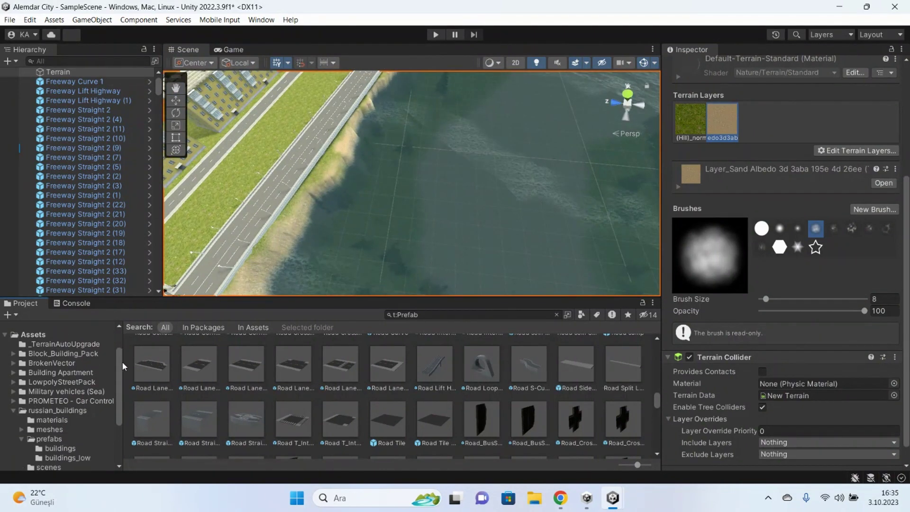
click(37, 388)
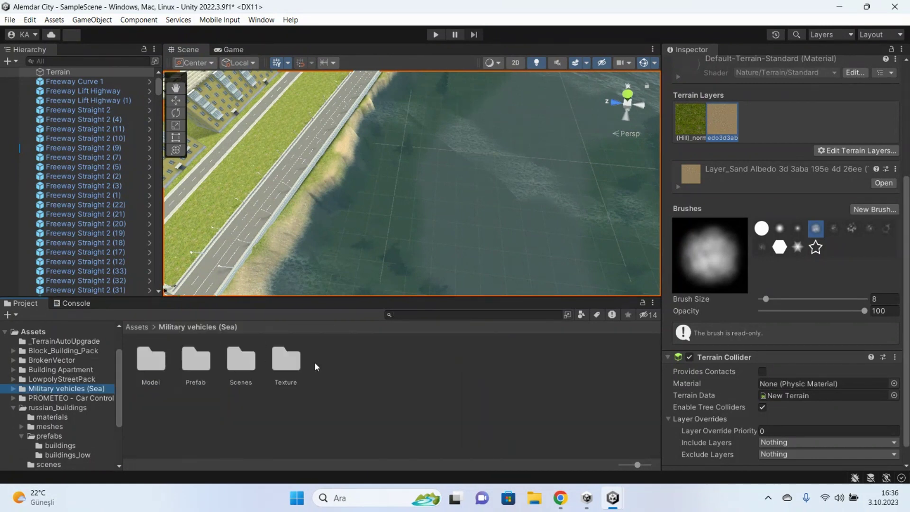
double_click(196, 363)
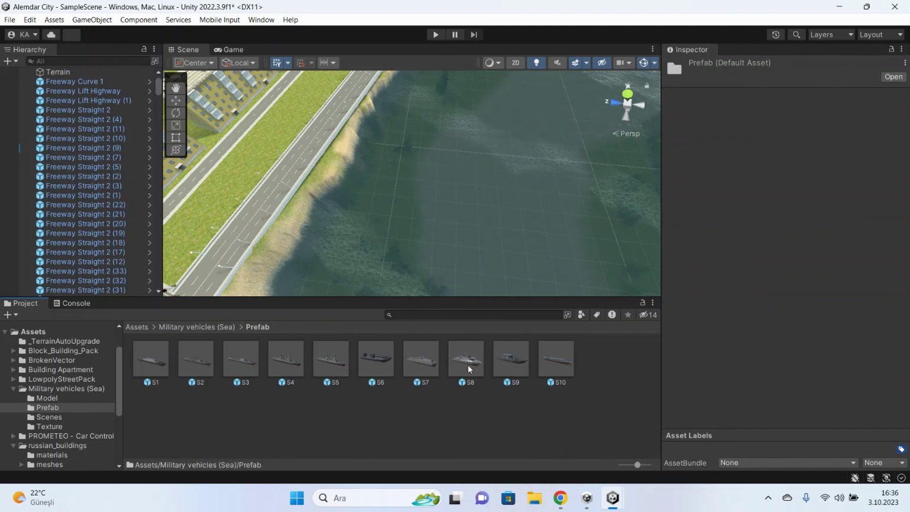
Drop the S8 boat onto the water and set its Position Y to 19
drag(409, 294, 373, 243)
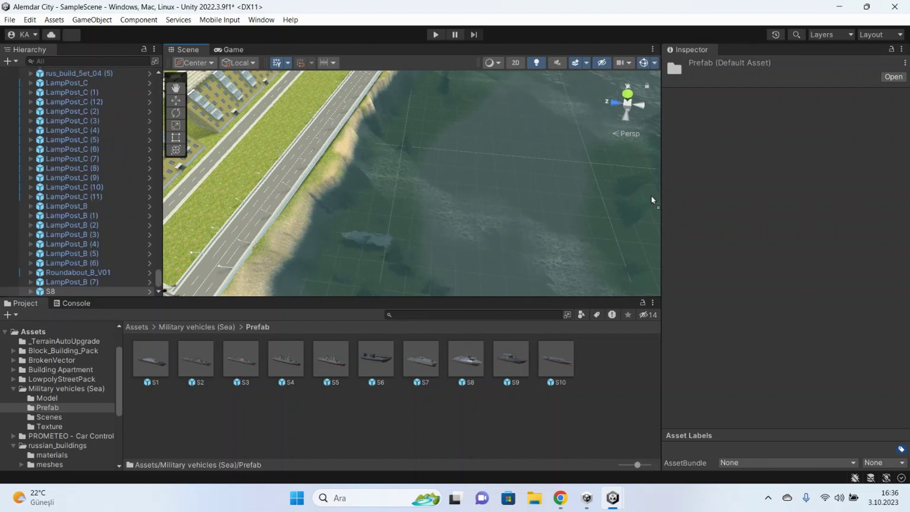
click(837, 142)
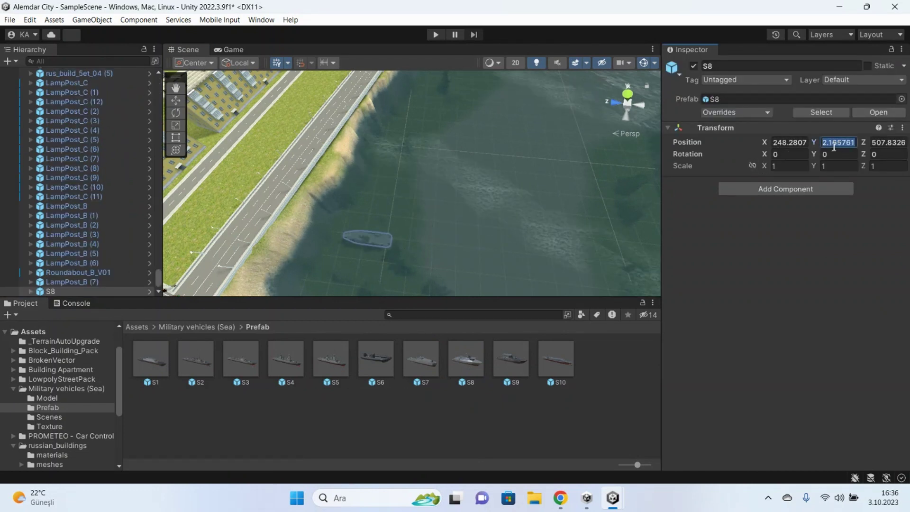
text(19)
mouse_move(441, 228)
right_down()
mouse_move(331, 233)
mouse_move(232, 114)
right_up()
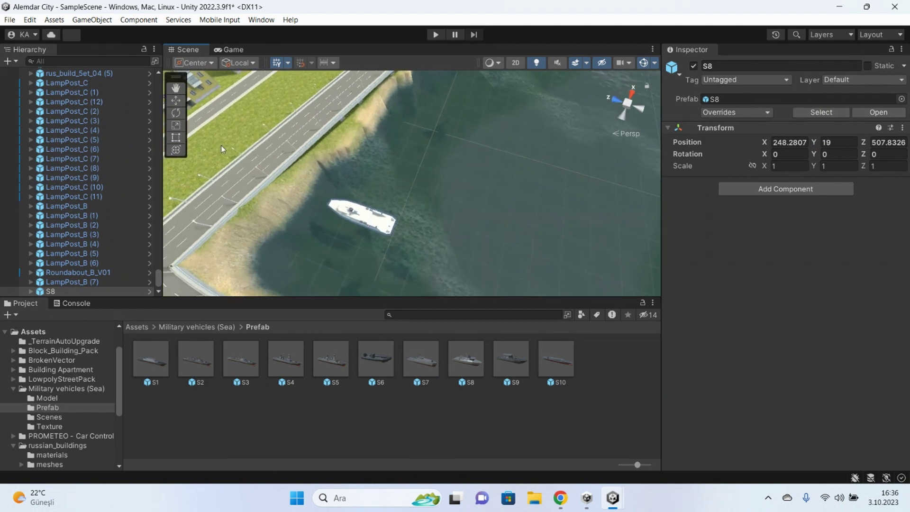
Duplicate the S8 boat twice, lining the copies up in a row beside the original
click(356, 217)
right_drag(356, 217, 395, 212)
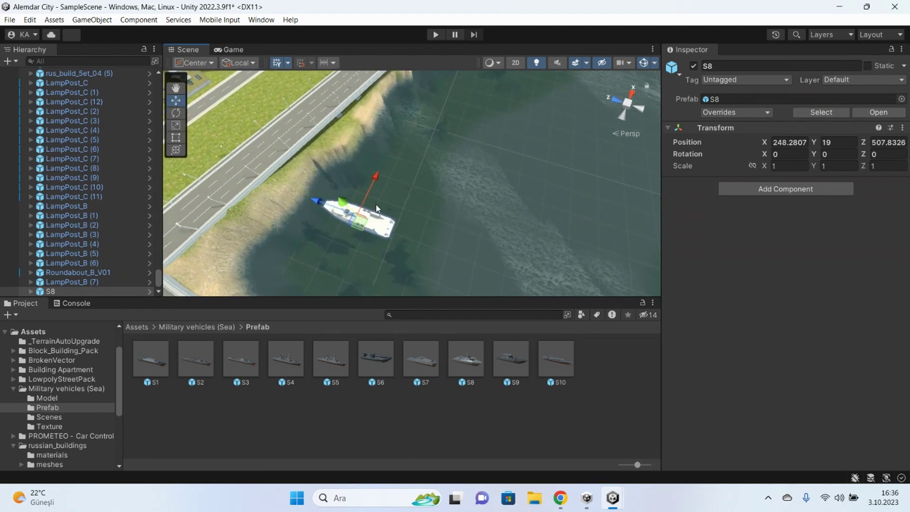
key(ctrl+d)
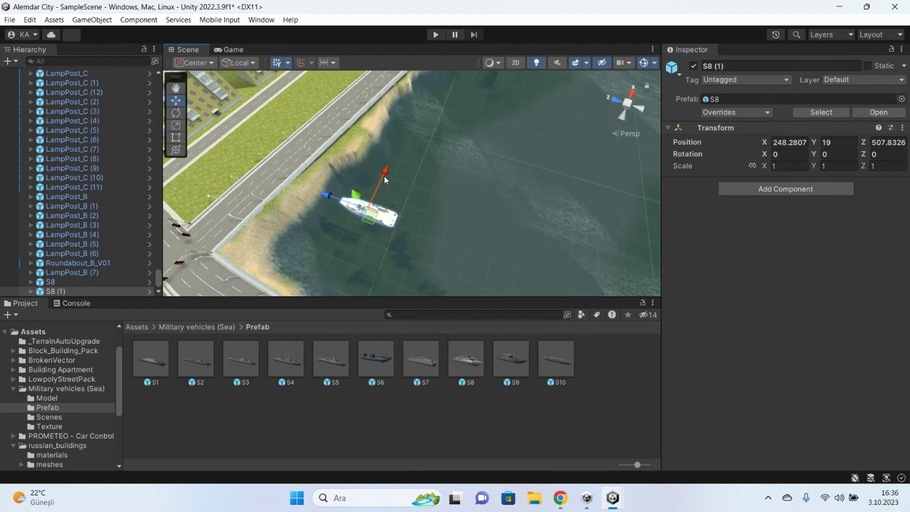
drag(383, 175, 404, 133)
key(ctrl+d)
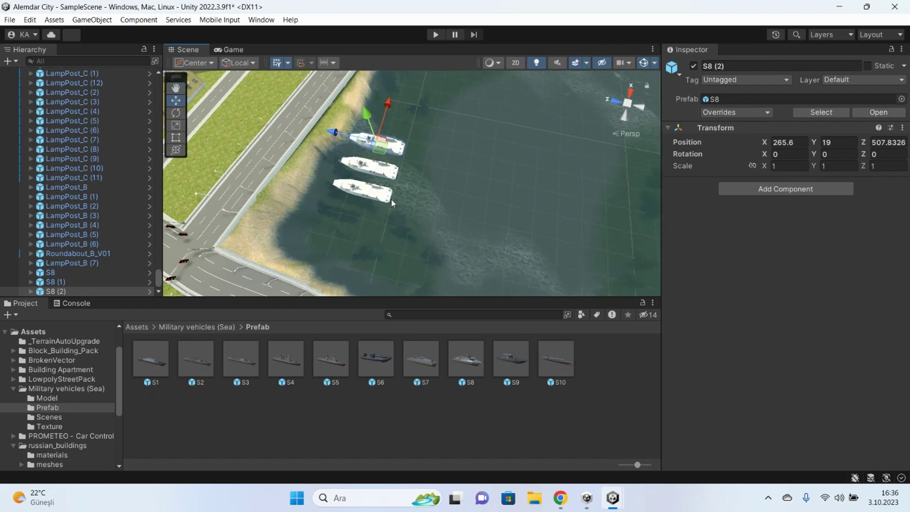
middle_drag(391, 199, 383, 191)
right_drag(383, 191, 405, 167)
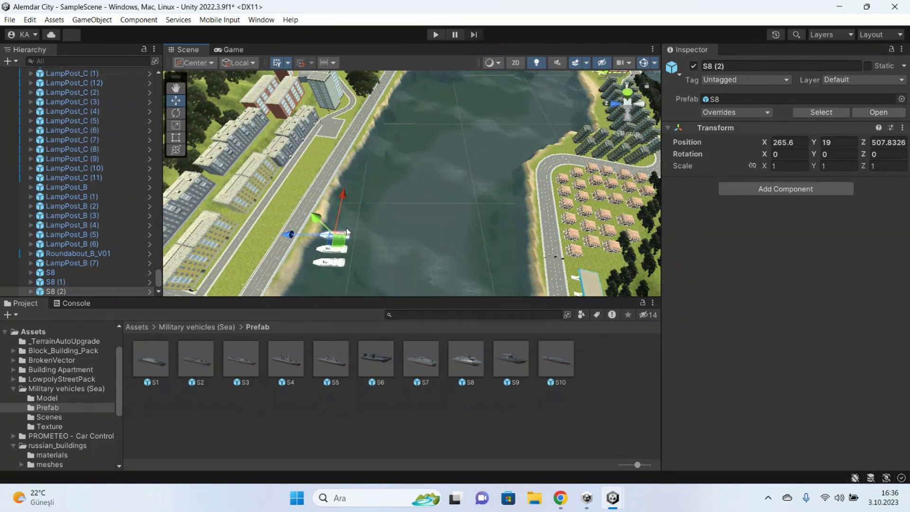
Duplicate the boat, move the copy into the river, and rotate it to a new heading
key(ctrl+d)
drag(294, 235, 409, 234)
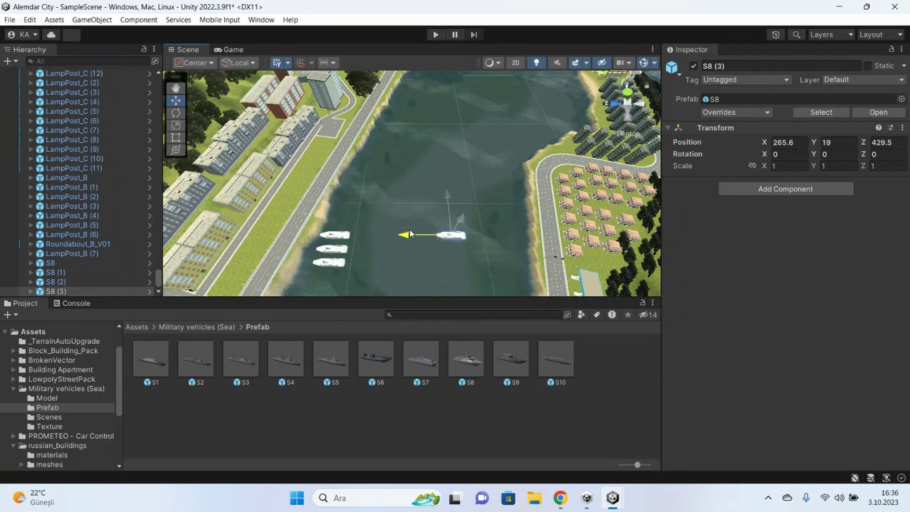
click(176, 112)
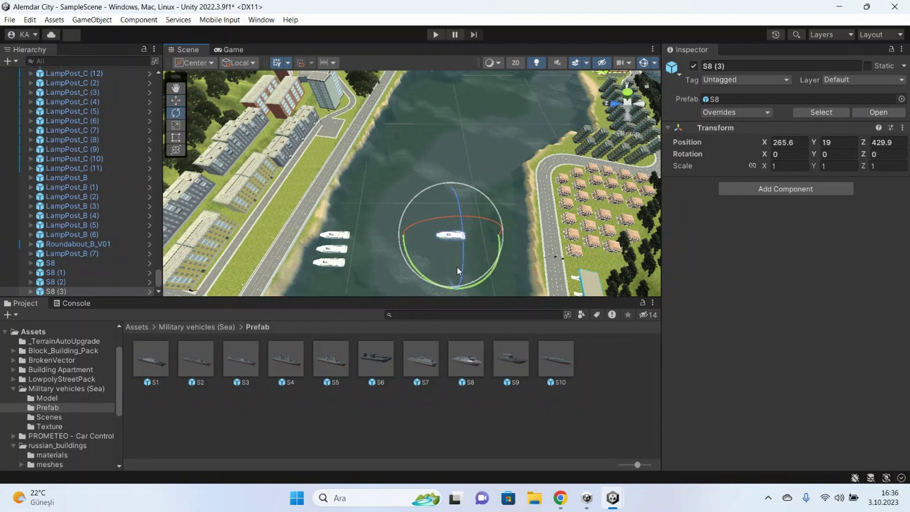
mouse_move(474, 285)
mouse_down()
mouse_move(544, 151)
mouse_move(425, 224)
mouse_up()
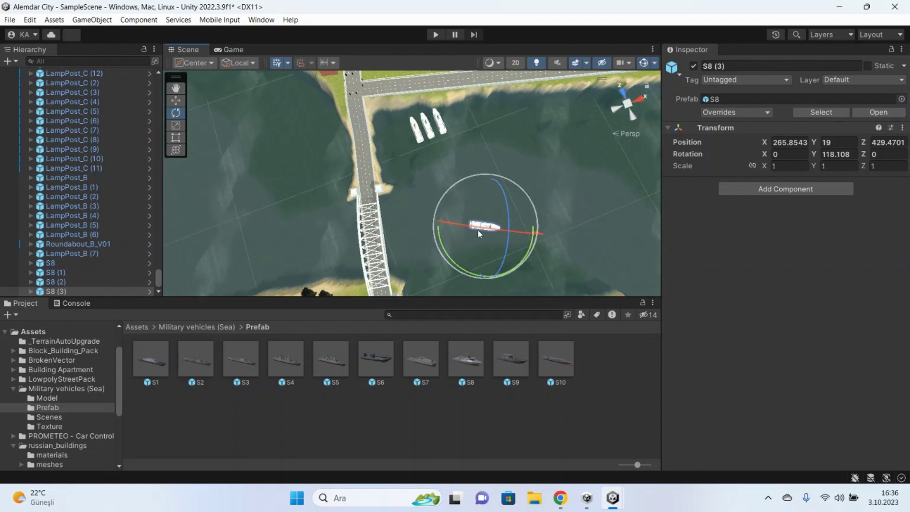
key(Right)
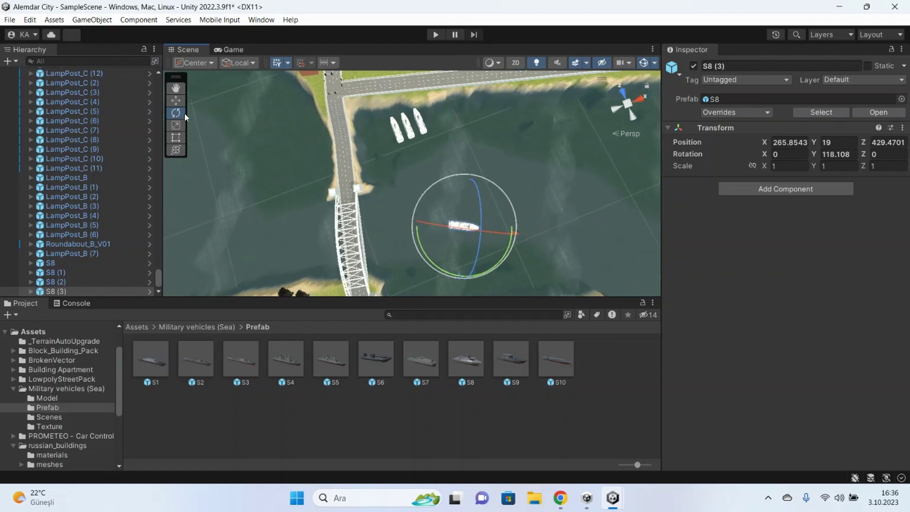
key(Right)
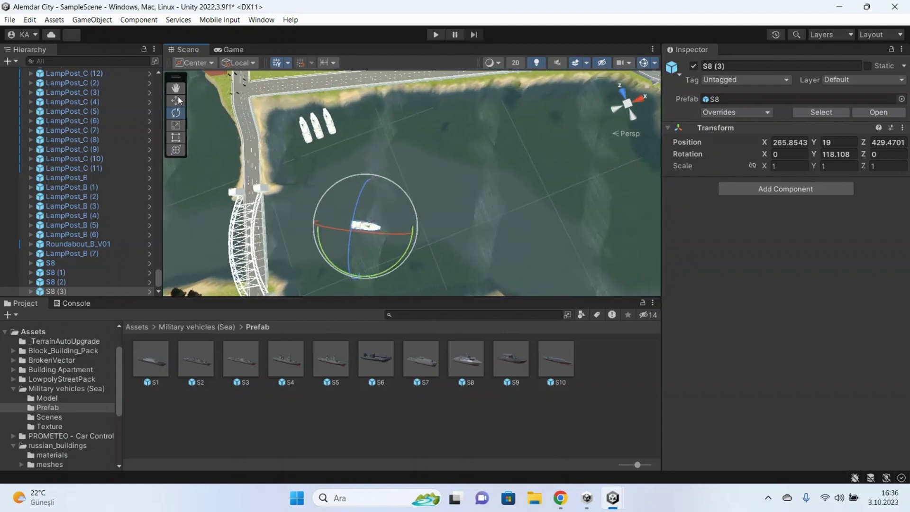
Move a boat copy farther across the river and turn it to Y -30.645
click(179, 99)
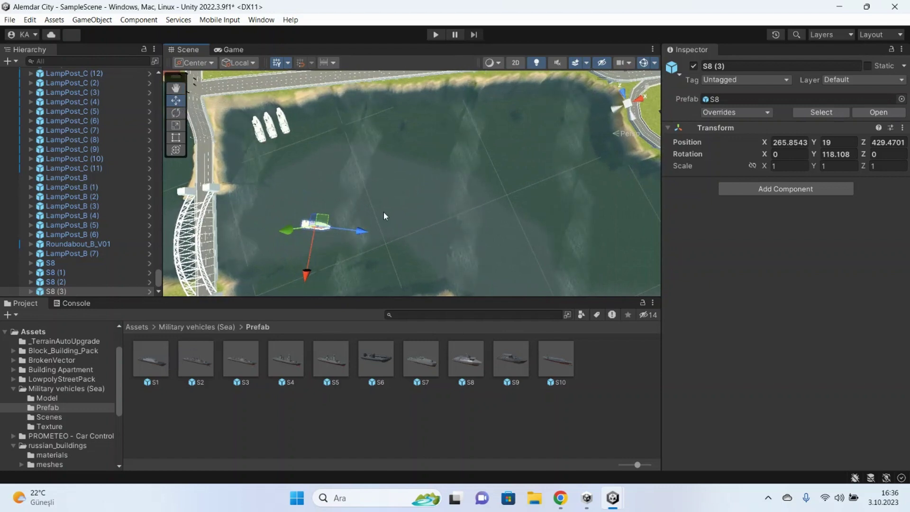
mouse_move(384, 213)
alt+mouse_down()
mouse_move(455, 229)
mouse_move(414, 246)
mouse_move(616, 142)
alt+mouse_up()
mouse_move(525, 186)
alt+mouse_down()
mouse_move(633, 127)
mouse_move(162, 90)
alt+mouse_up()
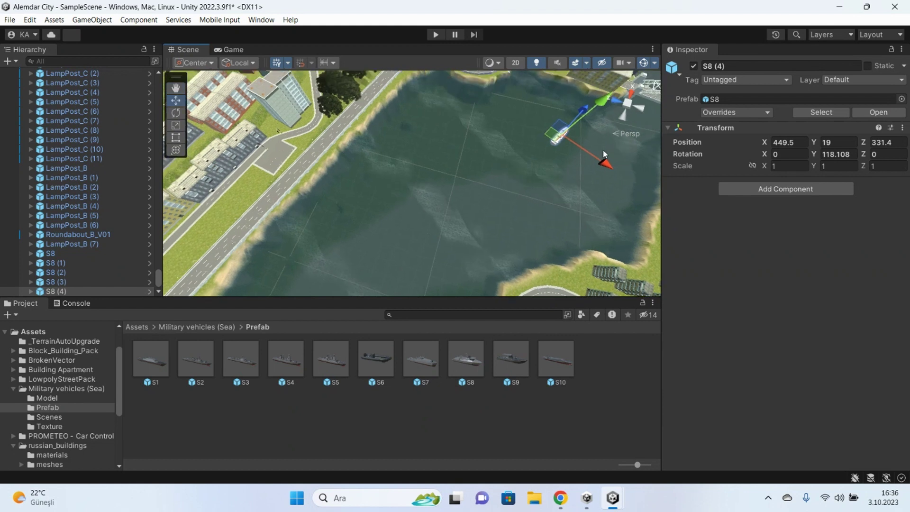
click(176, 113)
mouse_move(521, 150)
mouse_down()
mouse_move(741, 193)
mouse_move(892, 181)
mouse_up()
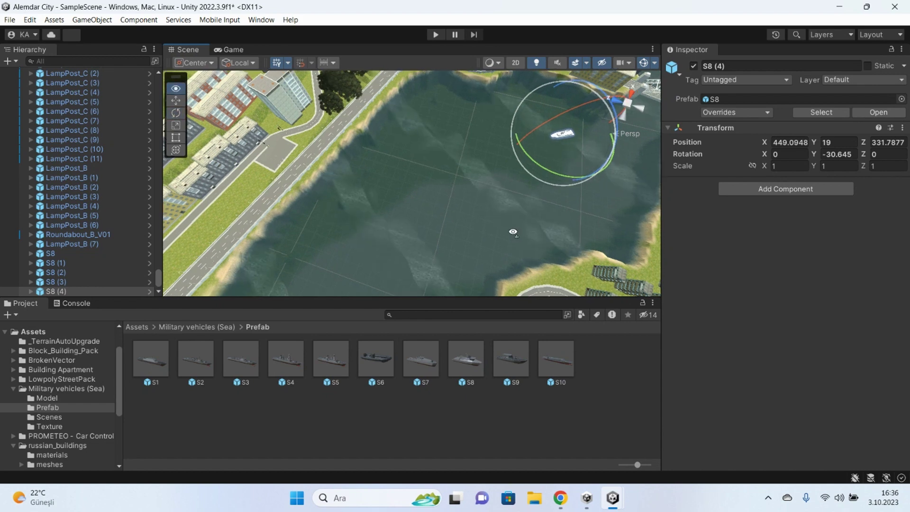
mouse_move(513, 232)
alt+mouse_down()
mouse_move(541, 208)
mouse_move(484, 177)
mouse_move(553, 199)
mouse_move(182, 102)
alt+mouse_up()
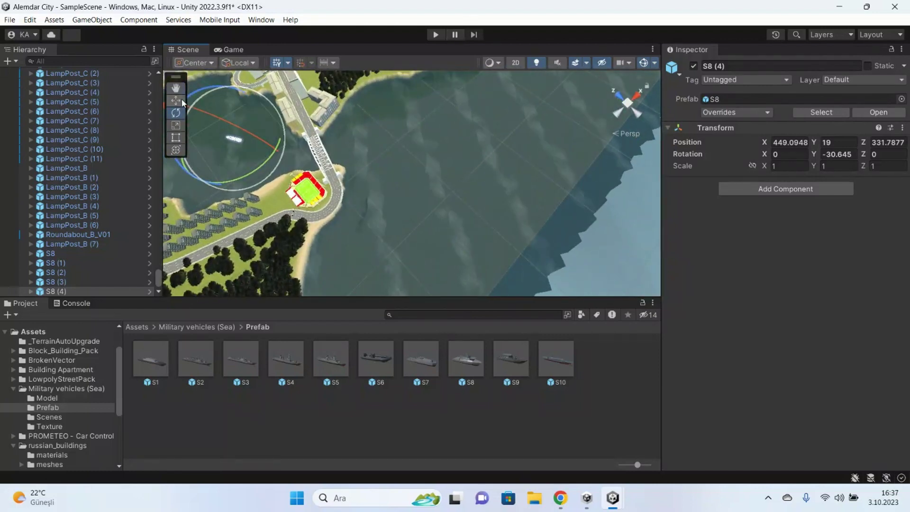
Move the S8 (5) boat near the bridge and turn it slightly further
click(182, 102)
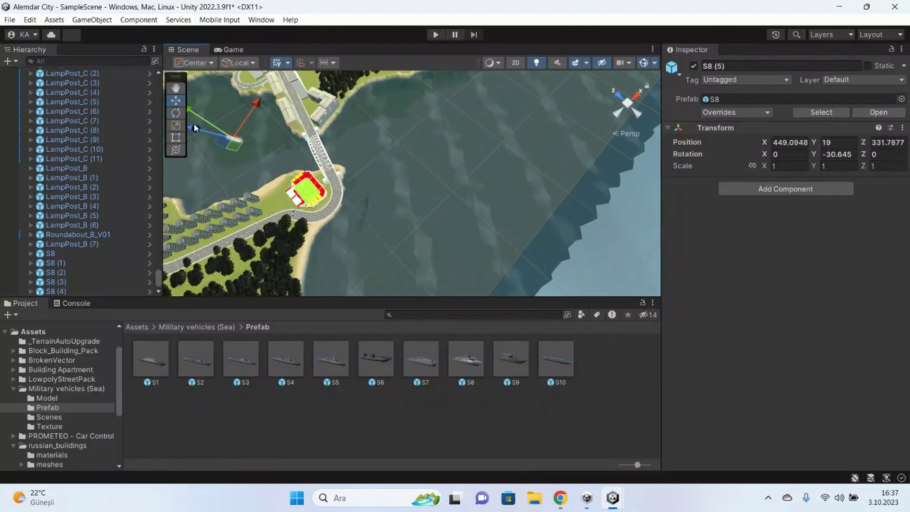
mouse_move(194, 127)
mouse_down()
mouse_move(412, 164)
mouse_move(251, 119)
mouse_up()
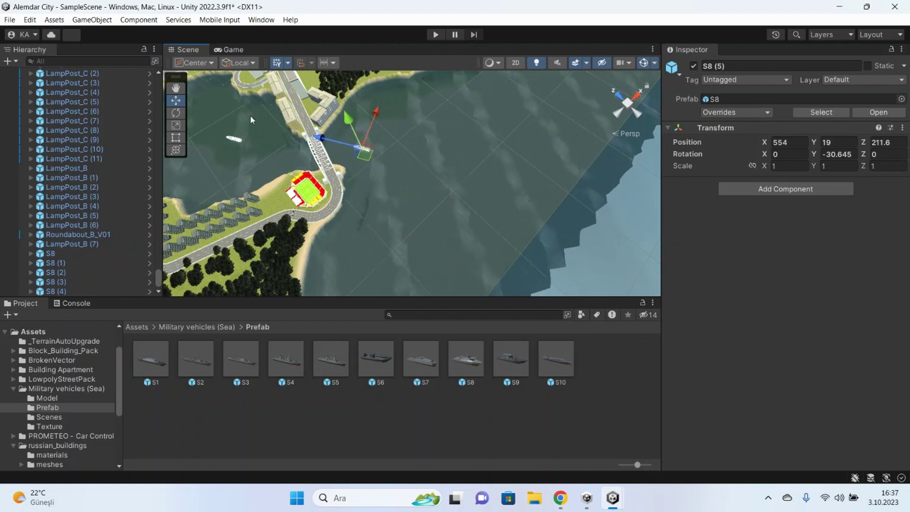
click(175, 113)
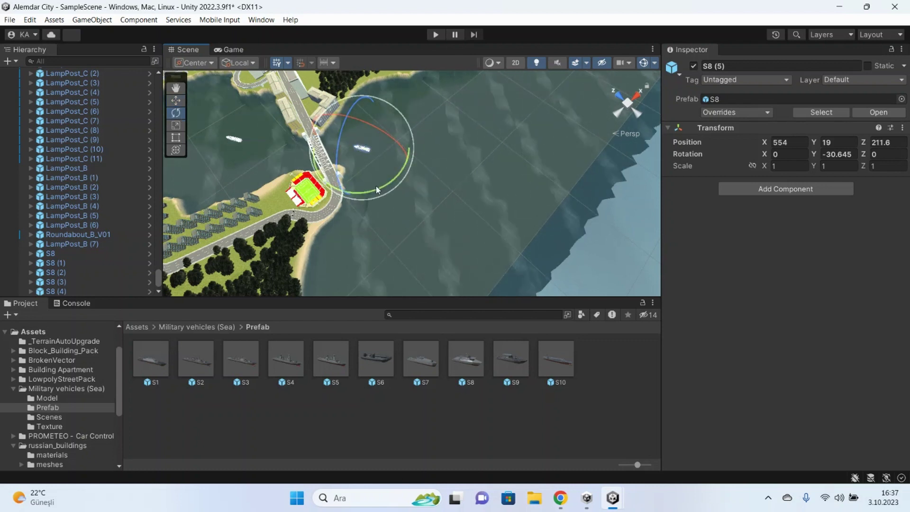
drag(395, 188, 417, 188)
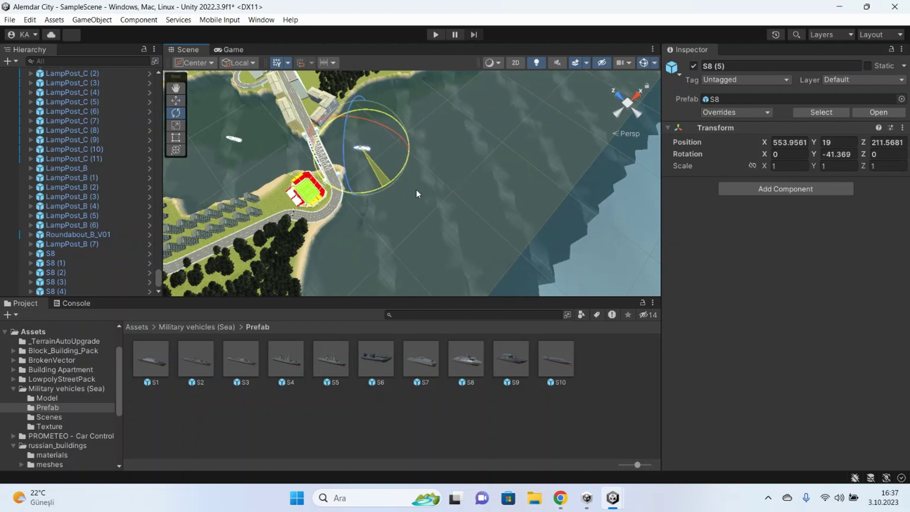
Duplicate the turned boat and slide the copy out into the bay at X 816, Z 110
click(177, 100)
key(ctrl+d)
mouse_move(315, 149)
mouse_down()
mouse_move(536, 98)
mouse_move(525, 109)
mouse_up()
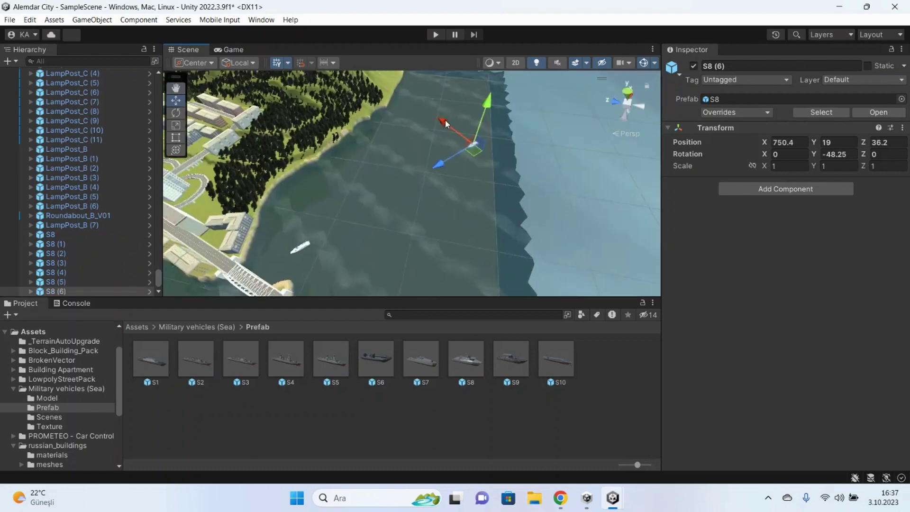
mouse_move(445, 122)
mouse_down()
mouse_move(397, 105)
mouse_move(221, 252)
mouse_move(258, 286)
mouse_move(401, 337)
mouse_move(498, 212)
mouse_up()
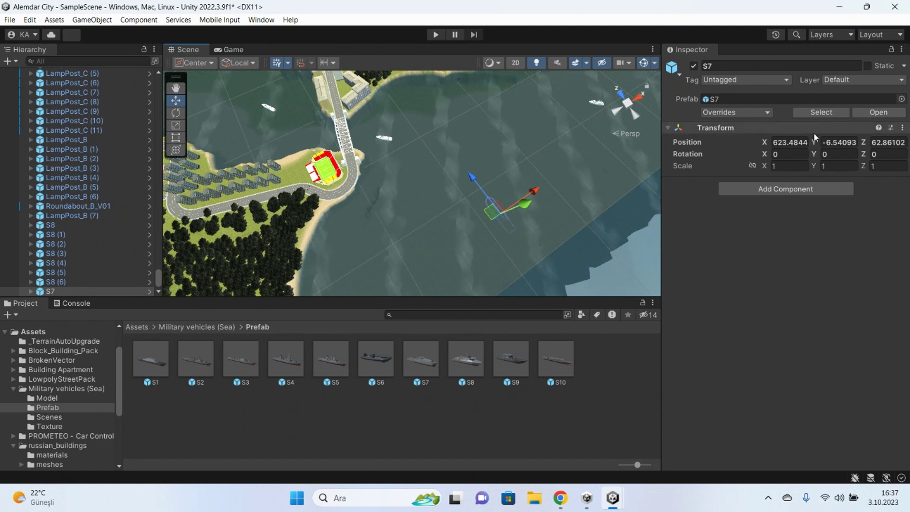
Set S7 to height 19, rotate it to 110.164, move it to X 650.8, Z 137.5, and duplicate it
click(833, 146)
text(1)
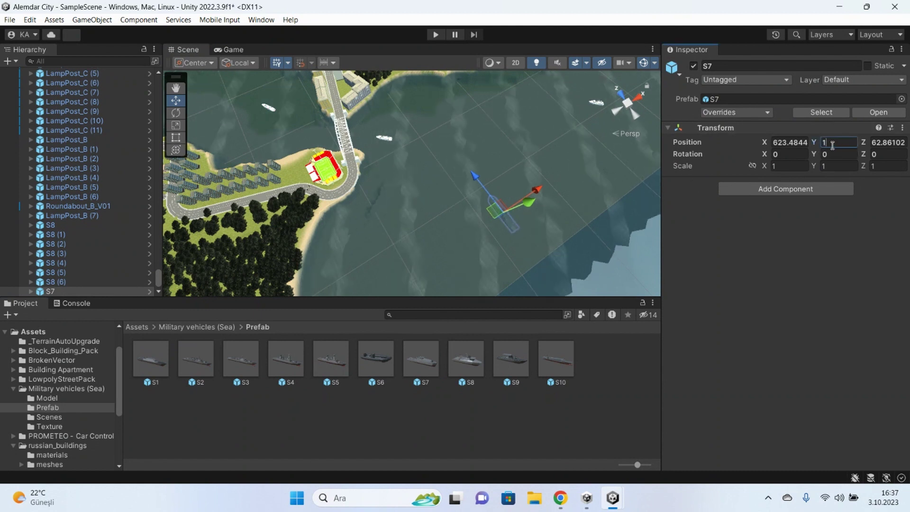
text(9)
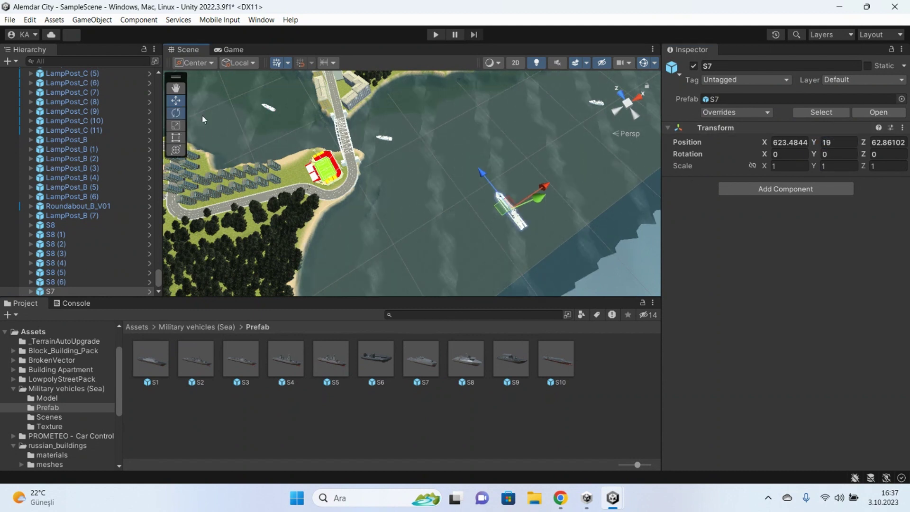
text(e)
mouse_move(454, 237)
mouse_down()
mouse_move(254, 195)
mouse_move(198, 148)
mouse_up()
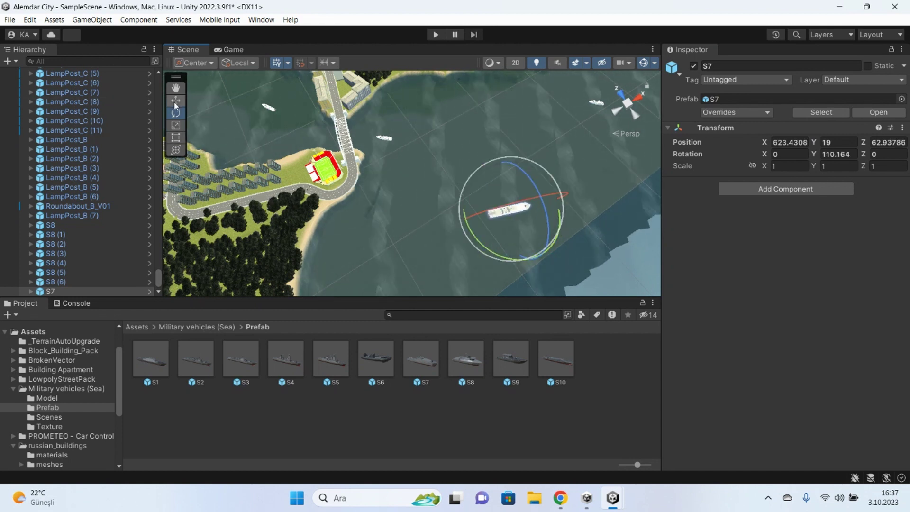
key(w)
mouse_move(524, 258)
mouse_down()
mouse_move(490, 181)
mouse_move(534, 176)
mouse_move(493, 199)
mouse_move(534, 217)
mouse_move(547, 154)
mouse_up()
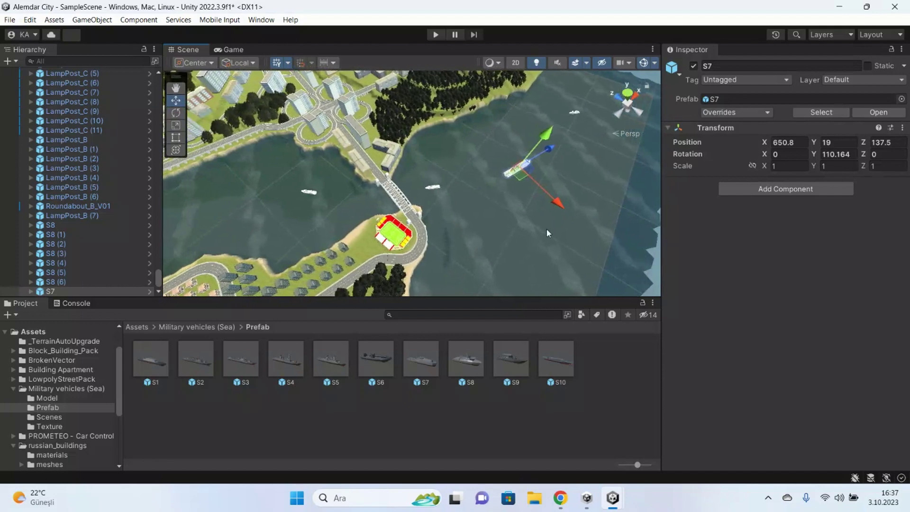
key(ctrl+d)
drag(376, 218, 305, 246)
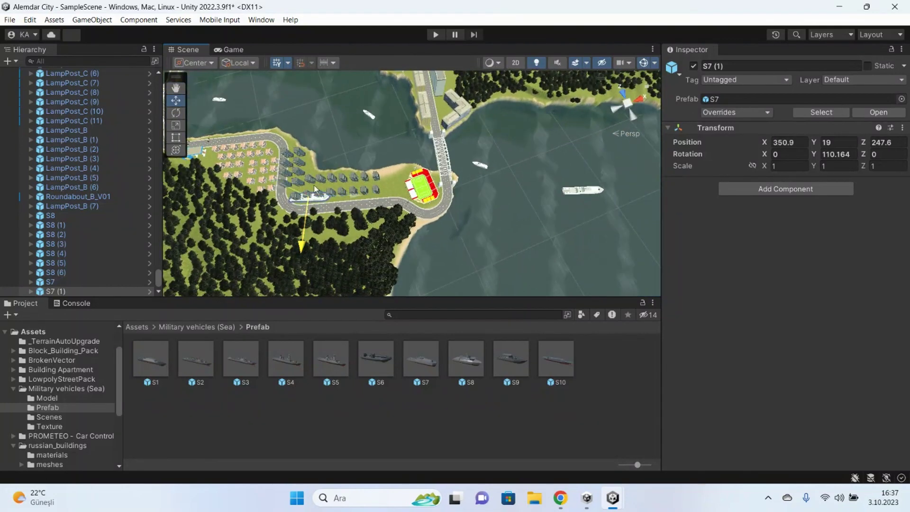
Move S7 (1) into open water, turn it around, and place duplicate S7 (2) at X 89.7, Z 512.6
mouse_move(305, 246)
mouse_down()
mouse_move(326, 146)
mouse_move(197, 126)
mouse_up()
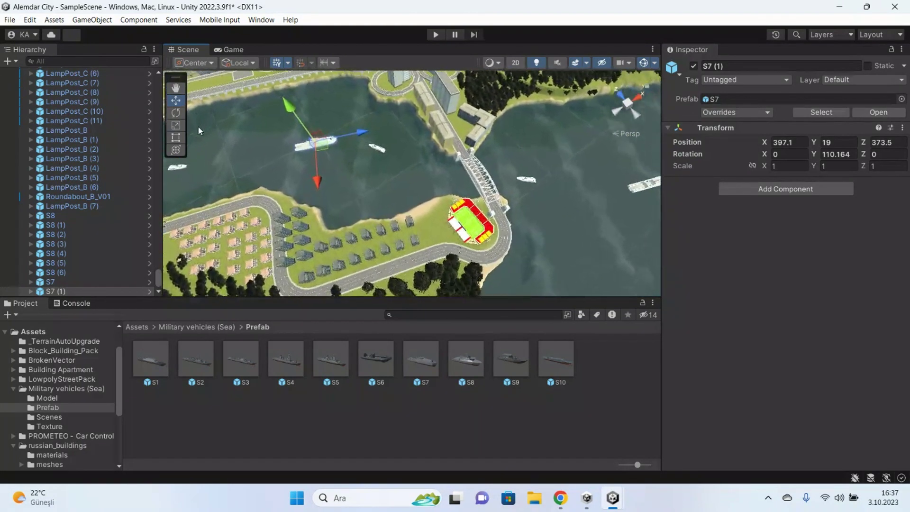
click(178, 113)
mouse_move(327, 175)
mouse_down()
mouse_move(545, 190)
mouse_move(217, 116)
mouse_up()
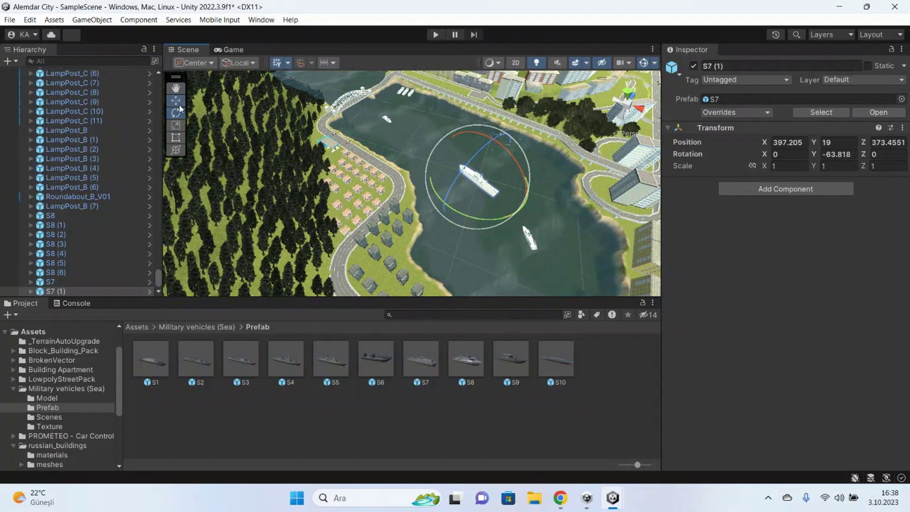
mouse_move(453, 206)
alt+mouse_down()
mouse_move(409, 185)
mouse_move(501, 167)
mouse_move(446, 158)
alt+mouse_up()
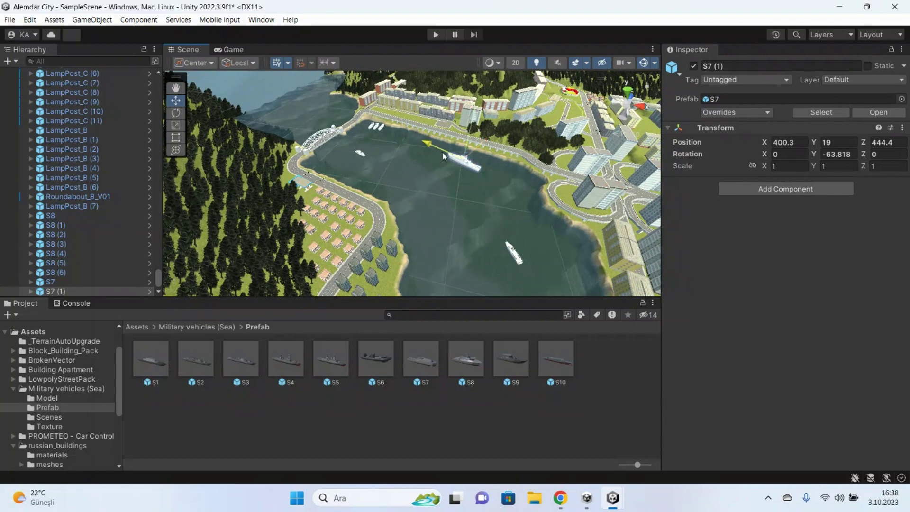
mouse_move(383, 161)
alt+mouse_down()
mouse_move(416, 205)
mouse_move(368, 179)
mouse_move(310, 193)
mouse_move(421, 128)
mouse_move(476, 175)
alt+mouse_up()
key(ctrl+d)
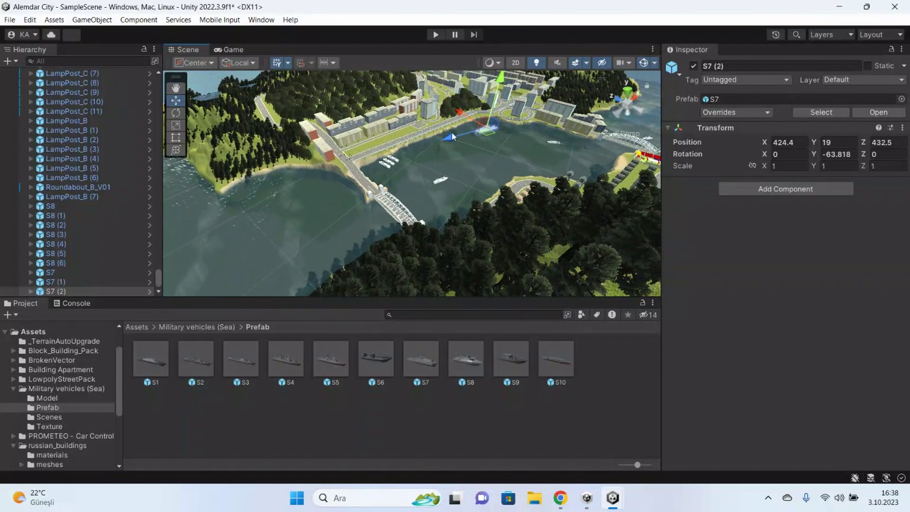
mouse_move(452, 137)
mouse_down()
mouse_move(265, 242)
mouse_move(280, 156)
mouse_move(286, 214)
mouse_move(285, 205)
mouse_move(311, 195)
mouse_move(408, 184)
mouse_move(411, 208)
mouse_move(433, 232)
mouse_up()
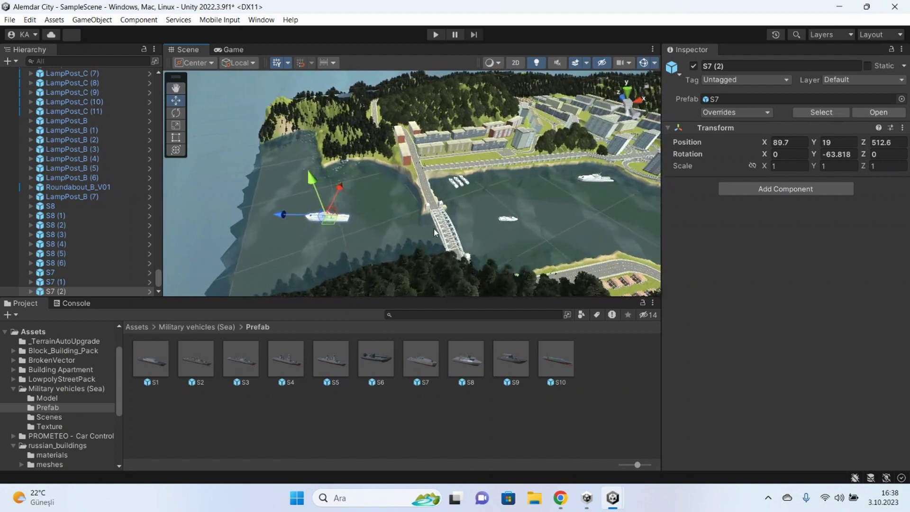
Zoom and fly the view onto the grass strip between the apartment blocks, then select the Terrain
scroll(433, 229, up, 5)
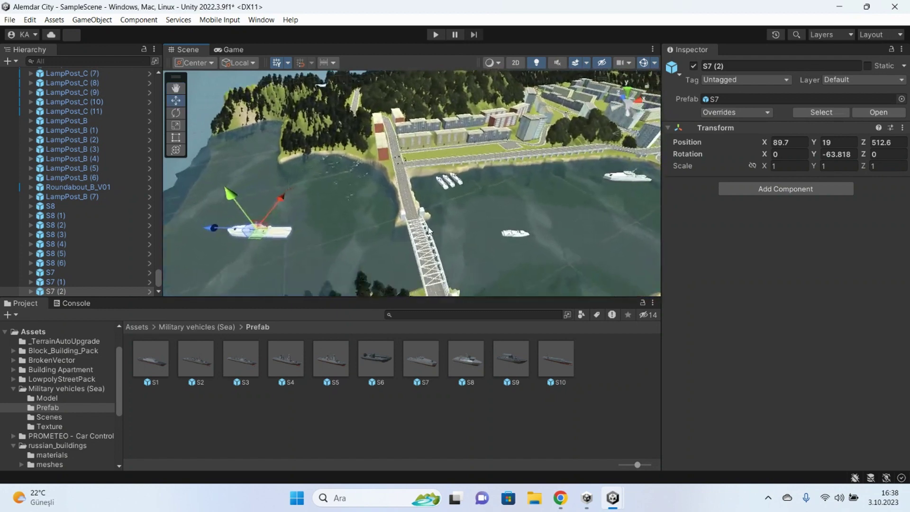
scroll(410, 200, up, 3)
scroll(392, 184, up, 3)
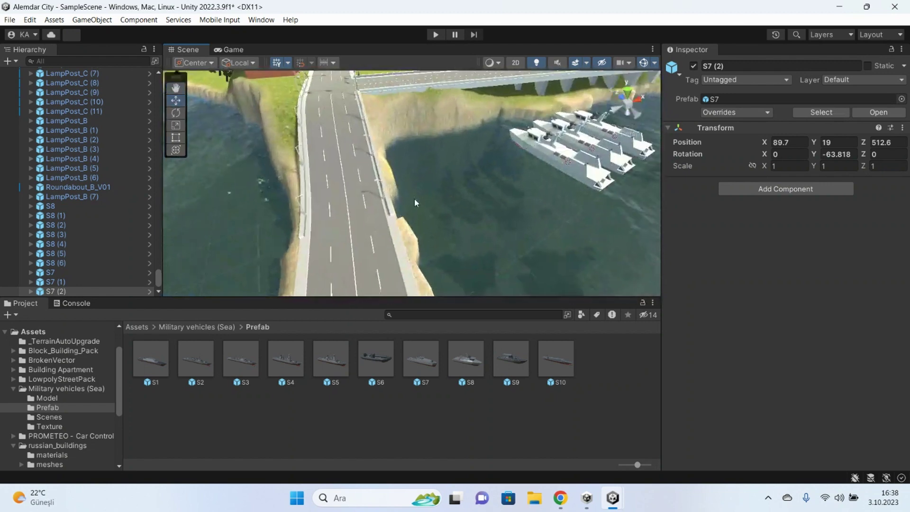
scroll(414, 198, up, 2)
scroll(391, 200, up, 3)
scroll(385, 202, up, 3)
mouse_move(385, 201)
alt+mouse_down()
mouse_move(594, 187)
mouse_move(670, 136)
mouse_move(463, 191)
mouse_move(663, 175)
mouse_move(565, 190)
mouse_move(432, 261)
mouse_move(351, 255)
mouse_move(525, 246)
mouse_move(425, 214)
alt+mouse_up()
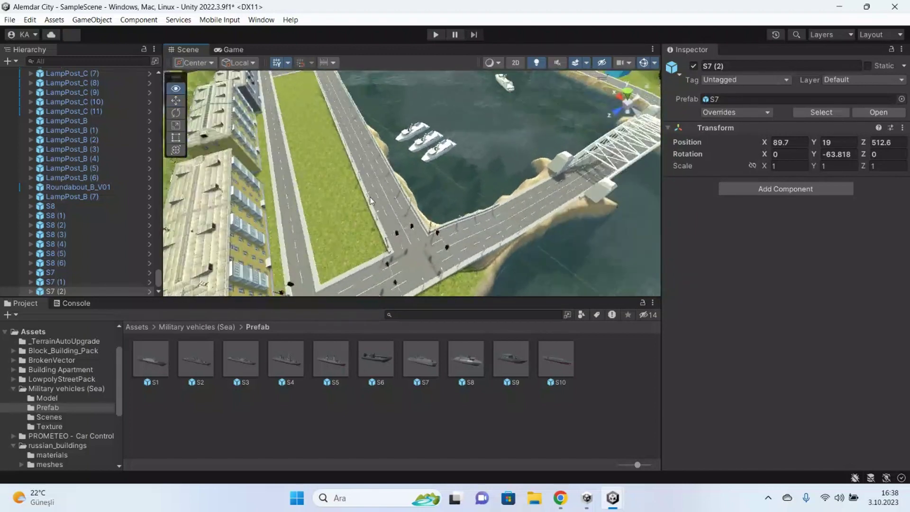
alt+right_drag(266, 230, 407, 248)
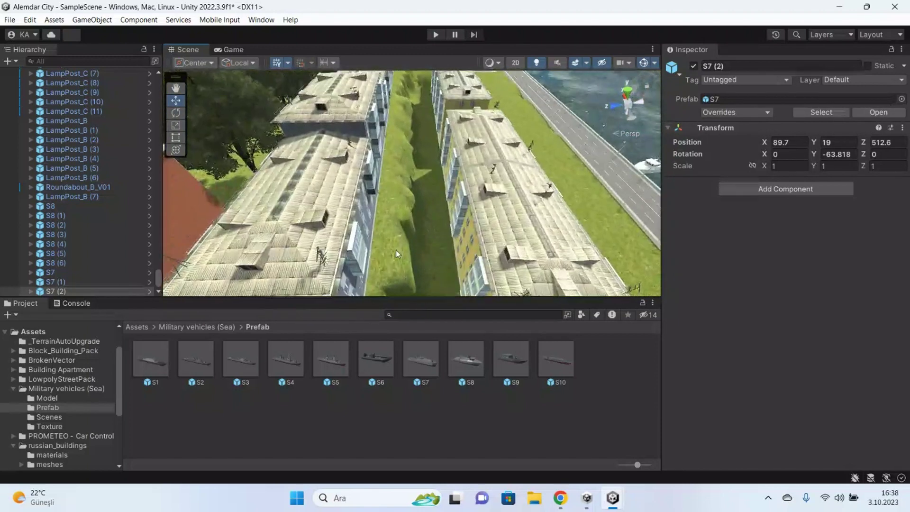
mouse_move(408, 249)
alt+mouse_down()
mouse_move(353, 231)
mouse_move(471, 161)
alt+mouse_up()
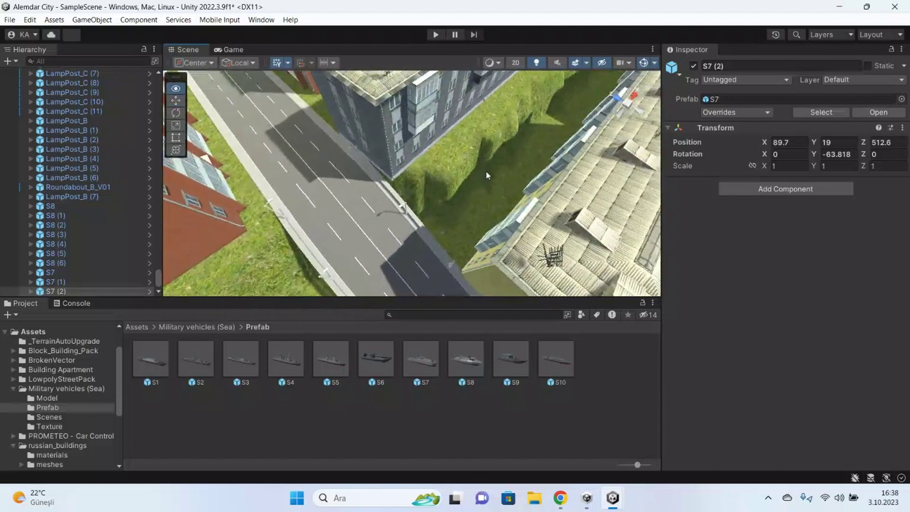
click(472, 162)
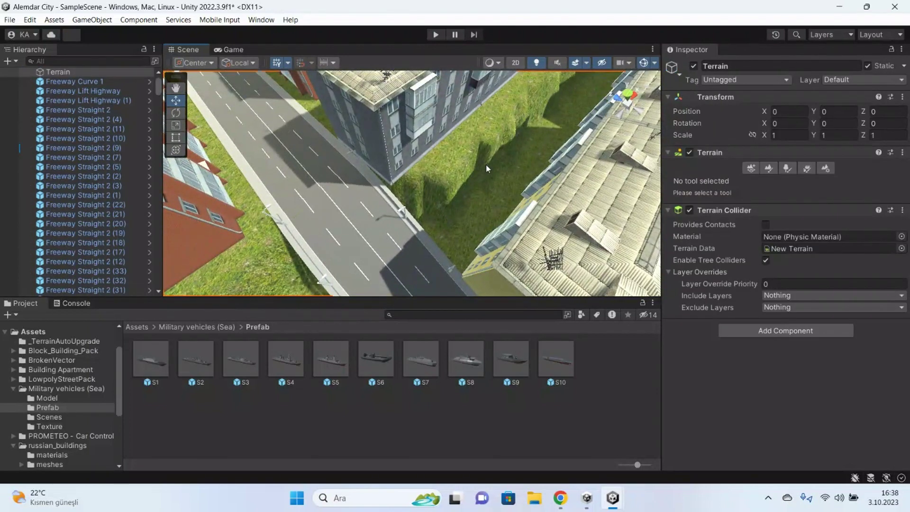
In Paint Texture mode, create a new terrain layer that uses the CliffAlbedo texture
click(771, 171)
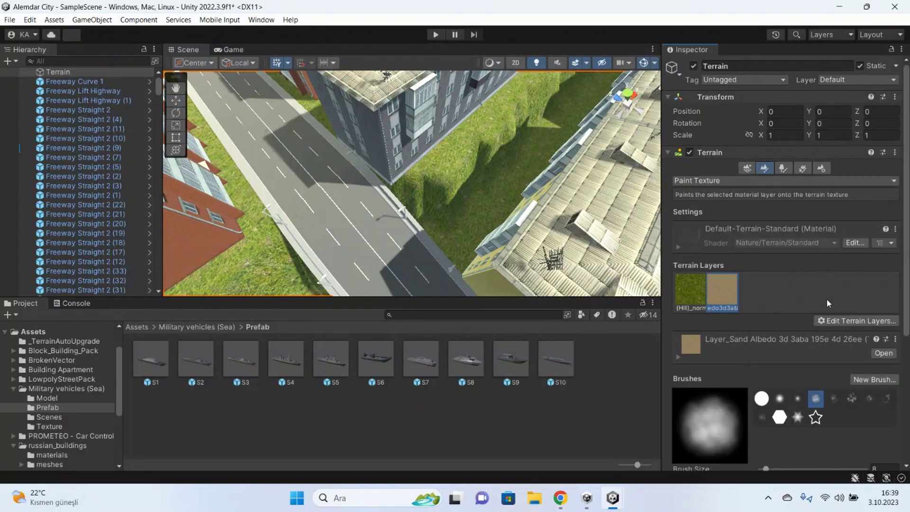
click(832, 322)
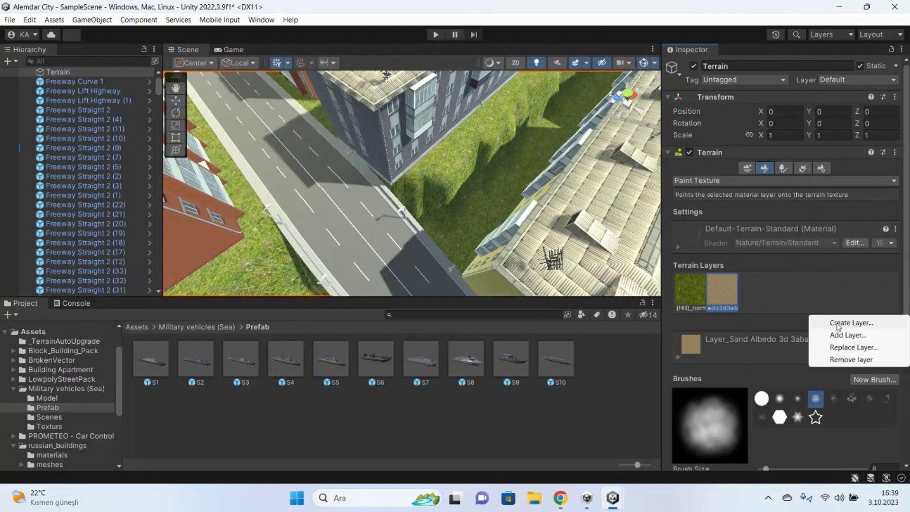
click(838, 325)
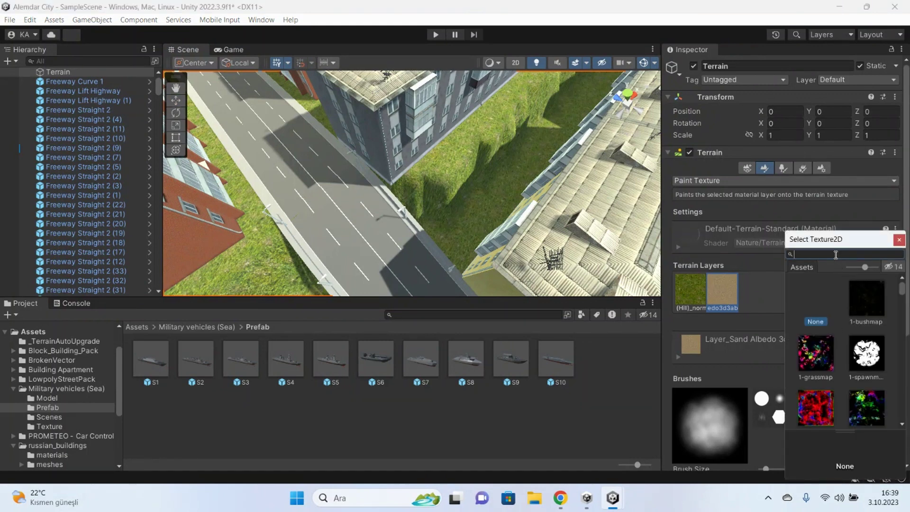
text(cliff)
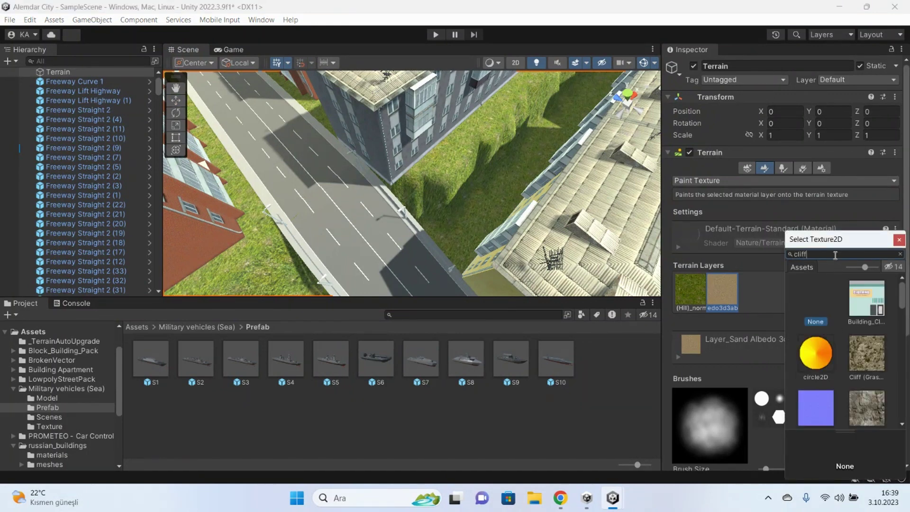
drag(821, 255, 796, 257)
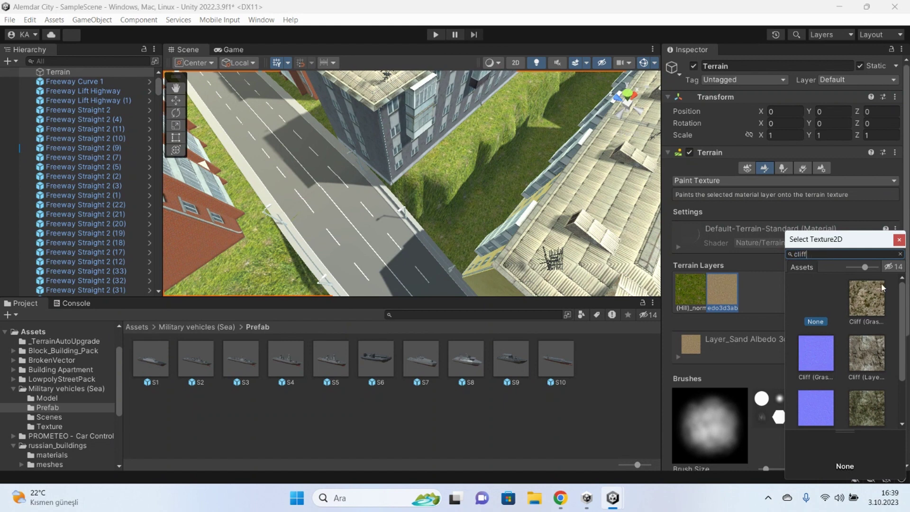
scroll(901, 299, down, 1)
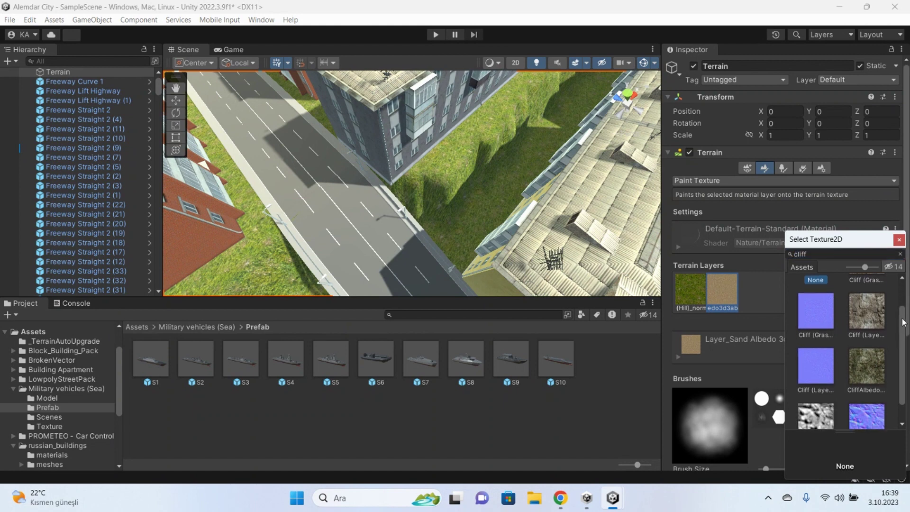
double_click(863, 364)
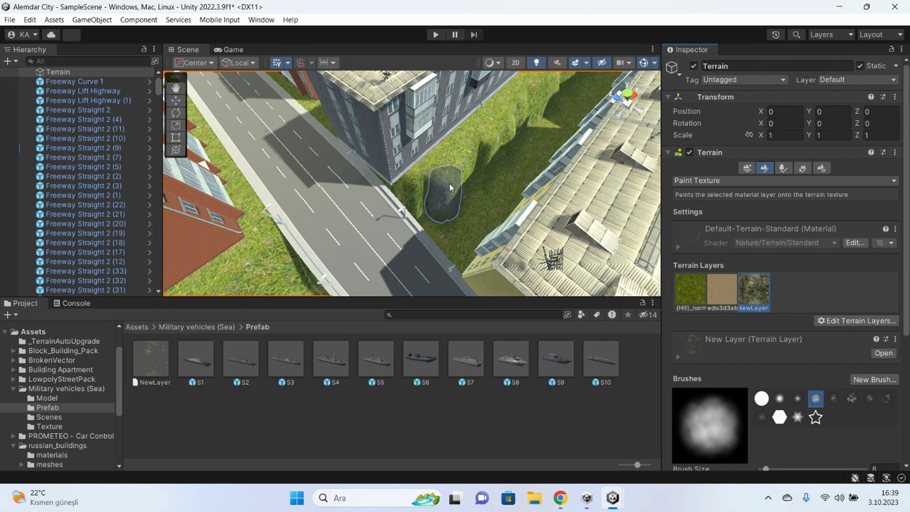
Set the terrain paint brush to size 6 and opacity 80
right_drag(449, 187, 513, 232)
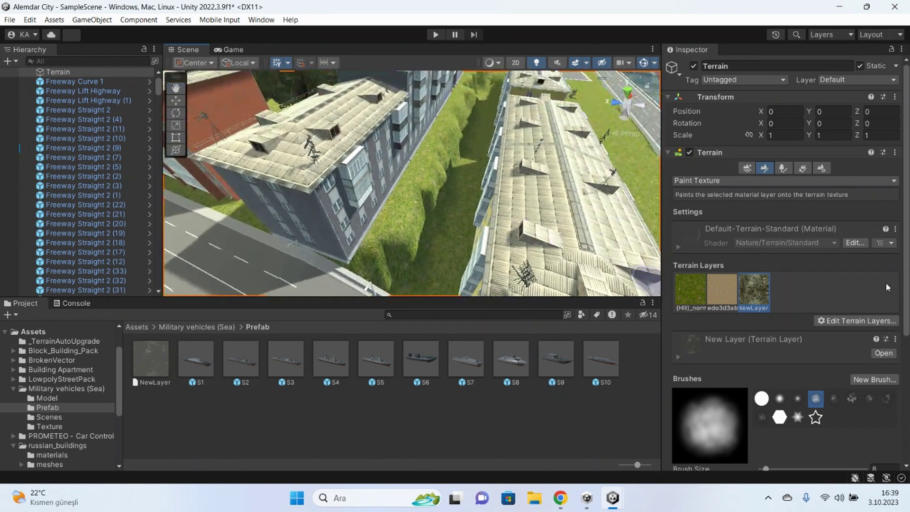
drag(907, 270, 899, 334)
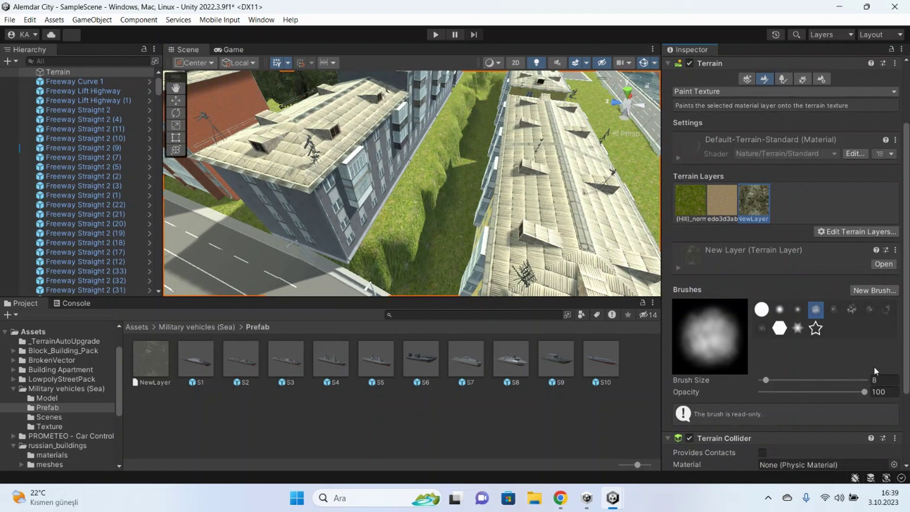
click(876, 380)
text(6)
click(888, 393)
text(80)
Paint the cliff layer down the grass slope and in a large patch across the grass
right_drag(351, 232, 476, 107)
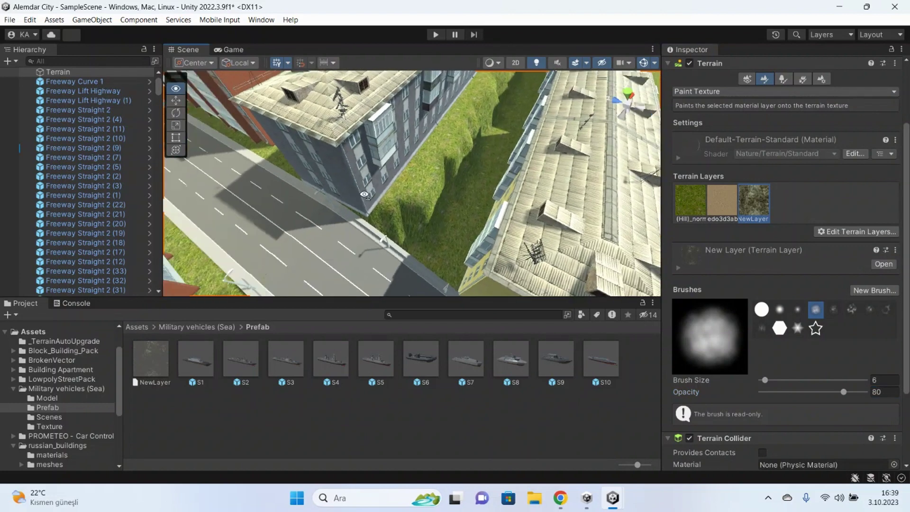
drag(476, 107, 469, 150)
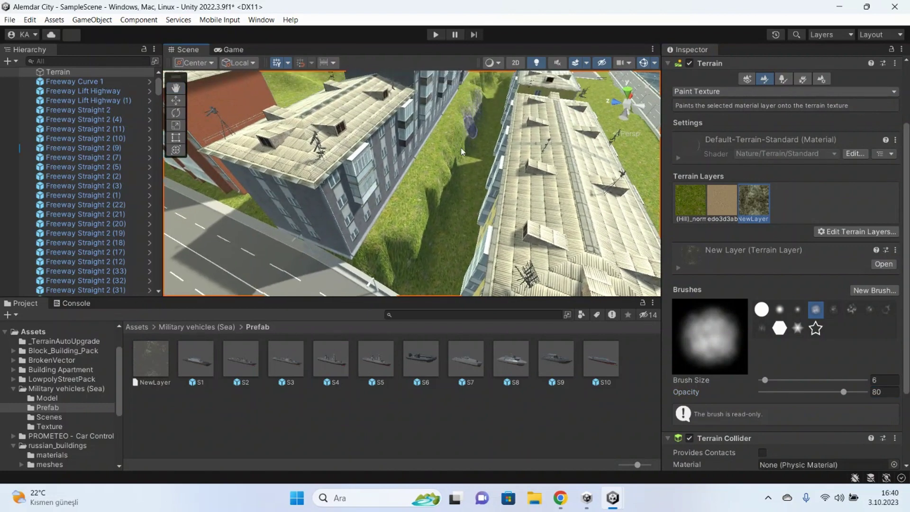
drag(449, 185, 397, 280)
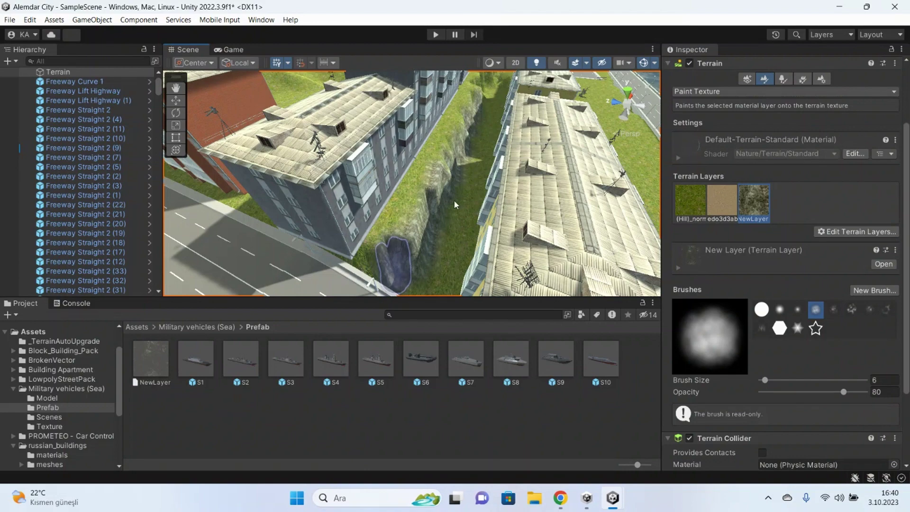
mouse_move(453, 200)
right_down()
mouse_move(309, 245)
mouse_move(373, 231)
mouse_move(457, 233)
mouse_move(346, 188)
right_up()
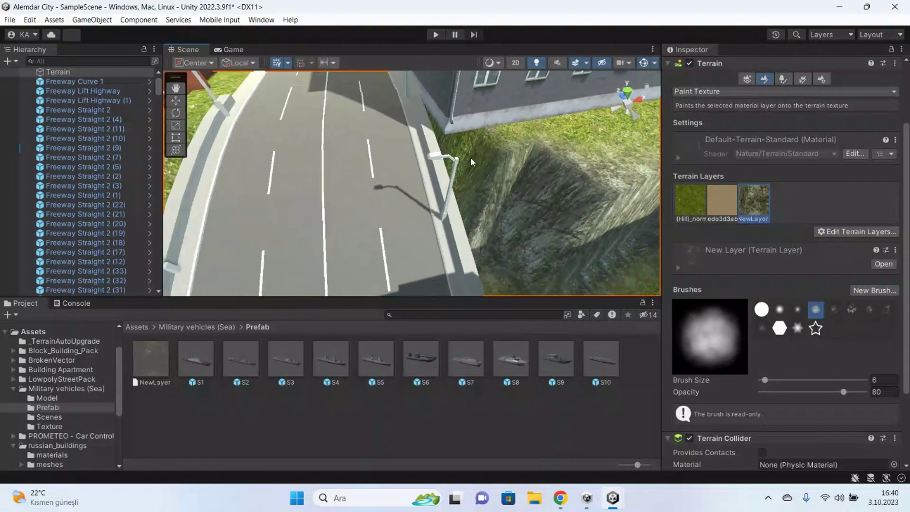
right_drag(347, 188, 413, 181)
right_drag(104, 238, 415, 125)
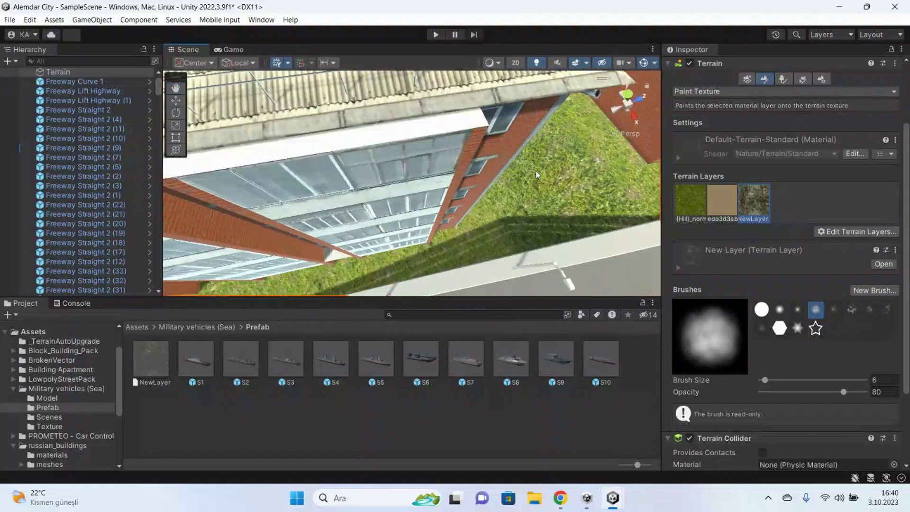
drag(415, 125, 373, 119)
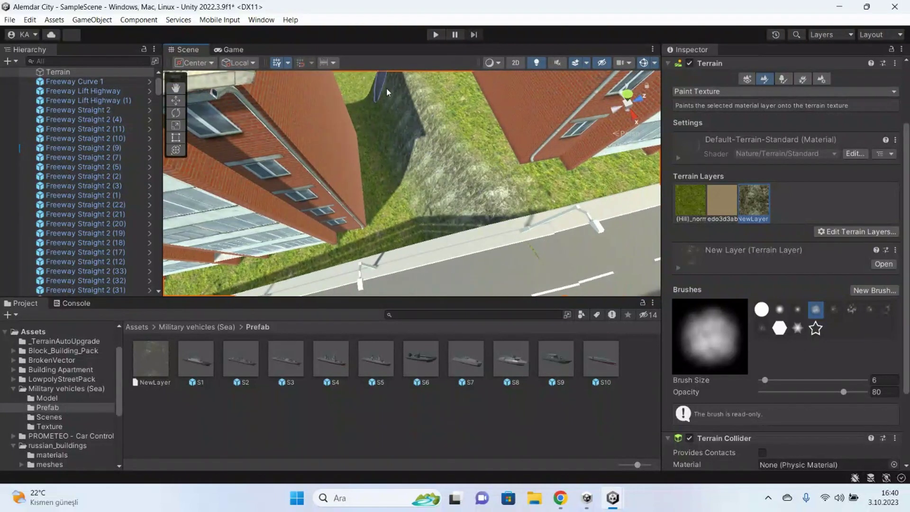
mouse_move(373, 119)
right_down()
mouse_move(487, 151)
mouse_move(425, 171)
mouse_move(637, 229)
right_up()
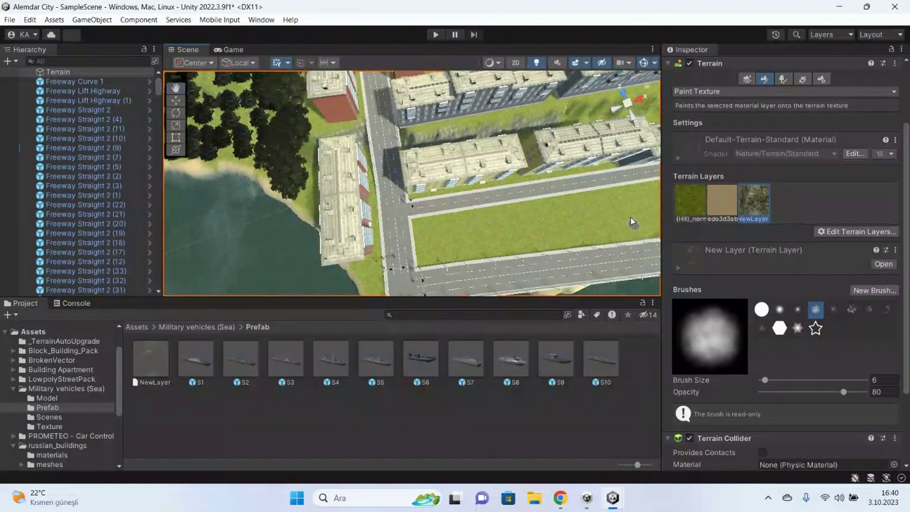
Paint rocky strokes on the grass between the buildings and across the grass strip
mouse_move(637, 229)
right_down()
mouse_move(614, 190)
mouse_move(467, 192)
mouse_move(570, 188)
mouse_move(465, 171)
mouse_move(390, 121)
right_up()
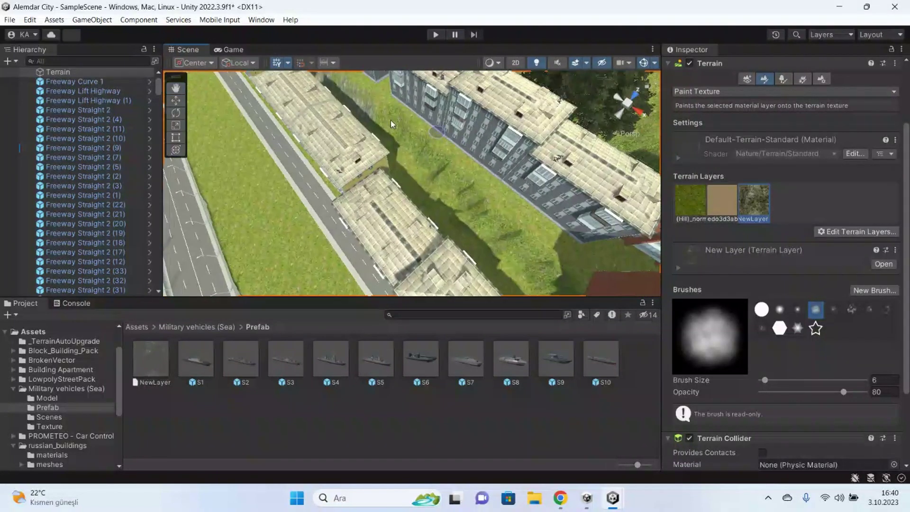
mouse_move(411, 154)
mouse_down()
mouse_move(462, 180)
mouse_move(466, 205)
mouse_up()
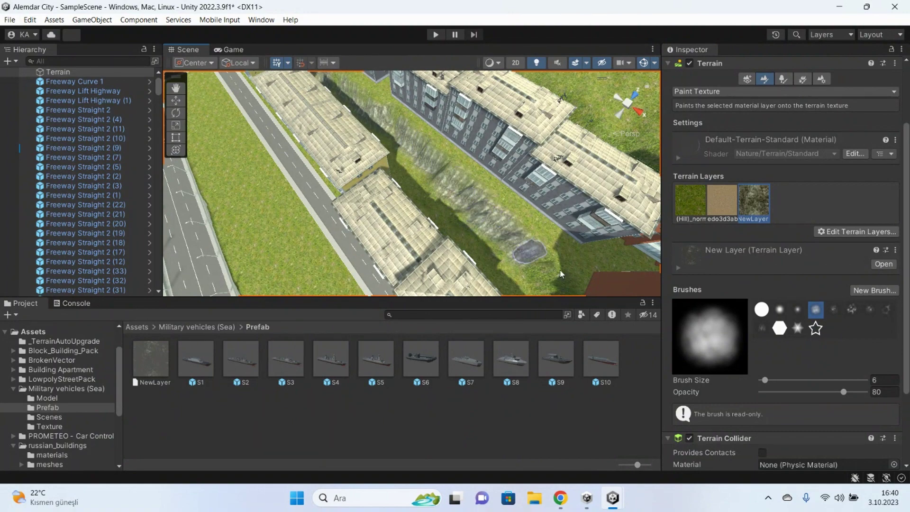
mouse_move(553, 280)
right_down()
mouse_move(554, 201)
mouse_move(509, 218)
right_up()
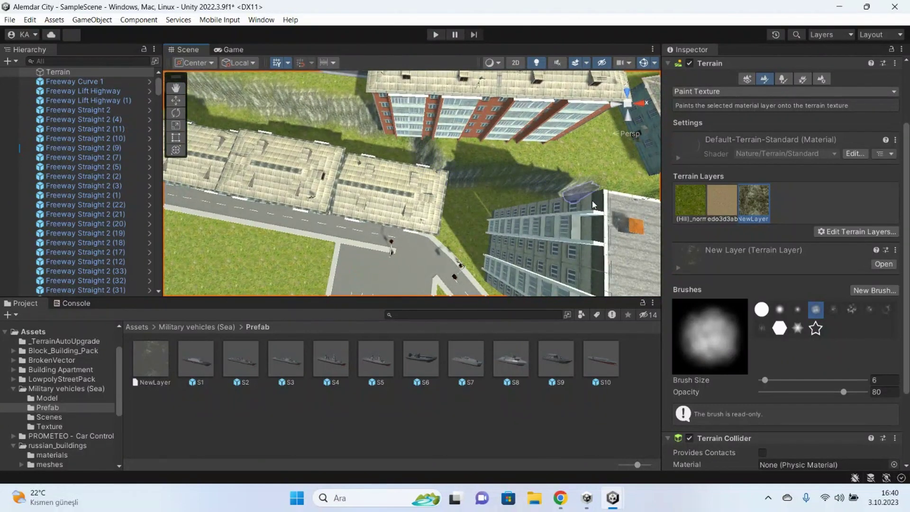
key(Right)
key(Right)
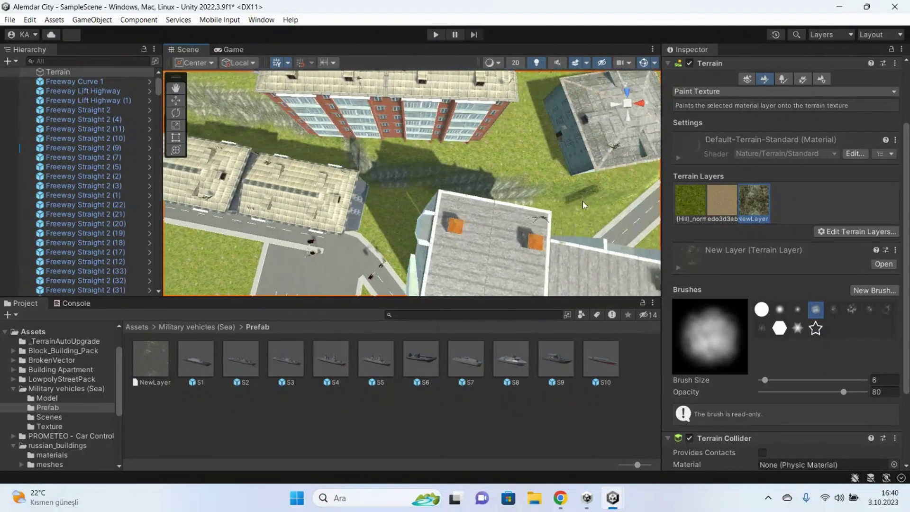
mouse_move(493, 195)
mouse_down()
mouse_move(416, 202)
mouse_move(566, 130)
mouse_up()
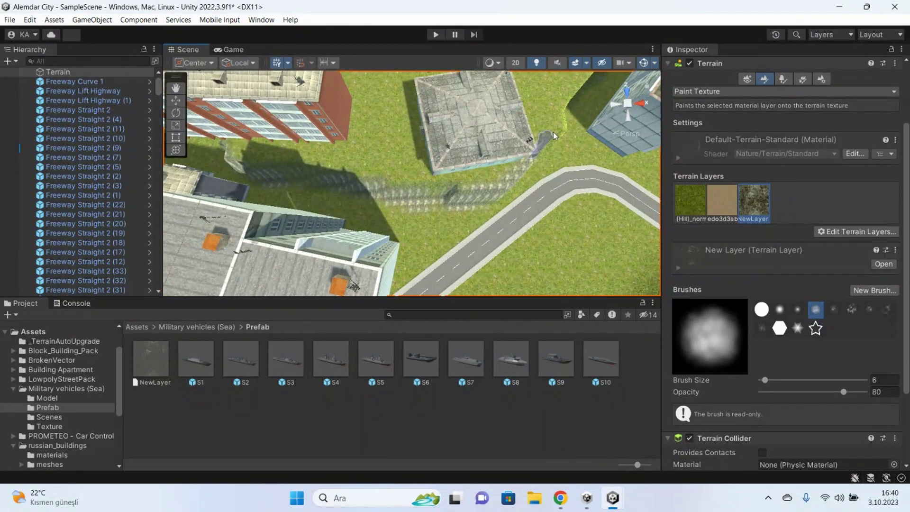
mouse_move(567, 130)
right_down()
mouse_move(449, 165)
mouse_move(451, 231)
right_up()
scroll(451, 231, up, 4)
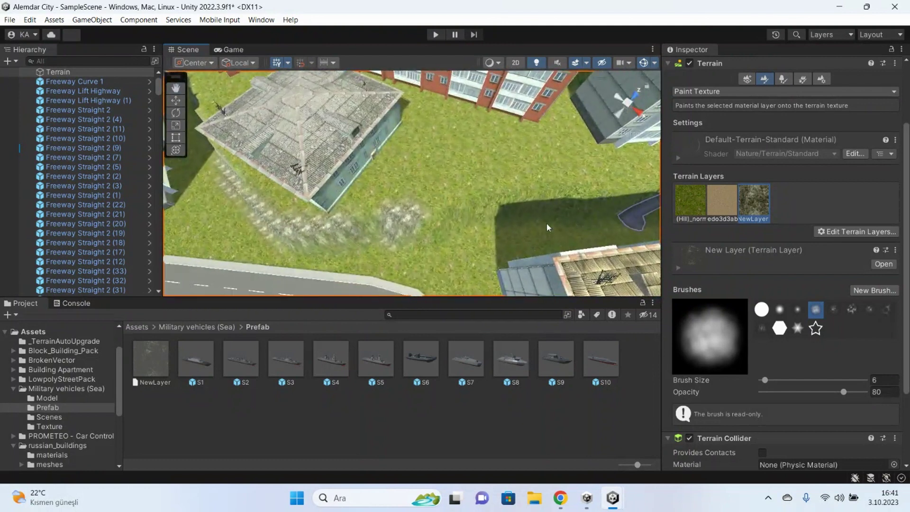
click(484, 219)
drag(417, 230, 596, 198)
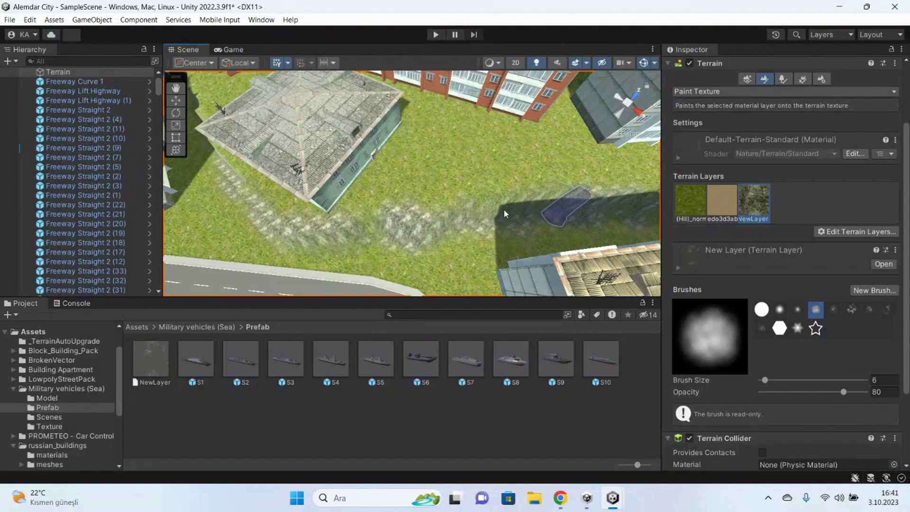
Paint rocky patches on the grass between the roofs and beside the road
middle_drag(596, 202, 519, 219)
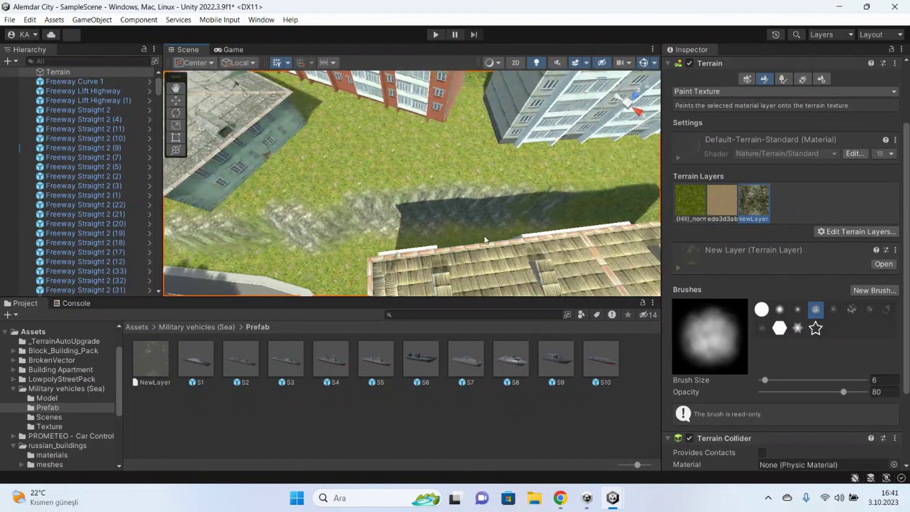
right_drag(519, 219, 493, 252)
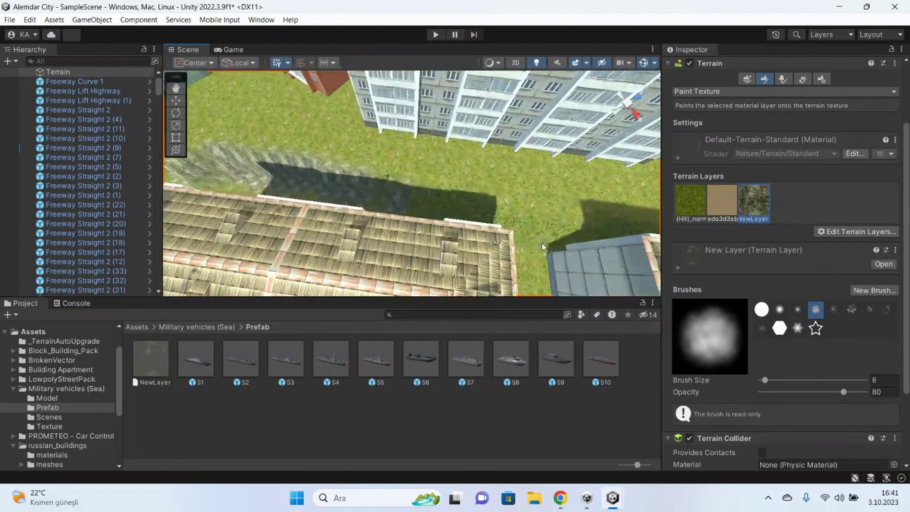
middle_drag(493, 249, 450, 248)
drag(424, 240, 459, 240)
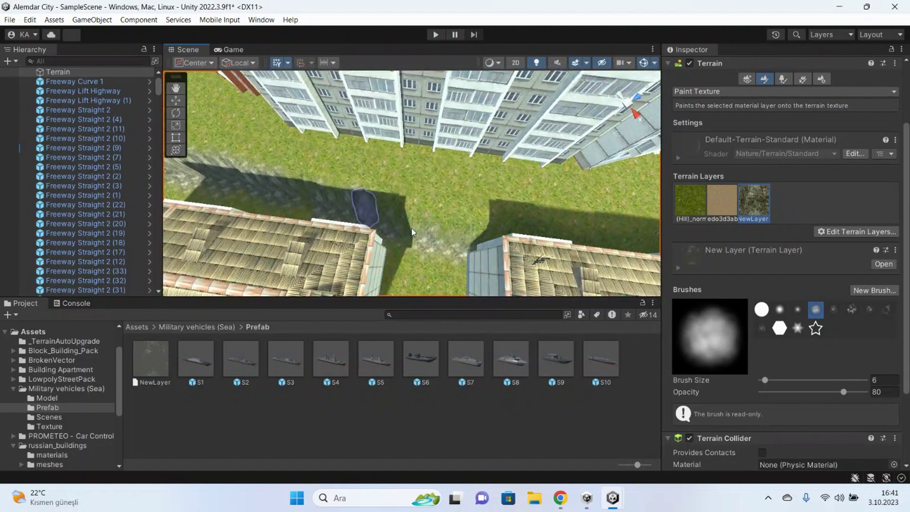
mouse_move(458, 239)
right_down()
mouse_move(521, 248)
mouse_move(429, 250)
right_up()
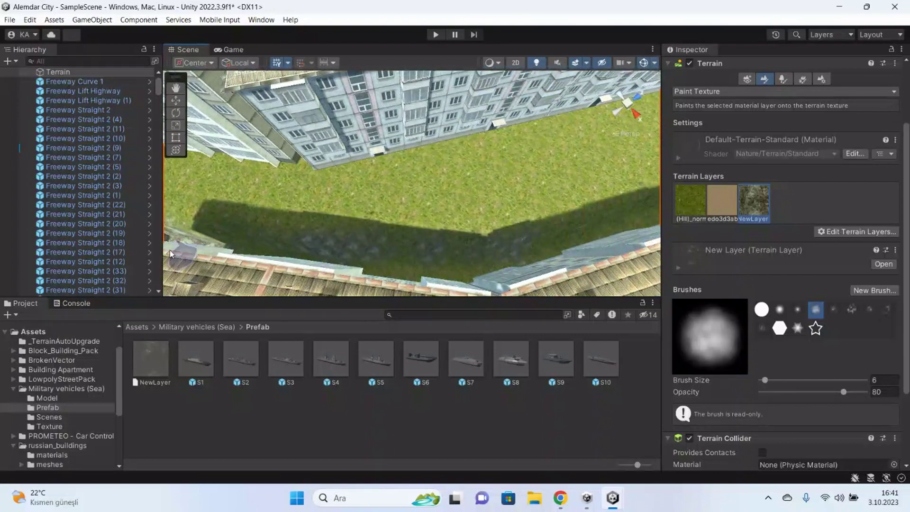
mouse_move(609, 219)
right_down()
mouse_move(558, 224)
mouse_move(589, 152)
right_up()
mouse_move(574, 189)
mouse_down()
mouse_move(590, 140)
mouse_move(483, 211)
mouse_up()
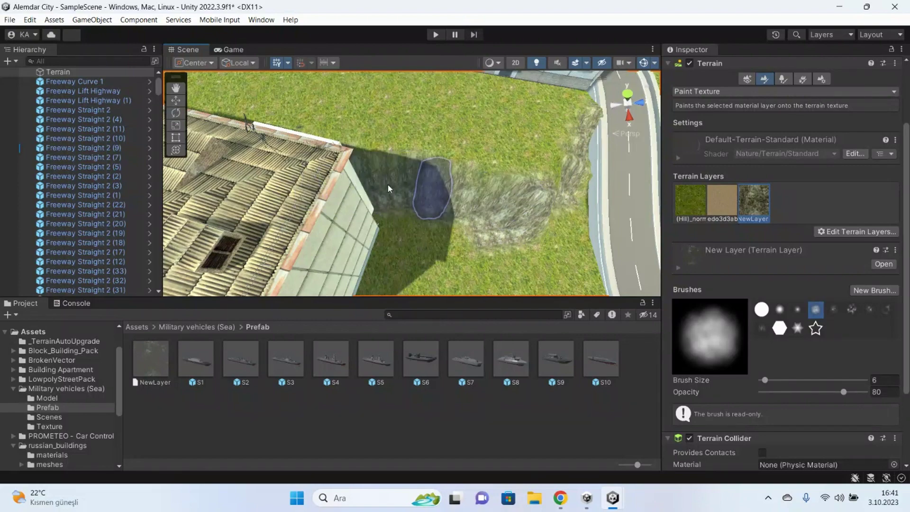
mouse_move(398, 194)
right_down()
mouse_move(257, 138)
mouse_move(329, 177)
mouse_move(356, 203)
mouse_move(361, 234)
right_up()
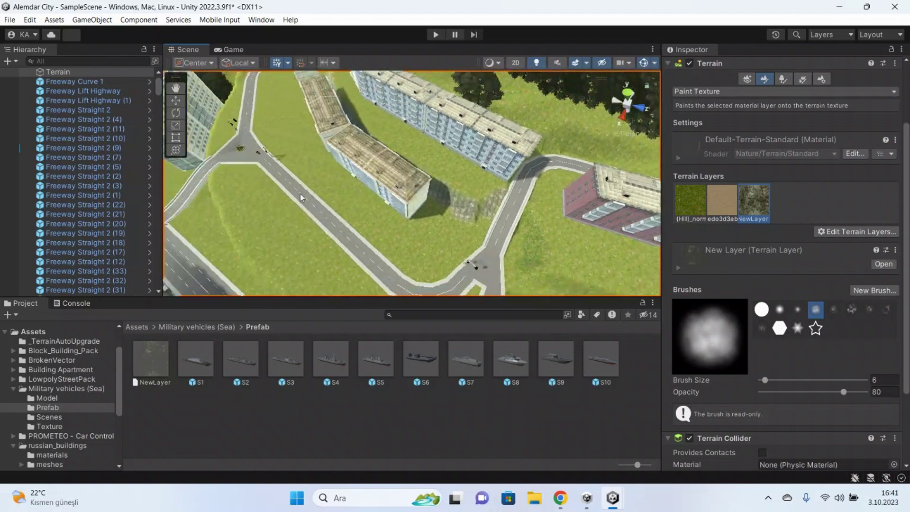
Paint a rocky strip along the slope near the stadium
right_drag(361, 234, 470, 185)
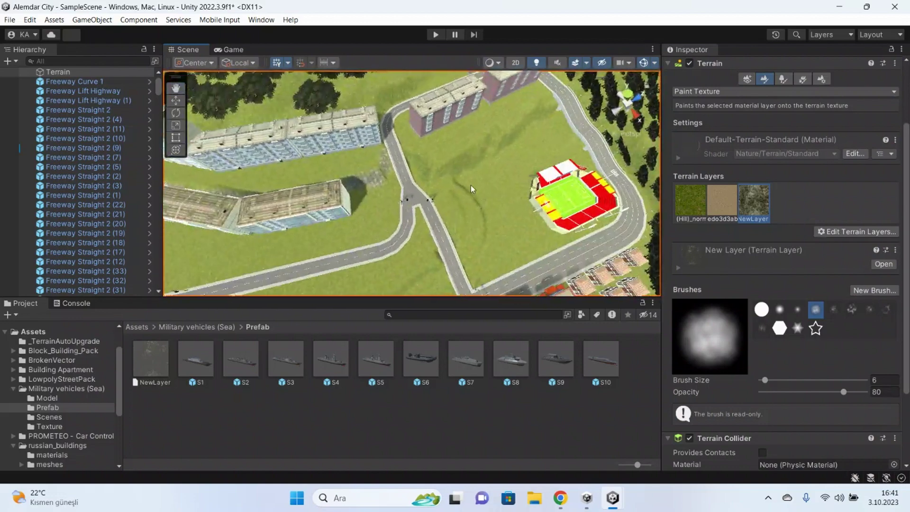
scroll(465, 161, up, 2)
scroll(463, 177, up, 3)
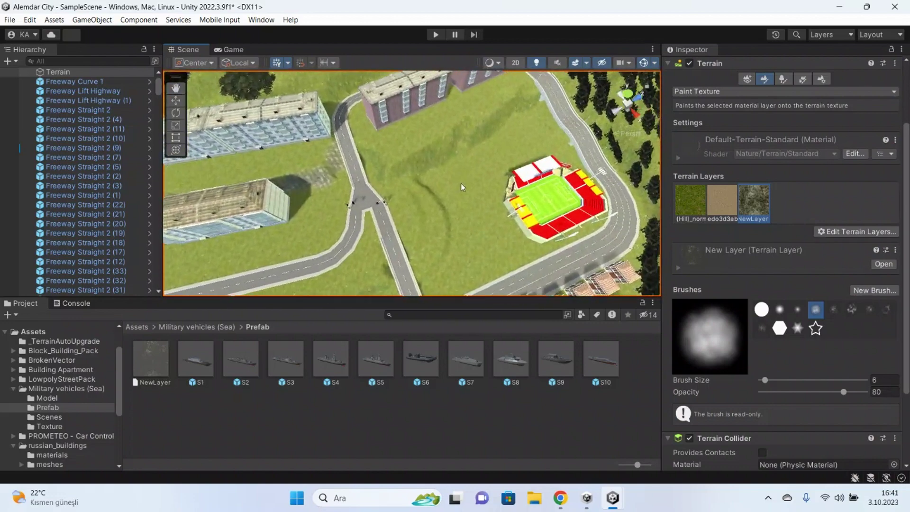
scroll(460, 183, up, 3)
right_drag(476, 181, 561, 142)
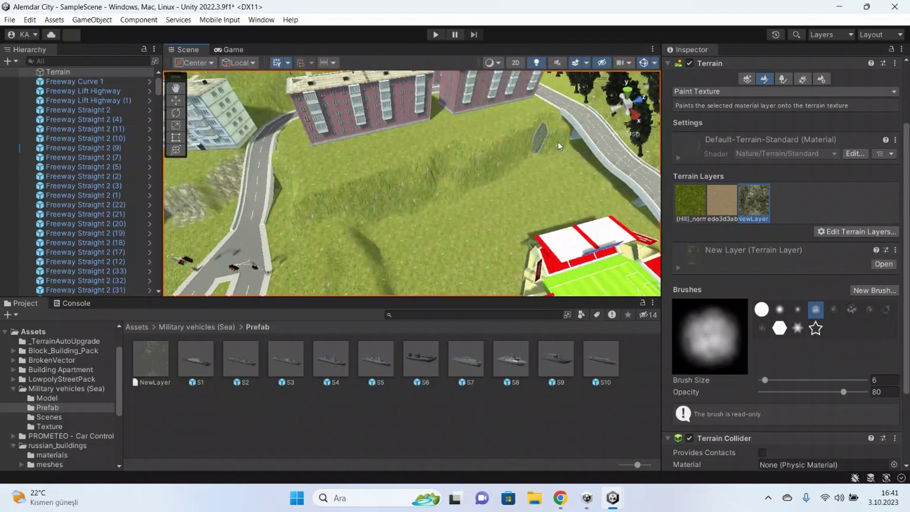
mouse_move(562, 134)
mouse_down()
mouse_move(448, 161)
mouse_move(382, 226)
mouse_up()
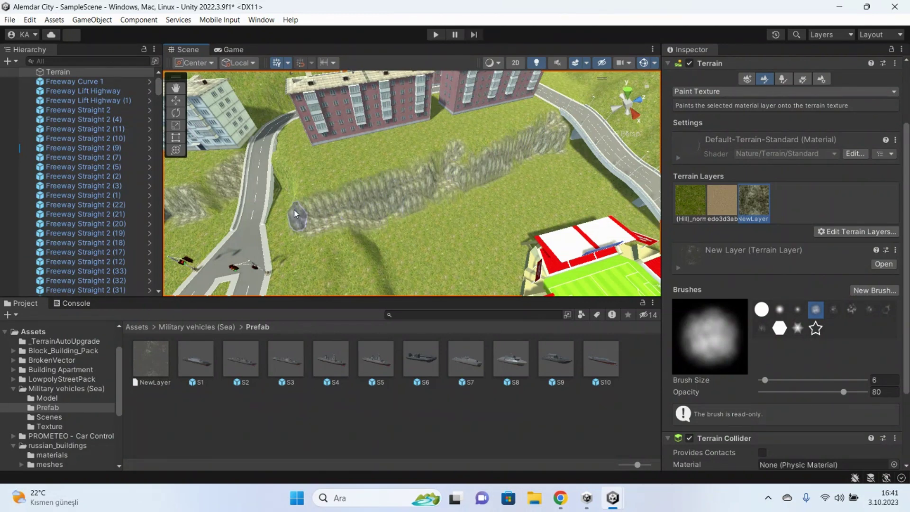
alt+drag(294, 210, 362, 216)
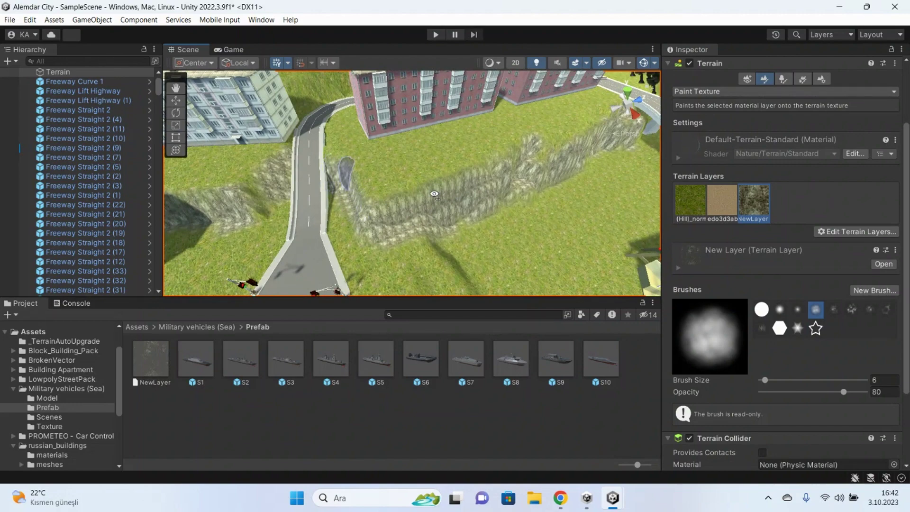
mouse_move(434, 194)
alt+mouse_down()
mouse_move(366, 199)
mouse_move(477, 161)
mouse_move(466, 188)
mouse_move(331, 201)
alt+mouse_up()
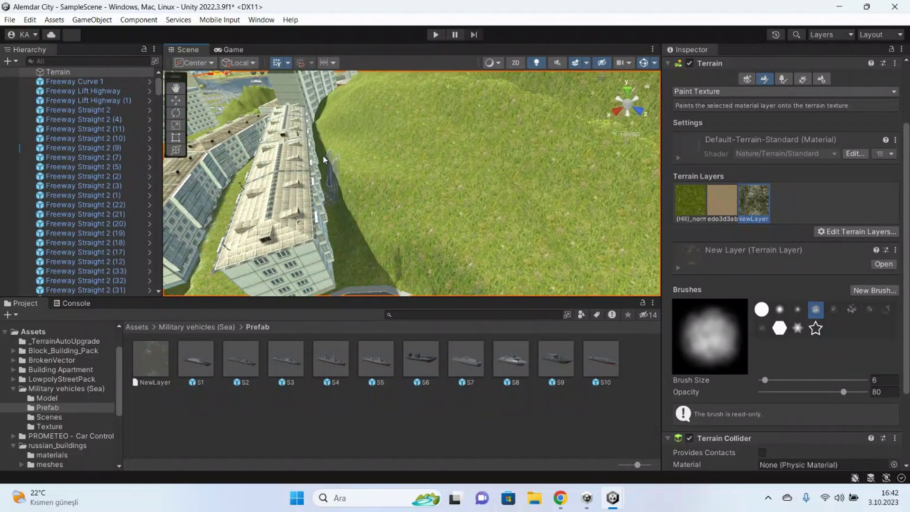
Paint rock along the building's shadow and a strip on the grass above the road
mouse_move(377, 237)
mouse_down()
mouse_move(384, 238)
mouse_move(349, 197)
mouse_move(407, 252)
mouse_move(393, 260)
mouse_move(461, 280)
mouse_up()
alt+drag(399, 199, 396, 223)
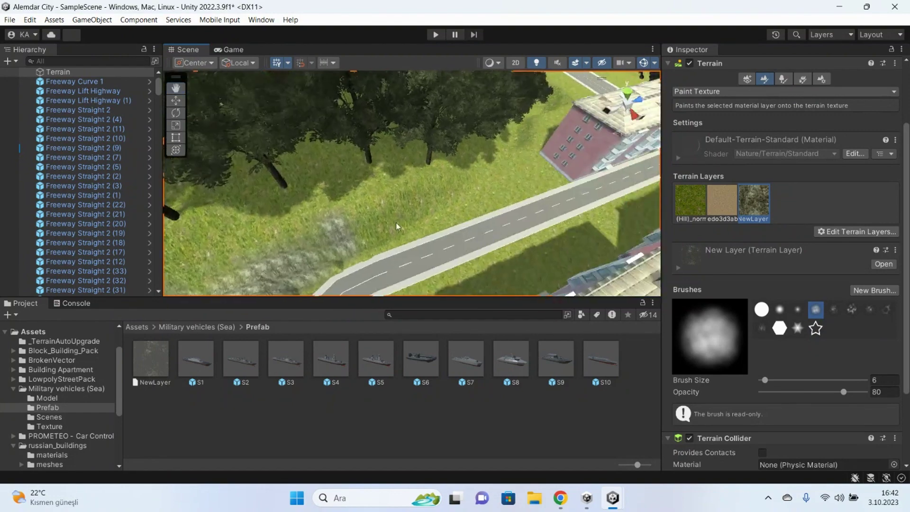
mouse_move(311, 237)
mouse_down()
mouse_move(397, 216)
mouse_move(379, 212)
mouse_move(289, 258)
mouse_move(378, 217)
mouse_move(353, 196)
mouse_move(371, 170)
mouse_move(297, 171)
mouse_move(476, 135)
mouse_move(335, 169)
mouse_move(319, 143)
mouse_move(397, 172)
mouse_move(372, 173)
mouse_move(457, 153)
mouse_move(463, 142)
mouse_move(287, 198)
mouse_up()
click(320, 143)
scroll(373, 173, down, 3)
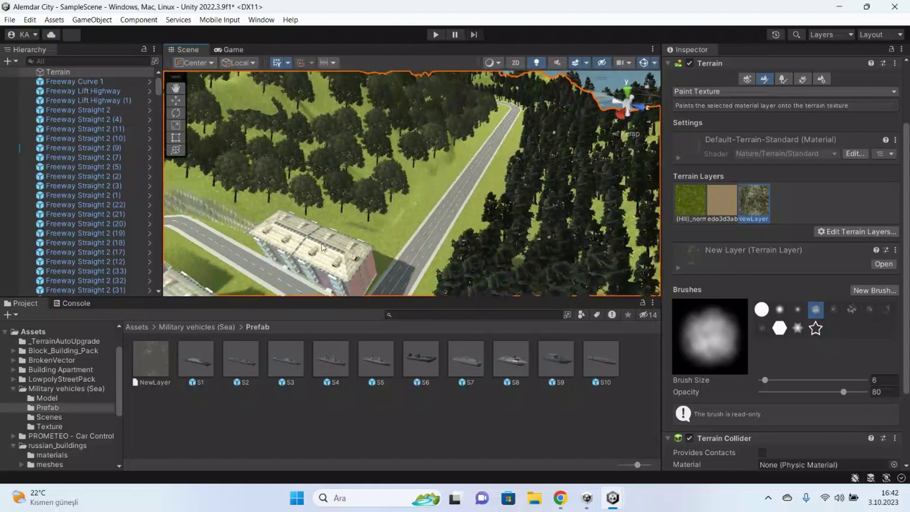
Extend the rocky band down the slope with several extra strokes and a patch
scroll(286, 196, down, 5)
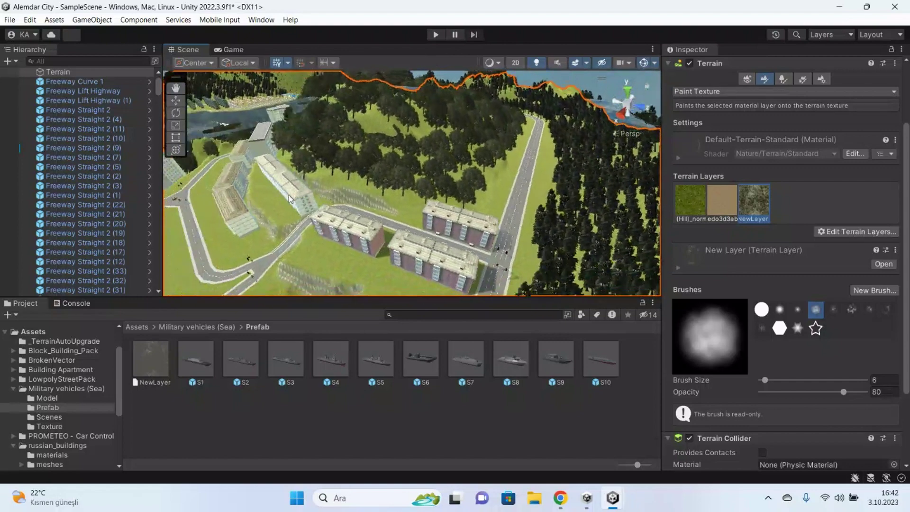
mouse_move(289, 195)
alt+mouse_down()
mouse_move(467, 269)
mouse_move(447, 235)
mouse_move(356, 246)
alt+mouse_up()
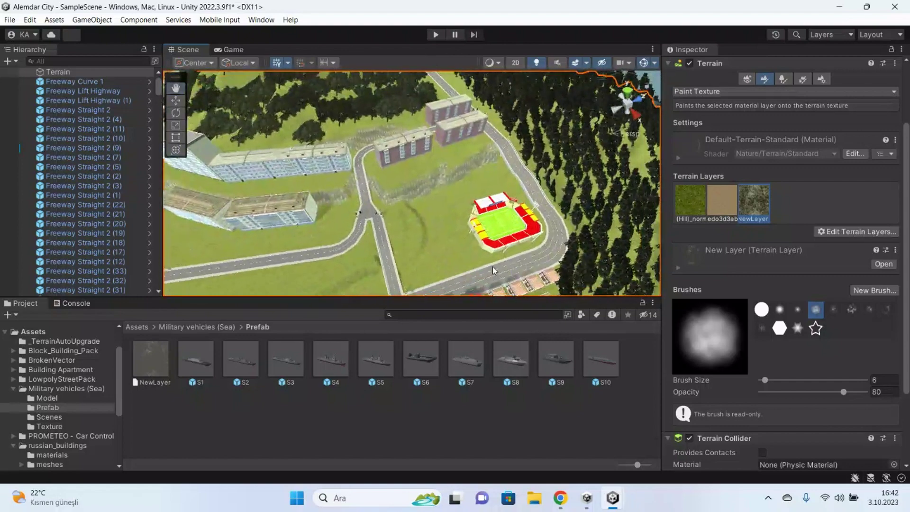
scroll(348, 252, up, 3)
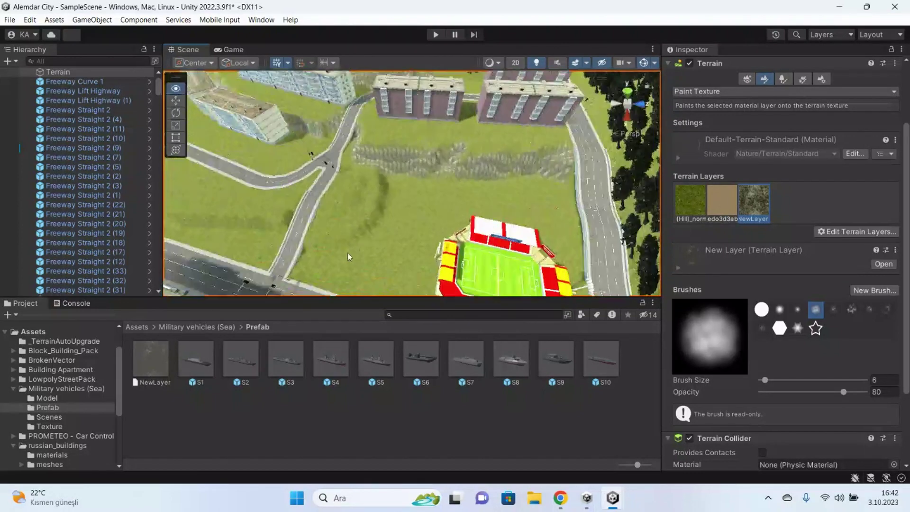
scroll(356, 246, up, 6)
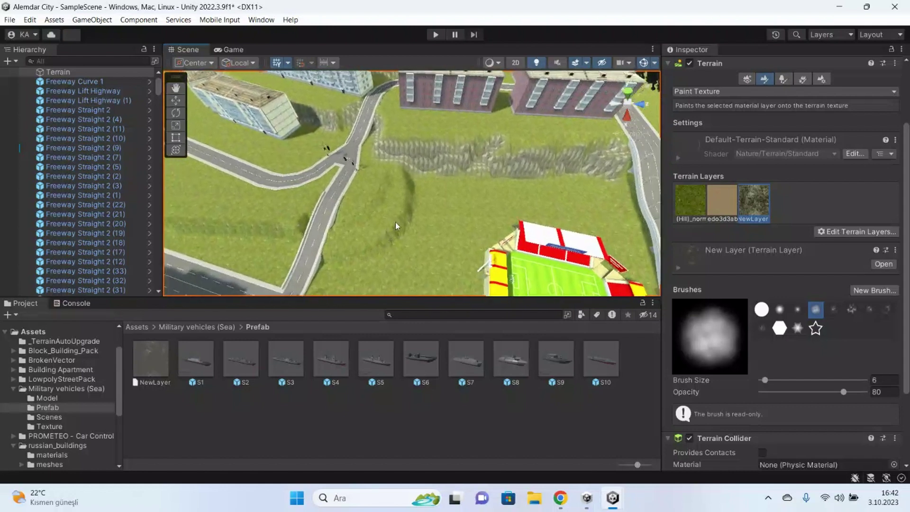
mouse_move(381, 164)
mouse_down()
mouse_move(345, 267)
mouse_move(364, 223)
mouse_up()
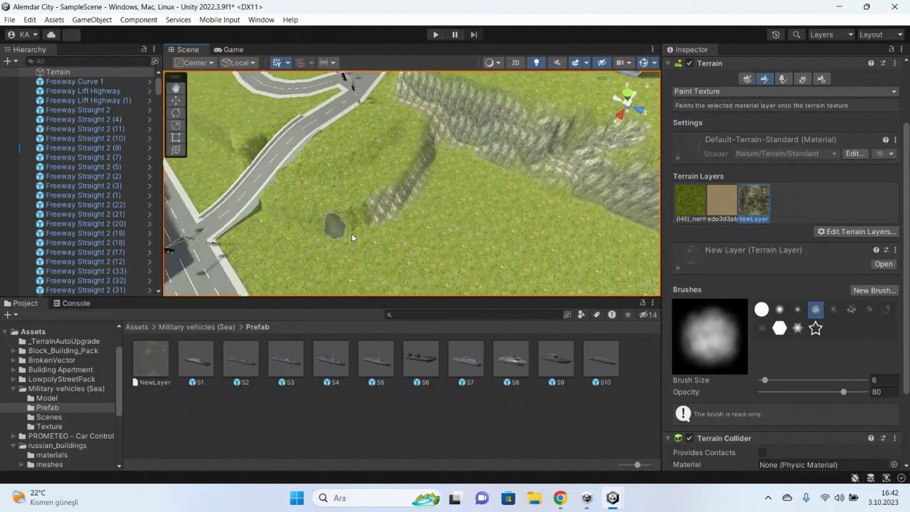
drag(291, 236, 369, 160)
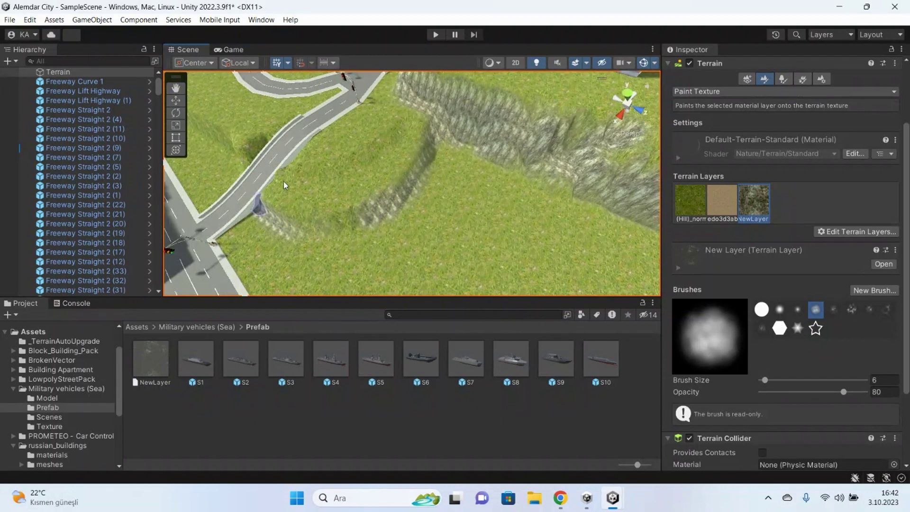
drag(417, 108, 296, 179)
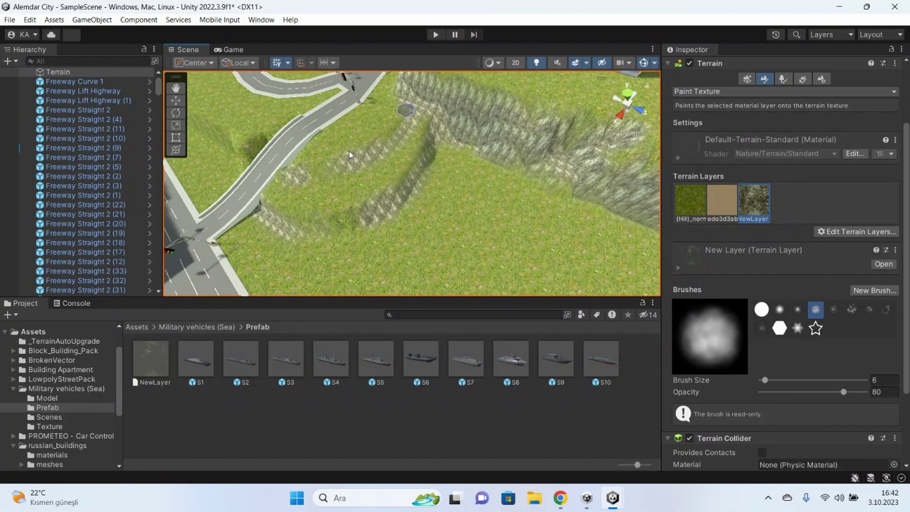
click(342, 217)
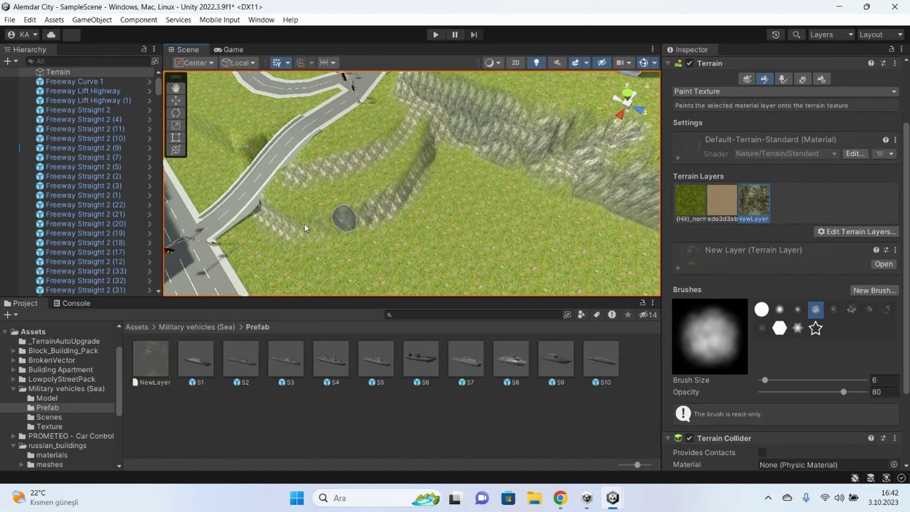
Paint a rocky stripe along the slope leftward toward the road junction
key(Left)
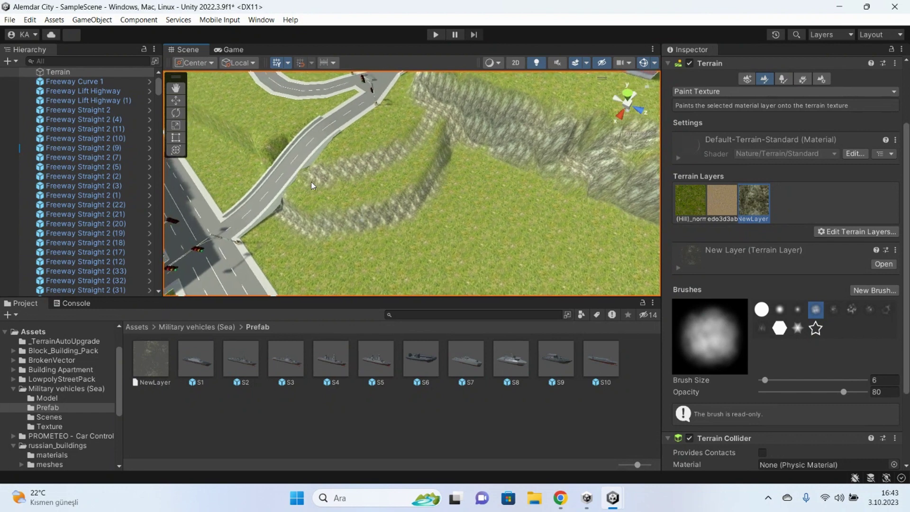
right_drag(334, 166, 303, 205)
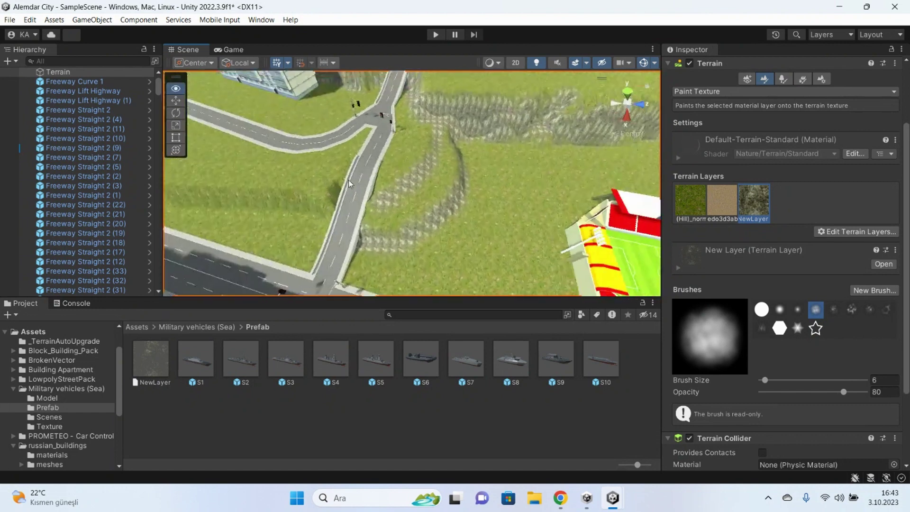
middle_drag(308, 209, 508, 225)
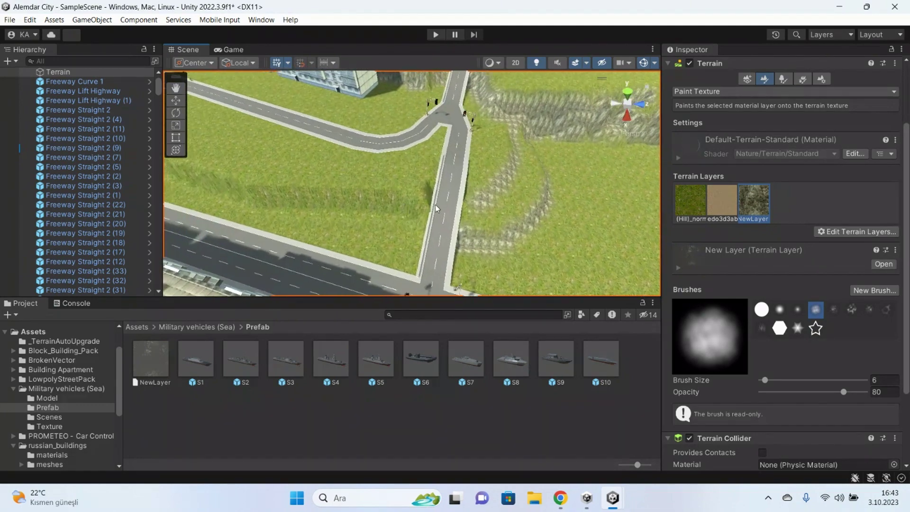
drag(505, 217, 282, 212)
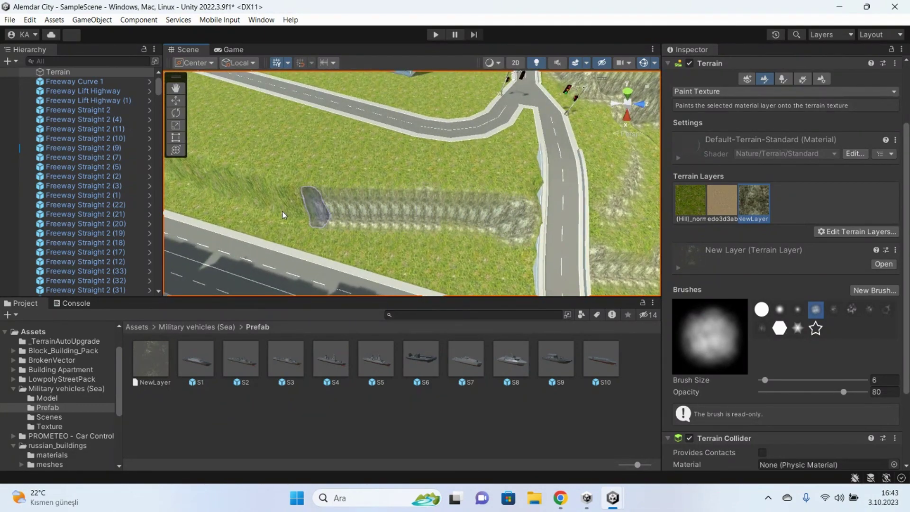
right_drag(311, 192, 234, 178)
middle_drag(234, 178, 429, 223)
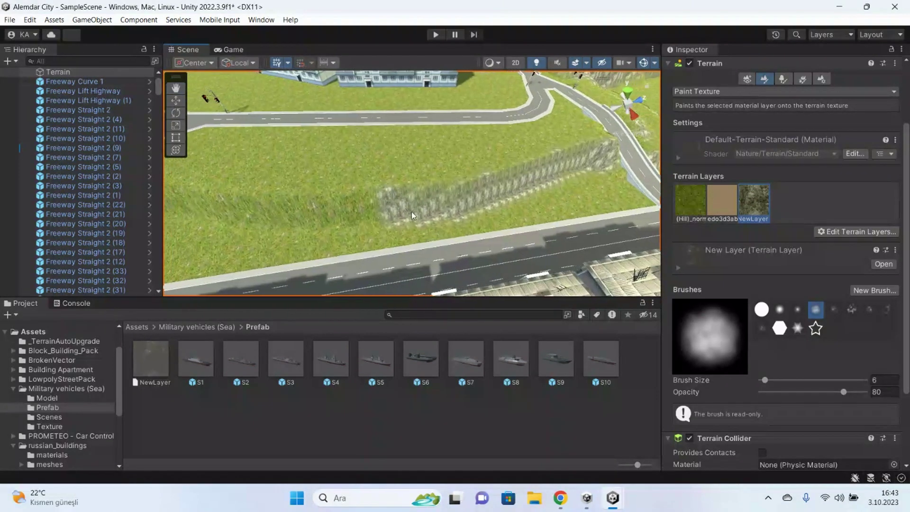
drag(428, 222, 269, 198)
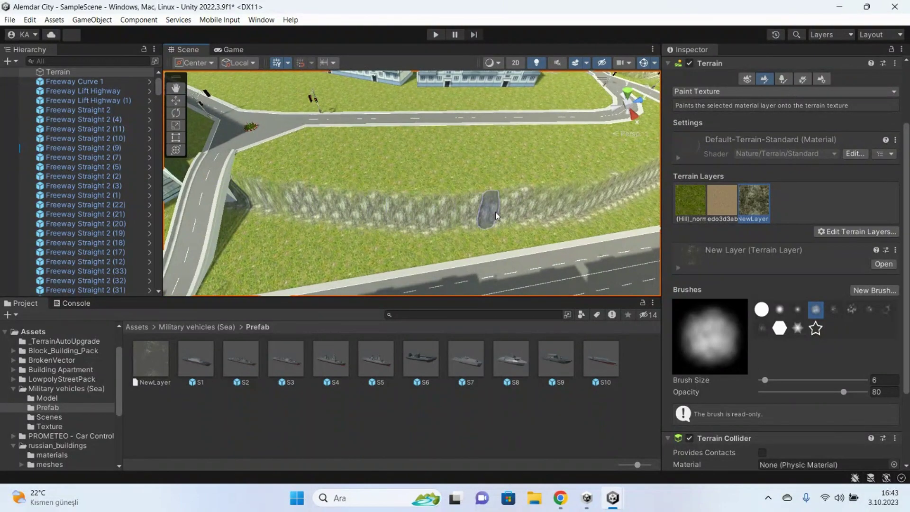
scroll(312, 189, down, 2)
right_drag(313, 189, 335, 126)
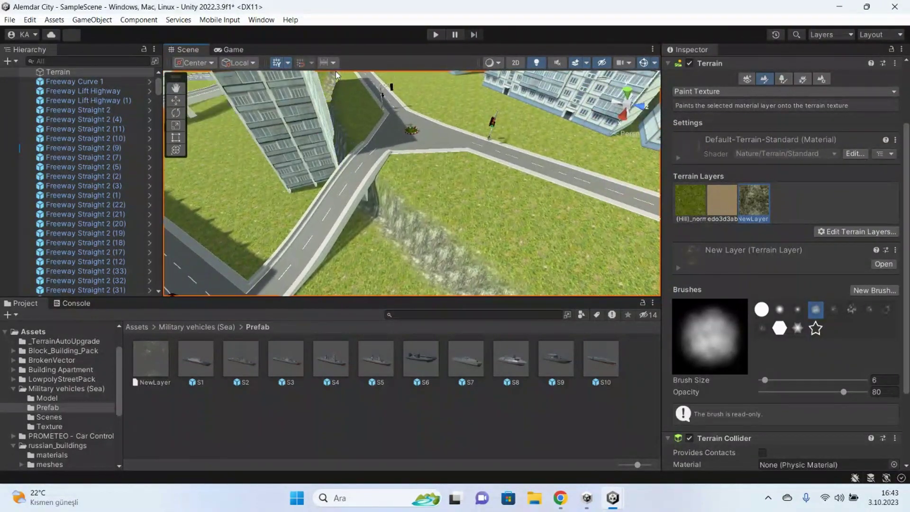
mouse_move(326, 100)
right_down()
mouse_move(349, 124)
mouse_move(387, 99)
mouse_move(338, 130)
mouse_move(371, 133)
mouse_move(339, 142)
mouse_move(373, 131)
right_up()
Move over the city to the hill beside the apartment blocks and brush cliff texture onto its slope
scroll(373, 132, up, 3)
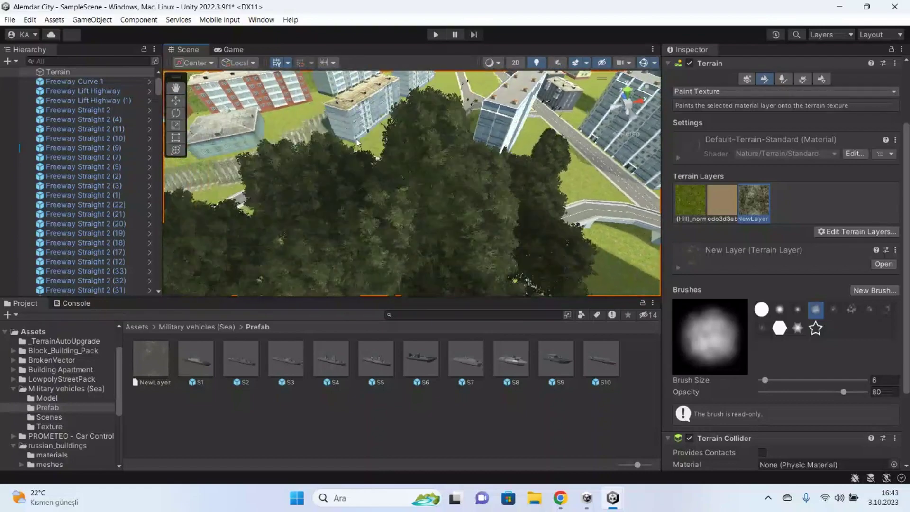
scroll(365, 135, up, 3)
scroll(357, 137, up, 3)
scroll(356, 137, up, 3)
mouse_move(466, 150)
right_down()
mouse_move(601, 157)
mouse_move(469, 180)
right_up()
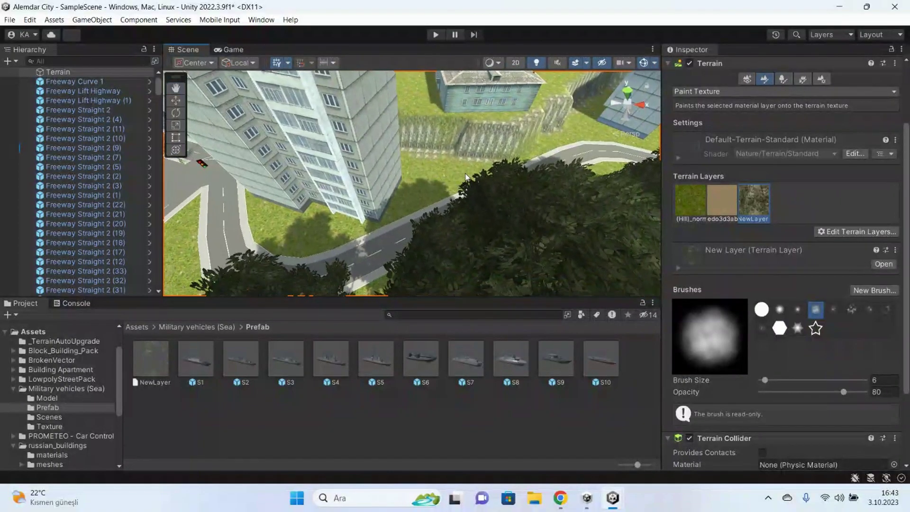
scroll(465, 175, down, 3)
scroll(408, 201, down, 3)
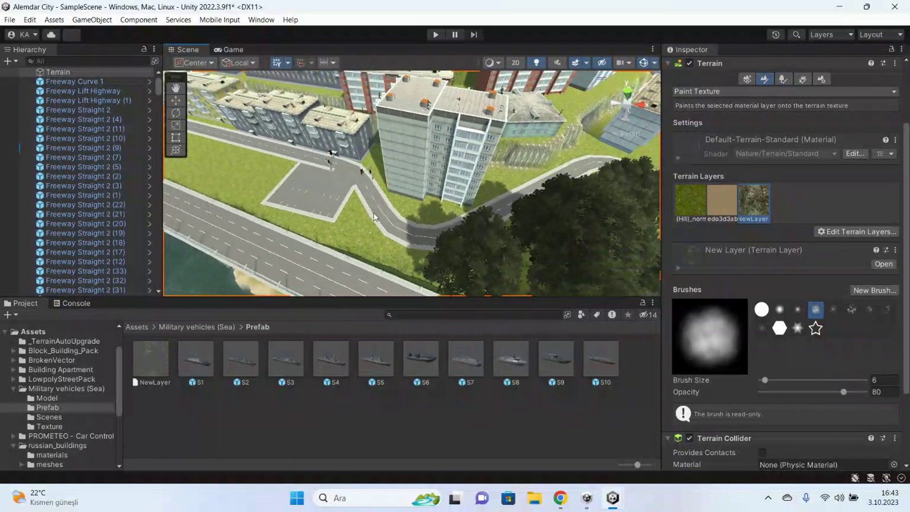
scroll(373, 216, down, 3)
scroll(374, 216, down, 3)
scroll(374, 217, down, 3)
scroll(373, 216, down, 3)
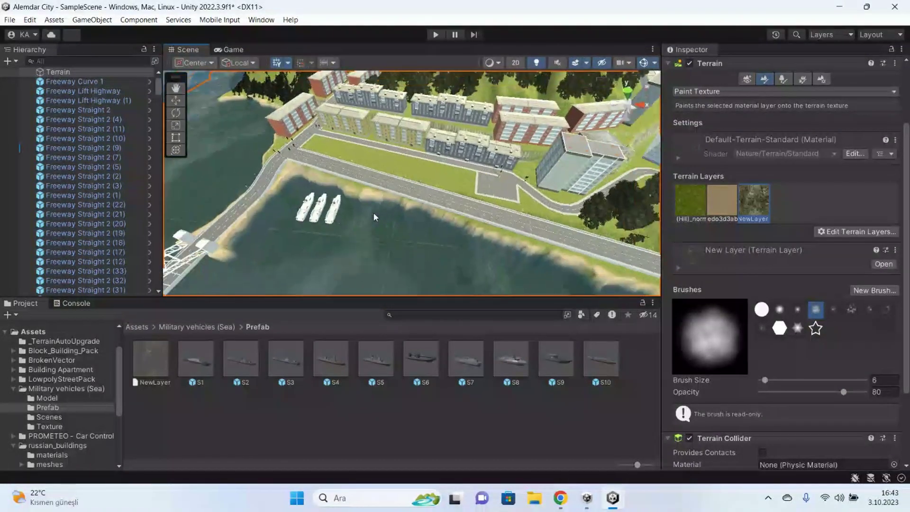
scroll(374, 217, down, 3)
scroll(374, 217, down, 3)
scroll(384, 223, down, 3)
scroll(320, 219, down, 3)
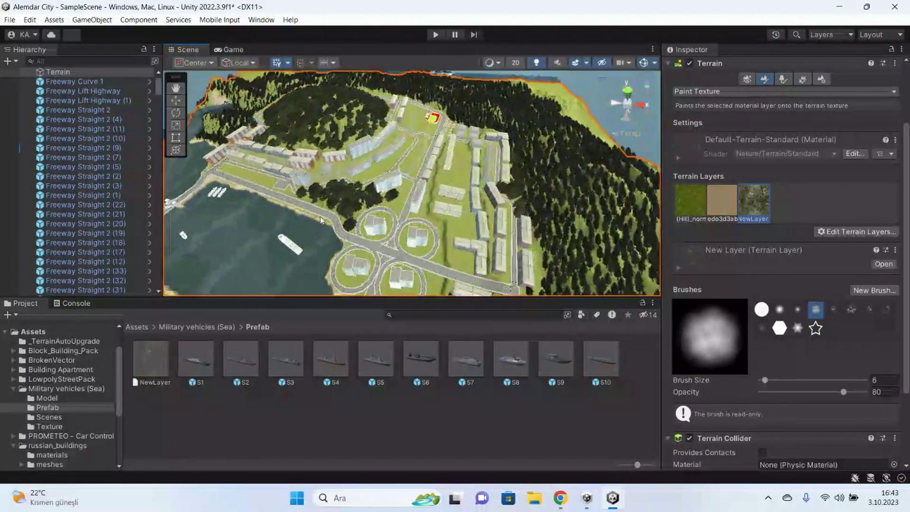
scroll(321, 220, up, 3)
scroll(331, 209, up, 3)
scroll(351, 190, up, 3)
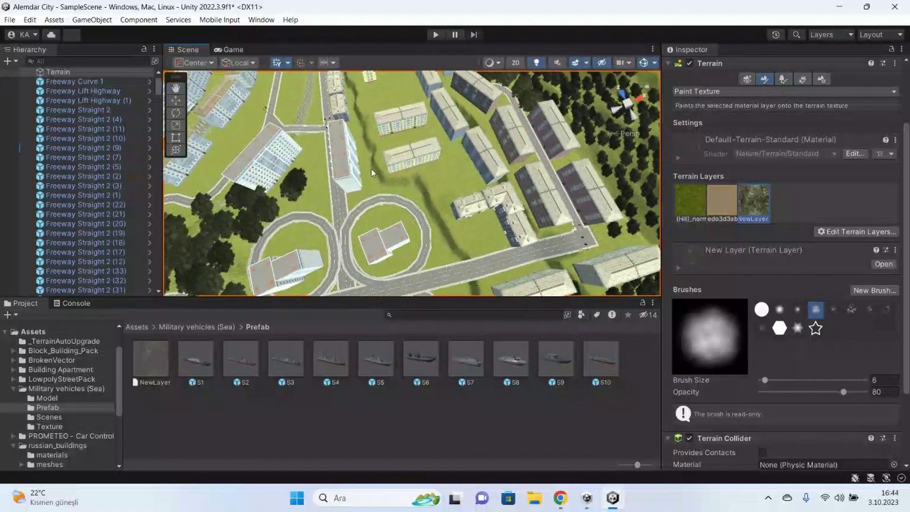
scroll(371, 169, up, 2)
scroll(369, 170, up, 2)
scroll(368, 173, up, 2)
scroll(357, 165, up, 2)
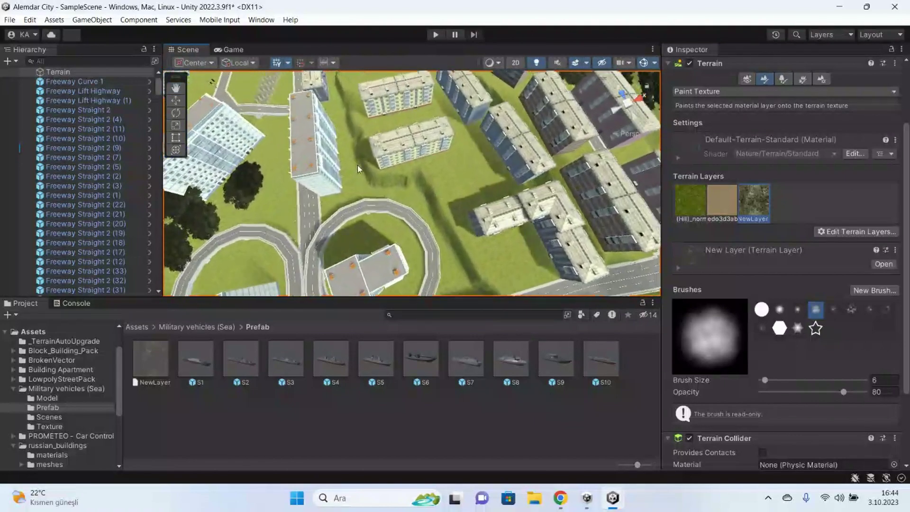
scroll(358, 164, up, 2)
right_drag(358, 161, 565, 187)
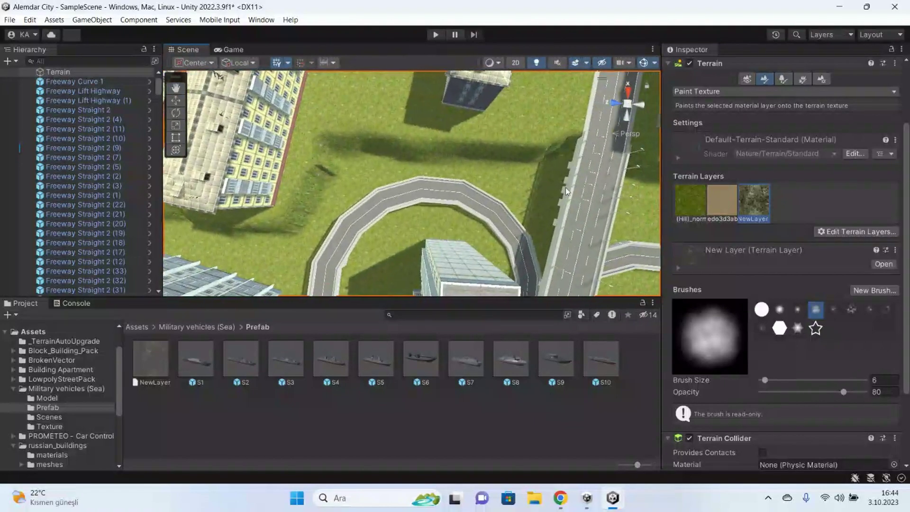
right_drag(565, 186, 513, 183)
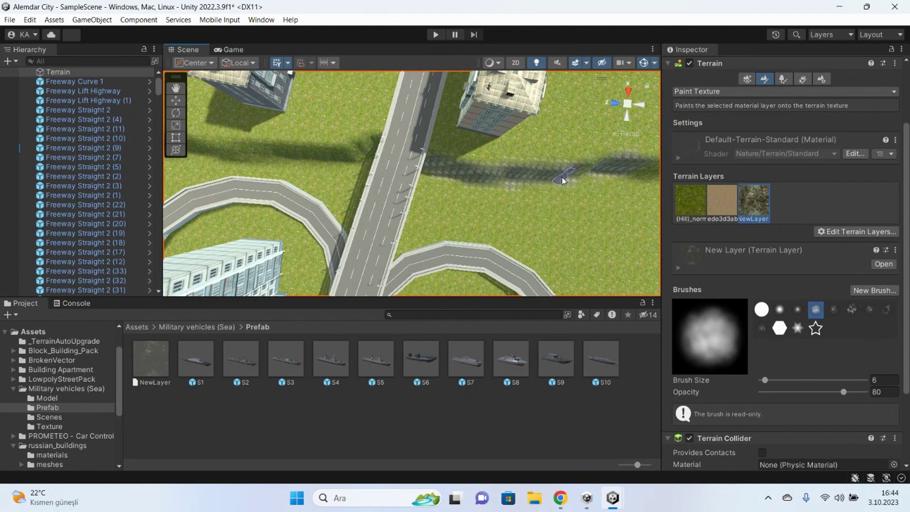
right_drag(514, 150, 539, 144)
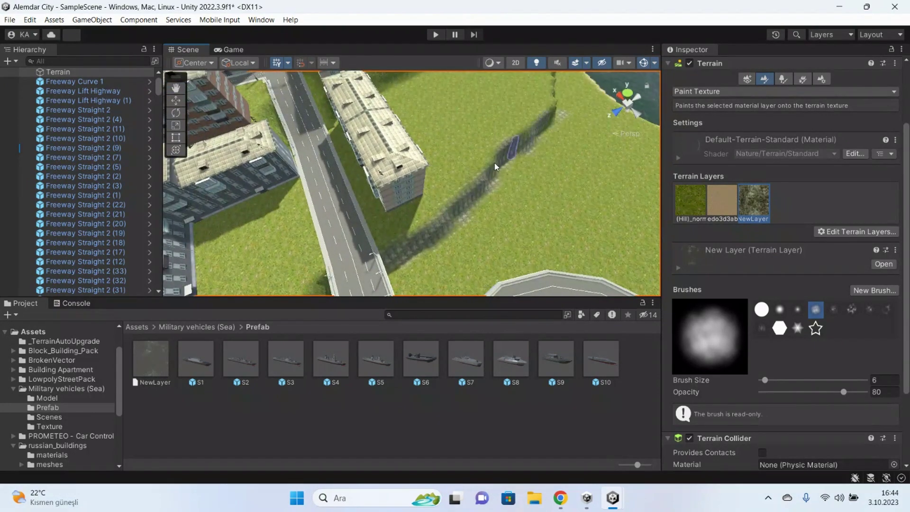
mouse_move(476, 181)
right_down()
mouse_move(408, 143)
mouse_move(403, 161)
right_up()
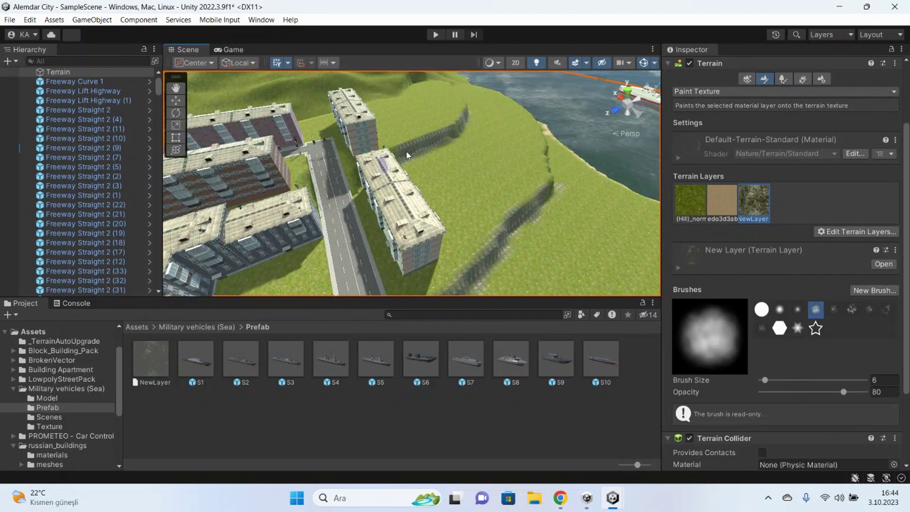
right_drag(359, 177, 478, 183)
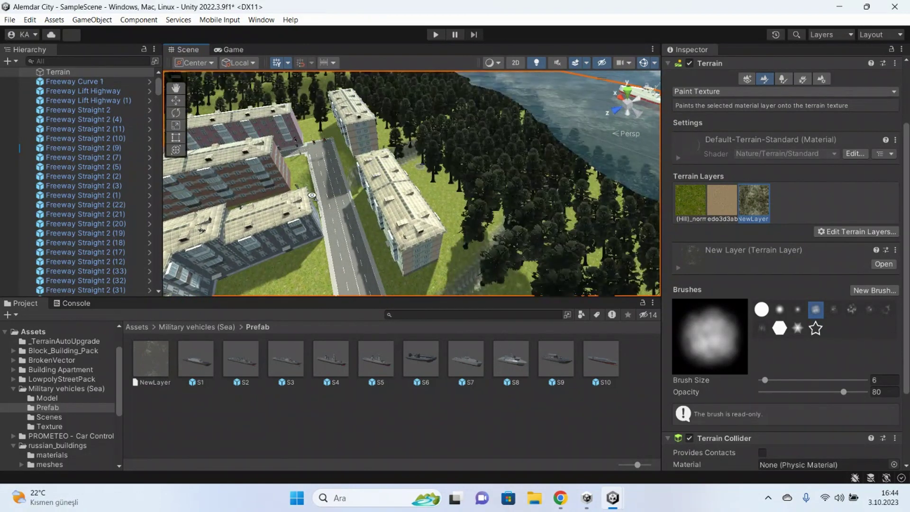
mouse_move(540, 156)
right_down()
mouse_move(405, 173)
mouse_move(491, 177)
right_up()
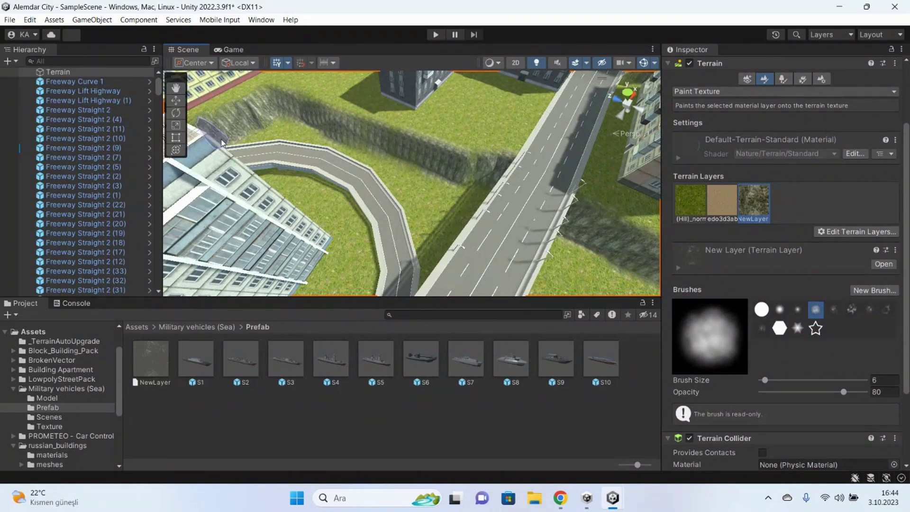
right_drag(222, 142, 456, 154)
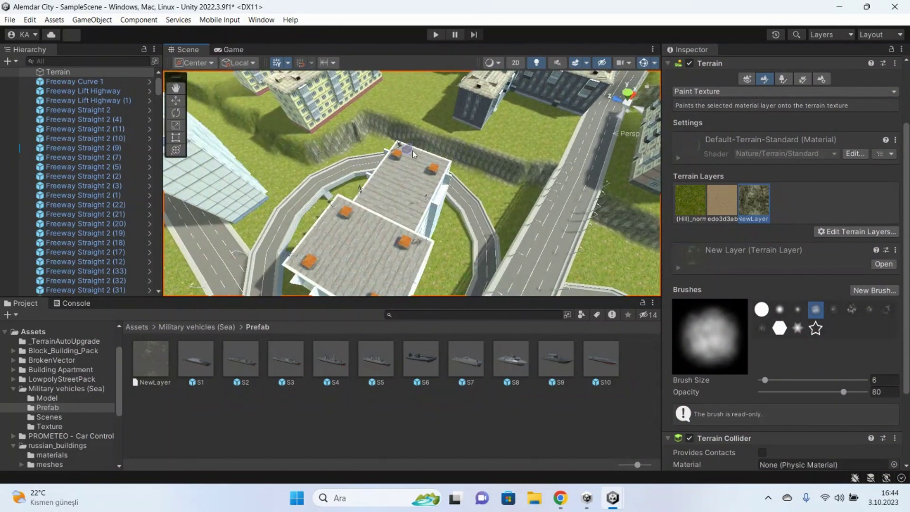
mouse_move(510, 167)
right_down()
mouse_move(289, 183)
mouse_move(424, 216)
mouse_move(485, 200)
right_up()
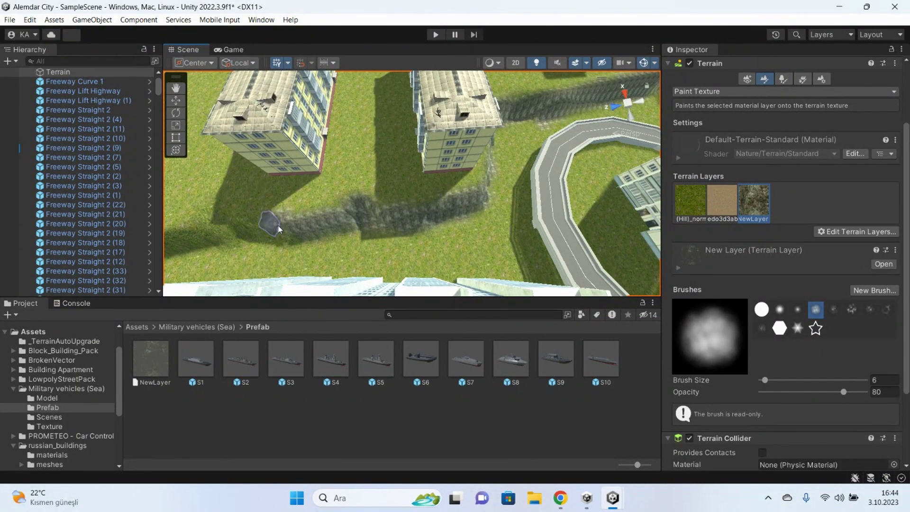
right_drag(243, 232, 333, 246)
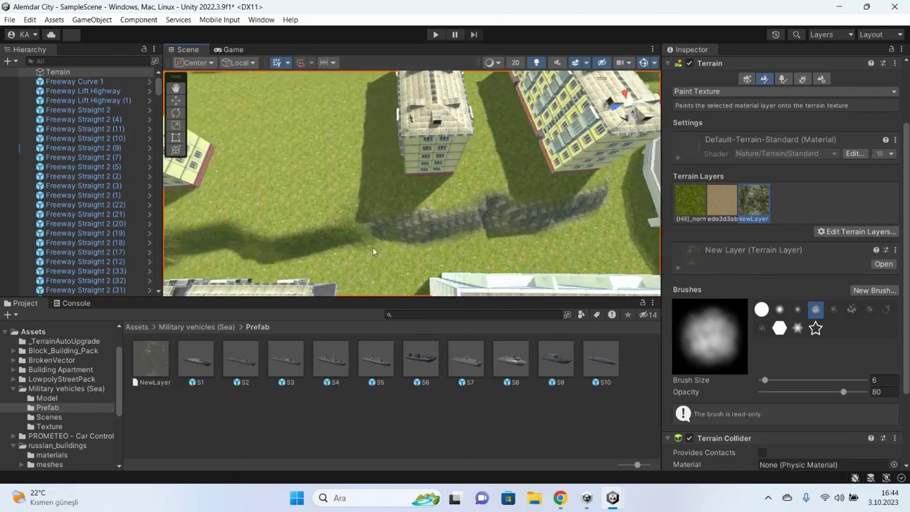
right_drag(334, 241, 441, 234)
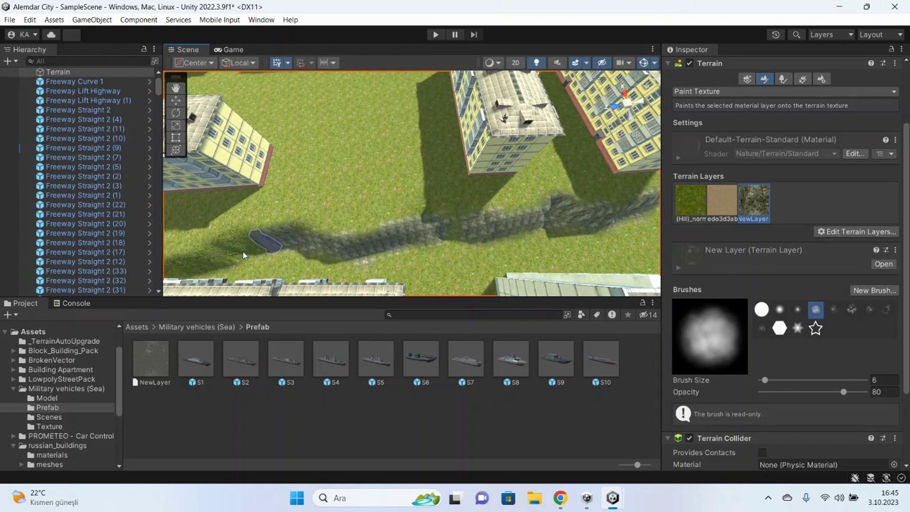
mouse_move(206, 262)
right_down()
mouse_move(387, 224)
mouse_move(310, 214)
mouse_move(429, 231)
mouse_move(438, 175)
right_up()
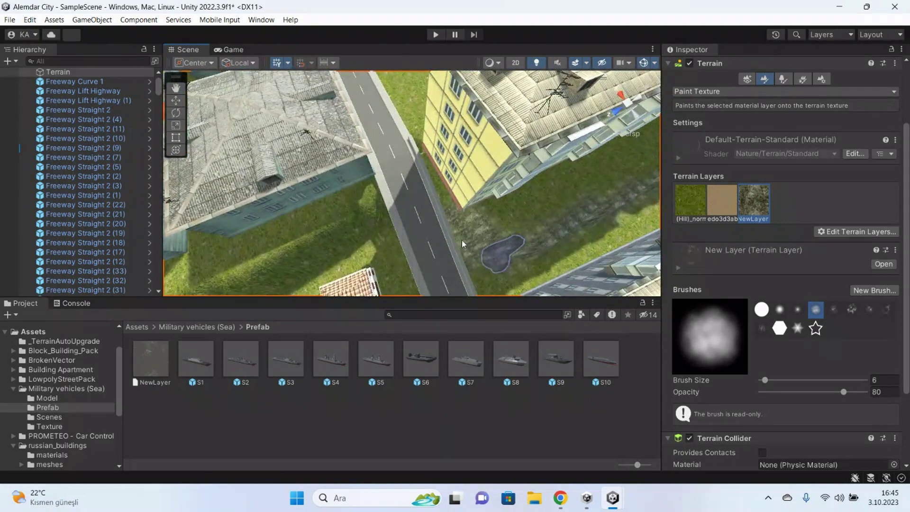
mouse_move(353, 224)
right_down()
mouse_move(310, 152)
mouse_move(341, 214)
right_up()
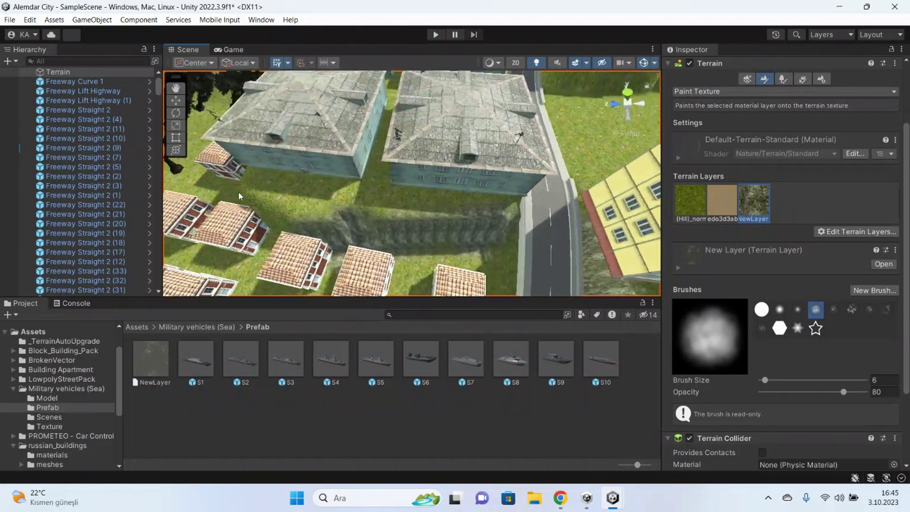
mouse_move(410, 217)
right_down()
mouse_move(413, 144)
mouse_move(476, 149)
mouse_move(433, 152)
mouse_move(532, 169)
mouse_move(421, 198)
mouse_move(450, 200)
mouse_move(301, 197)
right_up()
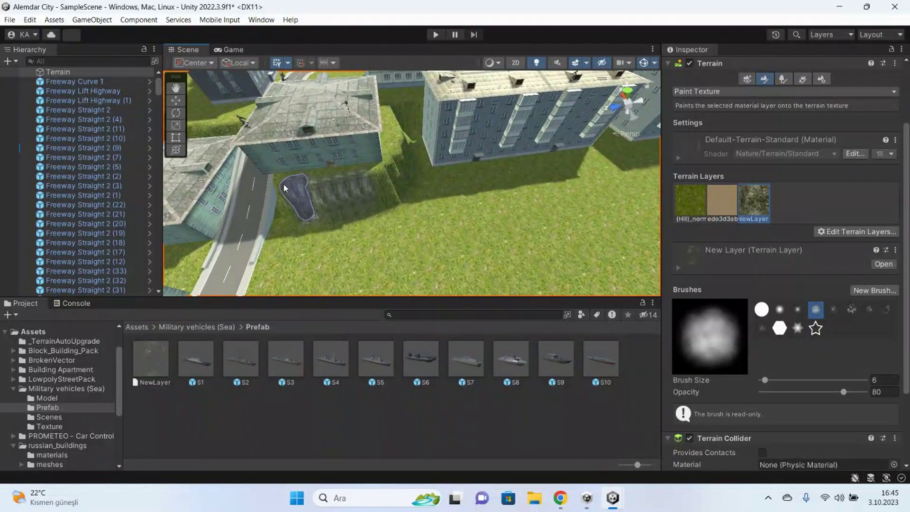
mouse_move(453, 117)
right_down()
mouse_move(518, 132)
mouse_move(640, 287)
mouse_move(476, 152)
mouse_move(365, 190)
mouse_move(189, 190)
right_up()
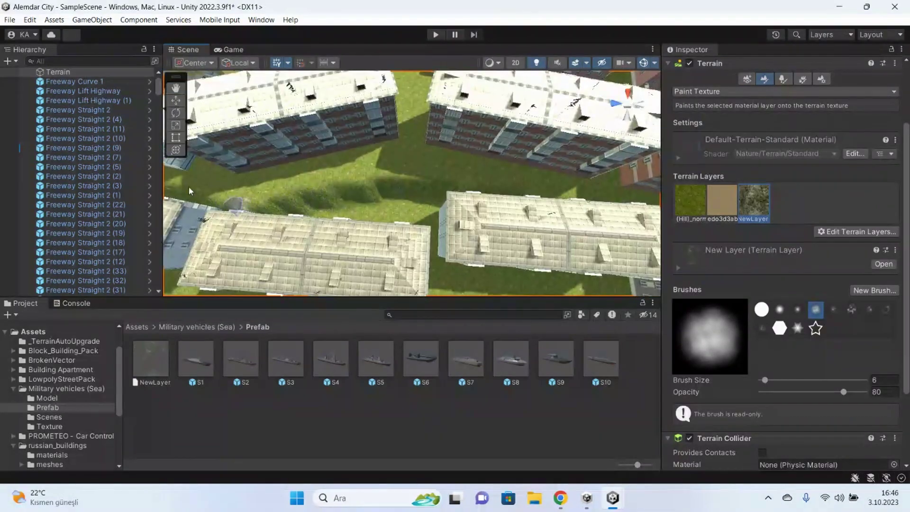
right_drag(208, 152, 188, 145)
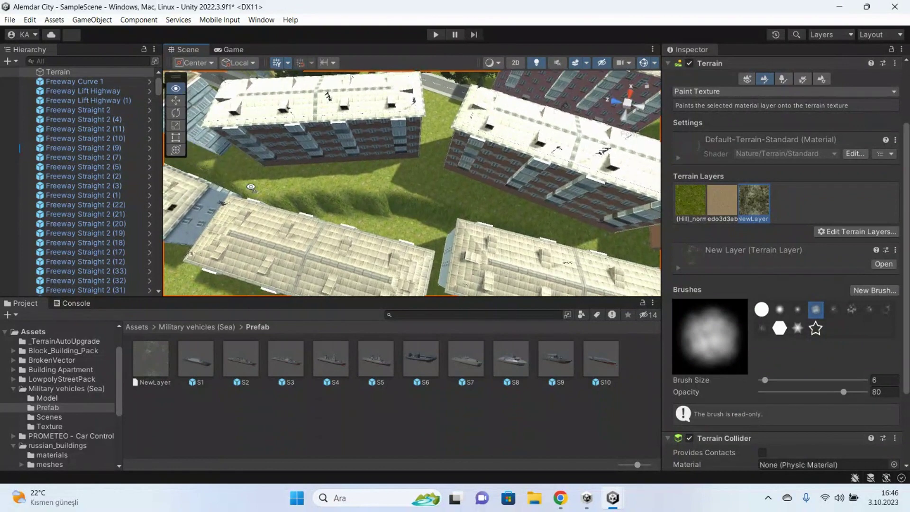
right_drag(251, 187, 230, 147)
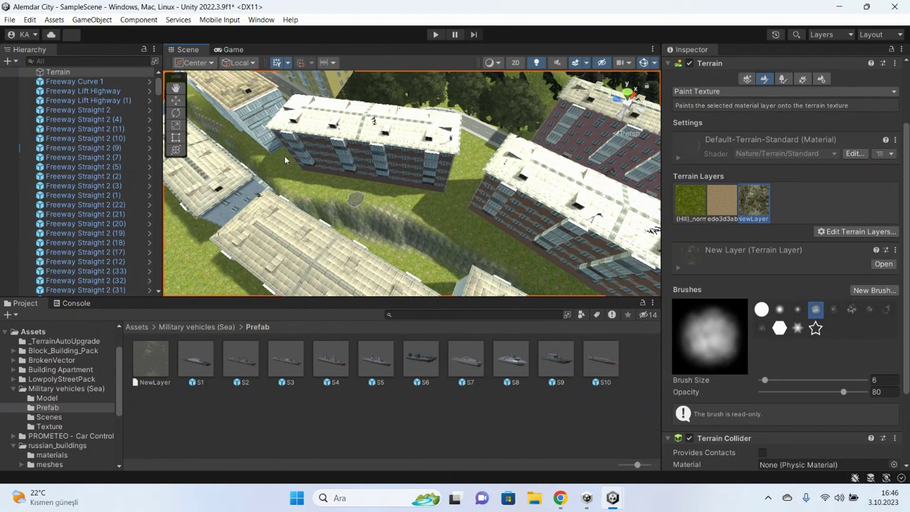
mouse_move(284, 157)
right_down()
mouse_move(429, 194)
mouse_move(481, 223)
mouse_move(329, 157)
right_up()
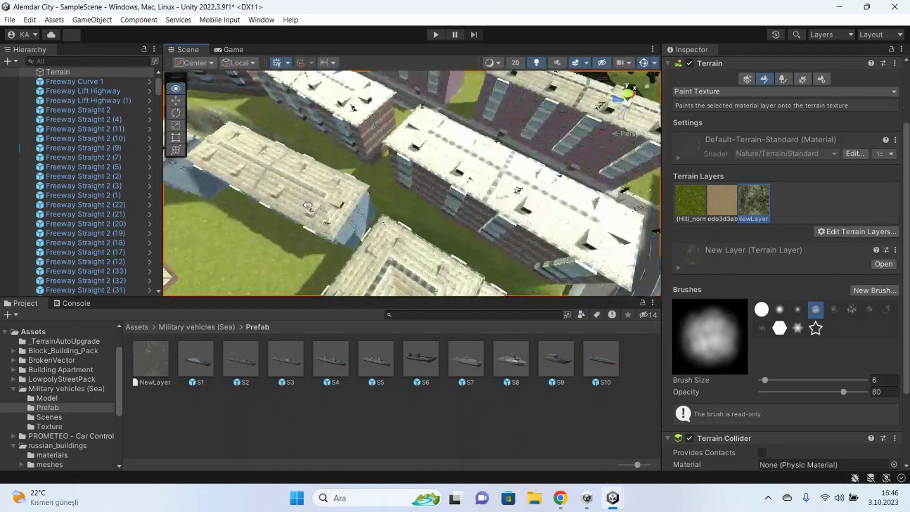
right_drag(399, 180, 427, 181)
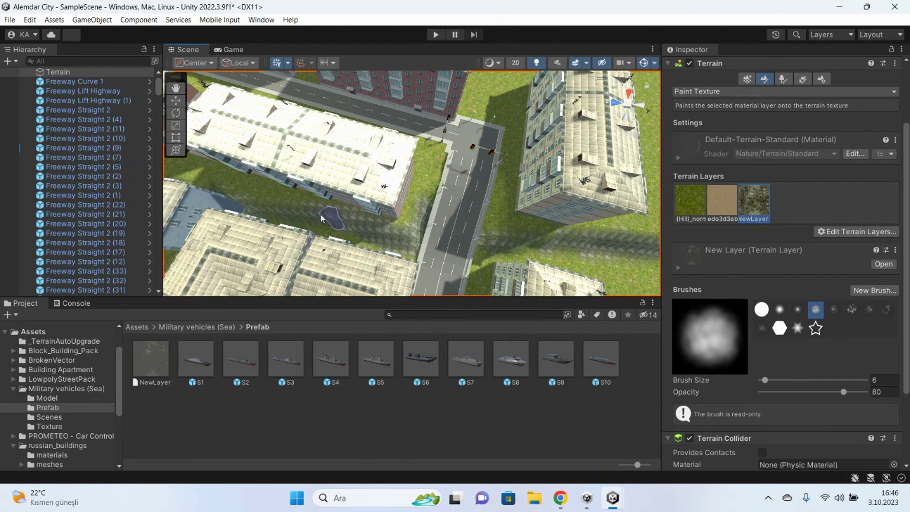
mouse_move(356, 172)
right_down()
mouse_move(434, 139)
mouse_move(422, 134)
mouse_move(391, 183)
mouse_move(524, 179)
mouse_move(502, 185)
mouse_move(419, 169)
right_up()
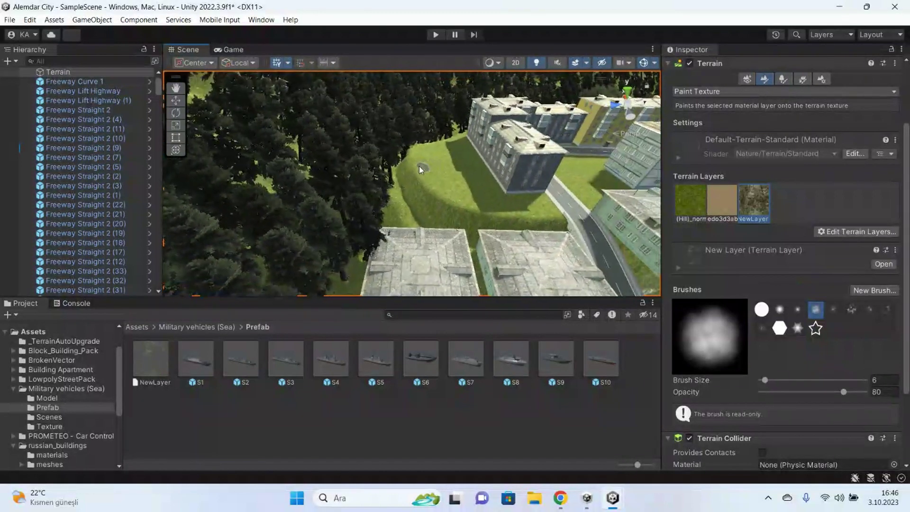
drag(405, 171, 425, 203)
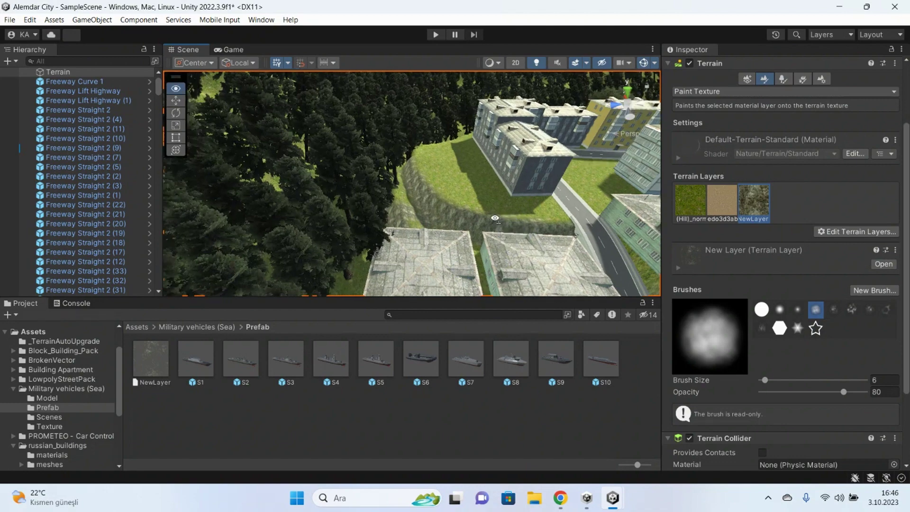
mouse_move(519, 230)
right_down()
mouse_move(538, 244)
mouse_move(434, 243)
mouse_move(396, 160)
mouse_move(426, 199)
mouse_move(569, 225)
mouse_move(367, 160)
right_up()
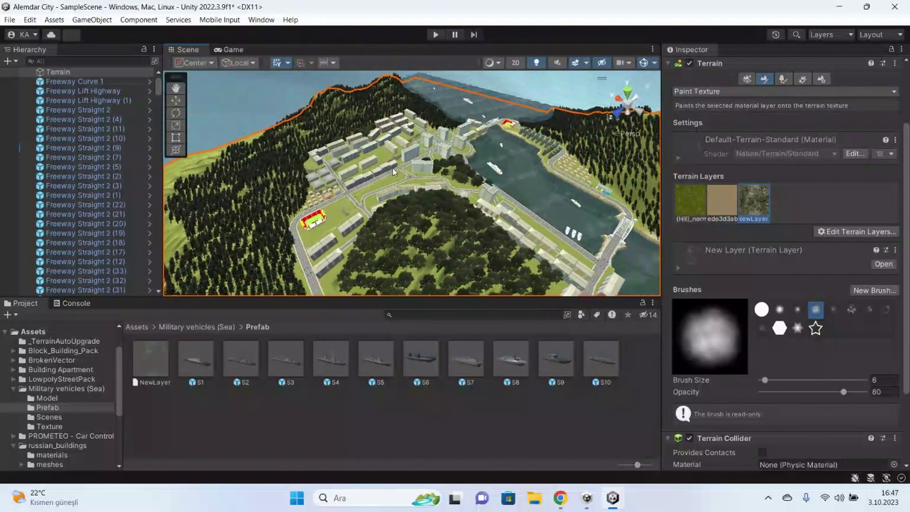
Paint a rocky NewLayer strip on the grass under the roadside trees beside the long building
right_drag(367, 160, 379, 157)
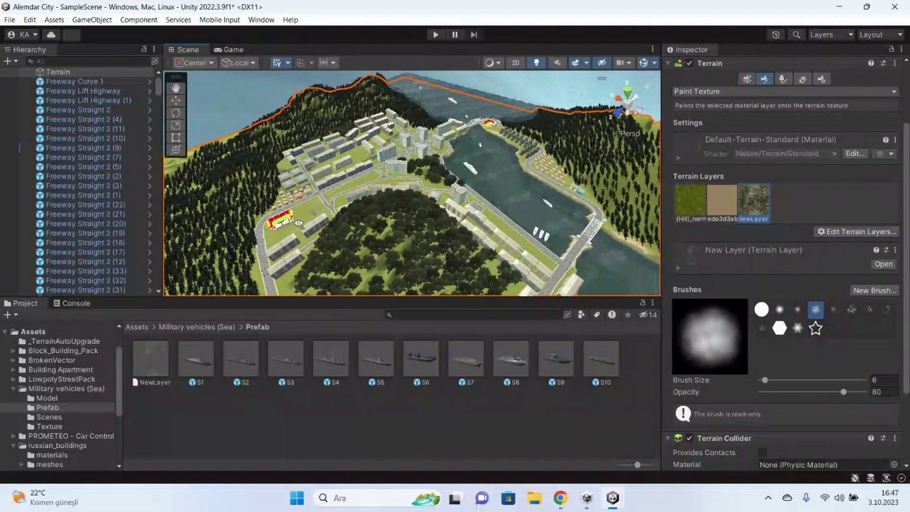
right_drag(298, 223, 338, 213)
mouse_move(378, 189)
right_down()
mouse_move(605, 208)
mouse_move(485, 166)
mouse_move(490, 155)
right_up()
right_drag(382, 171, 265, 228)
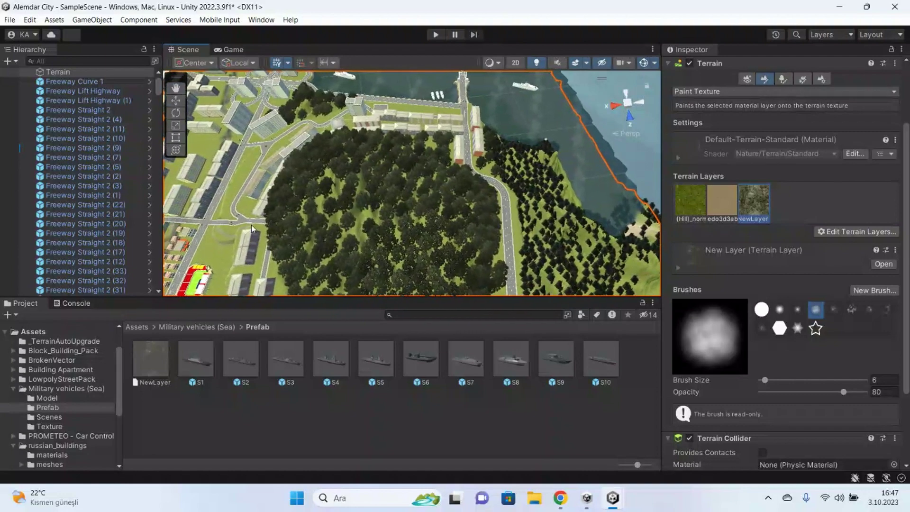
key(Up)
key(Left)
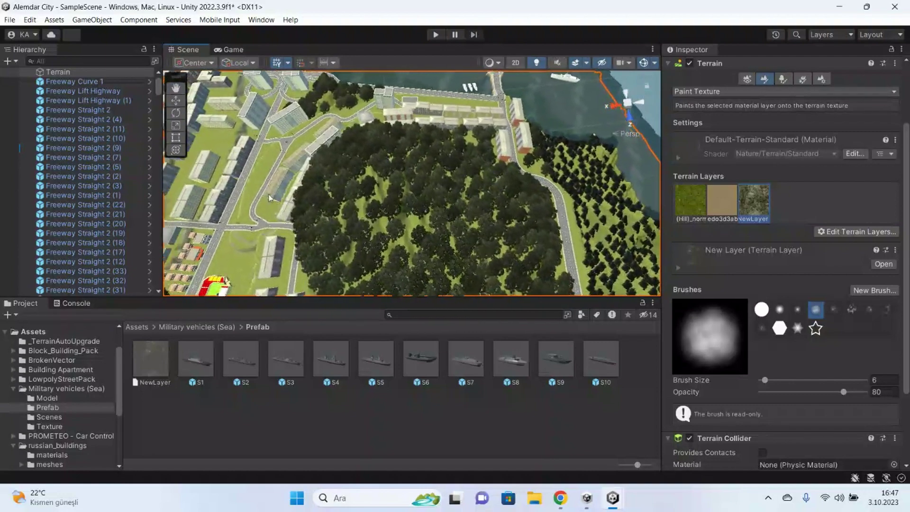
key(Up)
key(Left)
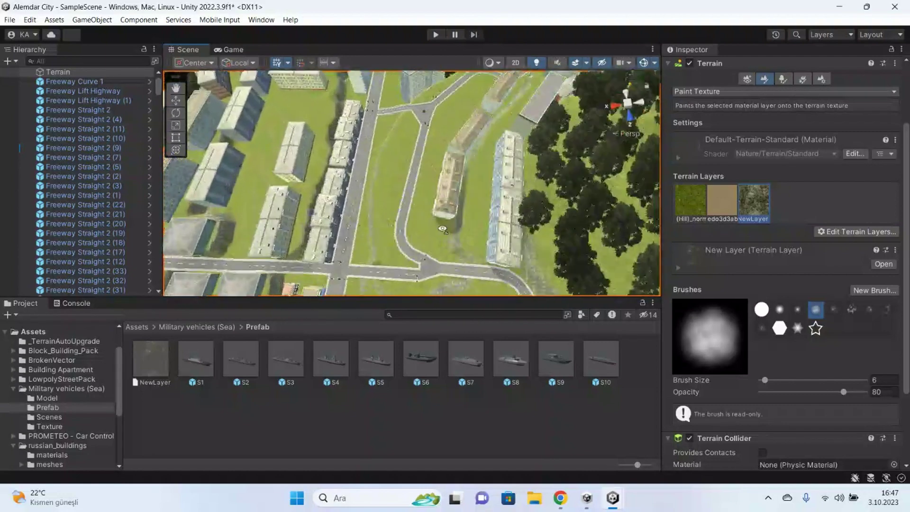
right_drag(516, 232, 633, 107)
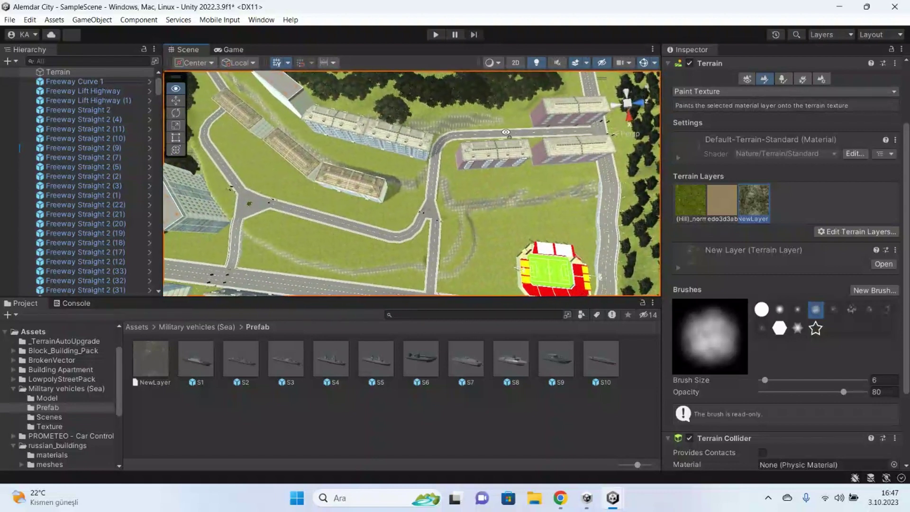
key(Right)
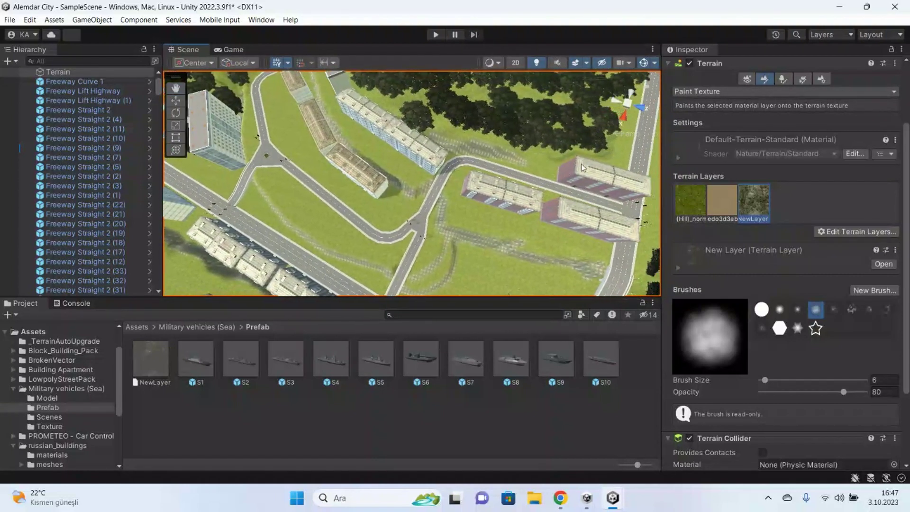
right_drag(576, 168, 426, 197)
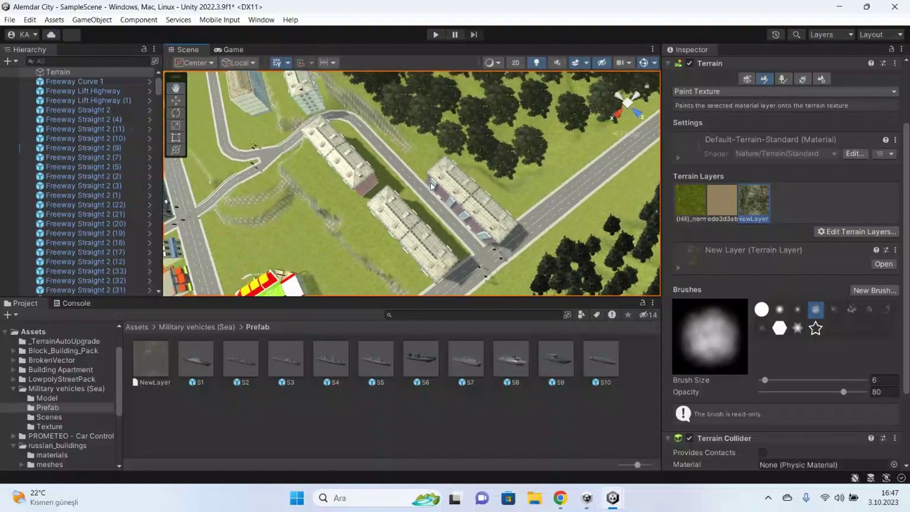
right_drag(426, 197, 480, 180)
key(Up)
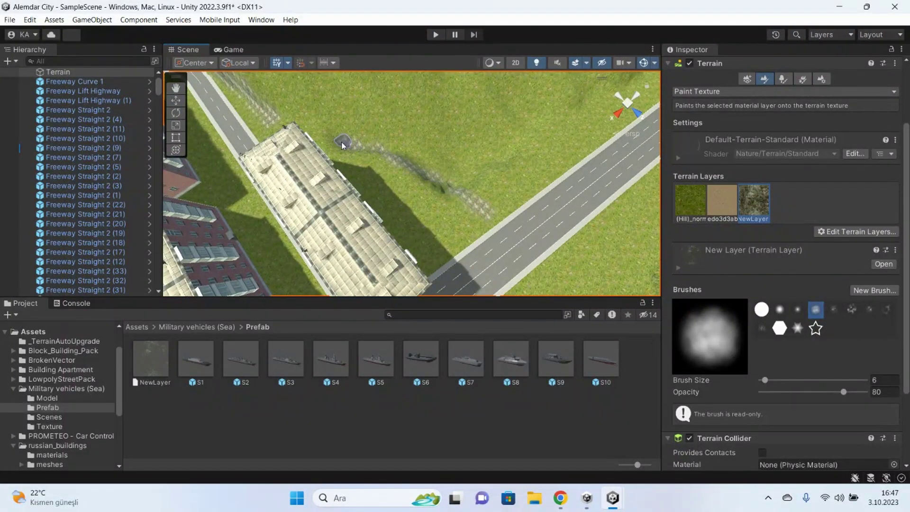
key(Right)
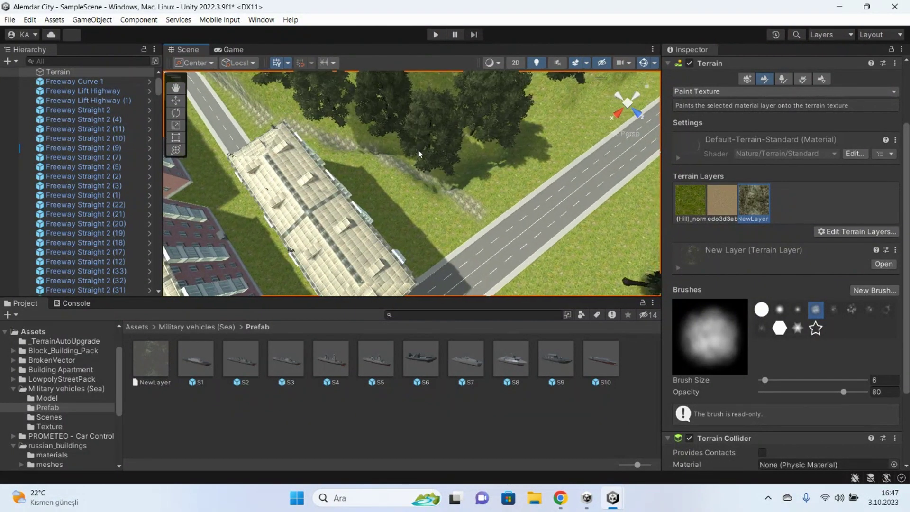
right_drag(466, 159, 379, 170)
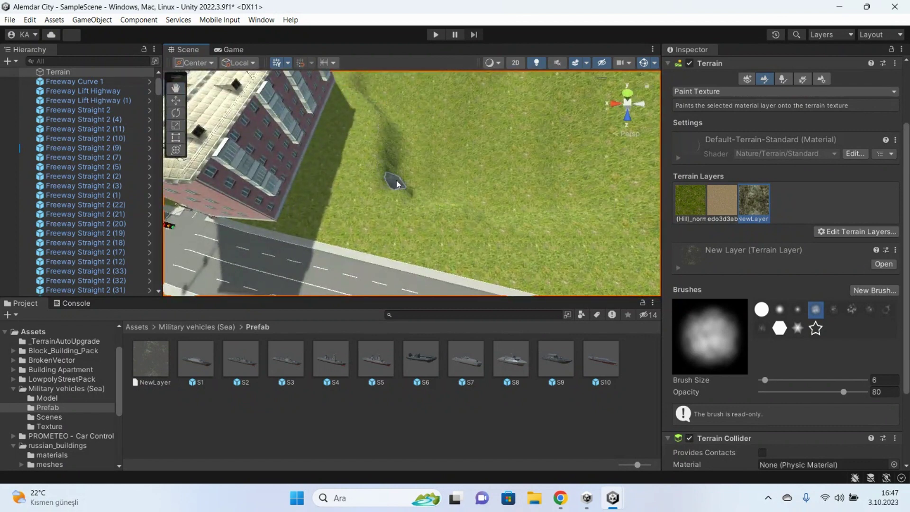
drag(367, 89, 417, 168)
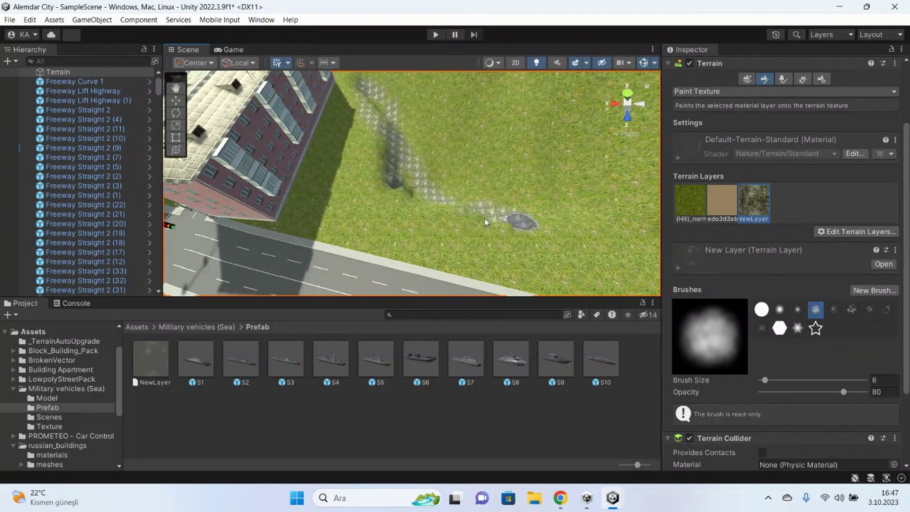
right_drag(394, 168, 505, 181)
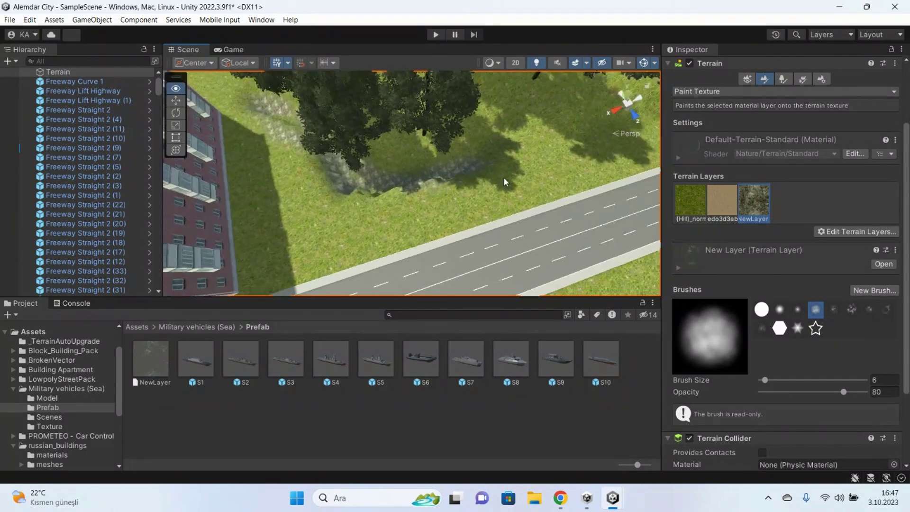
mouse_move(457, 154)
right_down()
mouse_move(485, 169)
mouse_move(474, 158)
right_up()
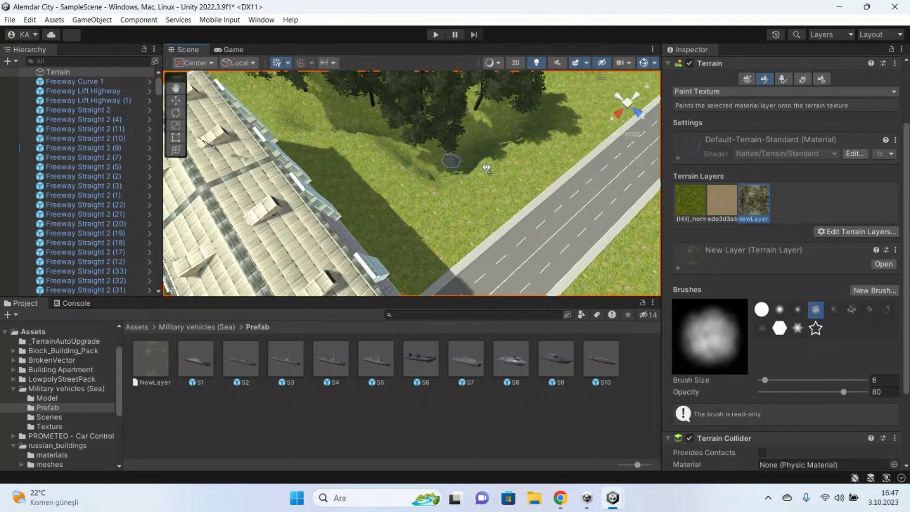
scroll(382, 147, down, 2)
scroll(377, 159, down, 2)
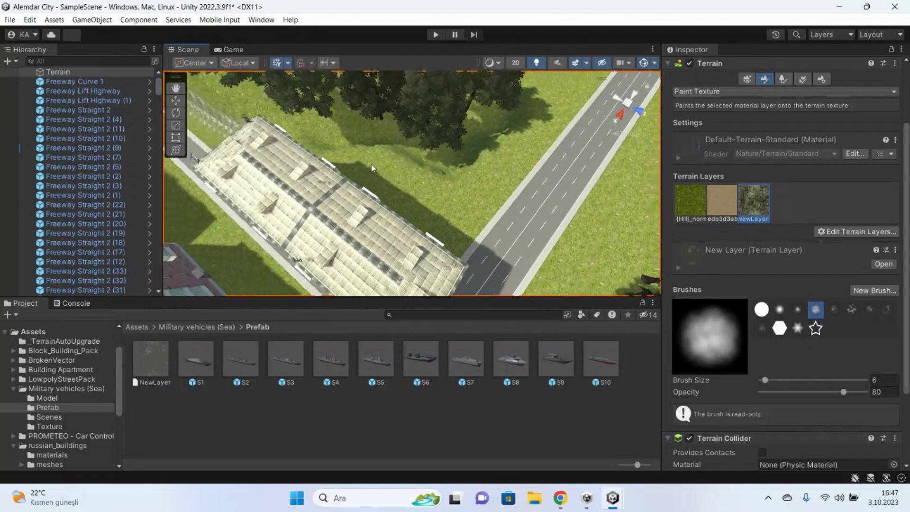
scroll(371, 164, down, 2)
scroll(342, 168, down, 2)
scroll(314, 172, down, 2)
scroll(305, 165, down, 2)
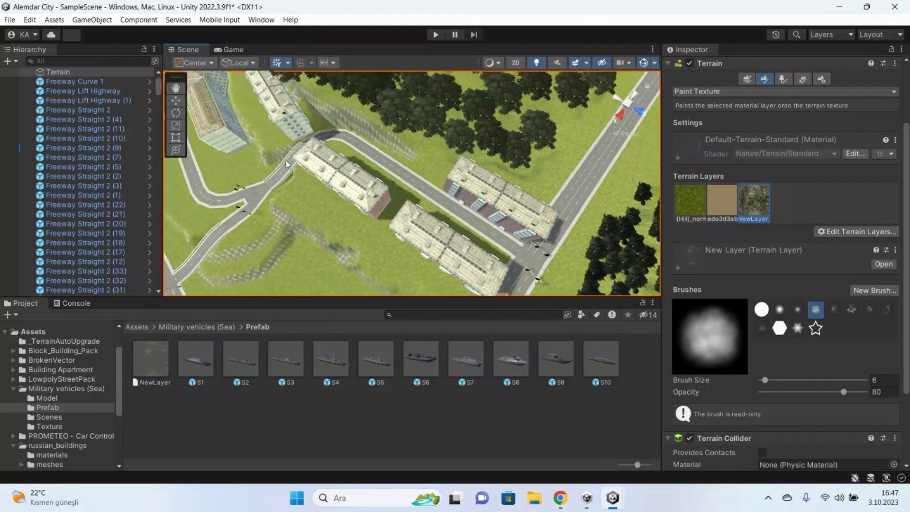
scroll(297, 157, down, 2)
scroll(283, 163, down, 1)
right_drag(284, 168, 370, 151)
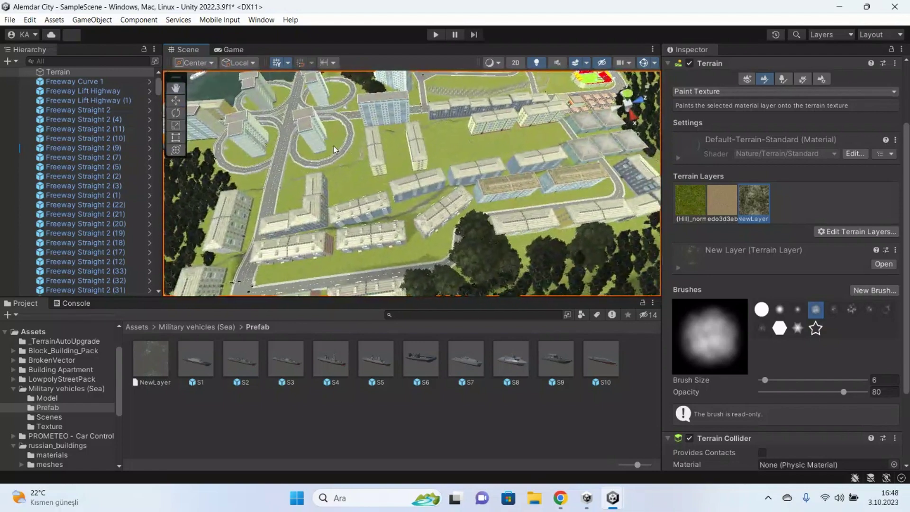
mouse_move(334, 150)
right_down()
mouse_move(333, 158)
mouse_move(315, 155)
mouse_move(460, 84)
right_up()
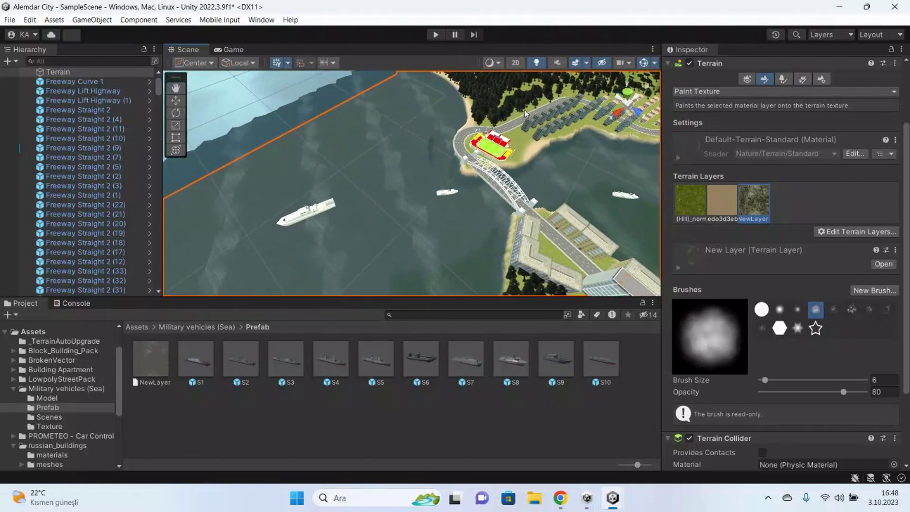
mouse_move(524, 109)
right_down()
mouse_move(490, 124)
mouse_move(505, 119)
mouse_move(464, 185)
mouse_move(507, 190)
mouse_move(241, 167)
right_up()
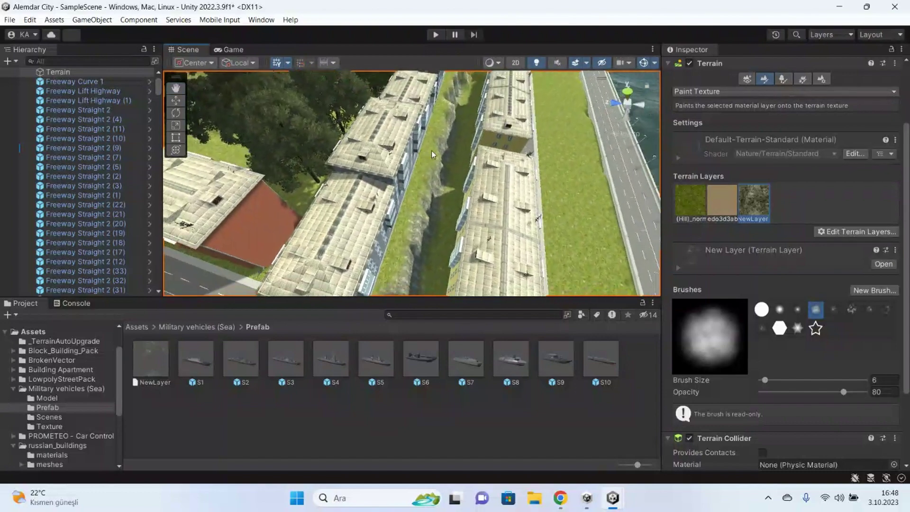
mouse_move(241, 167)
right_down()
mouse_move(437, 157)
mouse_move(290, 134)
right_up()
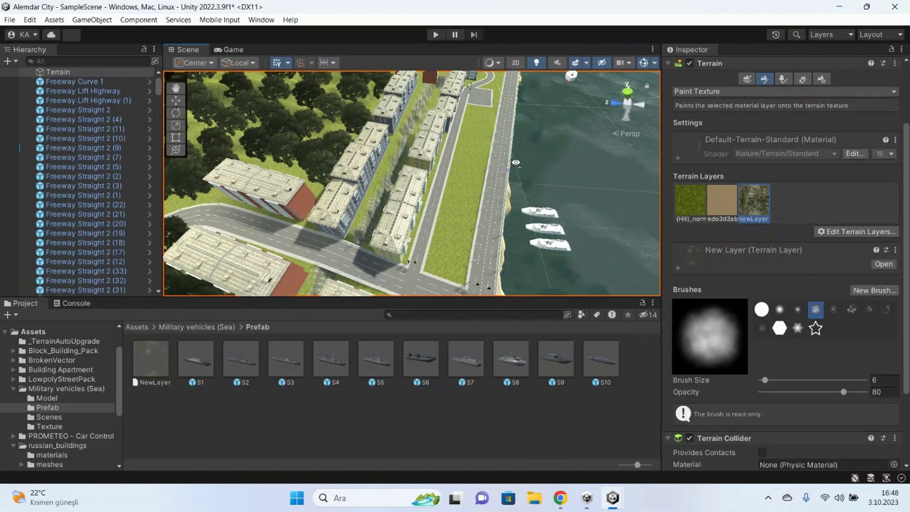
mouse_move(515, 163)
right_down()
mouse_move(539, 168)
mouse_move(474, 193)
mouse_move(534, 177)
mouse_move(549, 209)
right_up()
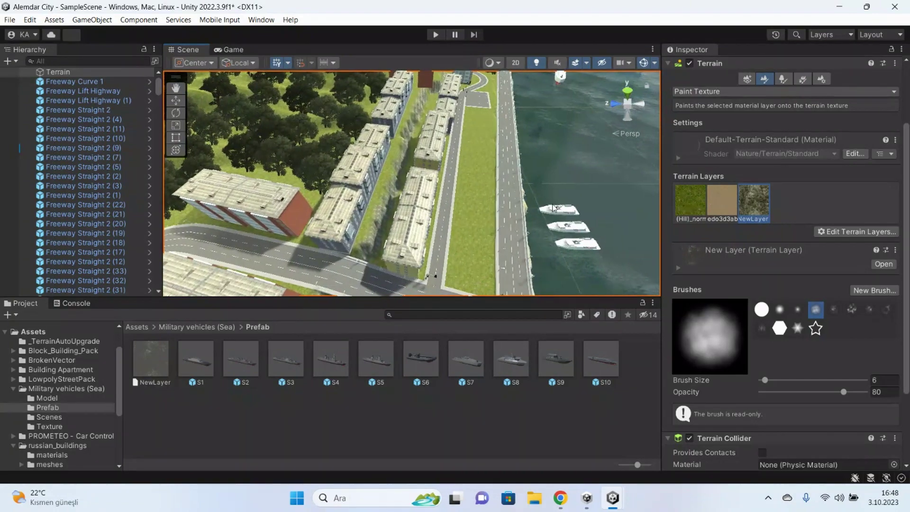
mouse_move(365, 230)
right_down()
mouse_move(486, 154)
mouse_move(507, 231)
mouse_move(622, 240)
mouse_move(313, 281)
right_up()
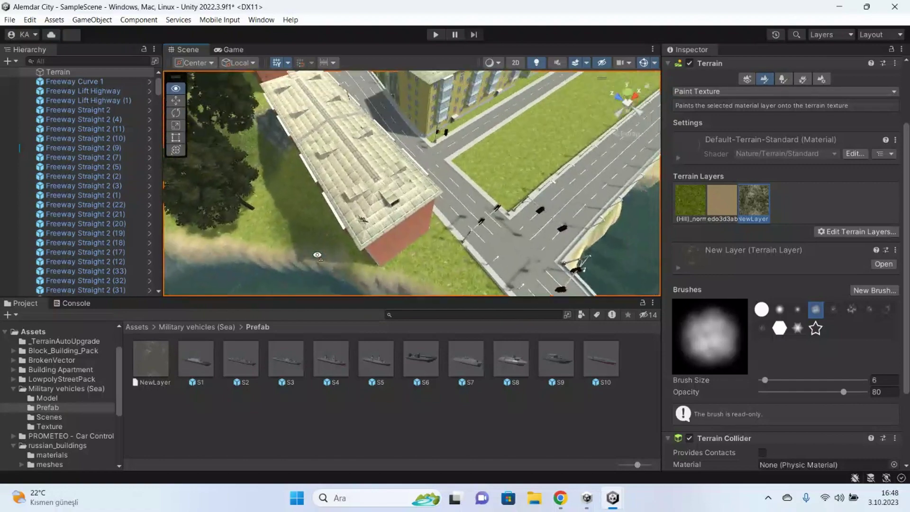
mouse_move(313, 282)
right_down()
mouse_move(450, 171)
mouse_move(458, 180)
right_up()
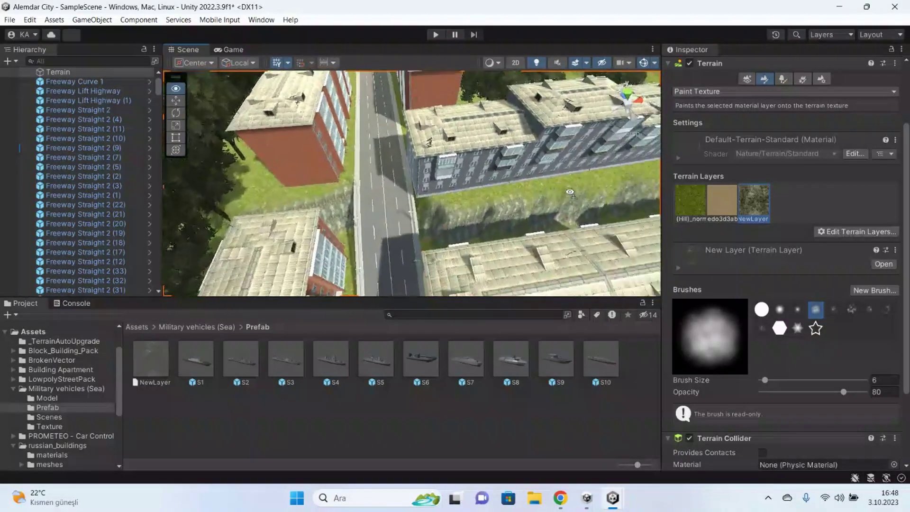
mouse_move(458, 180)
right_down()
mouse_move(608, 191)
mouse_move(348, 192)
right_up()
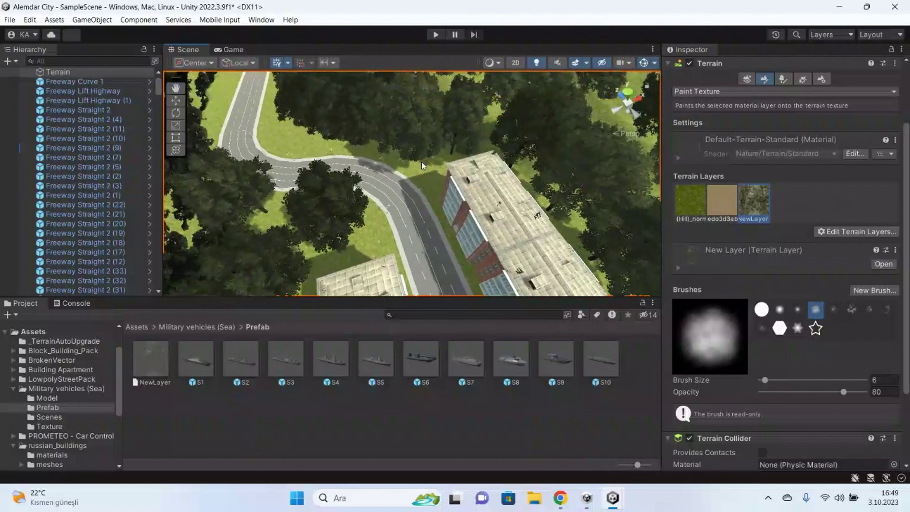
mouse_move(347, 192)
right_down()
mouse_move(482, 179)
mouse_move(368, 208)
right_up()
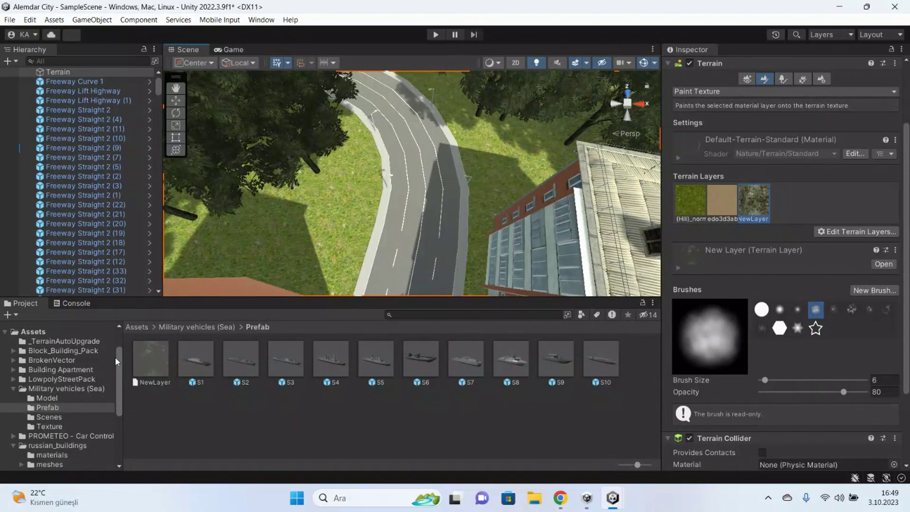
Drop a Powerpole_B_B prefab from the project's prefabs beside the curving road
click(84, 353)
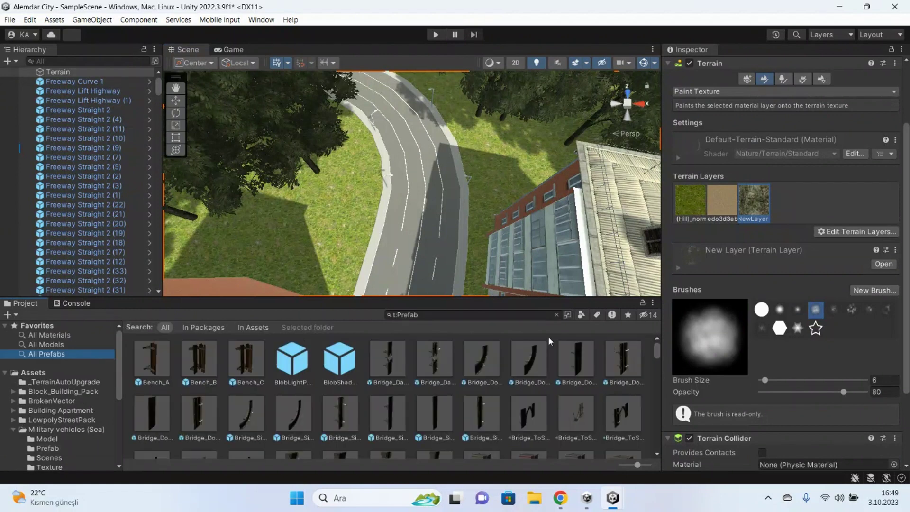
drag(653, 356, 681, 396)
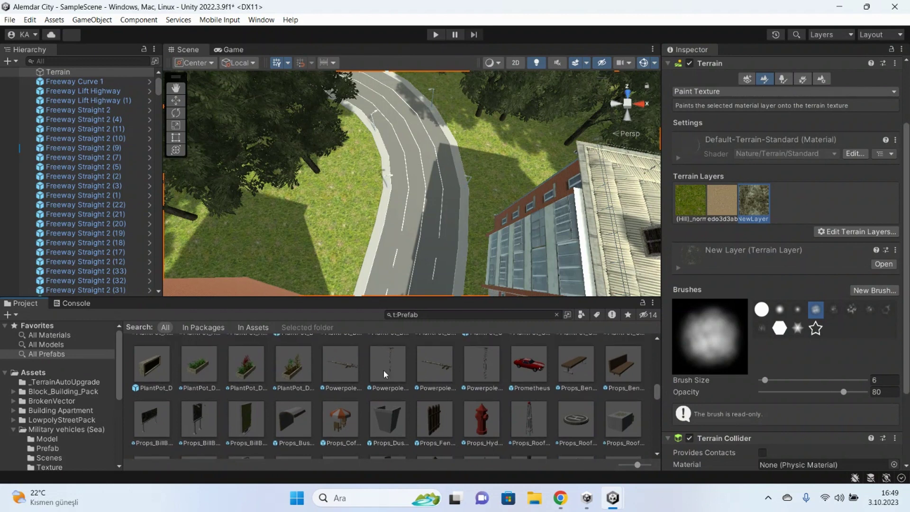
scroll(488, 361, up, 1)
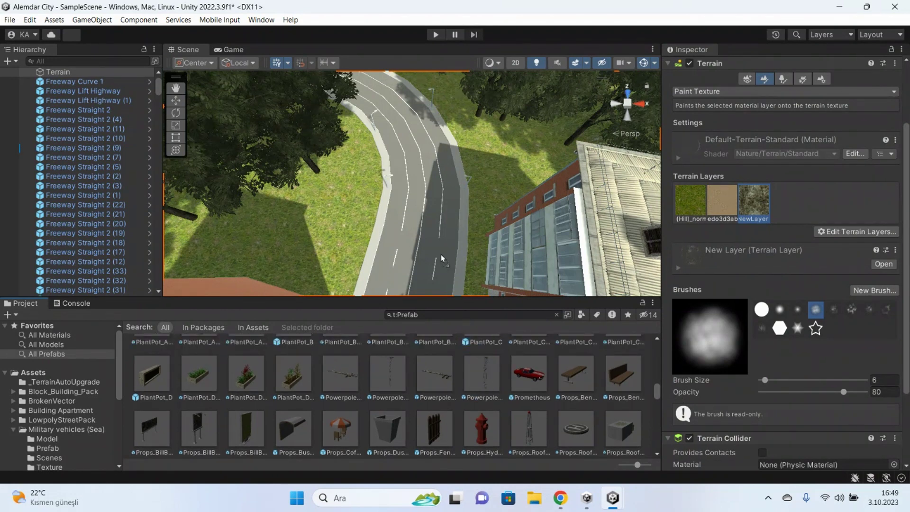
drag(440, 254, 416, 231)
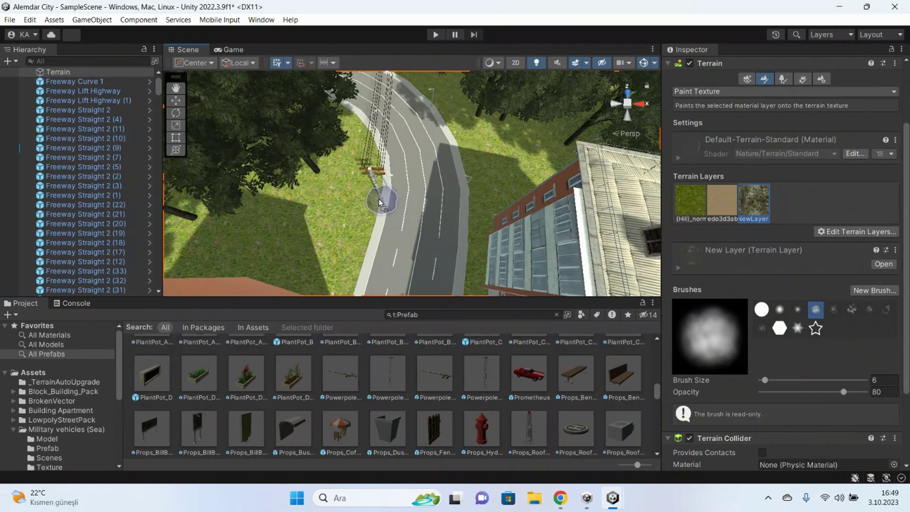
drag(380, 203, 379, 201)
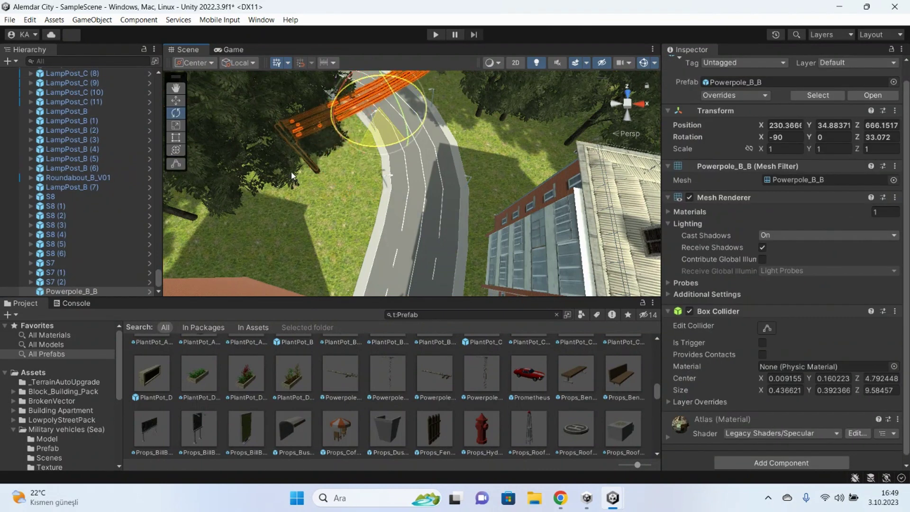
Rotate the first pole so its wires cross the road, then slide it into place
drag(291, 173, 275, 163)
mouse_move(332, 109)
alt+mouse_down()
mouse_move(349, 103)
mouse_move(286, 84)
alt+mouse_up()
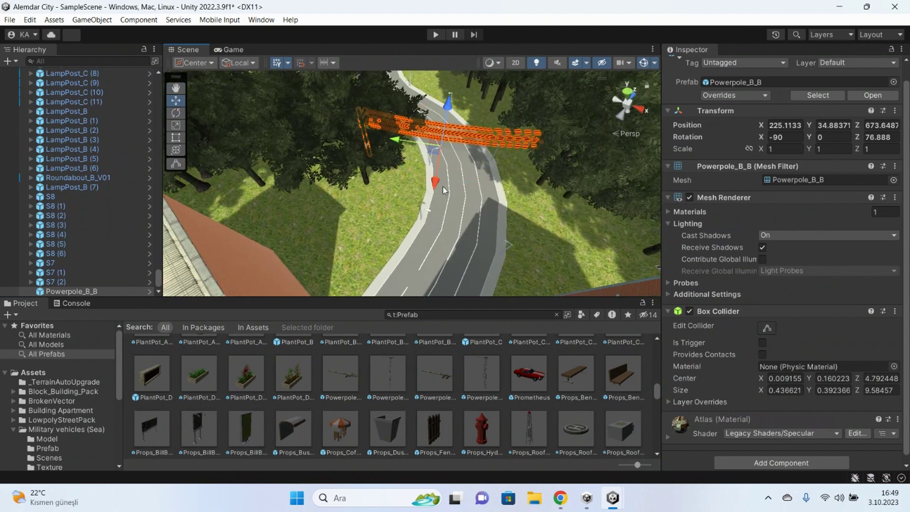
drag(433, 194, 438, 244)
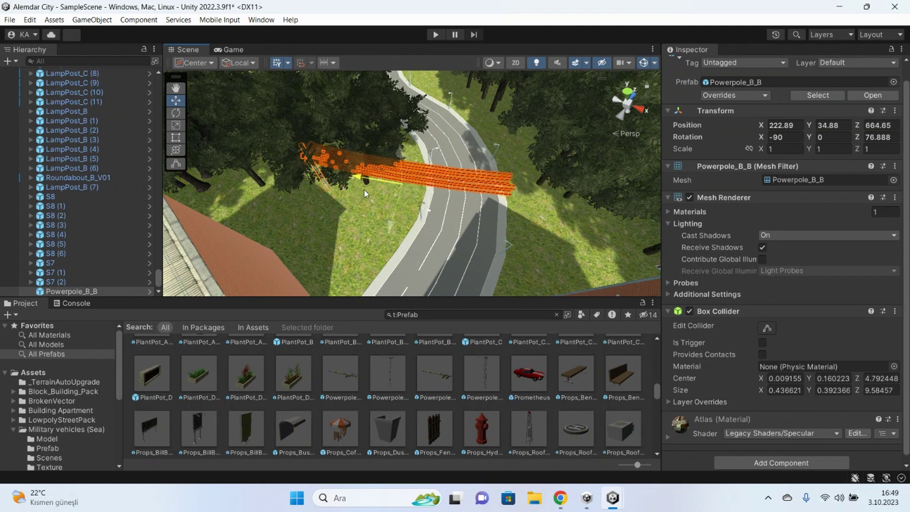
drag(364, 189, 380, 197)
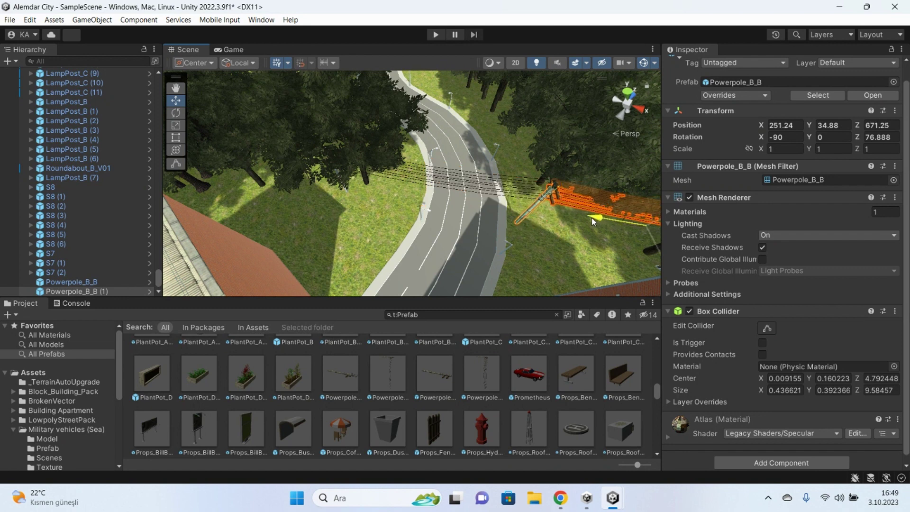
Position the second power pole on the opposite side of the road
drag(587, 217, 568, 212)
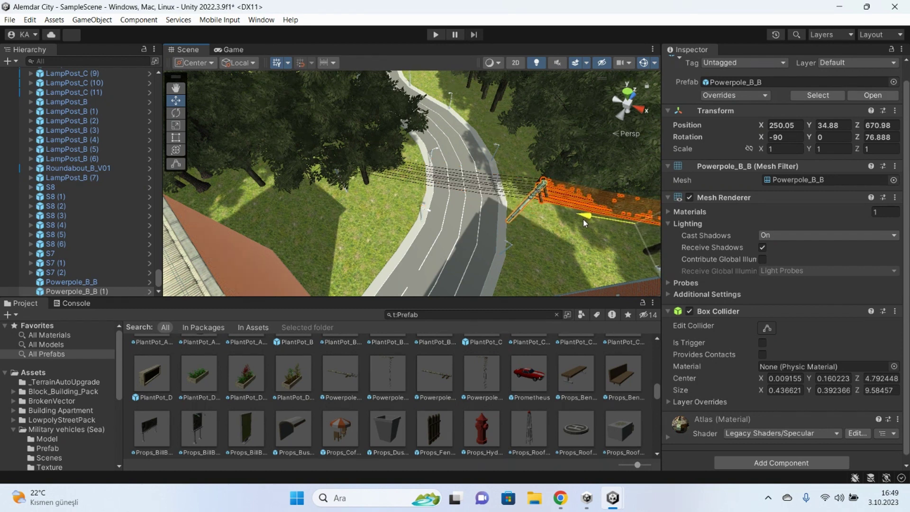
click(561, 227)
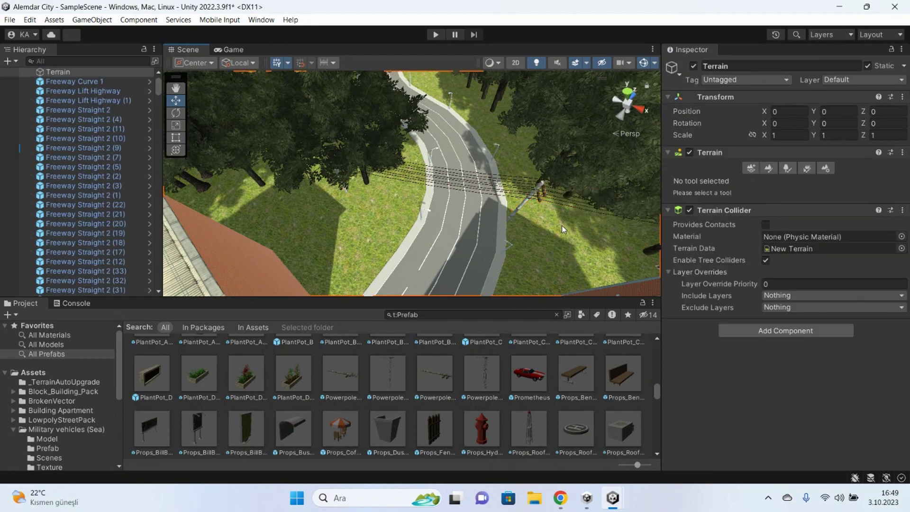
middle_drag(562, 225, 476, 216)
scroll(476, 217, up, 3)
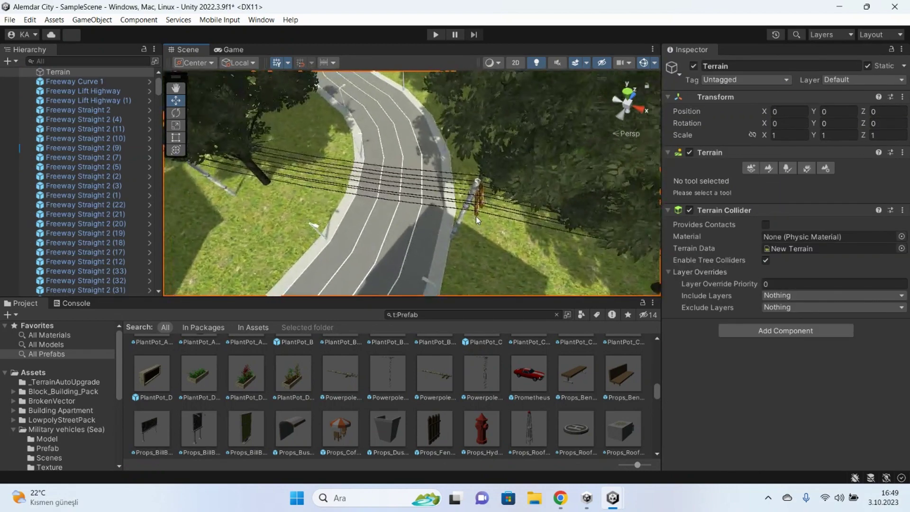
scroll(541, 206, down, 3)
scroll(542, 208, down, 3)
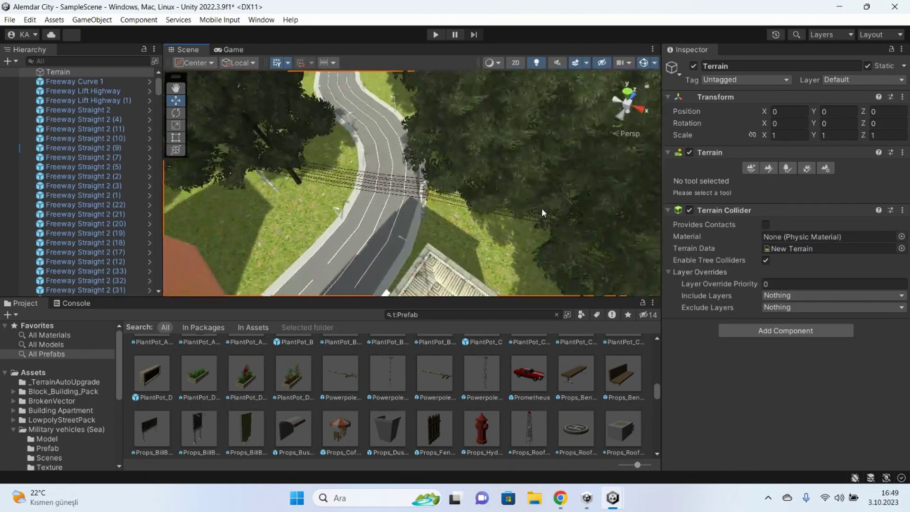
scroll(541, 207, down, 3)
scroll(439, 215, down, 2)
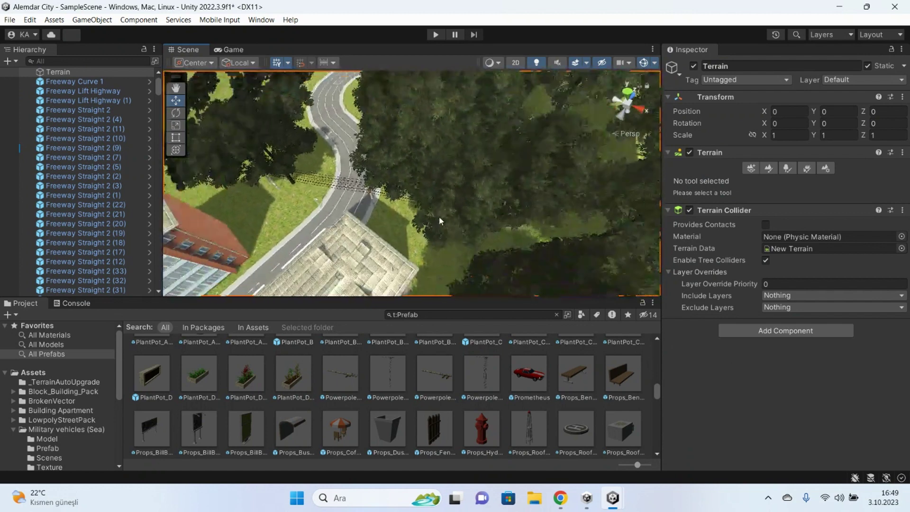
scroll(439, 215, up, 2)
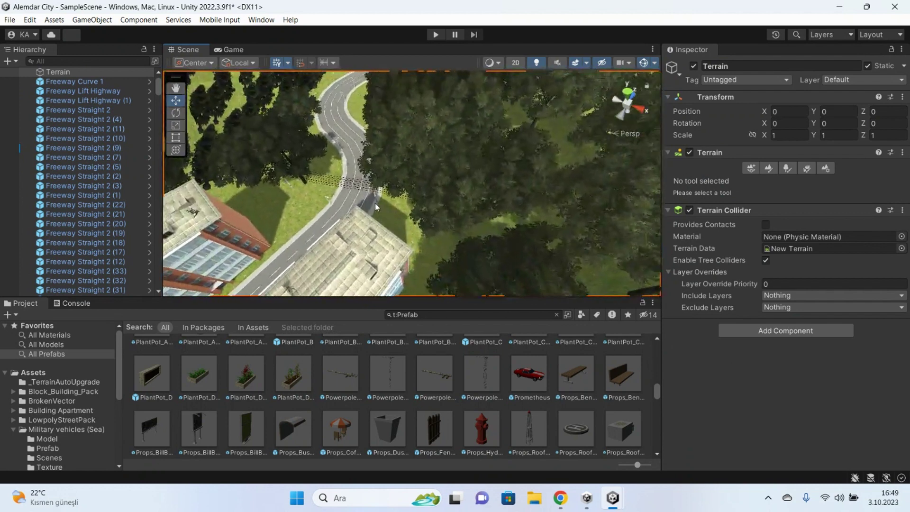
scroll(372, 201, up, 2)
Place a third pole among the trees at X 273.44, Z 676.43, turned 76.888
click(360, 201)
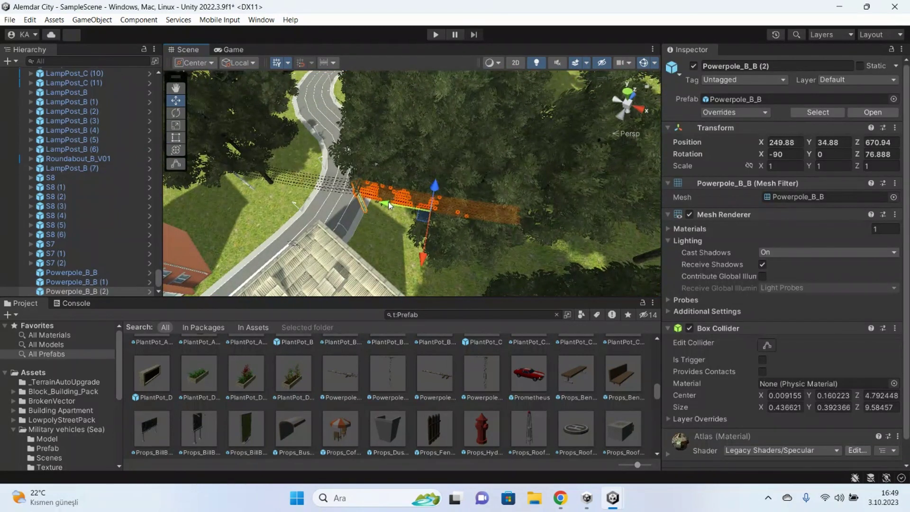
drag(393, 205, 545, 231)
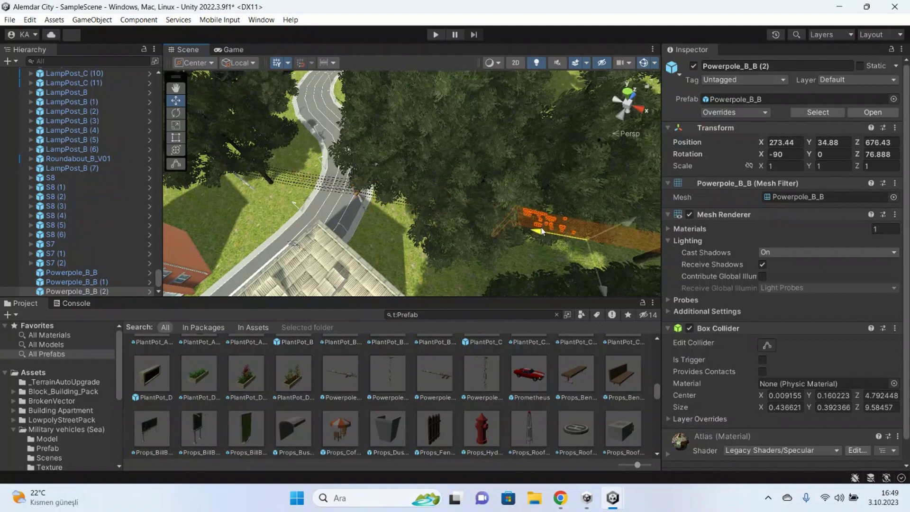
mouse_move(498, 217)
alt+mouse_down()
mouse_move(410, 186)
mouse_move(616, 221)
mouse_move(632, 212)
mouse_move(411, 176)
mouse_move(587, 227)
mouse_move(798, 185)
mouse_move(553, 254)
alt+mouse_up()
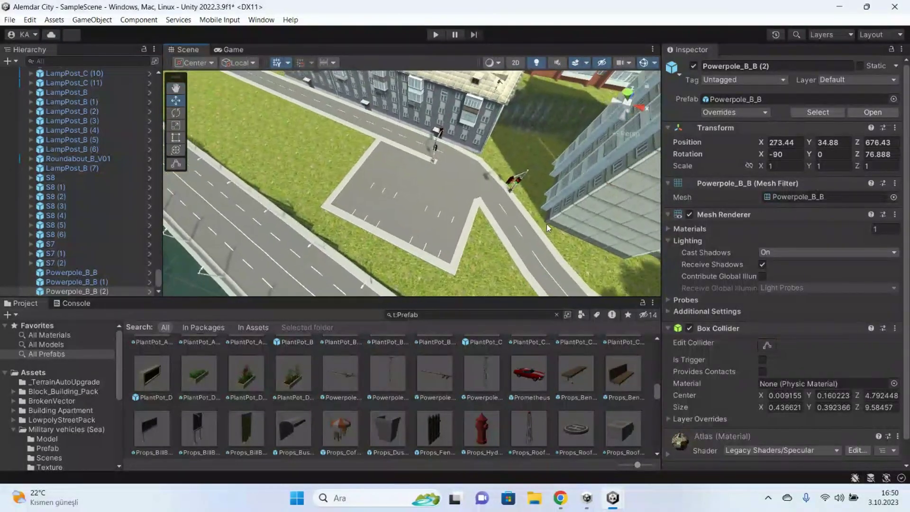
middle_drag(554, 253, 643, 259)
mouse_move(644, 259)
alt+mouse_down()
mouse_move(555, 209)
mouse_move(364, 264)
mouse_move(639, 207)
mouse_move(436, 223)
mouse_move(661, 221)
alt+mouse_up()
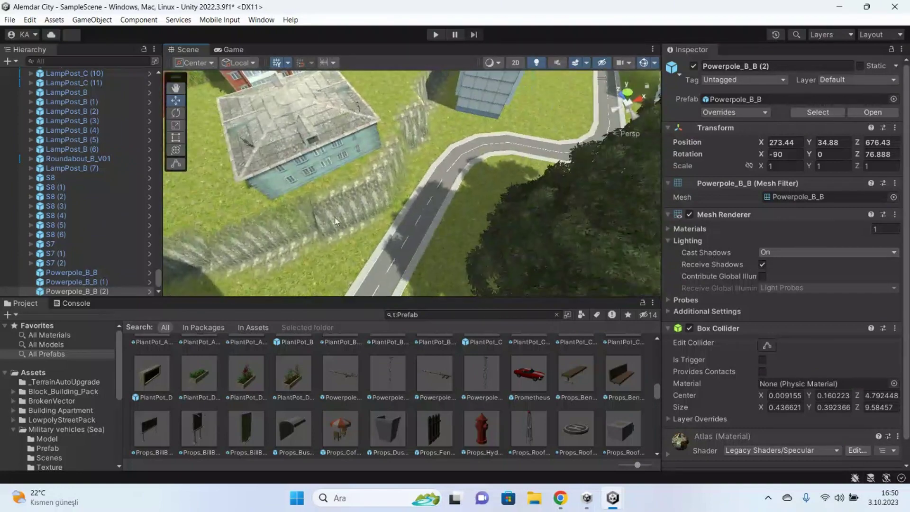
mouse_move(660, 222)
alt+mouse_down()
mouse_move(398, 336)
mouse_move(387, 241)
mouse_move(483, 364)
alt+mouse_up()
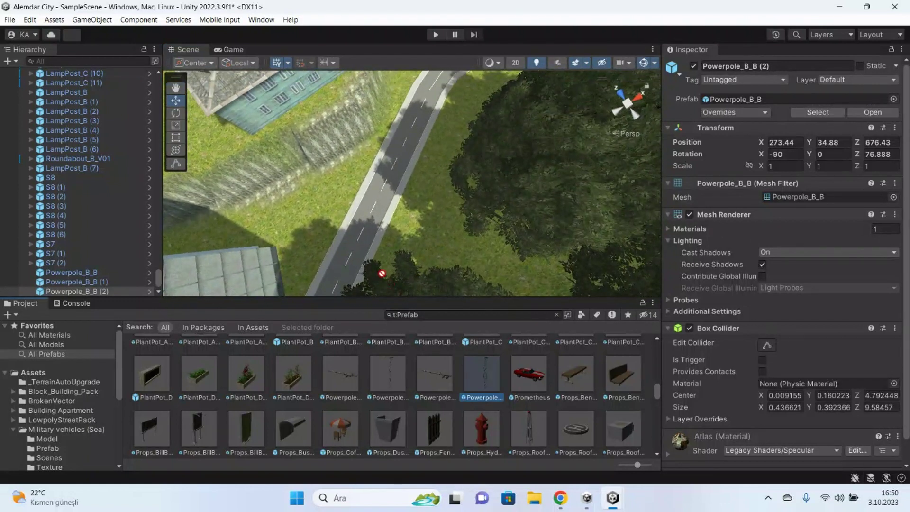
Place a pole by the straight road at rotation Z -44.413, then duplicate it
drag(385, 252, 393, 253)
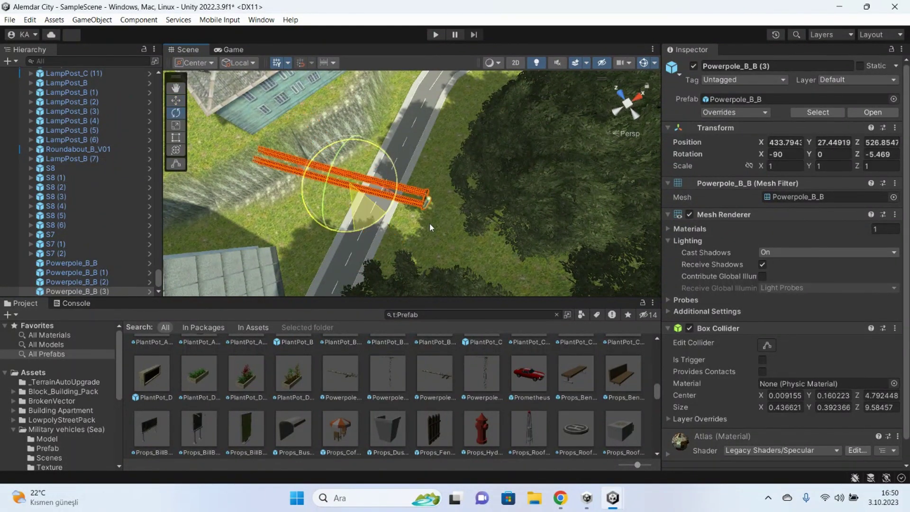
drag(429, 223, 428, 223)
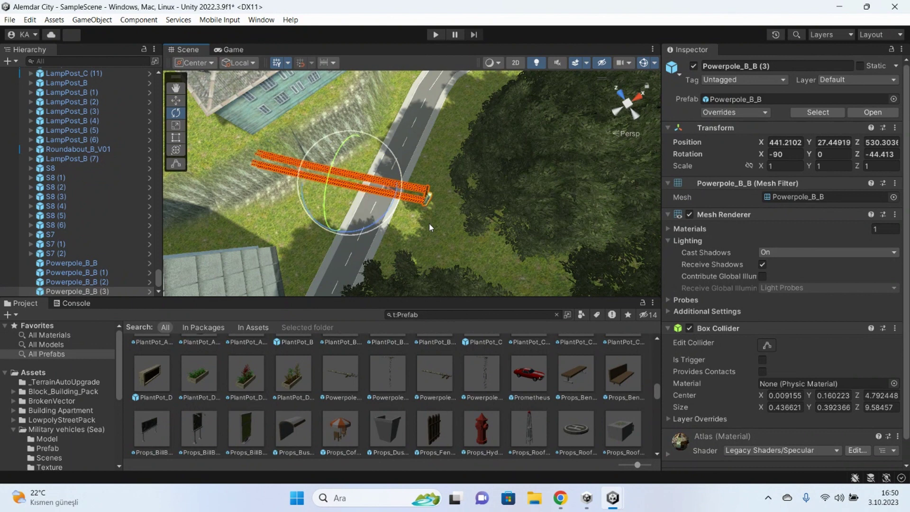
click(179, 100)
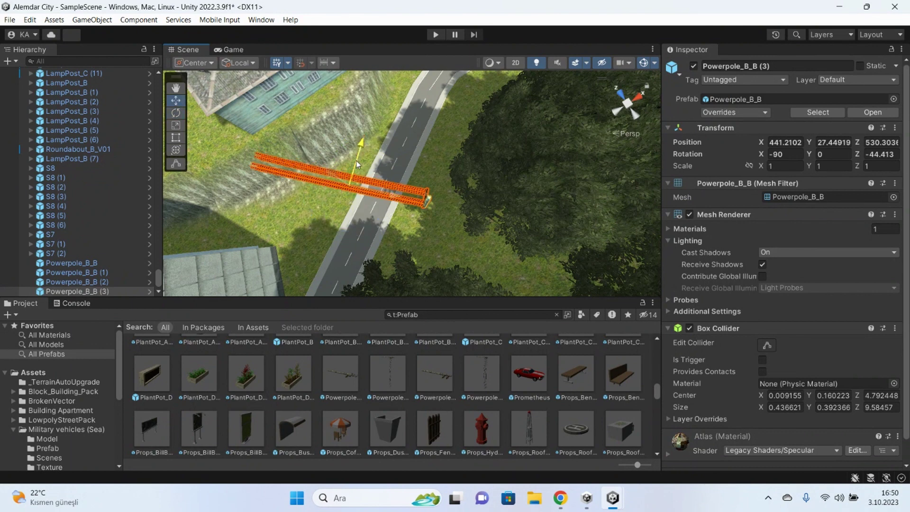
drag(357, 161, 384, 220)
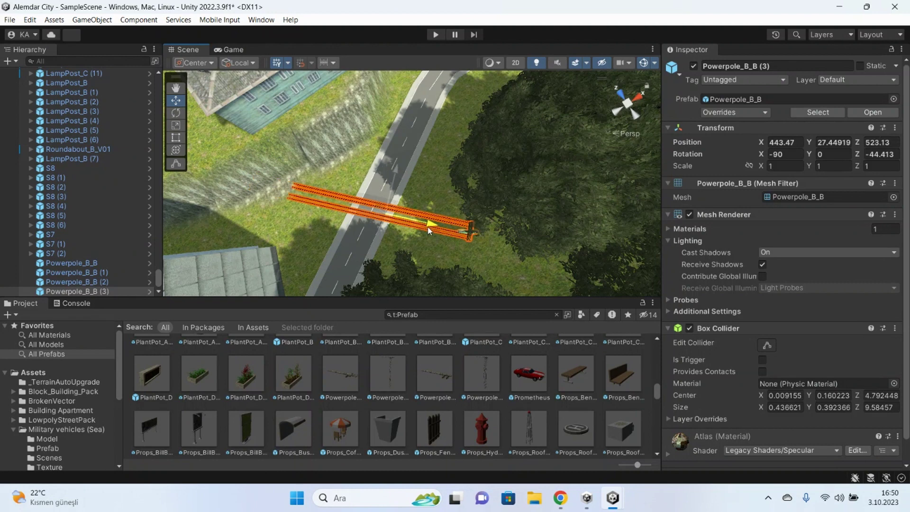
drag(426, 228, 594, 253)
key(ctrl+d)
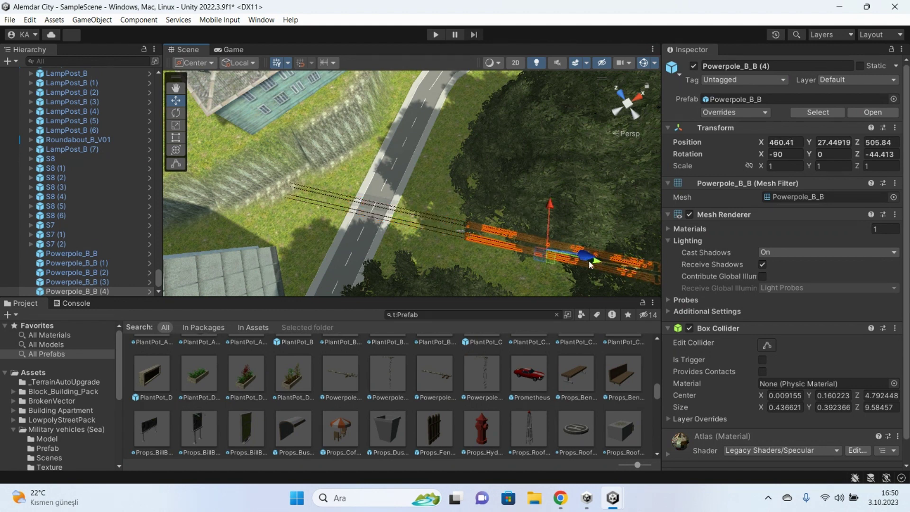
Duplicate a pole as Powerpole_B_B (5), move it onto the slope, and tilt it to X -114.629
key(ctrl+d)
drag(589, 260, 595, 264)
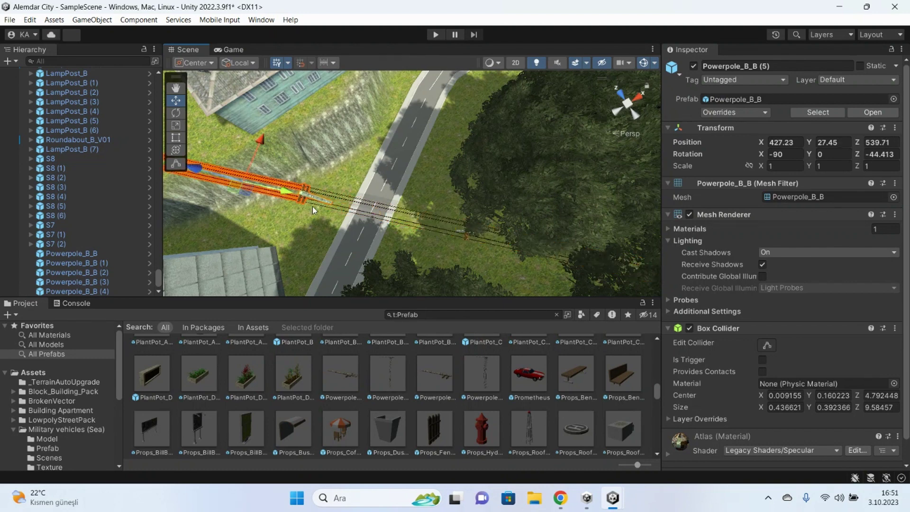
mouse_move(312, 207)
right_down()
mouse_move(297, 224)
mouse_move(290, 196)
right_up()
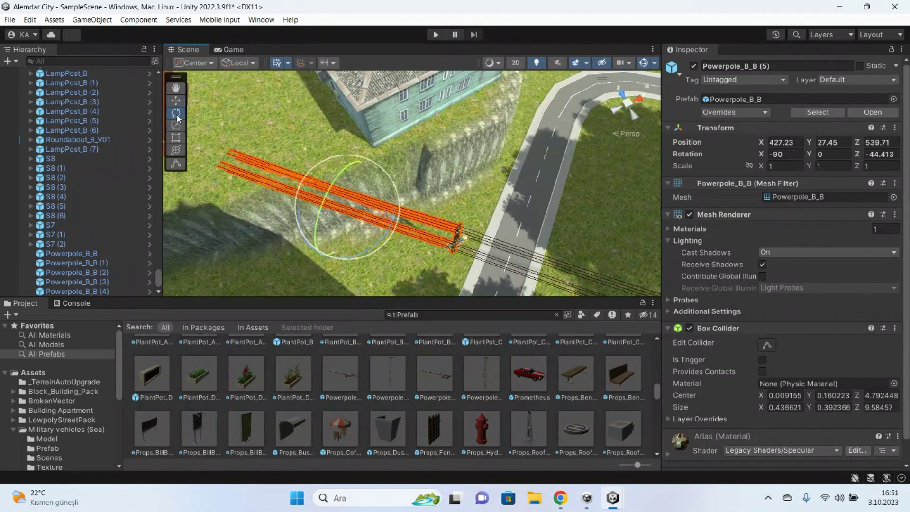
right_drag(353, 215, 385, 221)
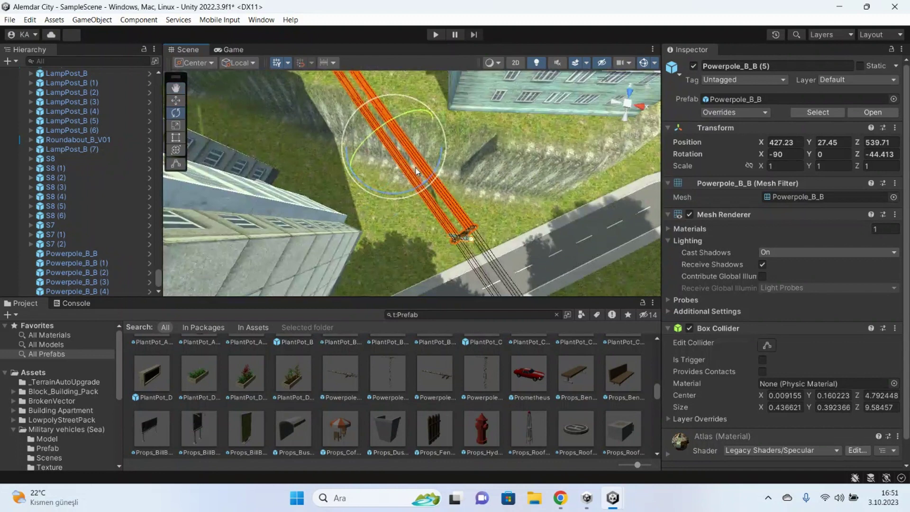
middle_drag(405, 175, 353, 152)
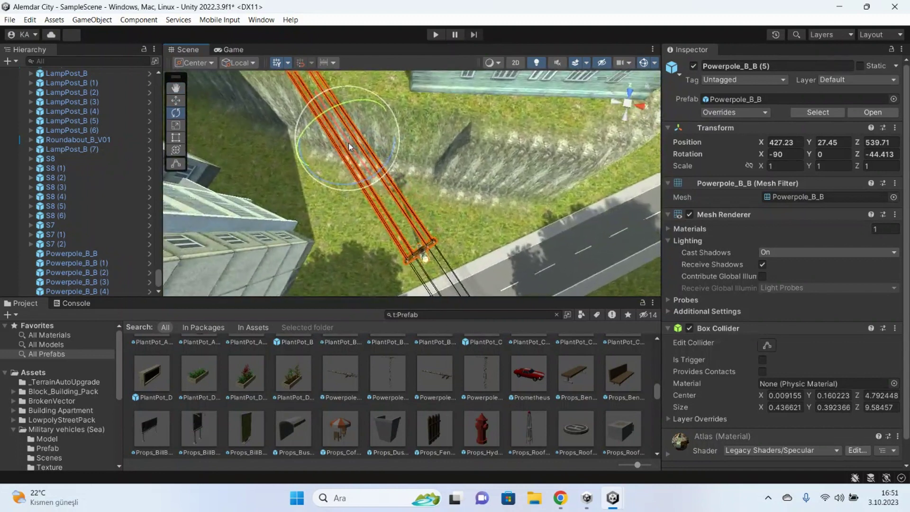
drag(352, 152, 362, 161)
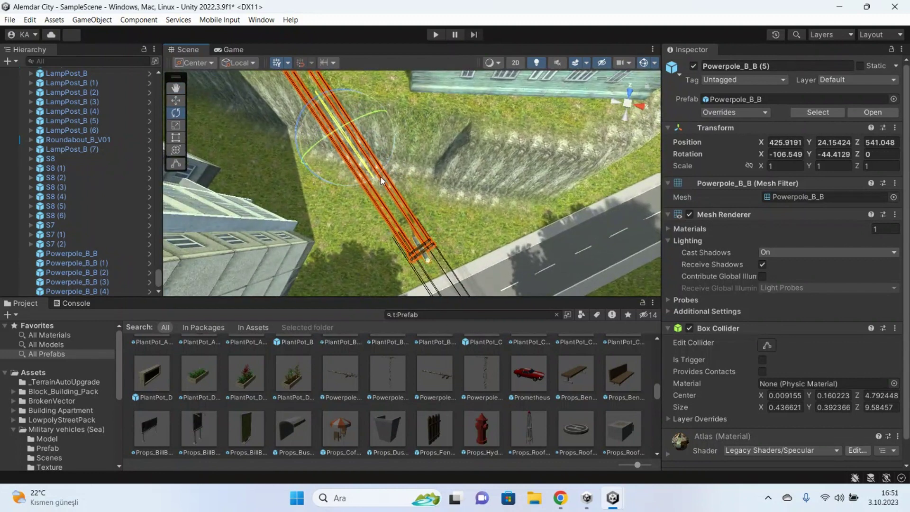
mouse_move(386, 184)
right_down()
mouse_move(277, 177)
mouse_move(258, 94)
right_up()
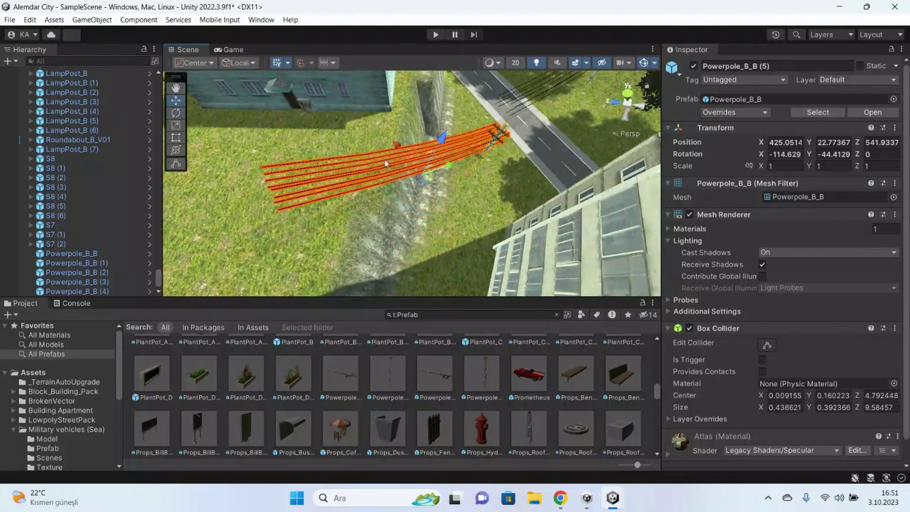
Raise Powerpole_B_B (5) up the slope and re-angle it to about X -99.7, Z 18.09
mouse_move(441, 138)
mouse_down()
mouse_move(477, 141)
mouse_move(433, 137)
mouse_up()
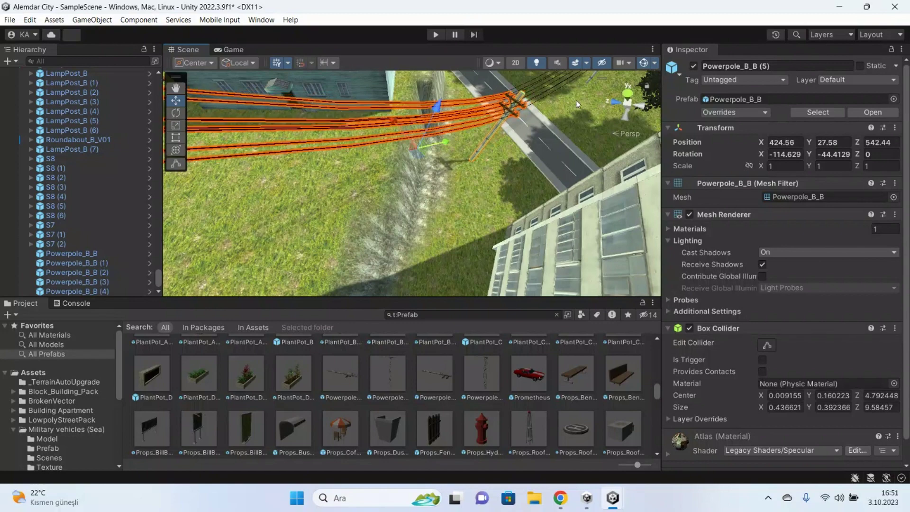
mouse_move(575, 100)
right_down()
mouse_move(533, 133)
mouse_move(400, 157)
mouse_move(479, 161)
right_up()
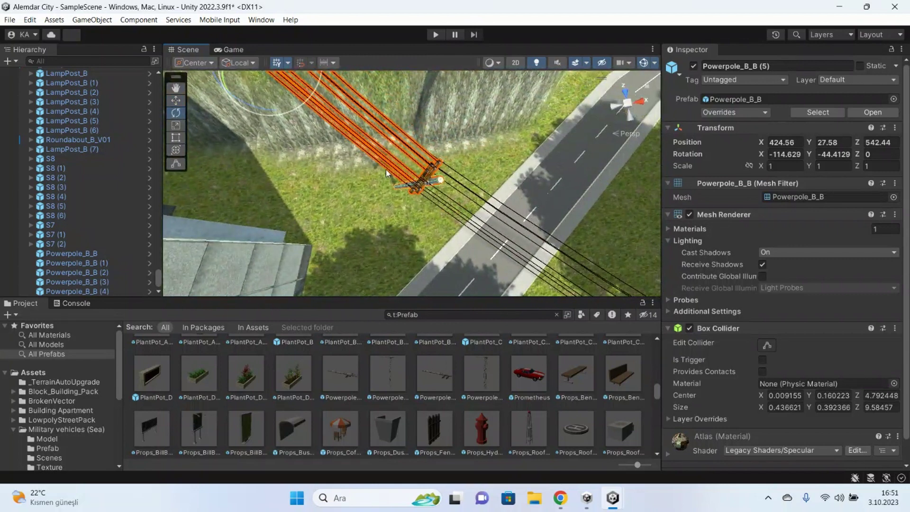
right_drag(300, 85, 310, 91)
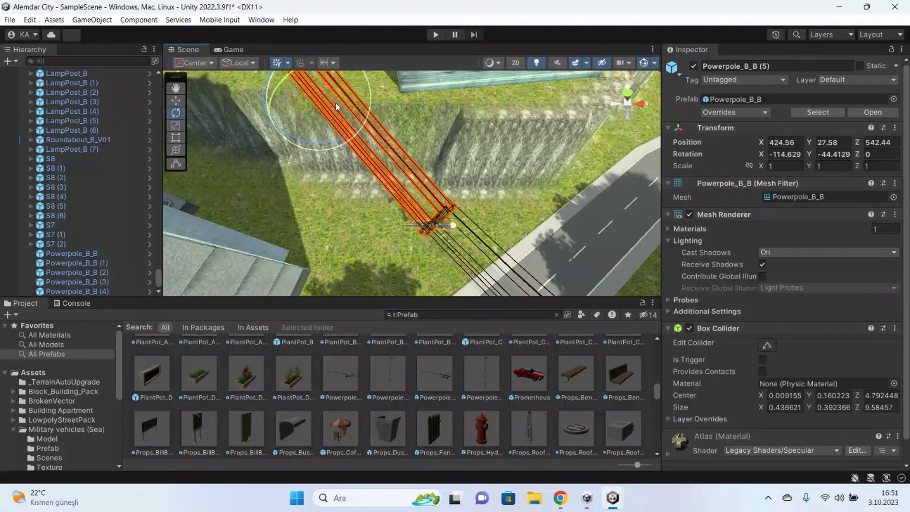
drag(335, 103, 301, 80)
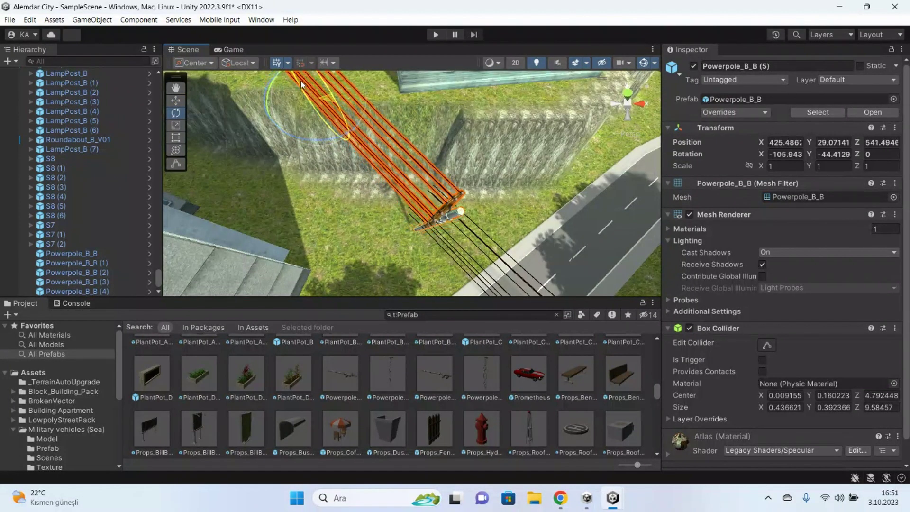
drag(301, 81, 311, 79)
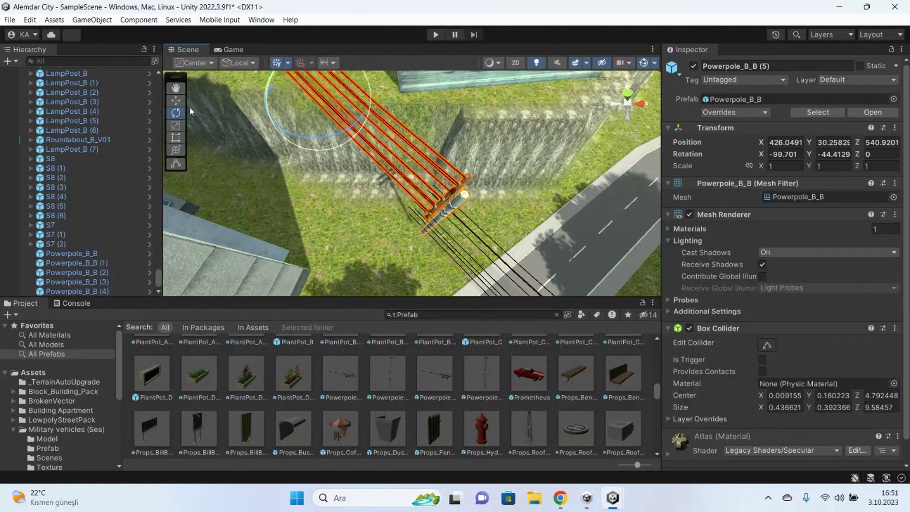
mouse_move(332, 130)
mouse_down()
mouse_move(306, 137)
mouse_move(276, 114)
mouse_up()
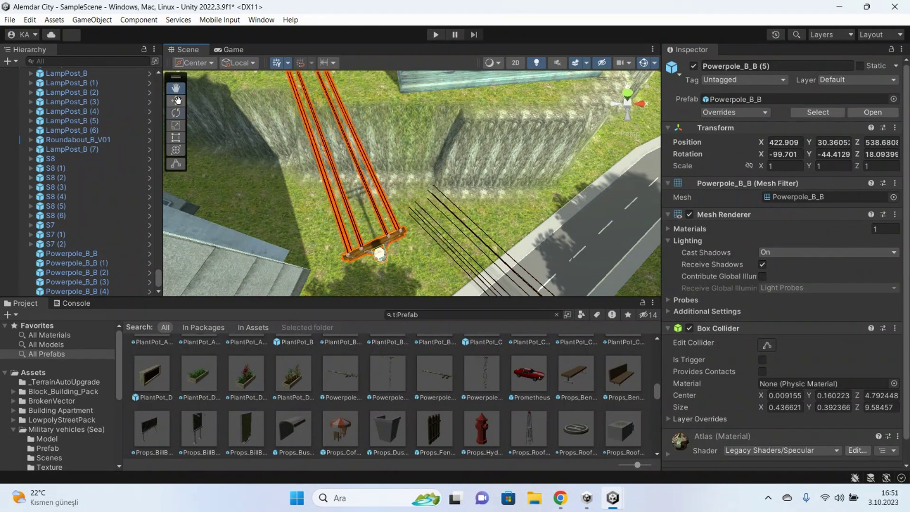
Nudge Powerpole_B_B (5) into place at X 426.08, Z 540.8
drag(355, 87, 397, 97)
mouse_move(364, 216)
right_down()
mouse_move(333, 261)
mouse_move(369, 258)
mouse_move(380, 216)
mouse_move(427, 169)
mouse_move(396, 132)
right_up()
drag(402, 141, 412, 163)
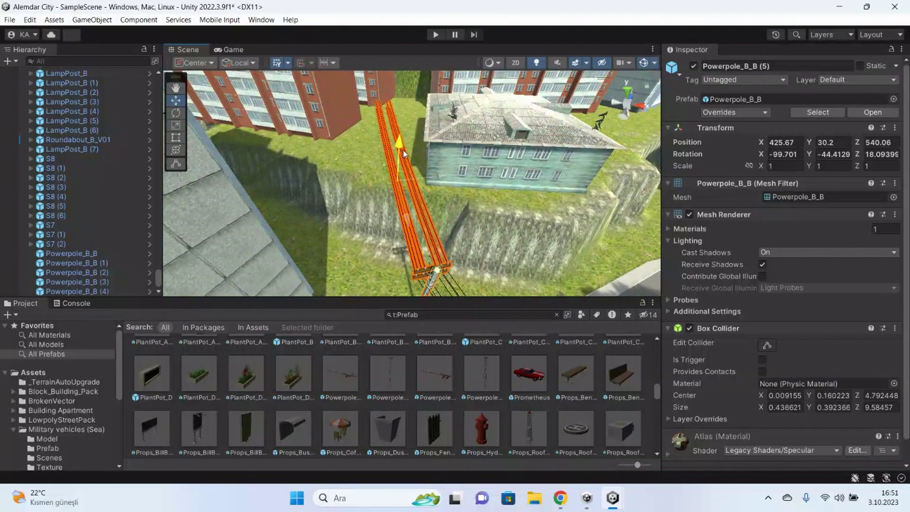
right_drag(425, 165, 458, 148)
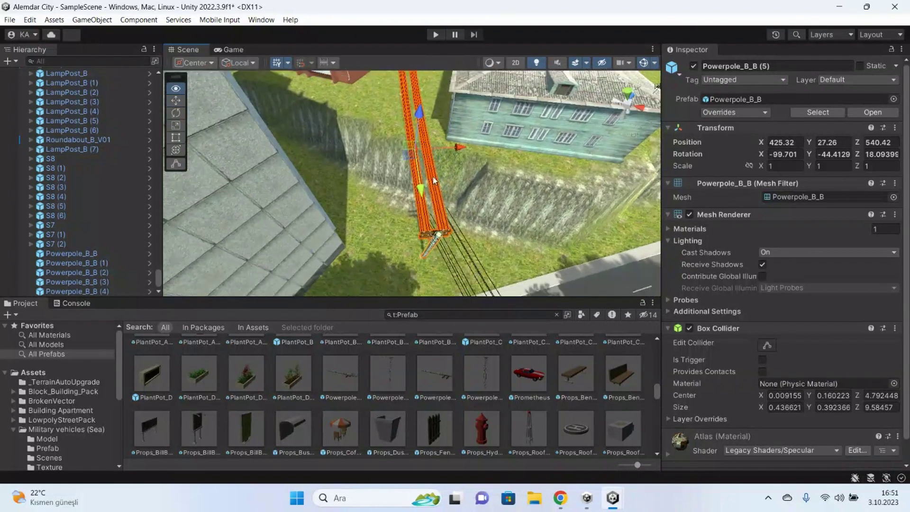
drag(457, 148, 462, 144)
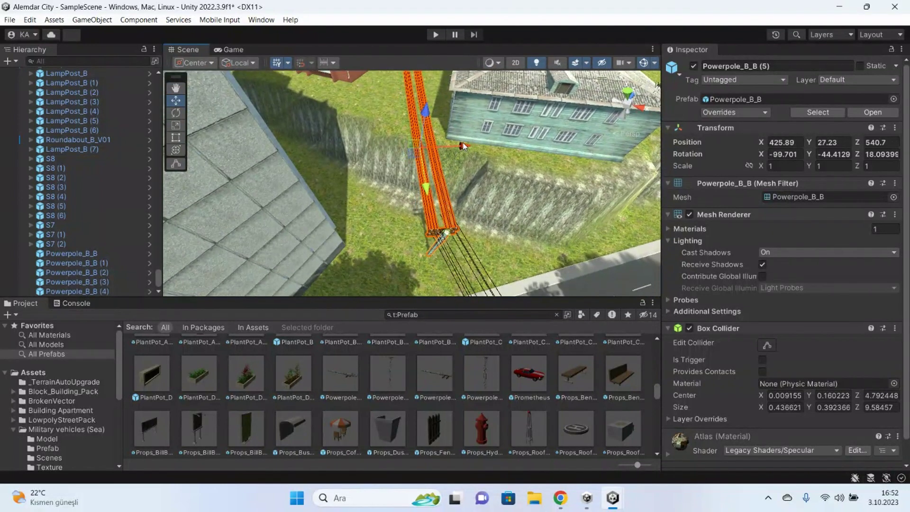
mouse_move(348, 186)
right_down()
mouse_move(423, 200)
mouse_move(497, 232)
mouse_move(357, 219)
right_up()
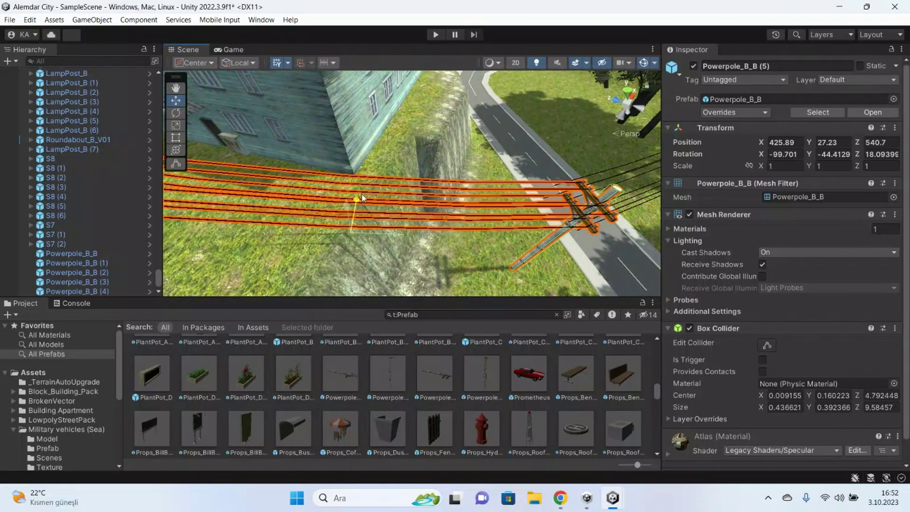
drag(362, 198, 364, 195)
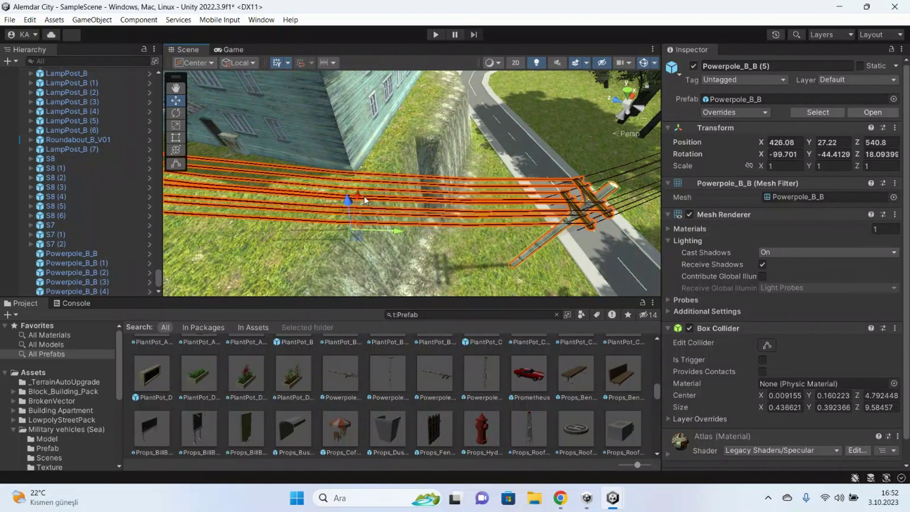
mouse_move(403, 191)
right_down()
mouse_move(431, 153)
mouse_move(258, 207)
mouse_move(265, 206)
right_up()
click(422, 155)
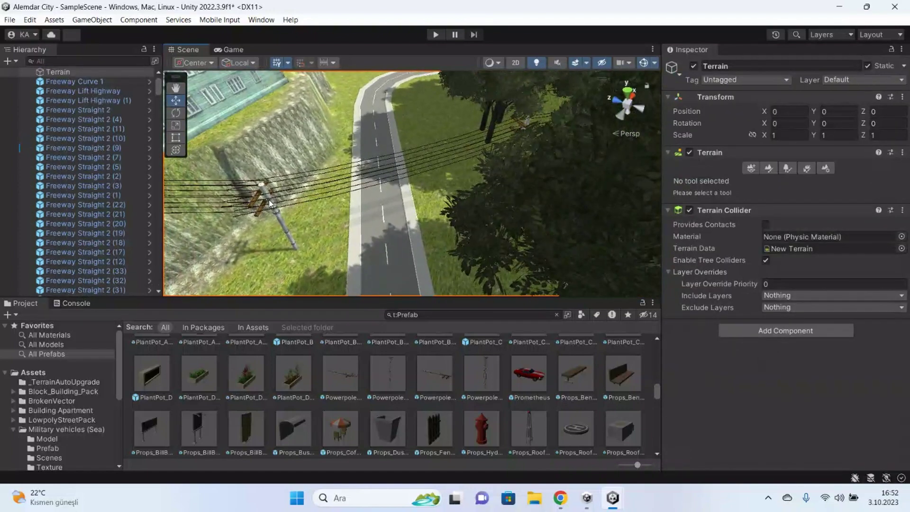
Shift Powerpole_B_B (5) slightly toward the building
click(265, 206)
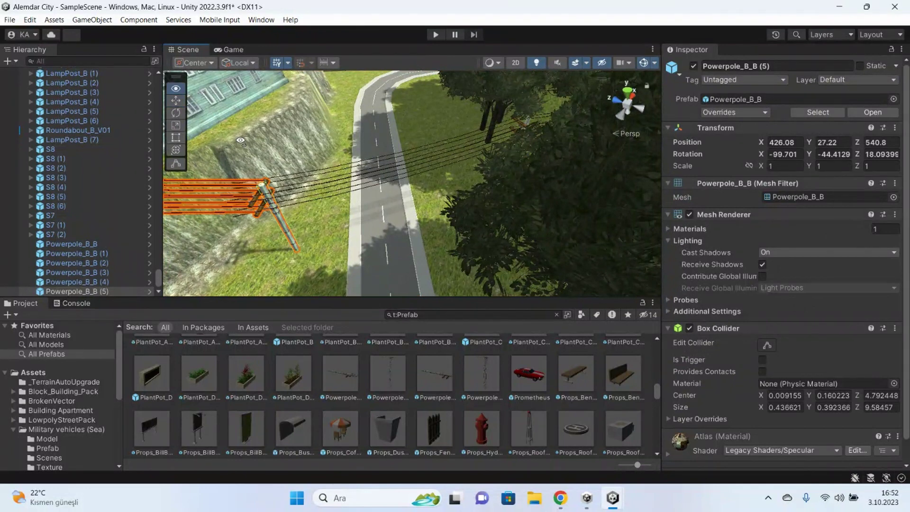
right_drag(240, 140, 240, 215)
drag(240, 238, 229, 241)
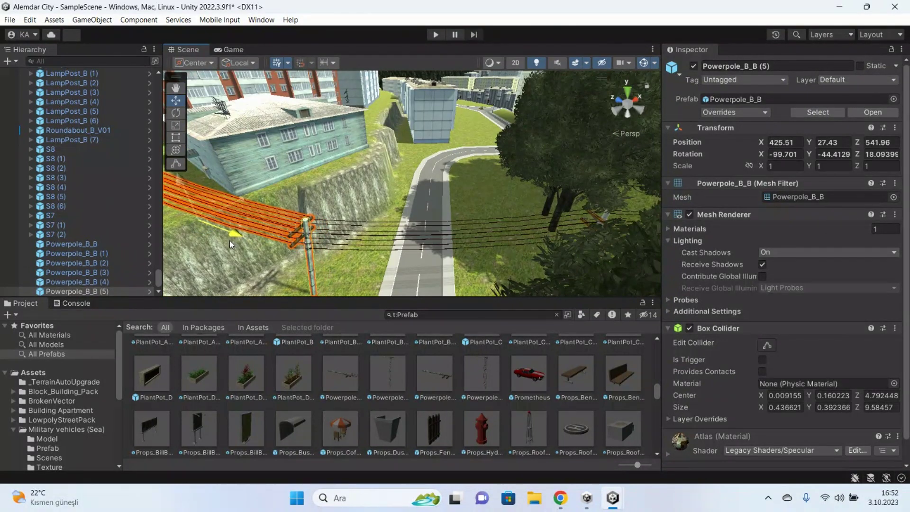
mouse_move(229, 241)
right_down()
mouse_move(339, 273)
mouse_move(321, 265)
mouse_move(381, 297)
right_up()
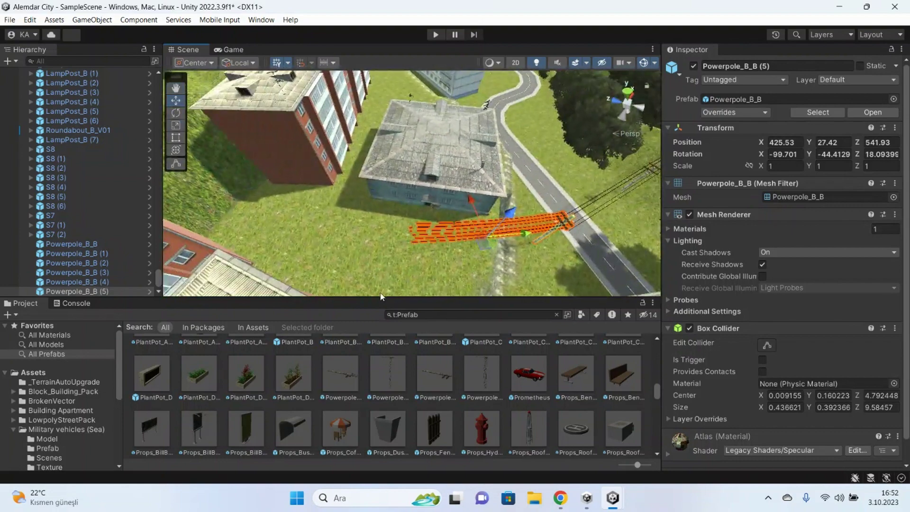
click(431, 245)
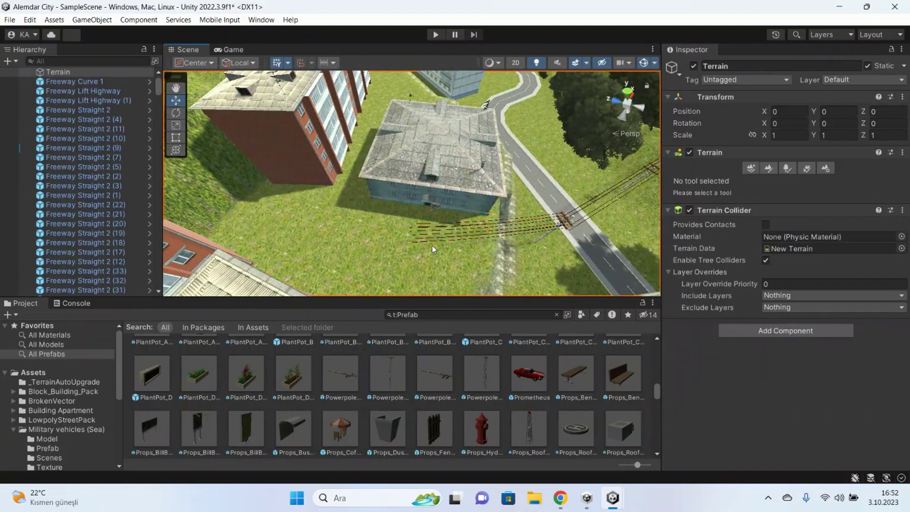
middle_drag(431, 245, 467, 254)
mouse_move(467, 255)
right_down()
mouse_move(612, 240)
mouse_move(372, 241)
mouse_move(568, 202)
right_up()
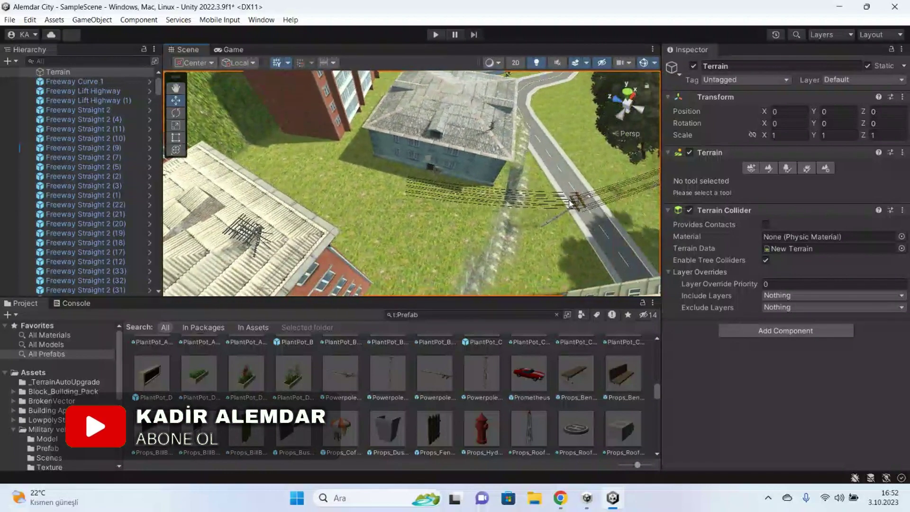
Stretch the pole's wires with the Rect tool to Scale Y 1.537 so they reach the far pole
click(575, 209)
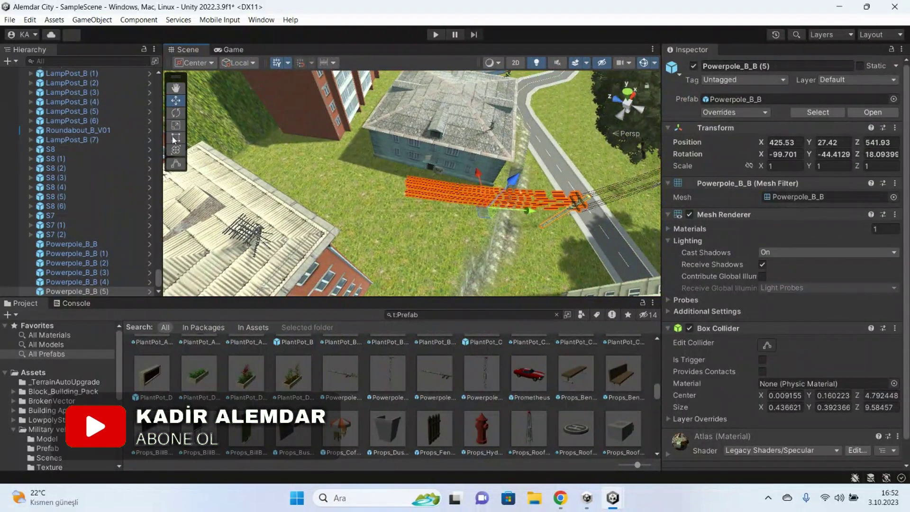
key(t)
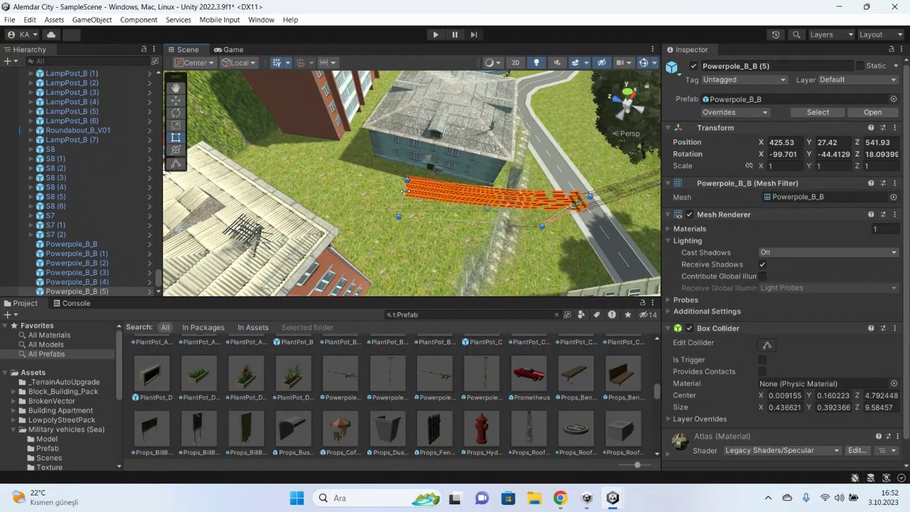
drag(392, 189, 261, 120)
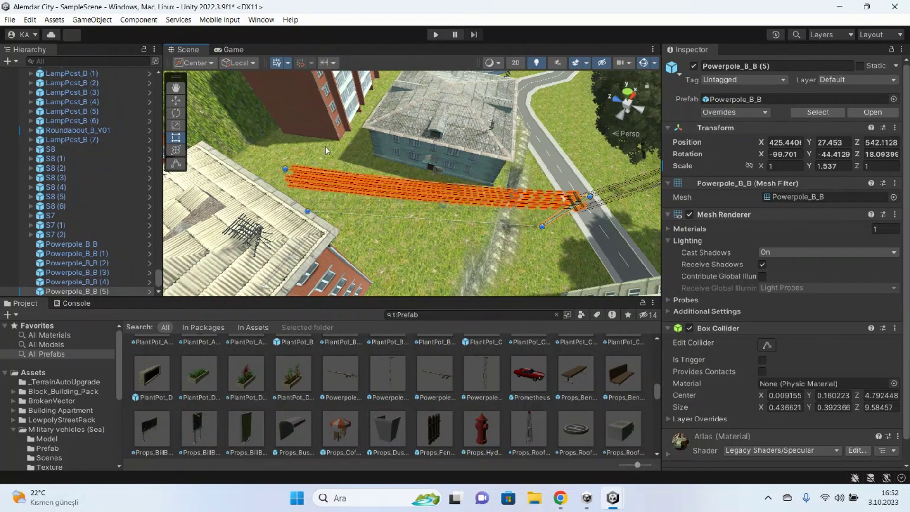
click(383, 152)
mouse_move(461, 145)
right_down()
mouse_move(496, 183)
mouse_move(399, 212)
right_up()
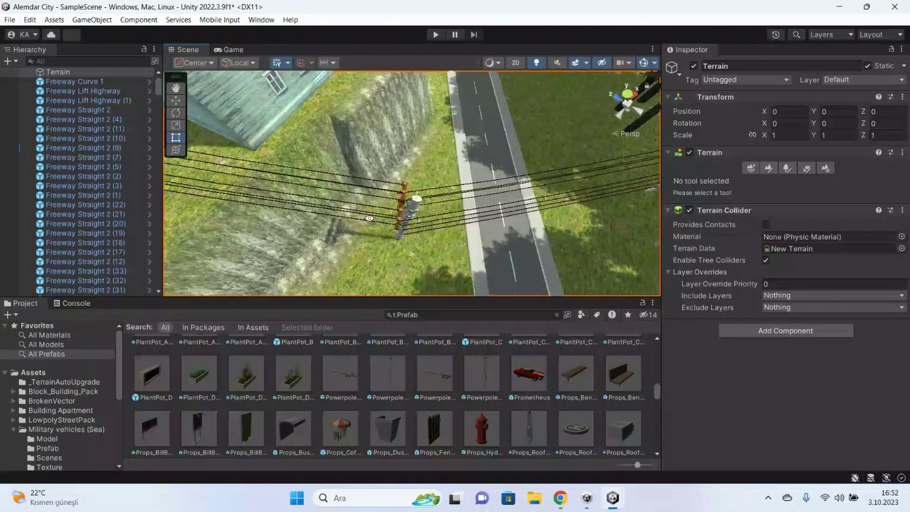
Fine-tune the pole to X 425.11, Z 541.91 and select the terrain
click(399, 211)
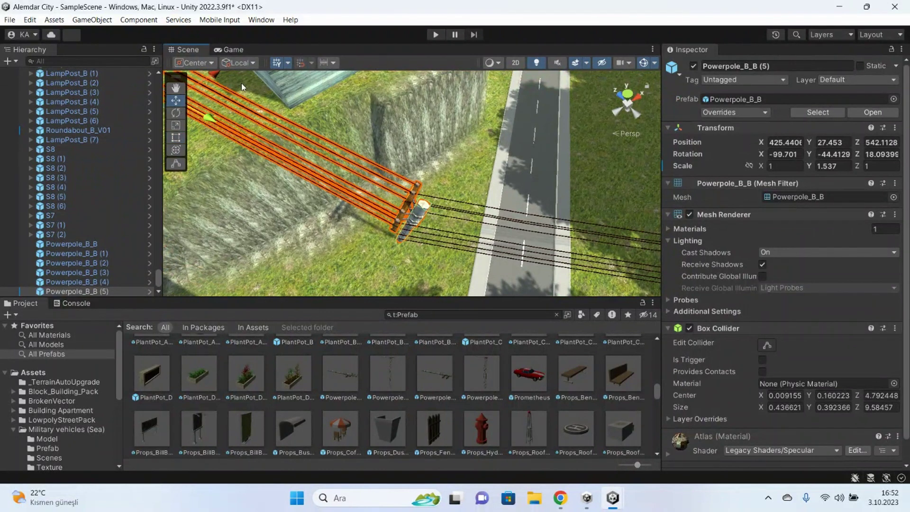
mouse_move(215, 77)
mouse_down()
mouse_move(218, 112)
mouse_move(206, 124)
mouse_up()
right_drag(377, 260, 389, 209)
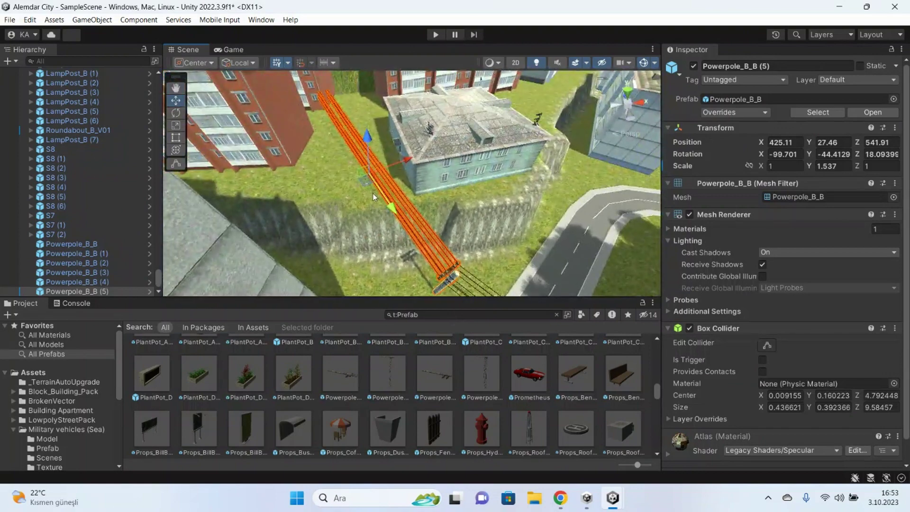
click(372, 192)
Paint an Alder tree beside the building and fix tree height at 0.4 instead of random
click(785, 167)
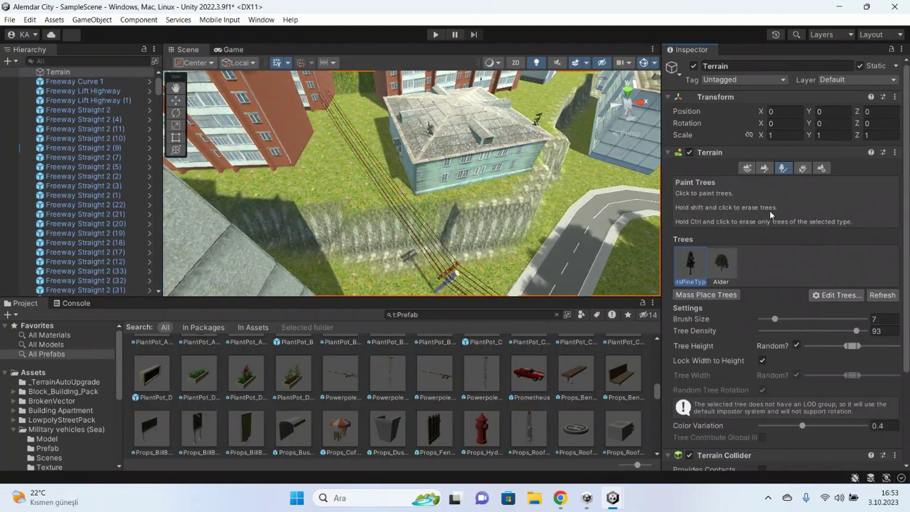
click(352, 110)
click(353, 155)
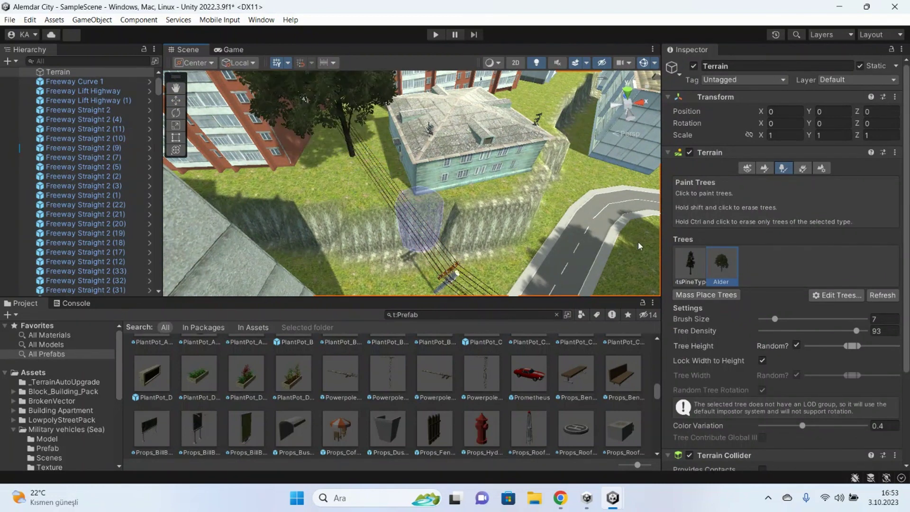
click(693, 269)
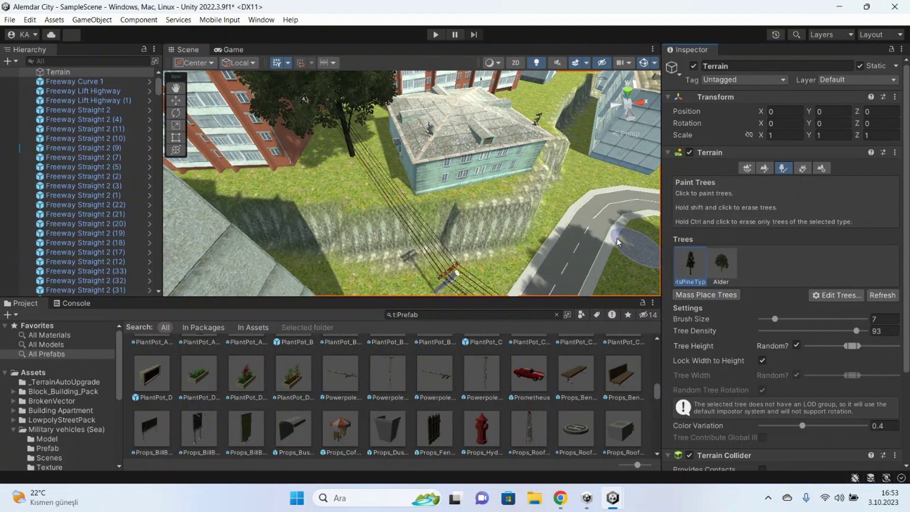
click(728, 268)
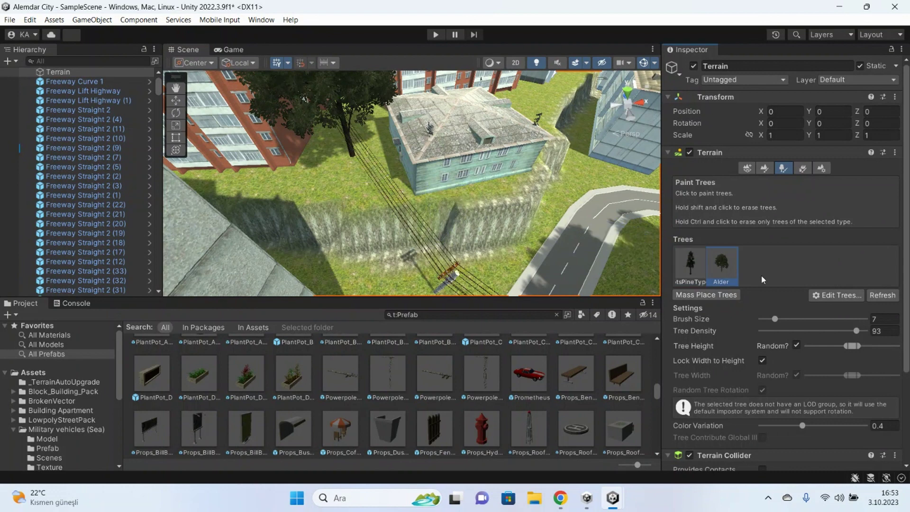
click(795, 346)
text(0.)
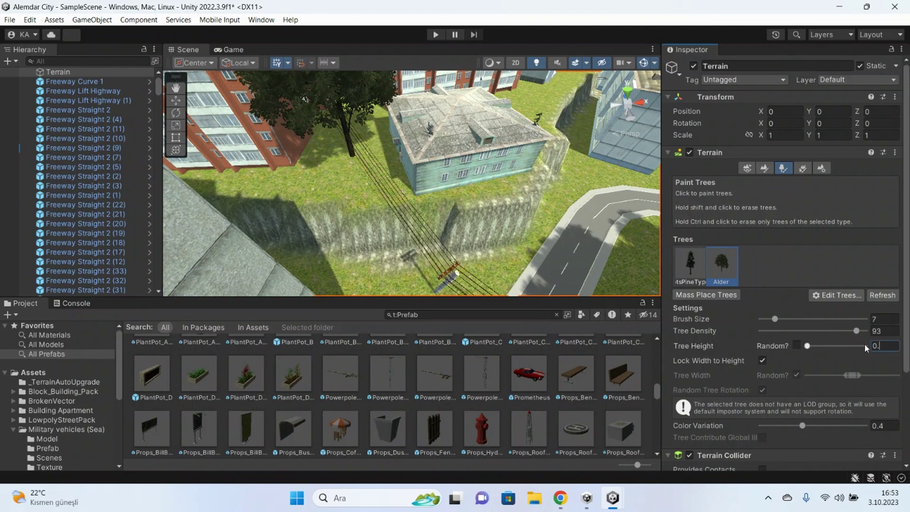
text(4)
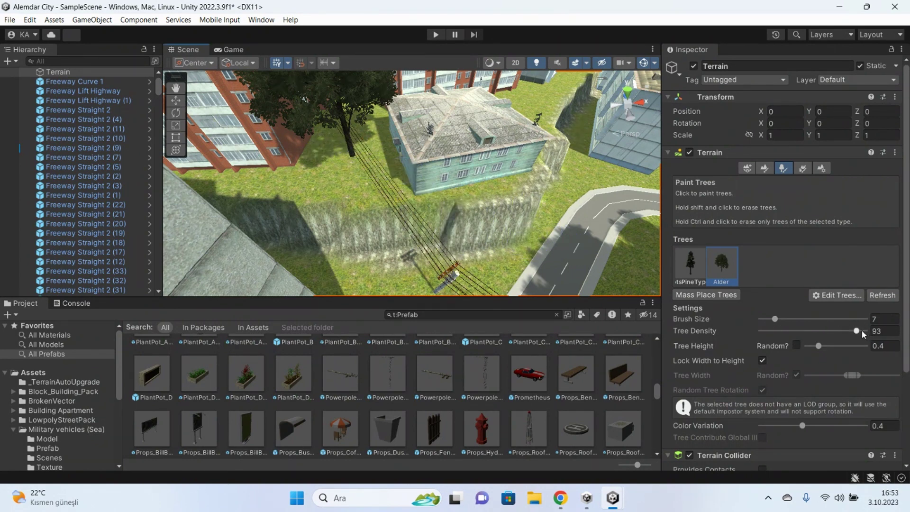
Set tree density to 100 and paint Alder trees on the grass beside the building and power lines
drag(861, 330, 872, 330)
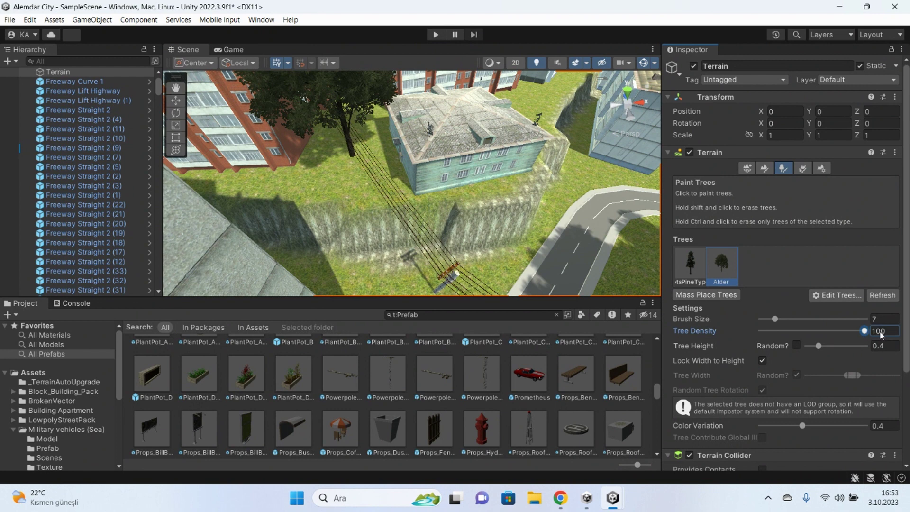
click(364, 169)
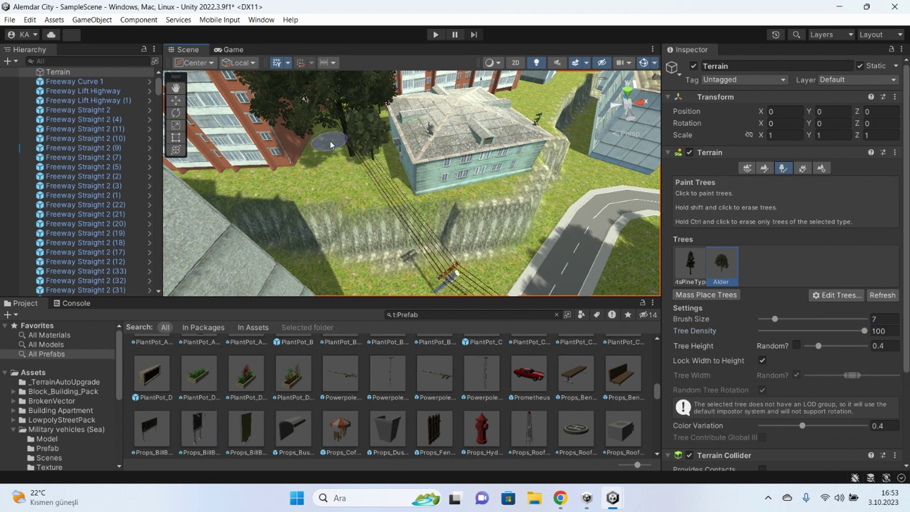
drag(368, 182, 377, 184)
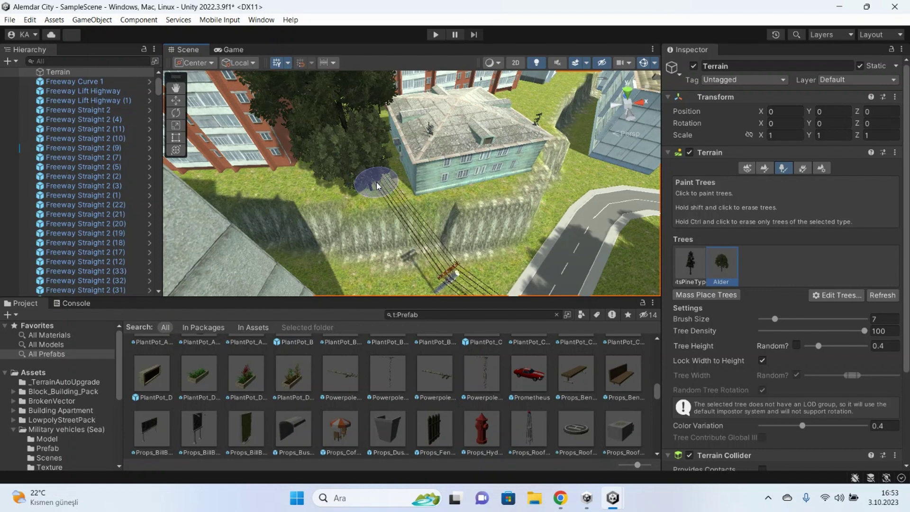
mouse_move(305, 183)
mouse_down()
mouse_move(396, 229)
mouse_move(237, 198)
mouse_move(328, 224)
mouse_up()
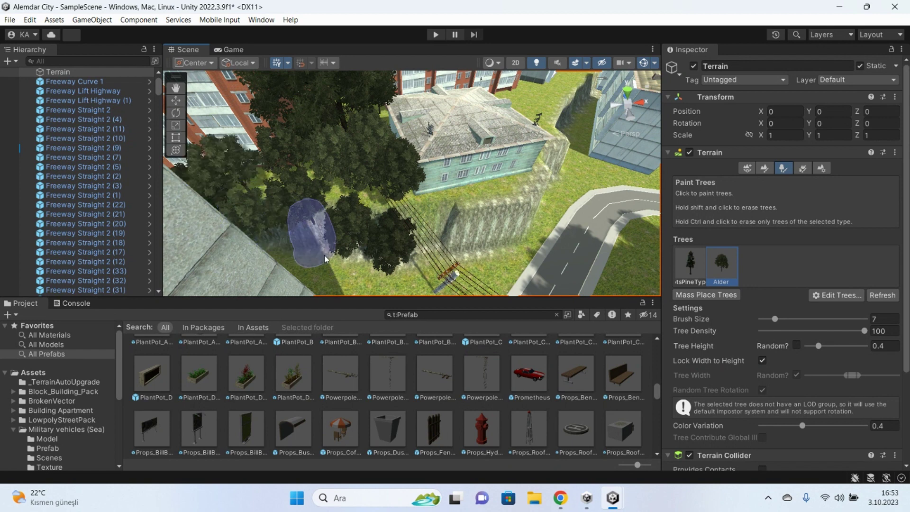
Orbit the Scene view around the buildings, the curved road, the trees and the water
mouse_move(361, 262)
alt+mouse_down()
mouse_move(360, 244)
mouse_move(437, 179)
mouse_move(491, 193)
mouse_move(414, 222)
alt+mouse_up()
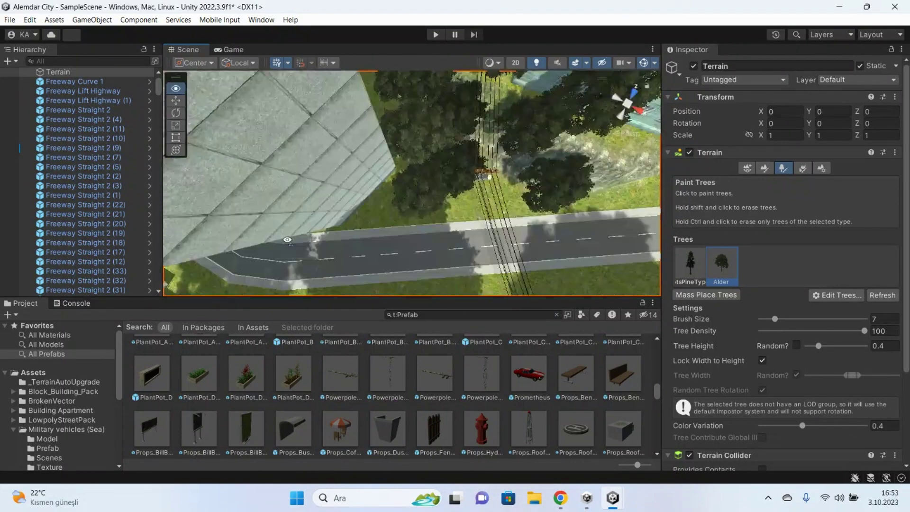
key(Right)
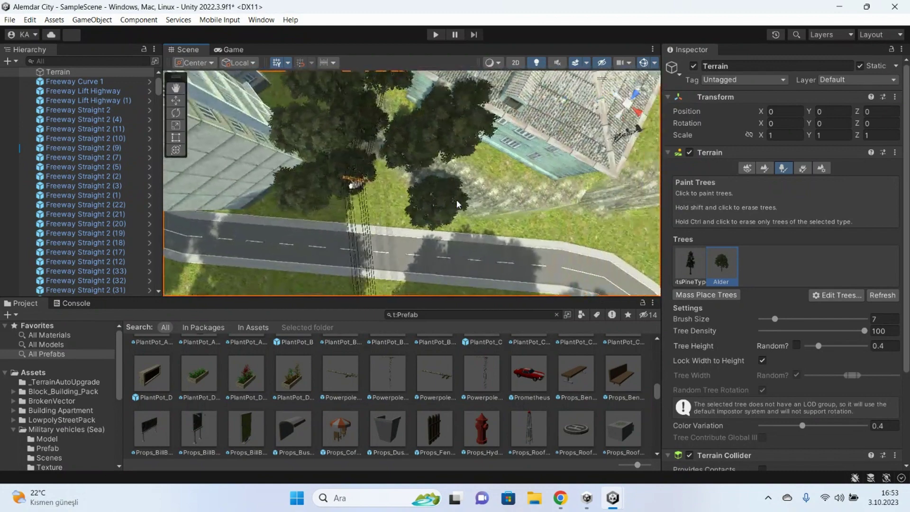
mouse_move(457, 203)
alt+mouse_down()
mouse_move(359, 149)
mouse_move(397, 166)
mouse_move(483, 168)
mouse_move(343, 187)
alt+mouse_up()
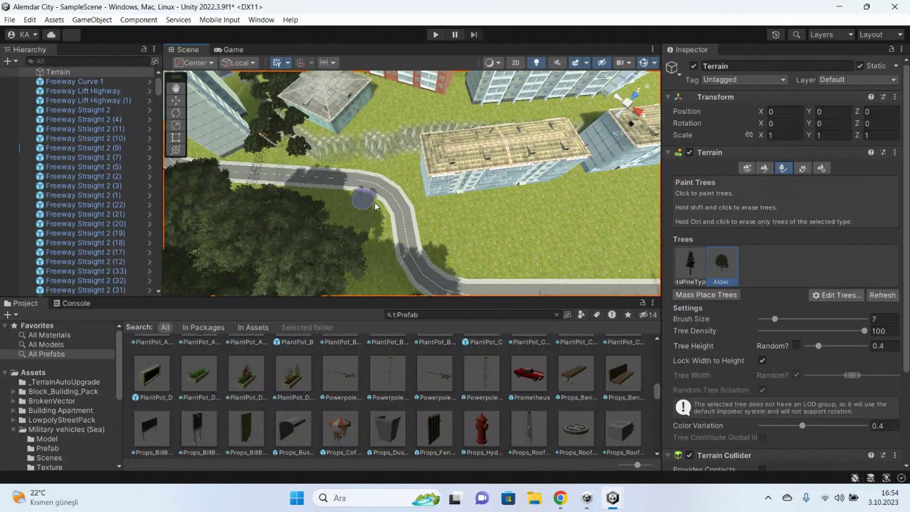
alt+drag(387, 154, 554, 161)
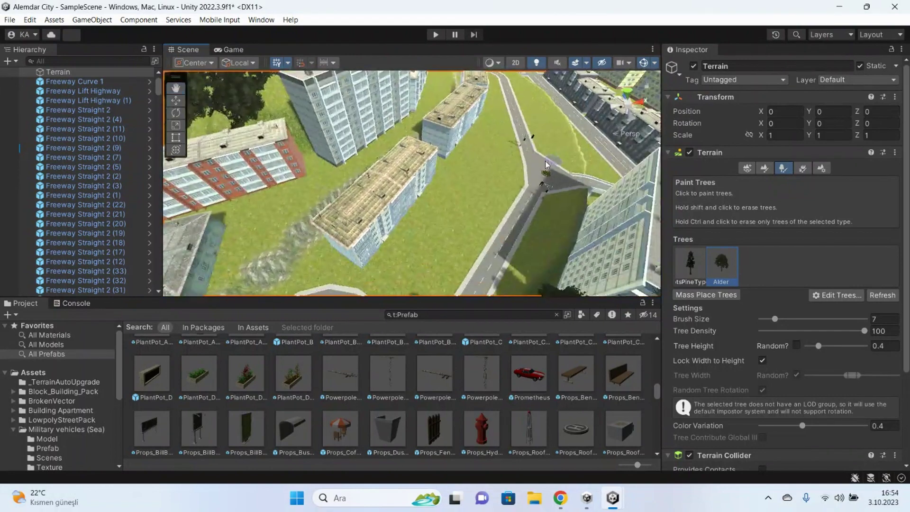
mouse_move(460, 191)
alt+mouse_down()
mouse_move(457, 218)
mouse_move(378, 229)
alt+mouse_up()
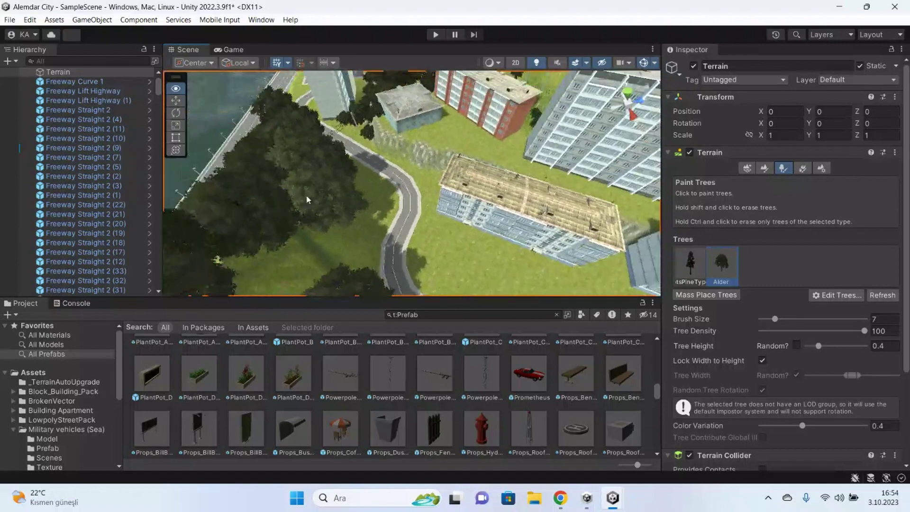
mouse_move(276, 265)
alt+mouse_down()
mouse_move(396, 241)
mouse_move(345, 250)
mouse_move(506, 287)
alt+mouse_up()
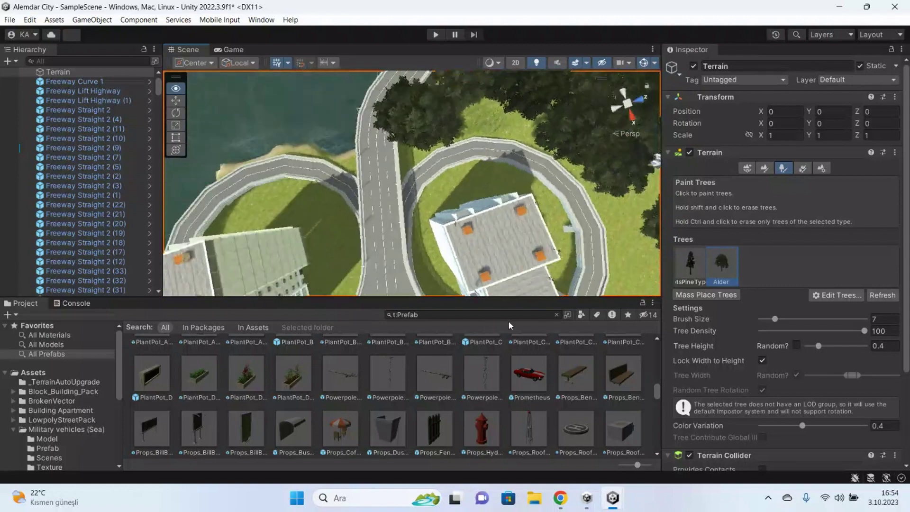
Undo the last change and drop a Powerpole_B_B prefab onto the grass among the Alder trees
key(ctrl+z)
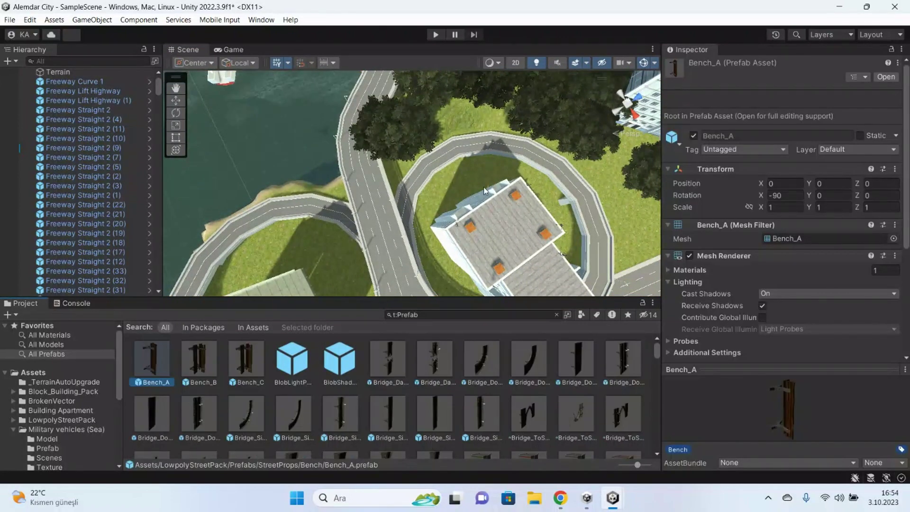
mouse_move(484, 191)
alt+mouse_down()
mouse_move(160, 188)
mouse_move(425, 186)
mouse_move(459, 176)
alt+mouse_up()
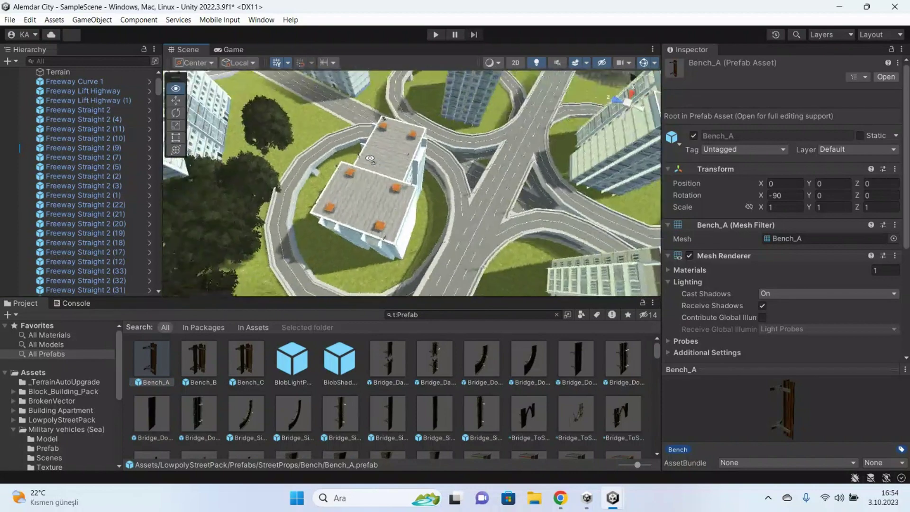
alt+drag(353, 145, 454, 70)
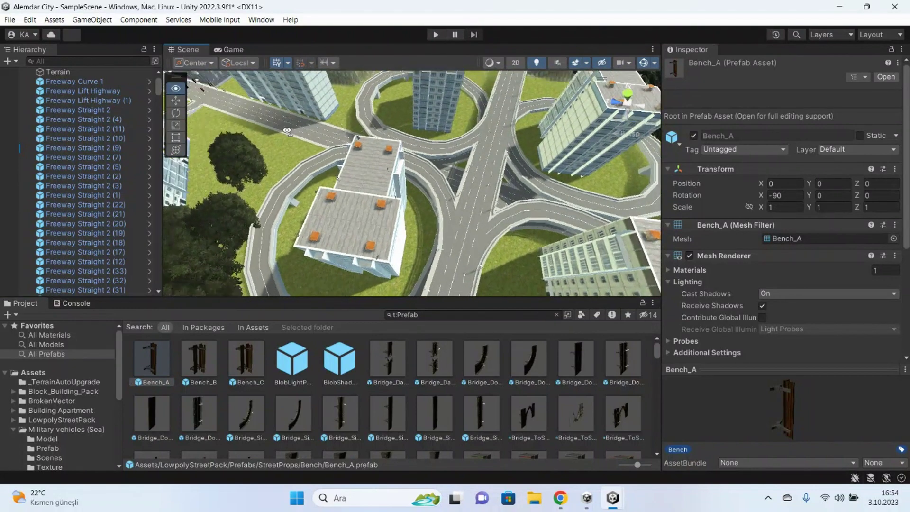
mouse_move(398, 133)
alt+mouse_down()
mouse_move(519, 169)
mouse_move(393, 178)
mouse_move(440, 169)
mouse_move(656, 351)
alt+mouse_up()
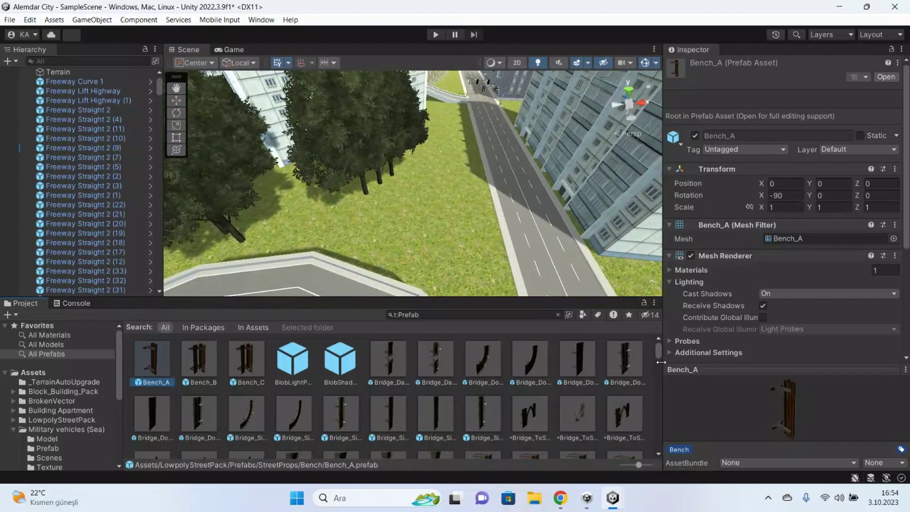
scroll(661, 360, down, 1)
drag(659, 355, 670, 393)
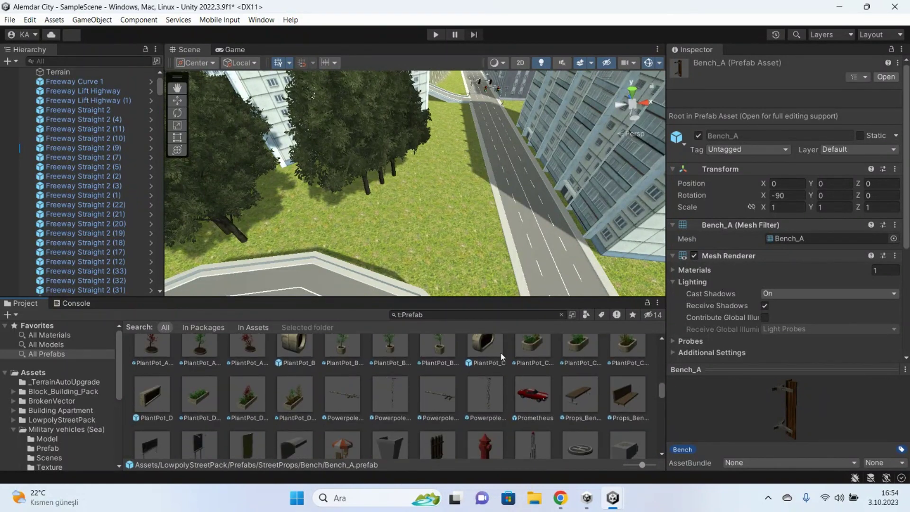
drag(495, 388, 355, 233)
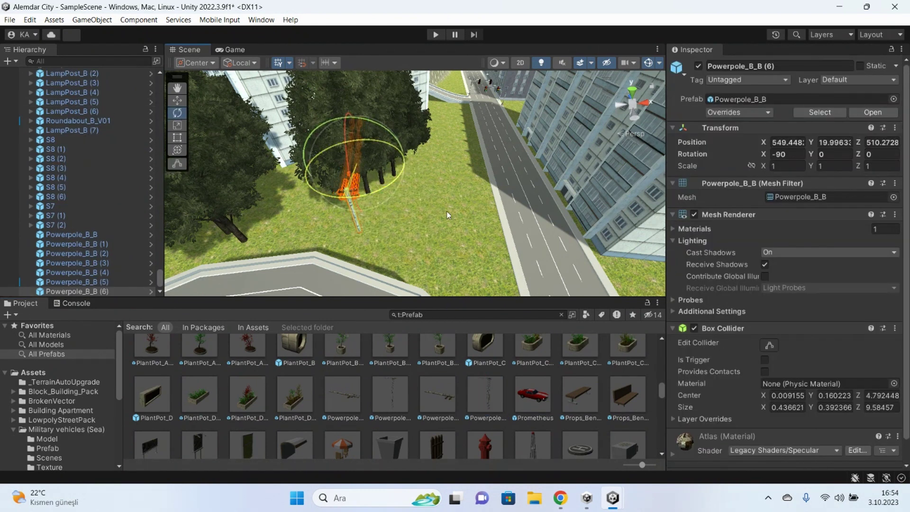
Turn Powerpole_B_B (6) so its wires run sideways and move it across the grass
drag(361, 195, 483, 216)
click(490, 214)
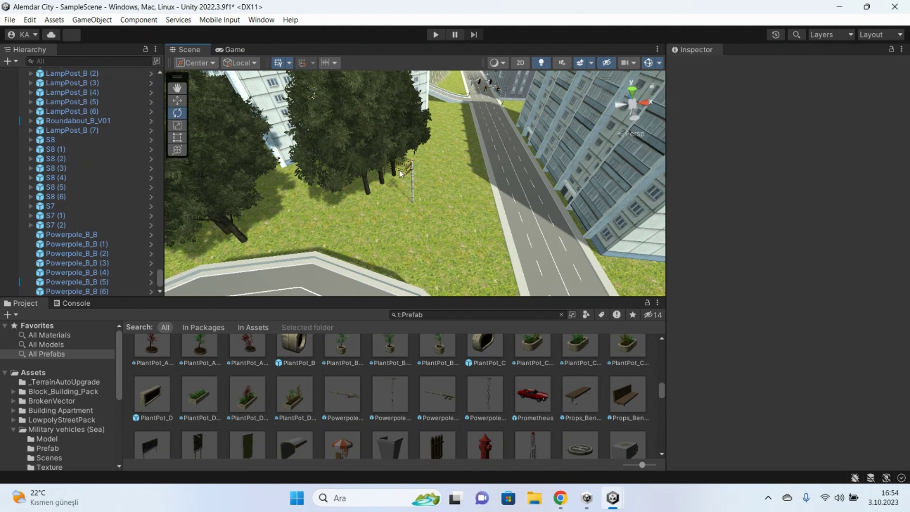
click(412, 171)
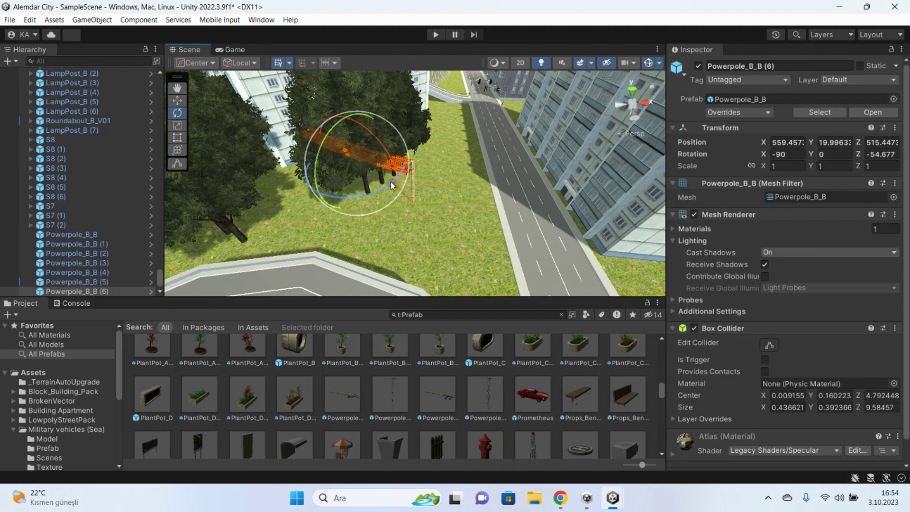
drag(436, 179, 329, 188)
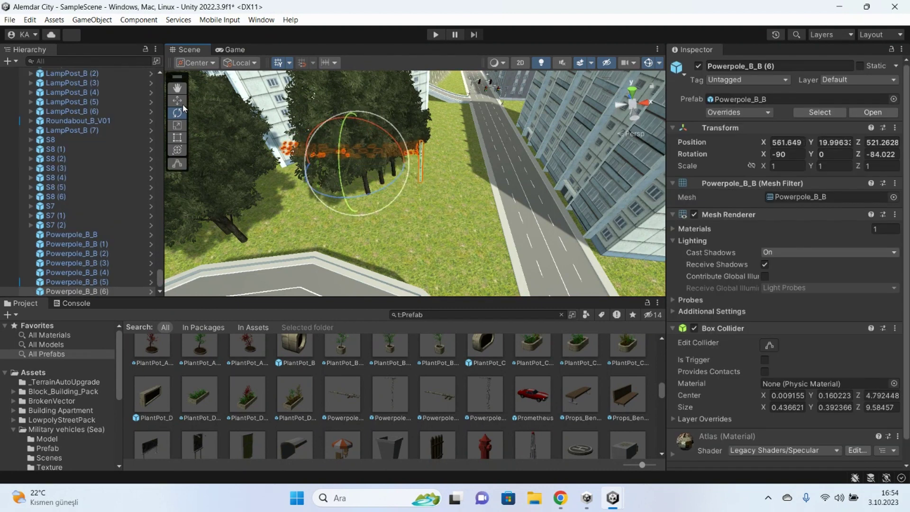
key(w)
mouse_move(358, 141)
mouse_down()
mouse_move(364, 186)
mouse_move(394, 210)
mouse_move(382, 221)
mouse_up()
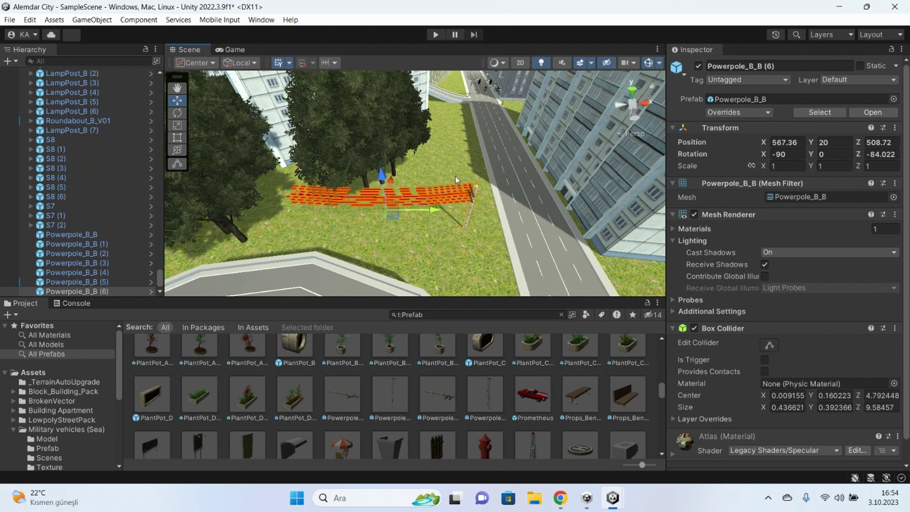
Bring the pole down near the road, adjust its angle, and carry it across to X 589.58, Z 491.88
mouse_move(435, 239)
middle_down()
mouse_move(402, 142)
mouse_move(320, 138)
middle_up()
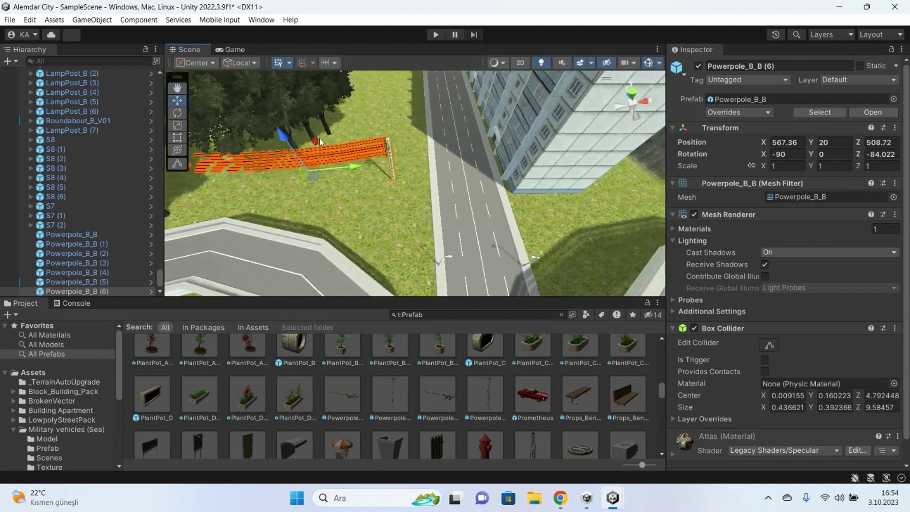
drag(314, 141, 326, 184)
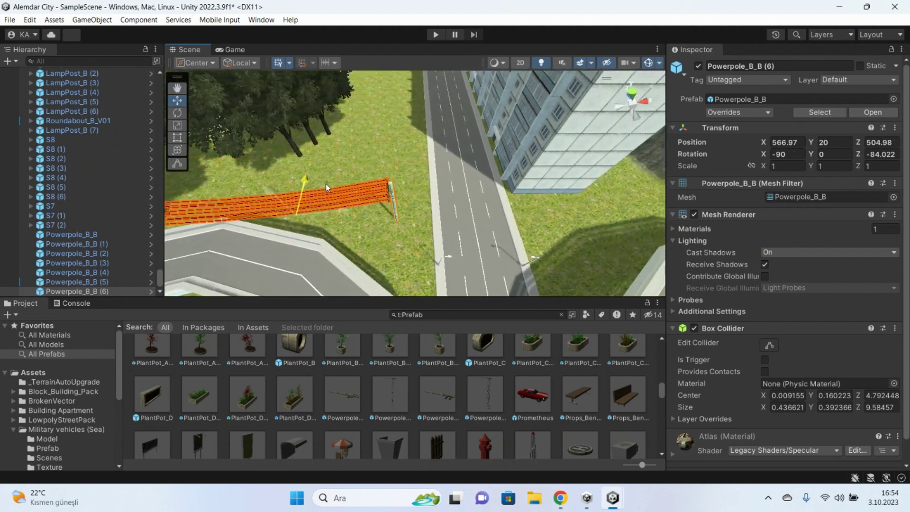
click(178, 113)
drag(325, 247, 298, 247)
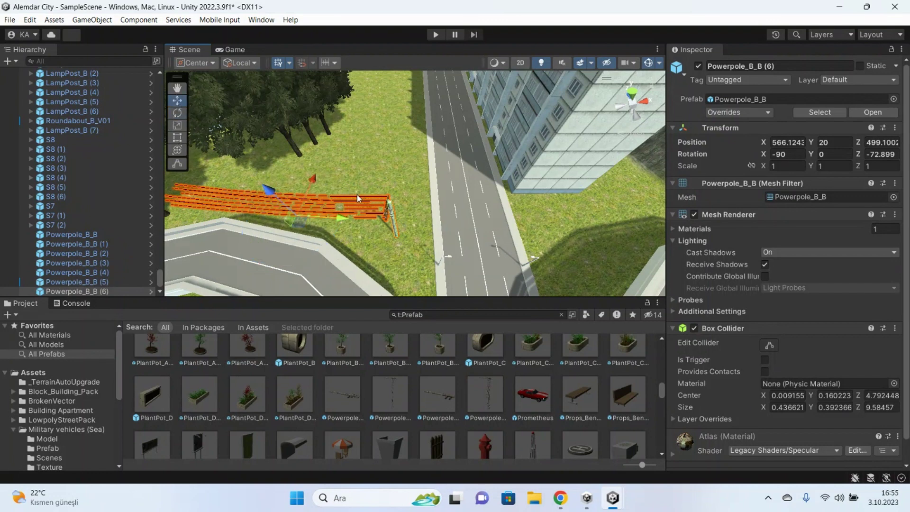
mouse_move(339, 220)
mouse_down()
mouse_move(583, 198)
mouse_move(534, 187)
mouse_move(576, 209)
mouse_up()
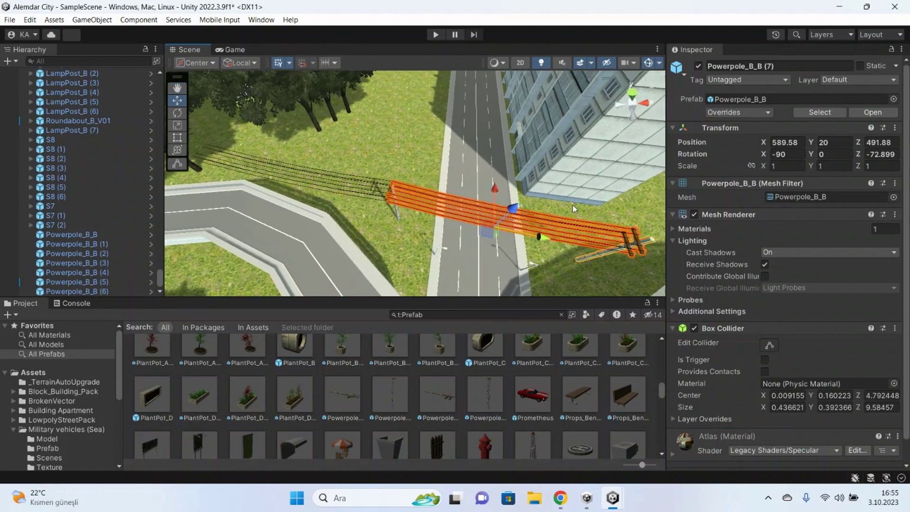
middle_drag(575, 206, 377, 178)
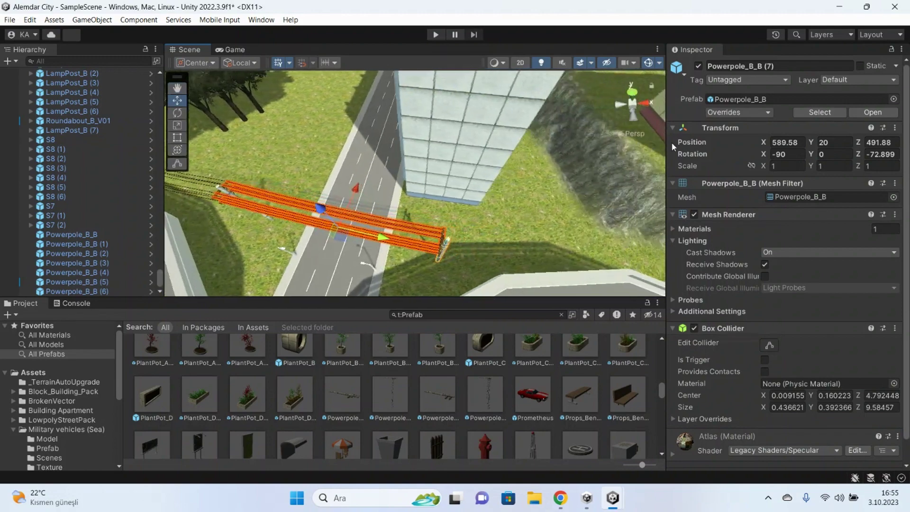
alt+drag(377, 179, 402, 187)
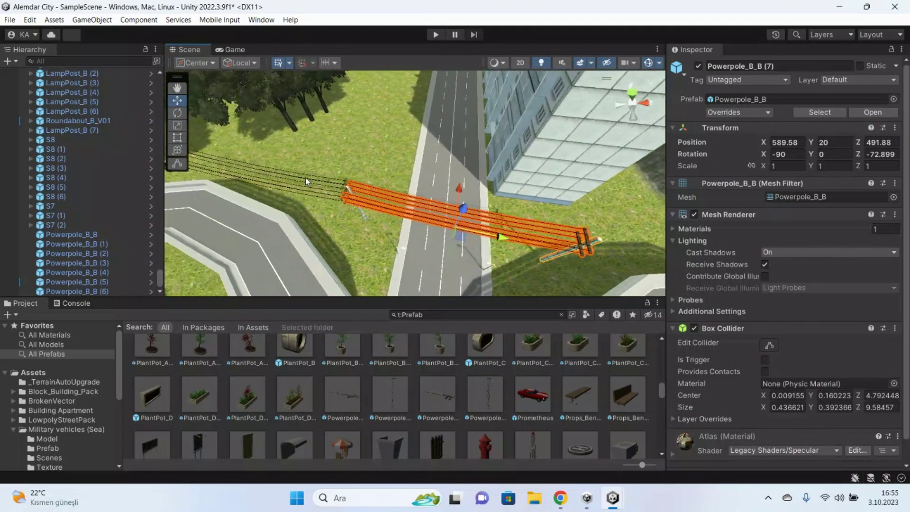
Duplicate the pole and place Powerpole_B_B (8) among the trees at X 542.42, Z 506.39
key(ctrl+d)
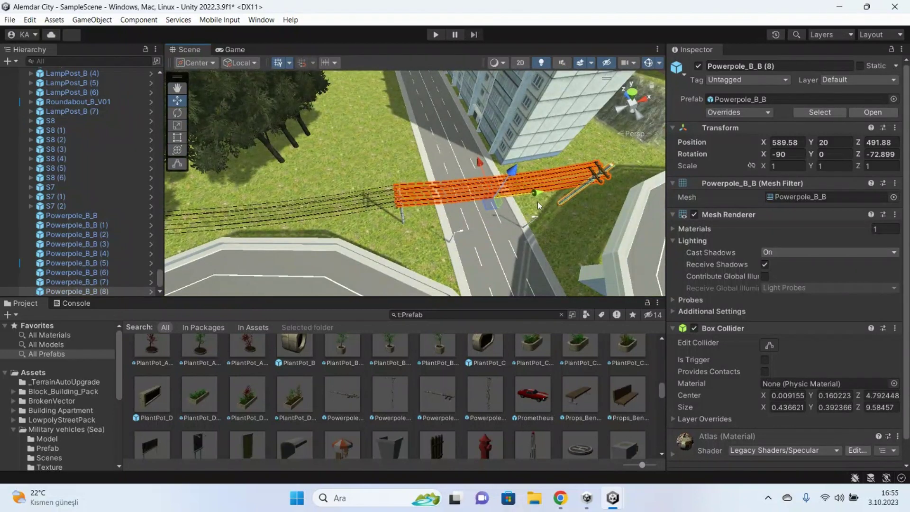
drag(533, 194, 165, 230)
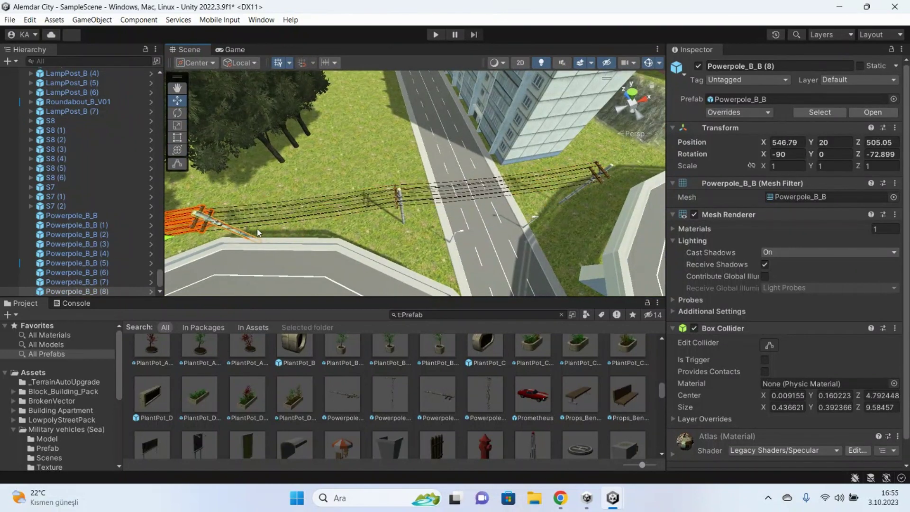
mouse_move(258, 232)
alt+mouse_down()
mouse_move(326, 234)
mouse_move(283, 232)
alt+mouse_up()
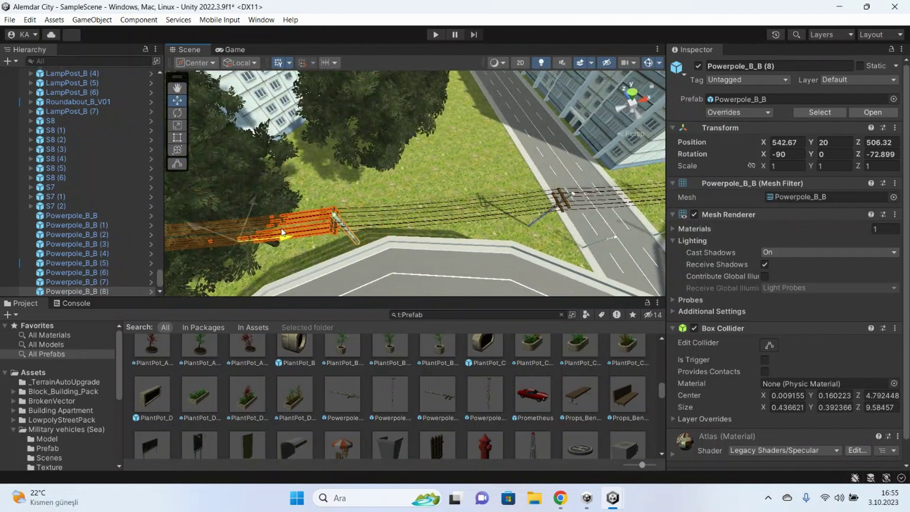
mouse_move(387, 182)
alt+mouse_down()
mouse_move(195, 171)
mouse_move(431, 186)
mouse_move(377, 216)
mouse_move(386, 231)
mouse_move(326, 186)
mouse_move(289, 178)
mouse_move(324, 173)
alt+mouse_up()
click(383, 226)
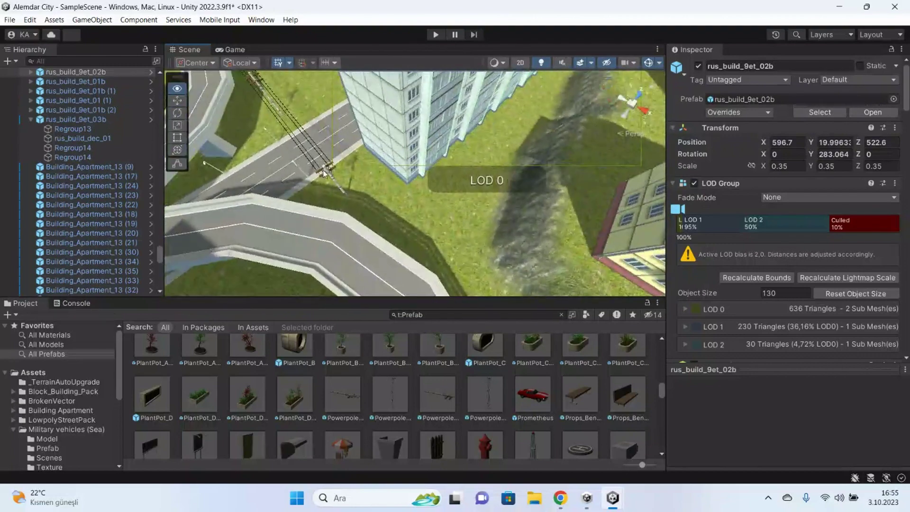
Frame Powerpole_B_B (9) and slide it across the road toward the buildings, near X 614.37, Z 498.24
click(329, 172)
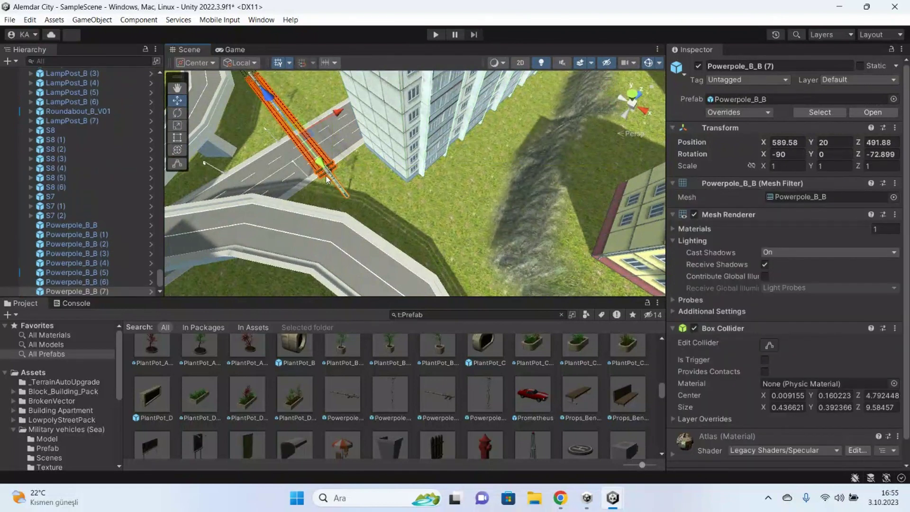
mouse_move(323, 169)
mouse_down()
mouse_move(478, 256)
mouse_move(408, 221)
mouse_up()
key(f)
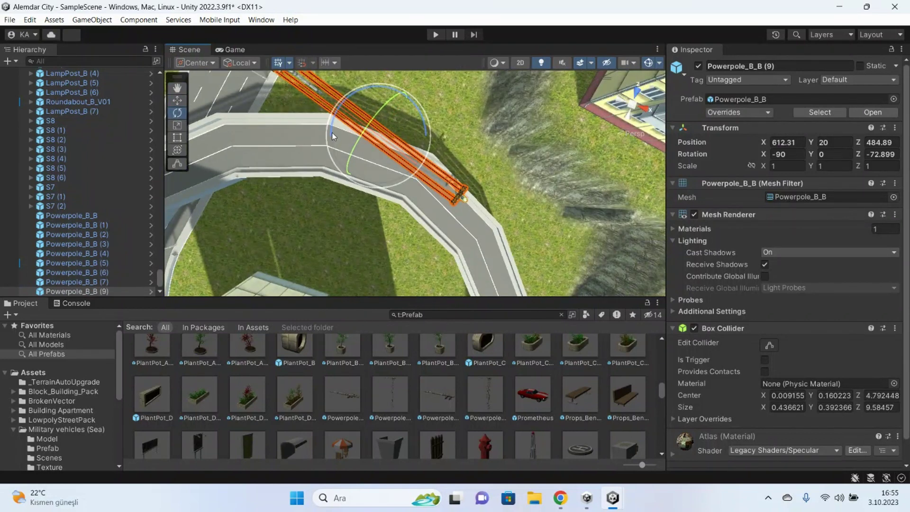
mouse_move(332, 132)
mouse_down()
mouse_move(320, 153)
mouse_move(334, 181)
mouse_up()
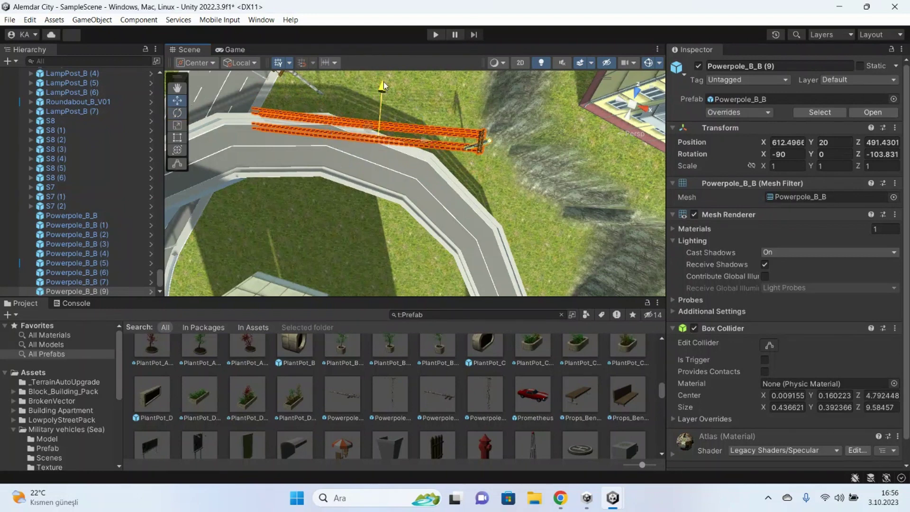
drag(383, 86, 404, 42)
alt+drag(431, 90, 419, 104)
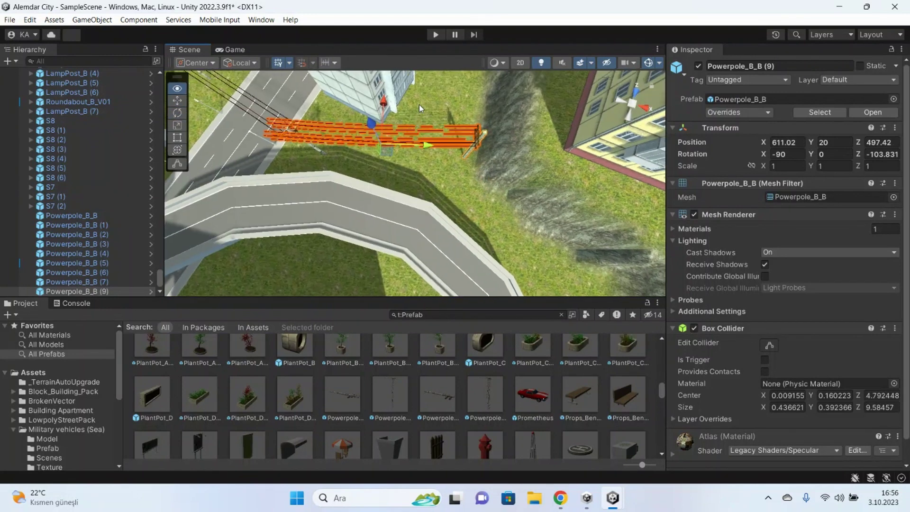
drag(425, 148, 442, 159)
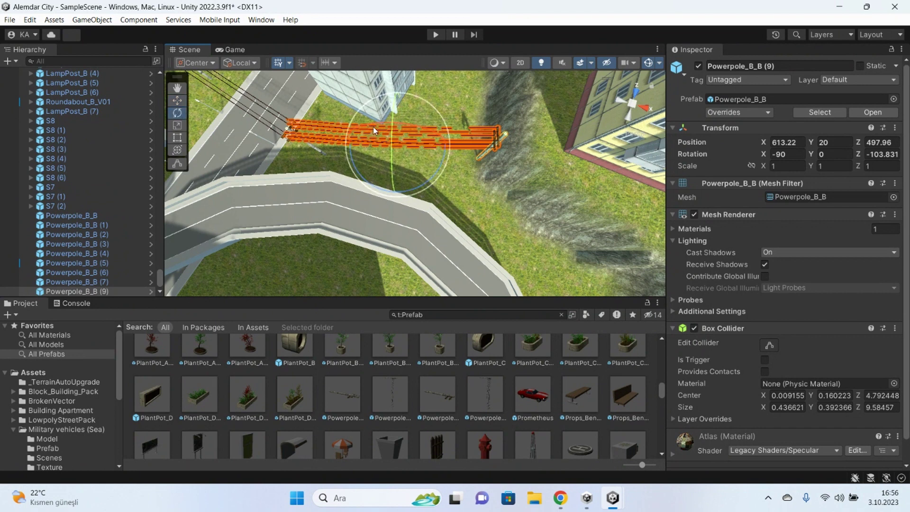
Turn Powerpole_B_B (9) to line up with the wires and raise it higher above the ground
drag(379, 122, 355, 124)
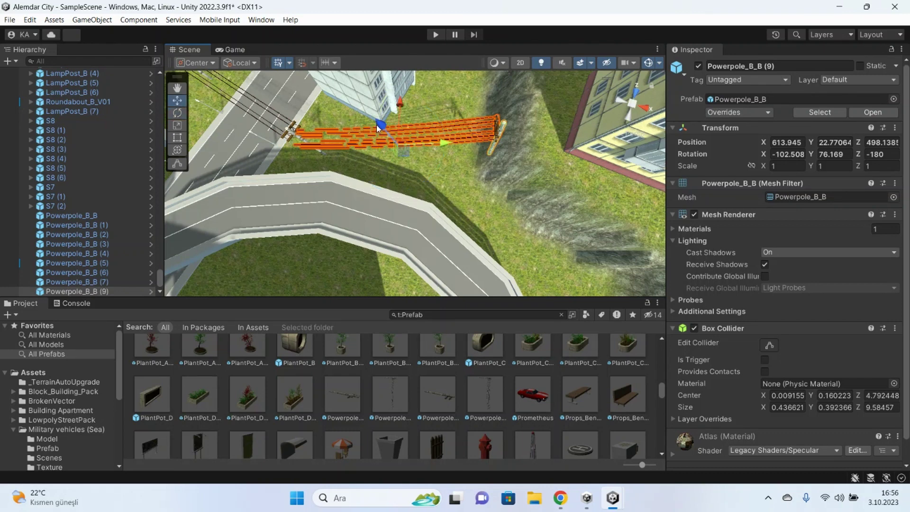
drag(378, 128, 367, 133)
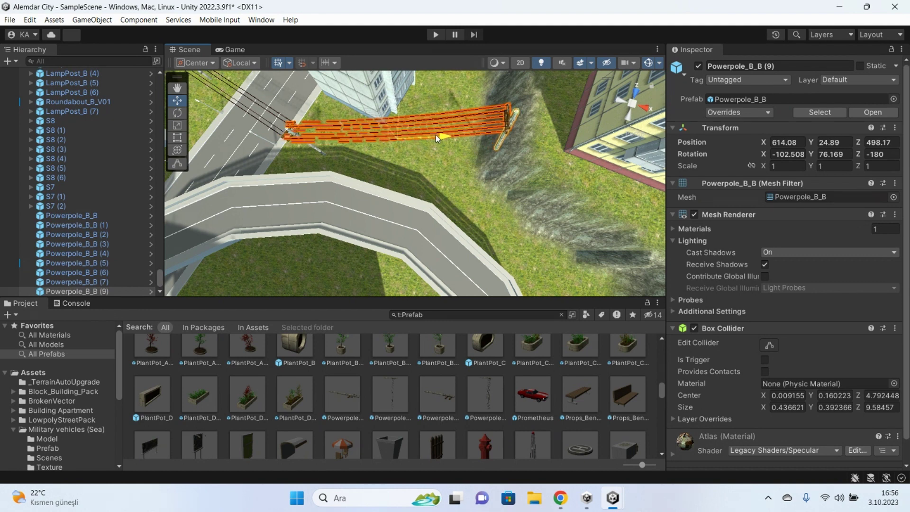
drag(436, 134, 438, 133)
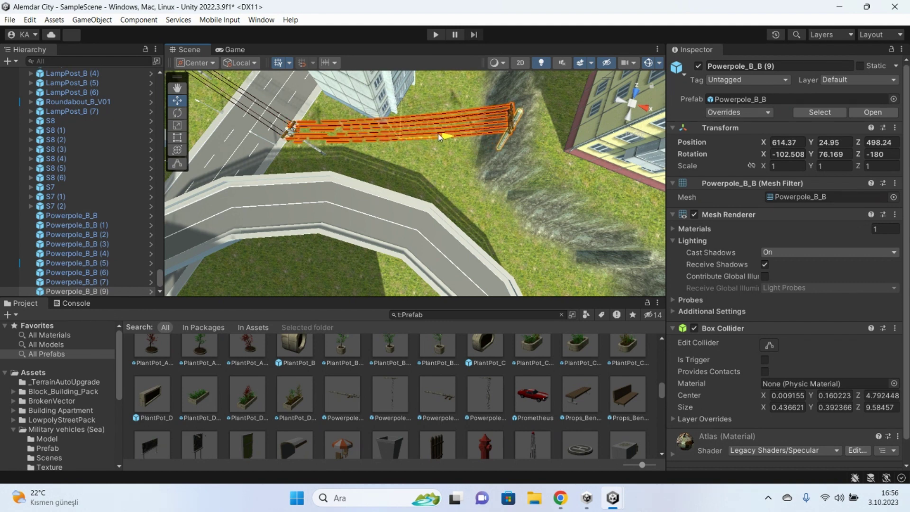
right_drag(437, 132, 431, 157)
click(422, 153)
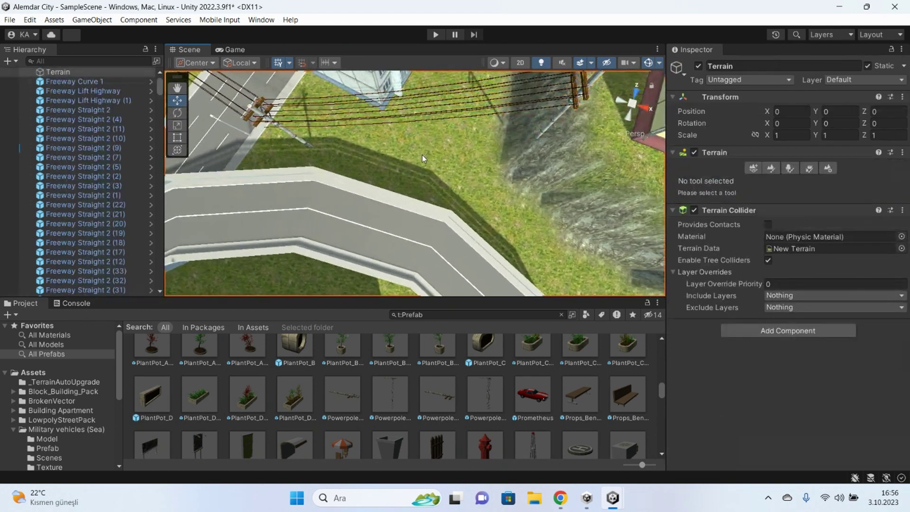
Nudge the long apartment block rus_build_5et_03a (3) slightly along its Z axis
scroll(422, 155, down, 3)
scroll(421, 155, down, 3)
scroll(421, 154, down, 3)
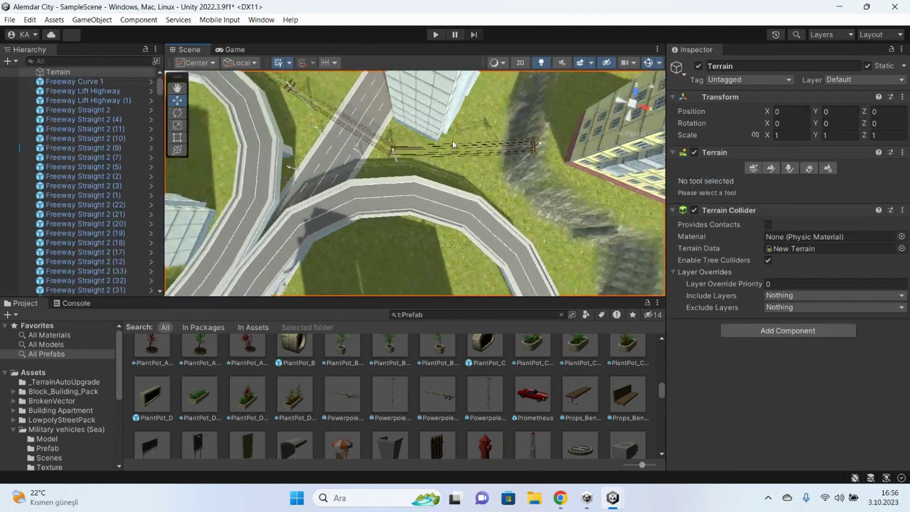
mouse_move(452, 140)
right_down()
mouse_move(487, 183)
mouse_move(264, 129)
mouse_move(390, 212)
mouse_move(496, 173)
mouse_move(520, 184)
right_up()
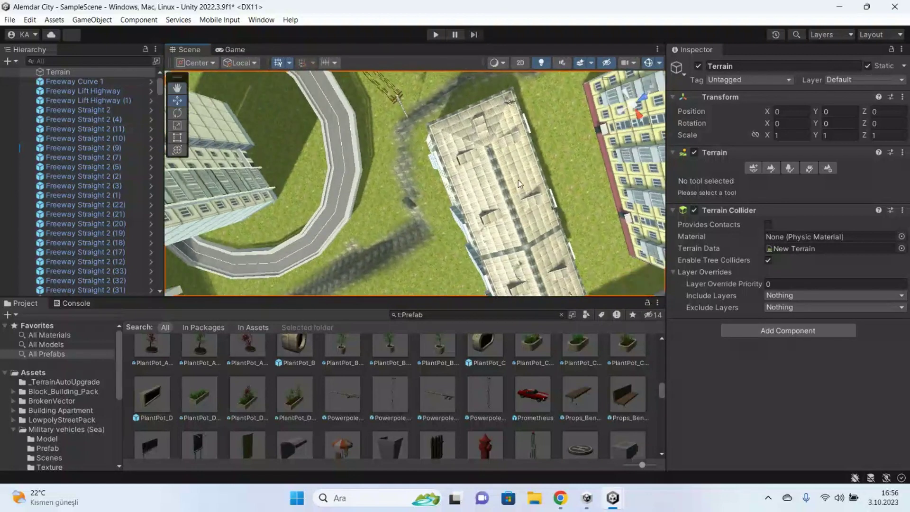
click(520, 184)
drag(552, 211, 588, 202)
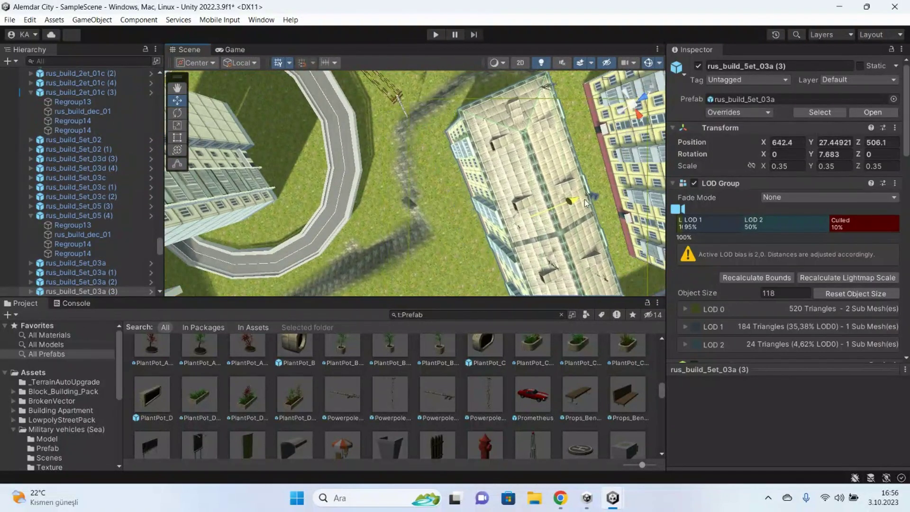
click(443, 169)
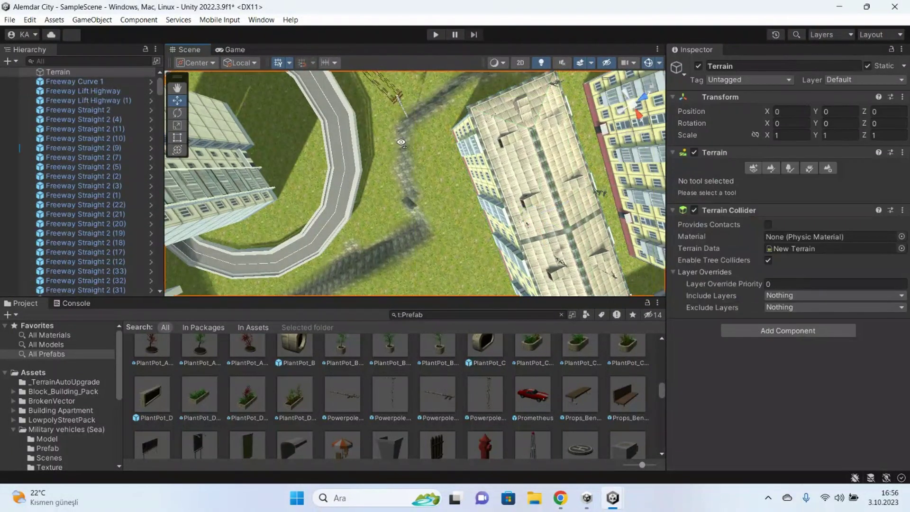
mouse_move(442, 170)
right_down()
mouse_move(473, 183)
mouse_move(439, 386)
mouse_move(490, 393)
right_up()
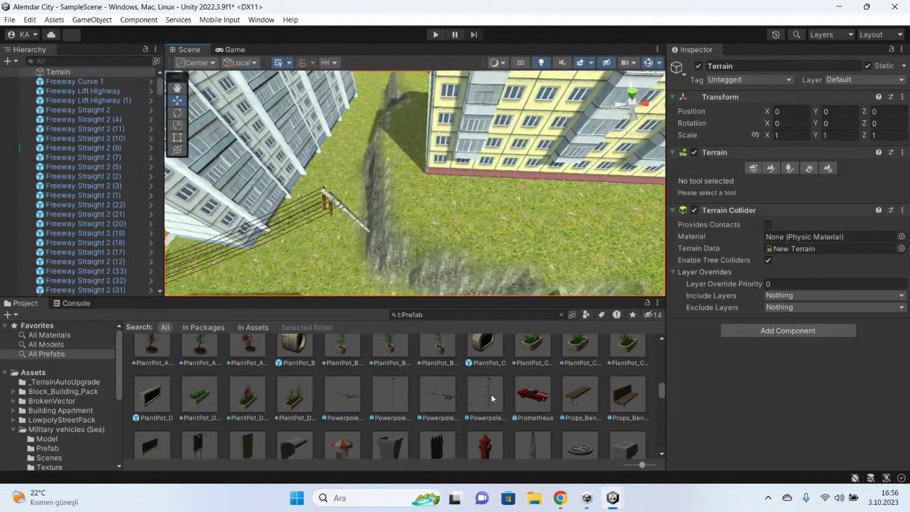
Place Powerpole_B_B (10) upright beside the yellow block at X 637.62, Z 495.38, turned along the line
drag(489, 393, 433, 250)
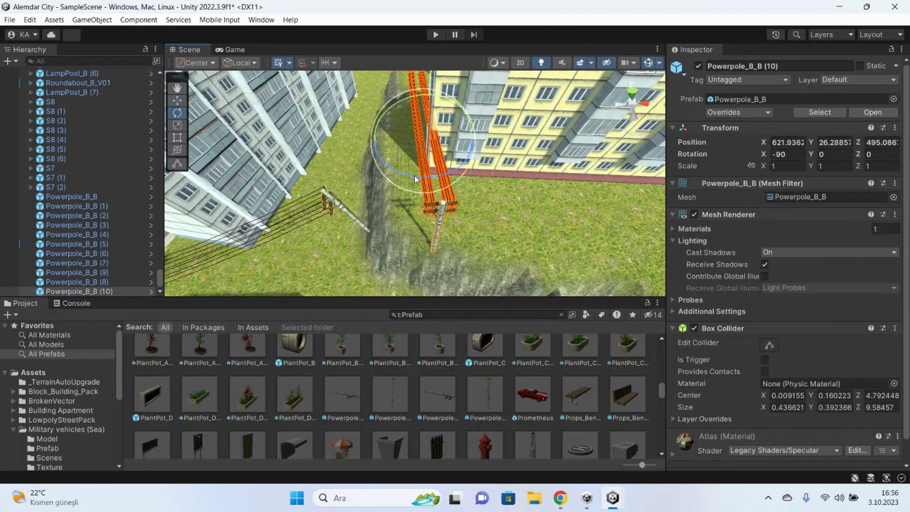
drag(415, 179, 301, 109)
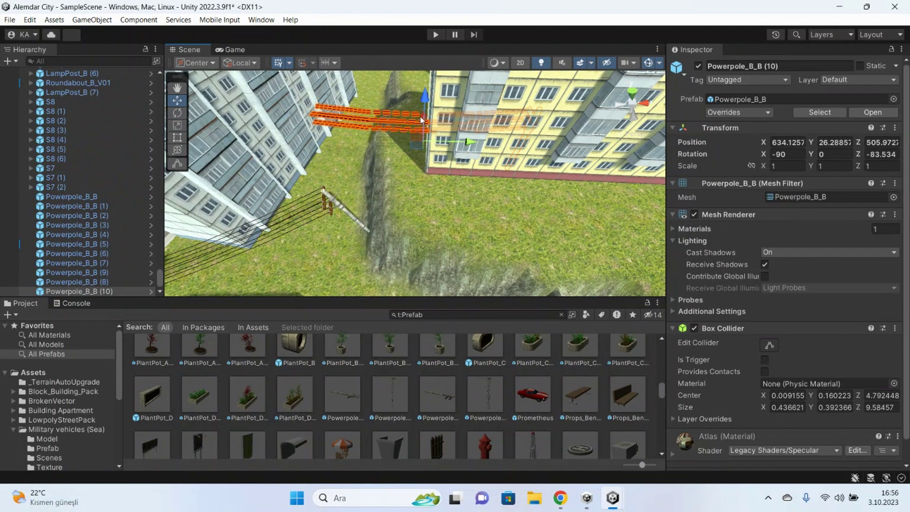
drag(420, 116, 432, 180)
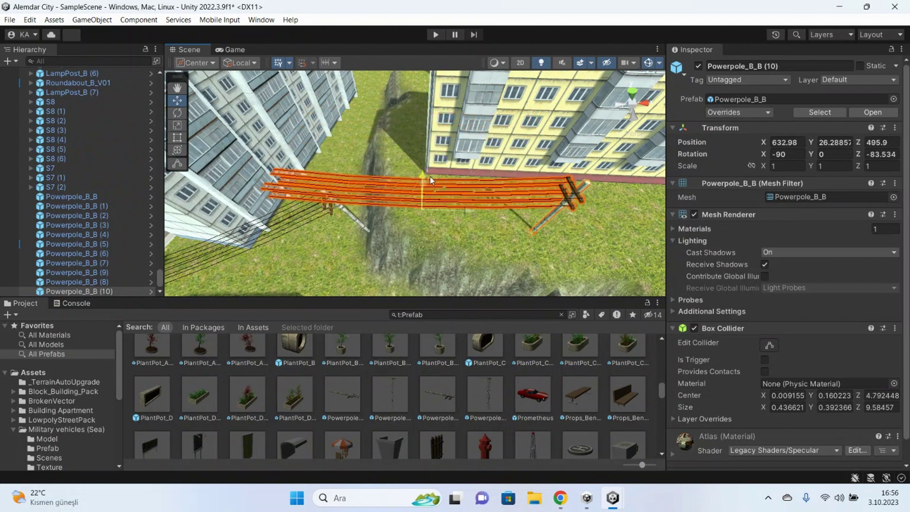
drag(482, 211, 521, 212)
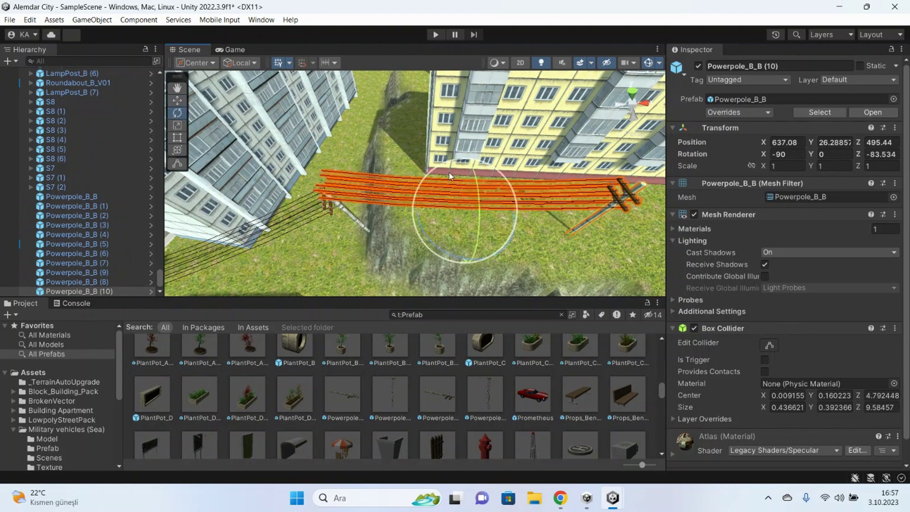
drag(454, 183, 438, 183)
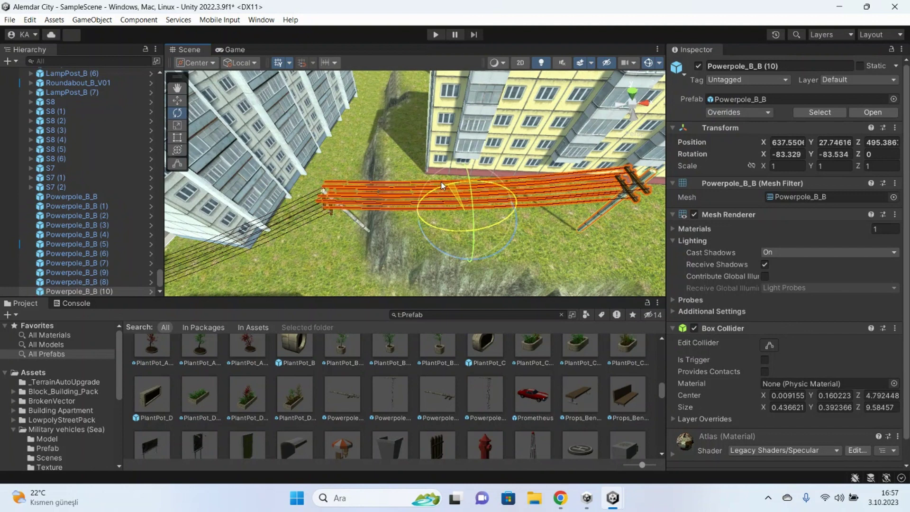
drag(438, 183, 465, 190)
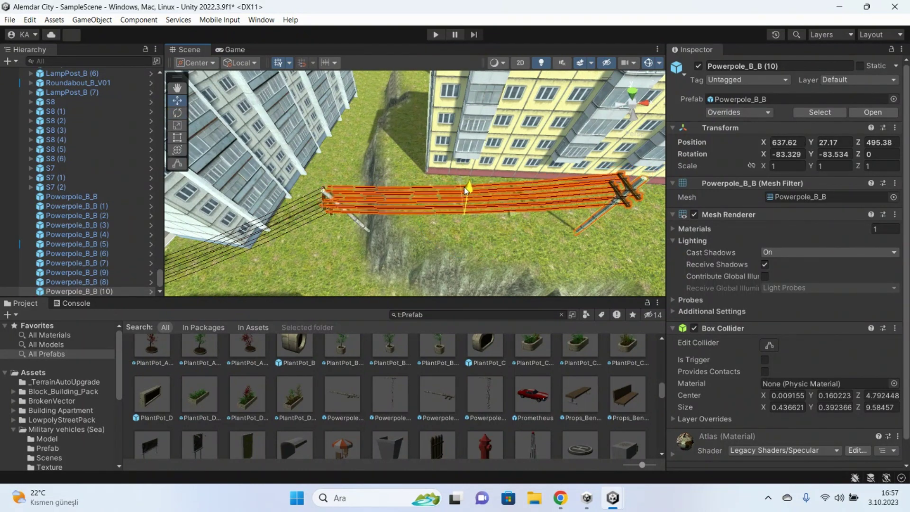
click(417, 154)
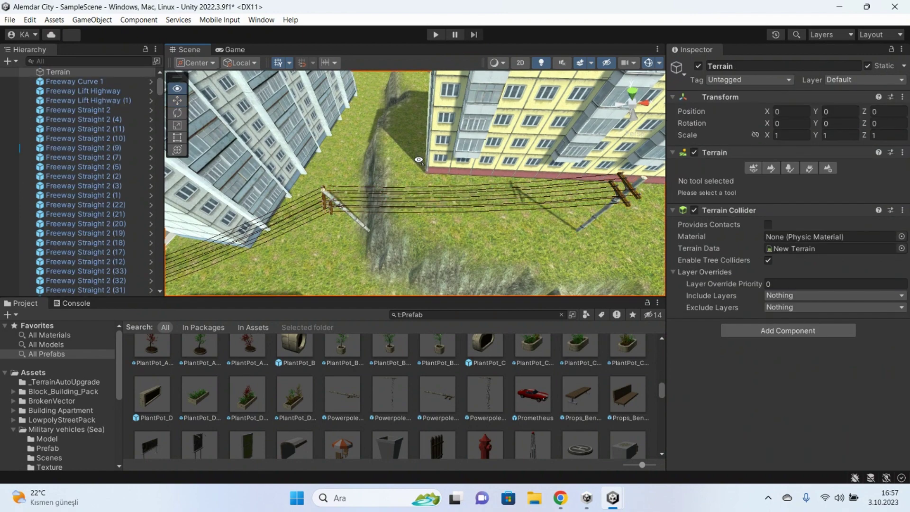
mouse_move(419, 160)
right_down()
mouse_move(413, 189)
mouse_move(350, 180)
right_up()
Duplicate the newest pole and move the copy further along the yellow building
click(350, 180)
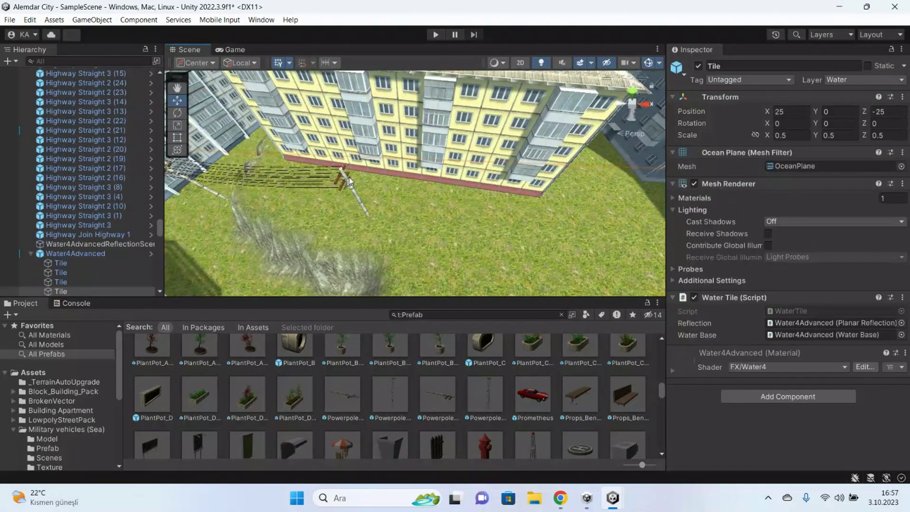
click(345, 183)
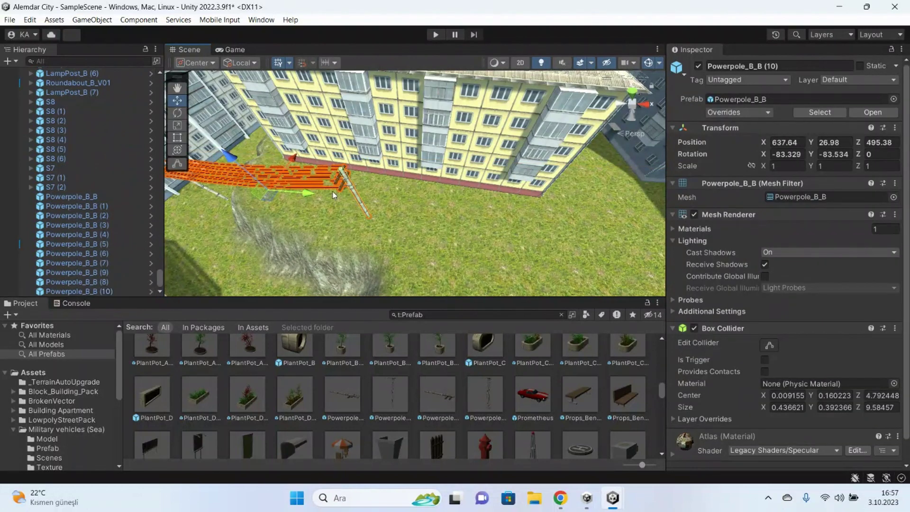
key(ctrl+d)
mouse_move(314, 192)
mouse_down()
mouse_move(519, 230)
mouse_move(261, 154)
mouse_up()
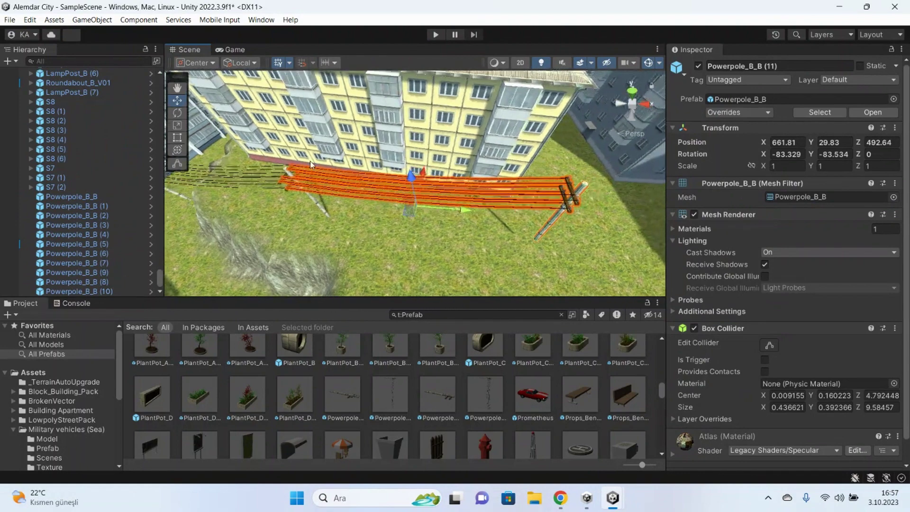
click(408, 260)
alt+drag(433, 249, 494, 242)
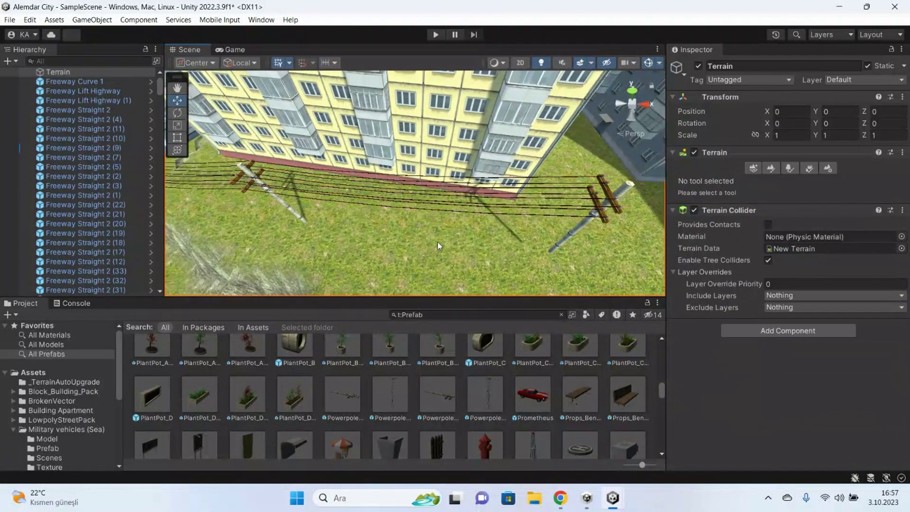
mouse_move(493, 242)
right_down()
mouse_move(268, 214)
mouse_move(406, 177)
right_up()
Stand Powerpole_B_B (11) straighter, lower it slightly and shift it to X 660.42, Z 492.8
click(405, 177)
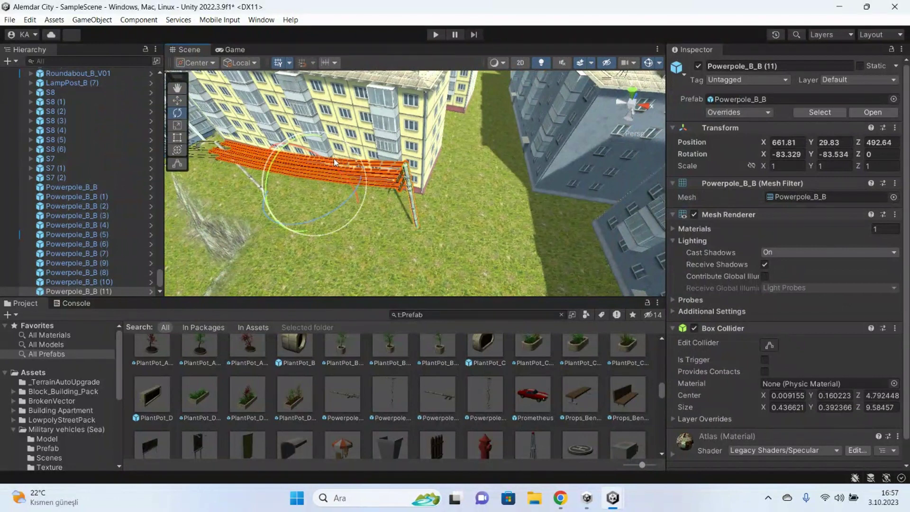
mouse_move(329, 162)
mouse_down()
mouse_move(340, 162)
mouse_move(281, 135)
mouse_up()
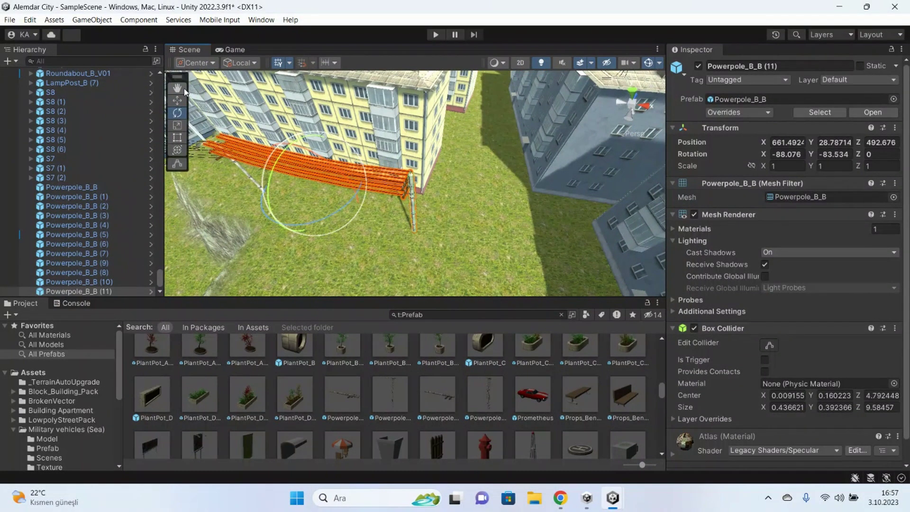
drag(290, 145, 293, 153)
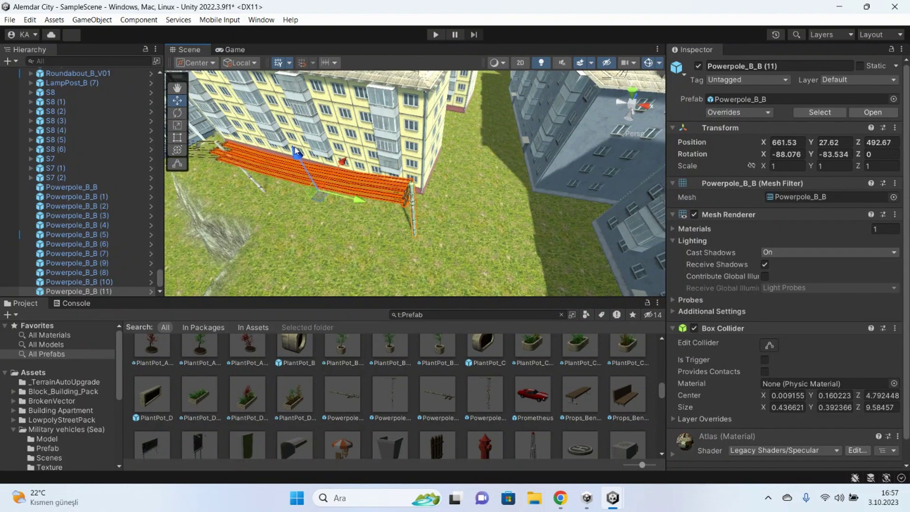
drag(296, 151, 297, 152)
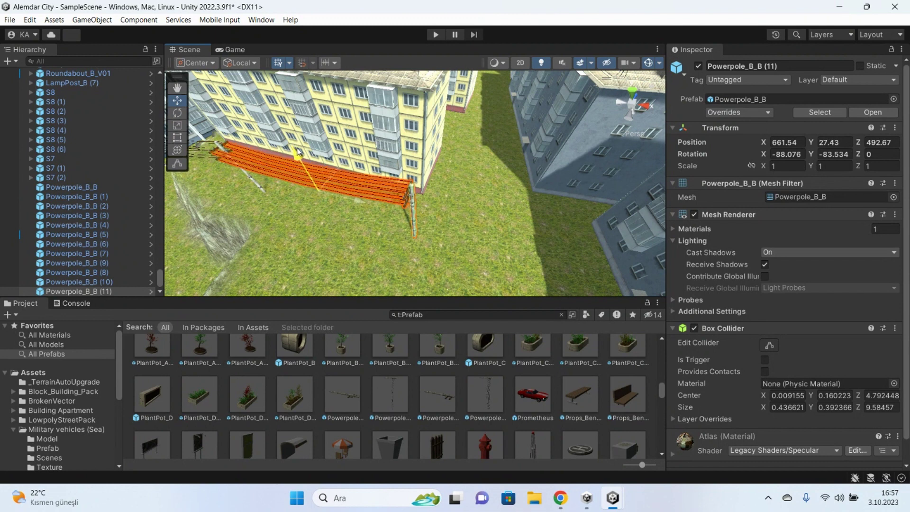
mouse_move(359, 207)
mouse_down()
mouse_move(351, 208)
mouse_move(544, 302)
mouse_move(377, 214)
mouse_move(553, 254)
mouse_move(507, 200)
mouse_move(340, 147)
mouse_move(530, 211)
mouse_move(445, 100)
mouse_move(243, 163)
mouse_up()
key(ctrl+d)
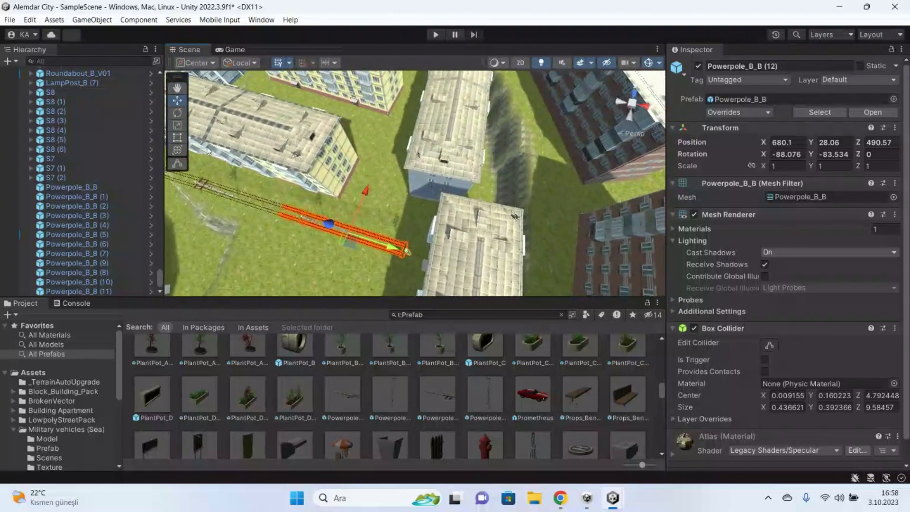
Turn Powerpole_B_B (12) to follow the street and slide it into the gap between the buildings
drag(321, 247, 391, 237)
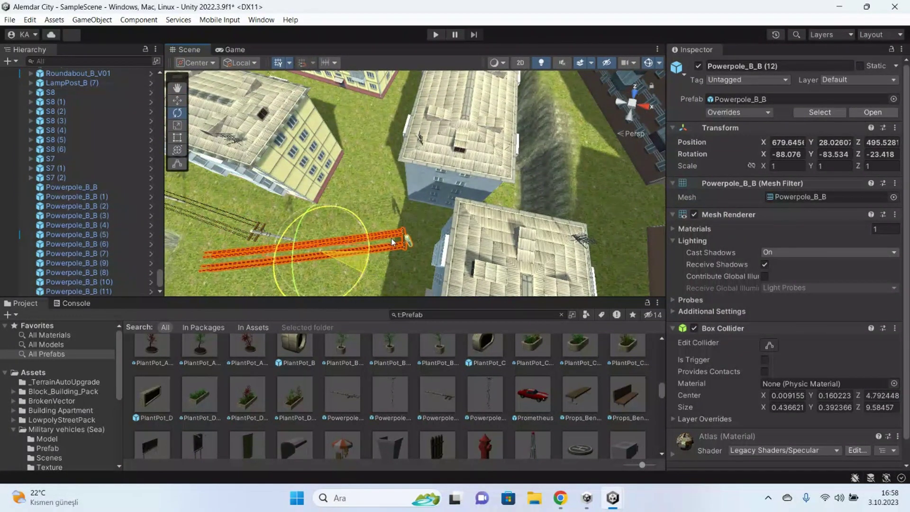
click(183, 101)
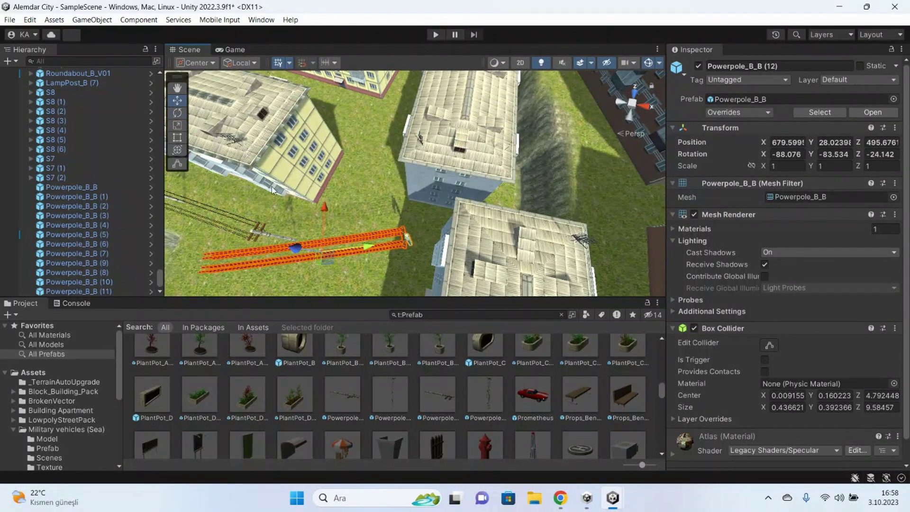
drag(323, 210, 324, 190)
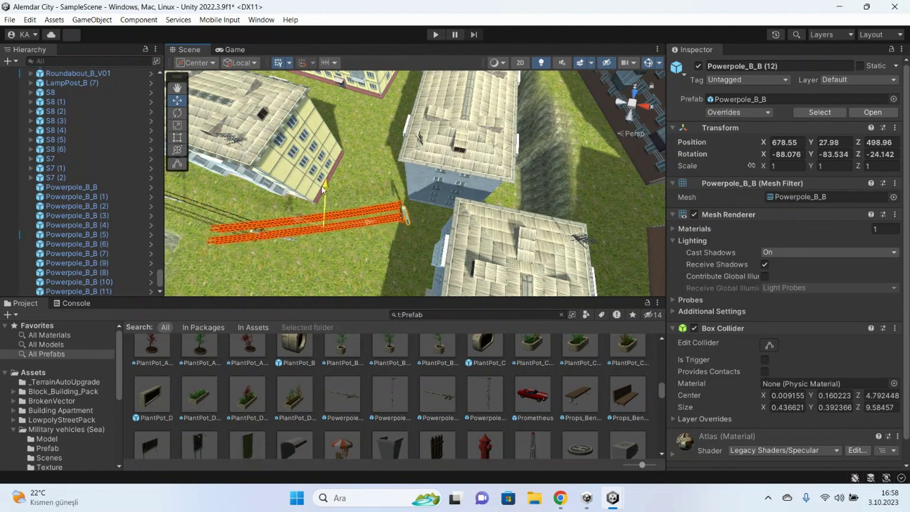
drag(399, 230, 410, 234)
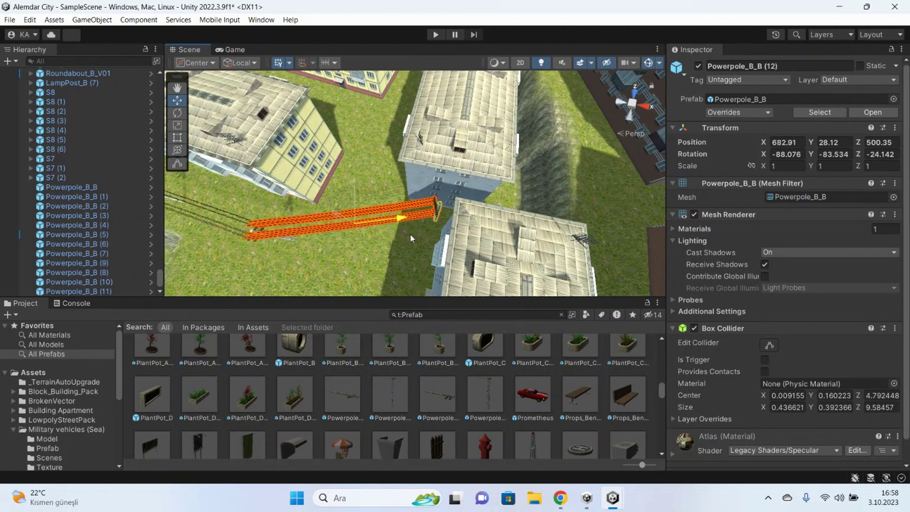
drag(356, 179, 355, 180)
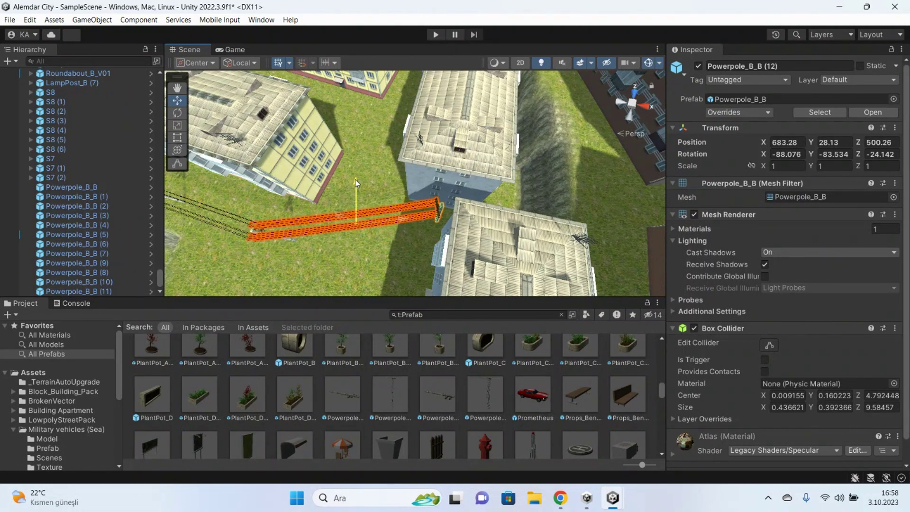
mouse_move(355, 180)
right_down()
mouse_move(412, 211)
mouse_move(372, 236)
mouse_move(382, 243)
mouse_move(534, 231)
right_up()
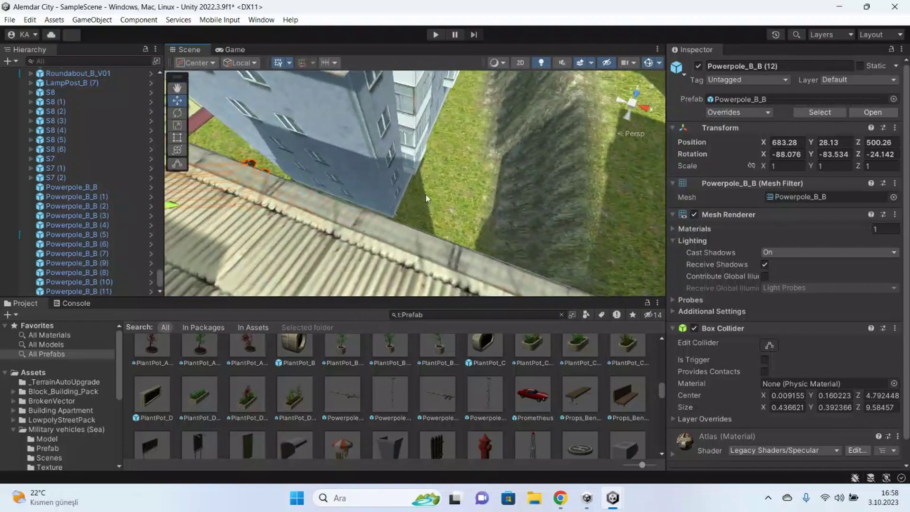
right_drag(534, 232, 176, 116)
Re-aim Powerpole_B_B (12) to rotation -115.251, lower it, and stretch its Y scale to 1.1708
click(176, 116)
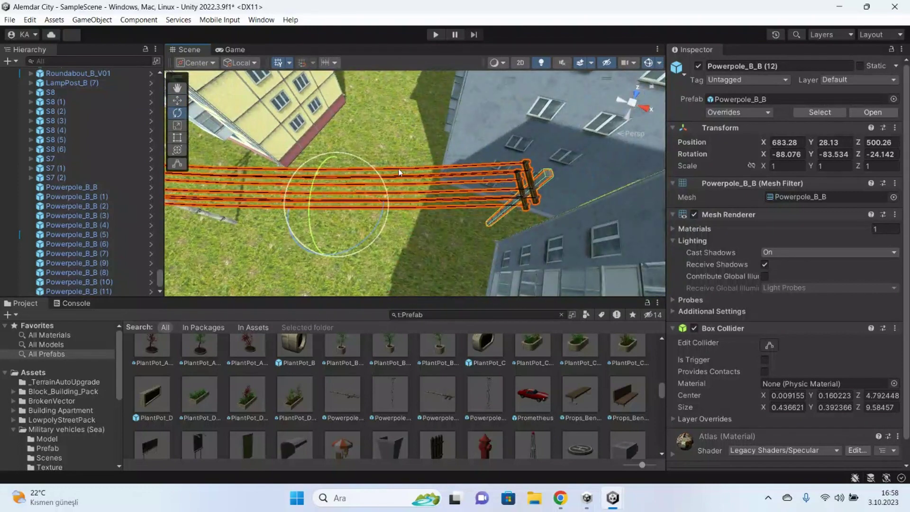
drag(351, 190, 355, 189)
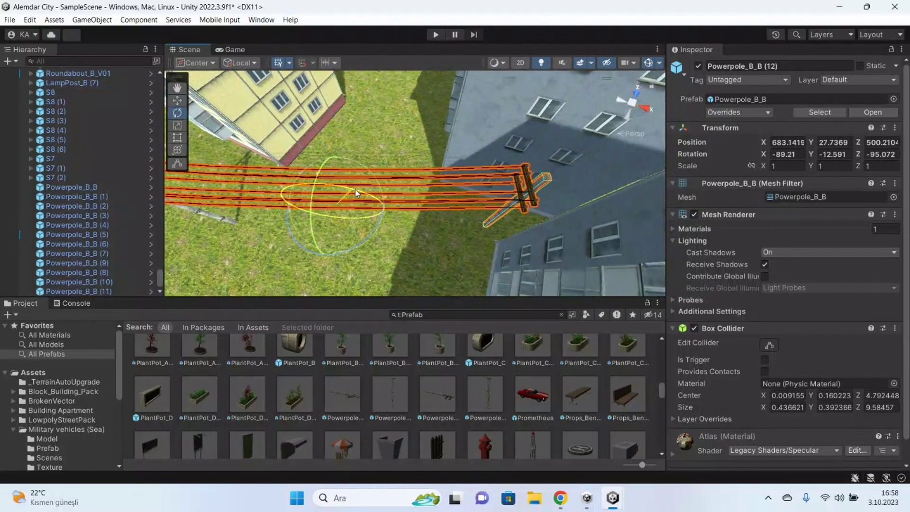
right_drag(355, 190, 267, 131)
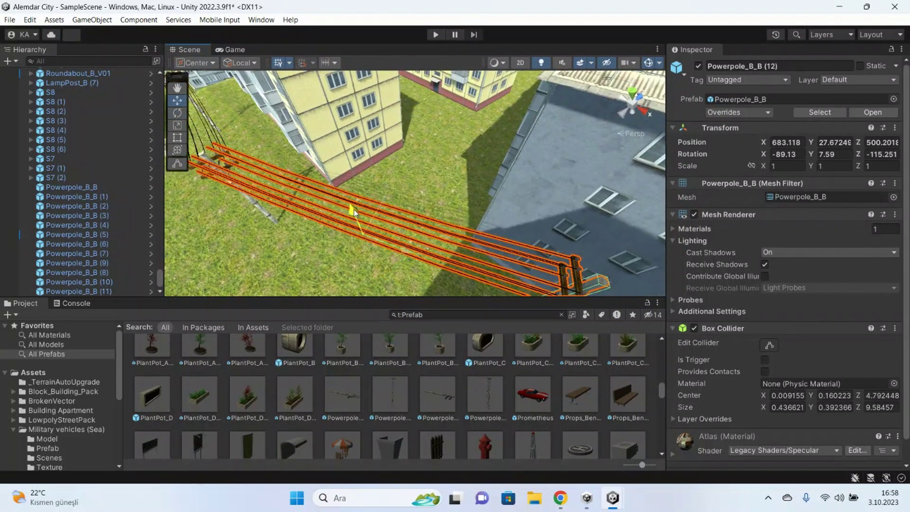
drag(354, 212, 359, 215)
mouse_move(359, 214)
right_down()
mouse_move(443, 246)
mouse_move(366, 238)
right_up()
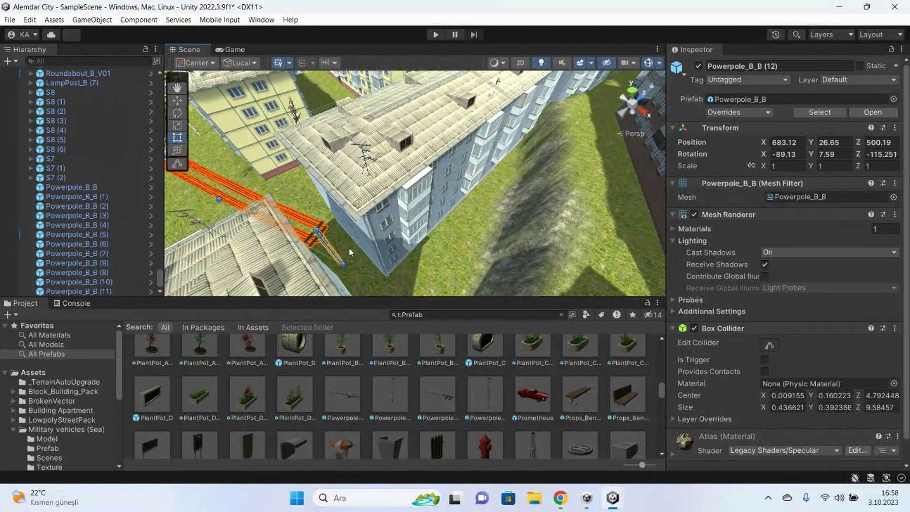
drag(325, 239, 411, 284)
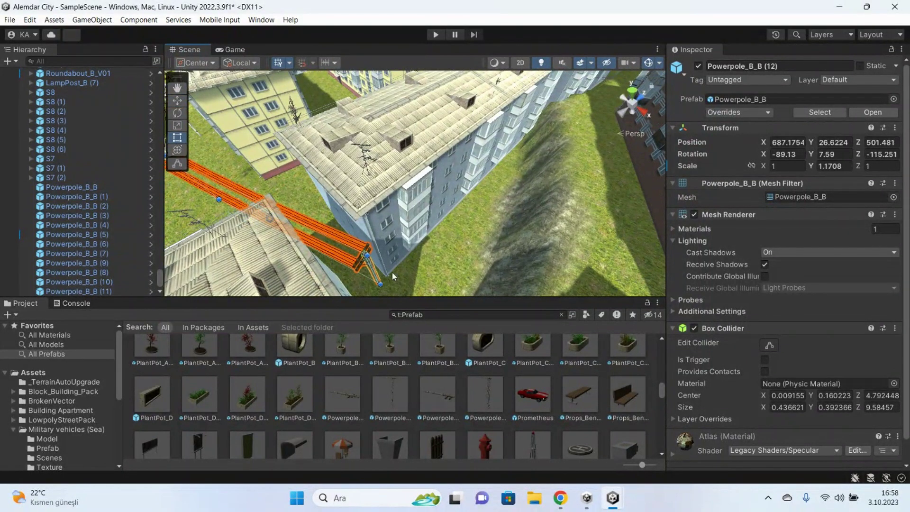
Frame the nearby apartment building, then orbit and zoom toward the tree-lined curved road
click(428, 233)
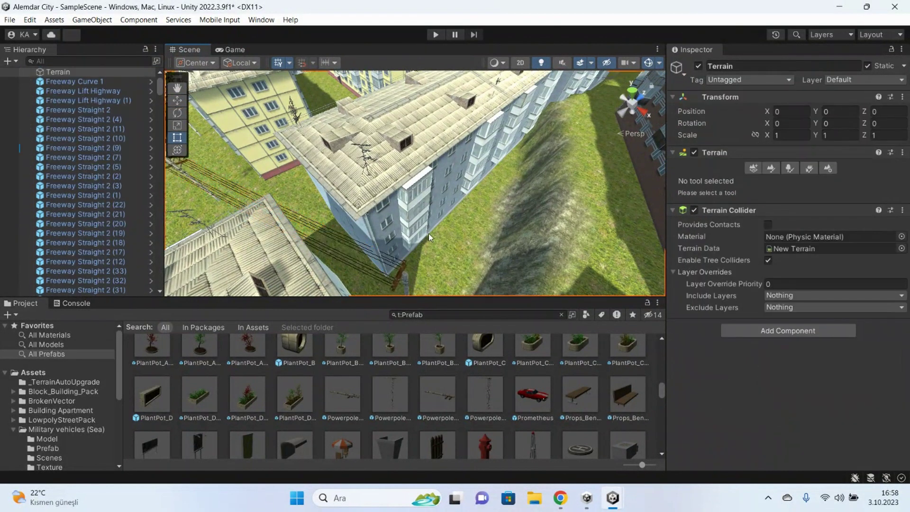
click(428, 233)
key(f)
mouse_move(440, 229)
right_down()
mouse_move(322, 228)
mouse_move(553, 227)
right_up()
scroll(553, 226, down, 6)
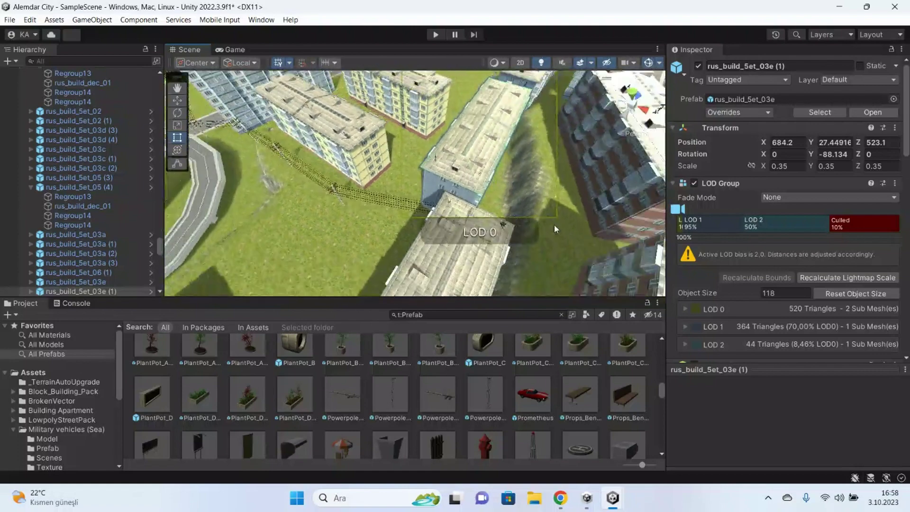
mouse_move(554, 223)
right_down()
mouse_move(489, 211)
mouse_move(422, 294)
right_up()
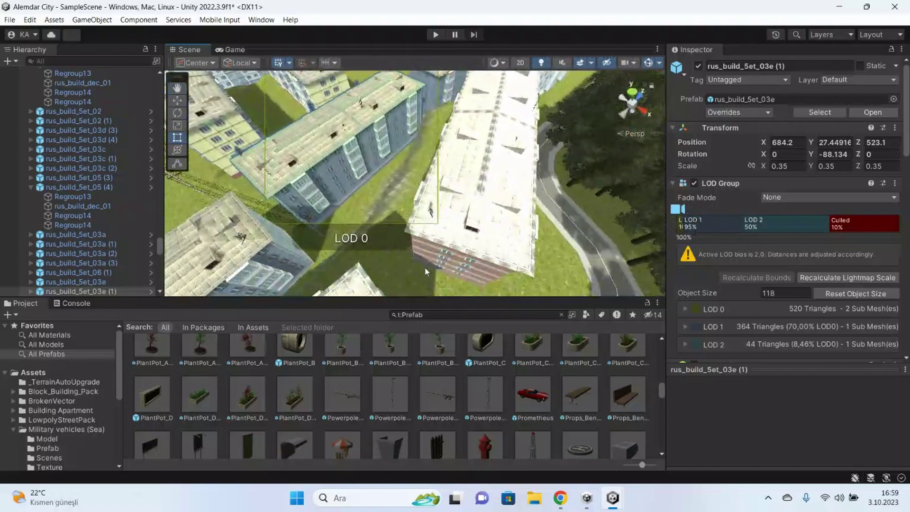
right_drag(422, 295, 525, 316)
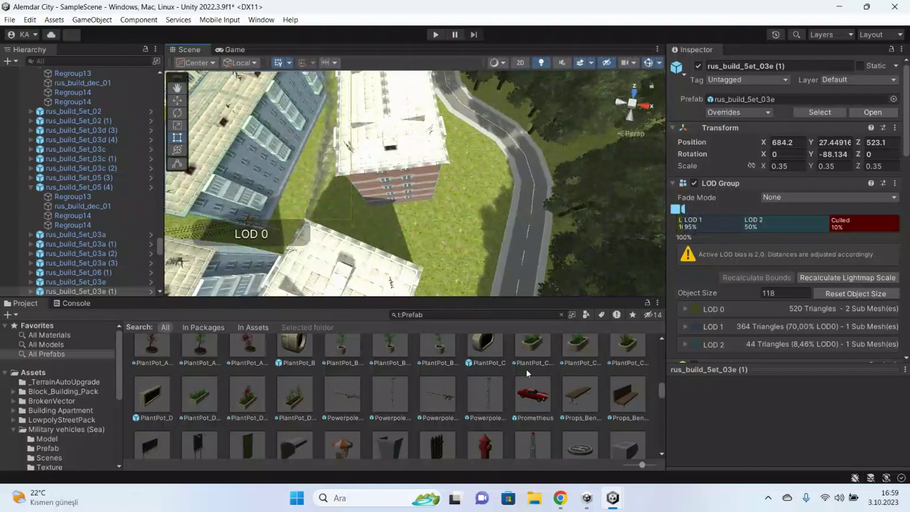
Rotate Powerpole_B_B (13) to turn its wires and slide it along the road
click(482, 240)
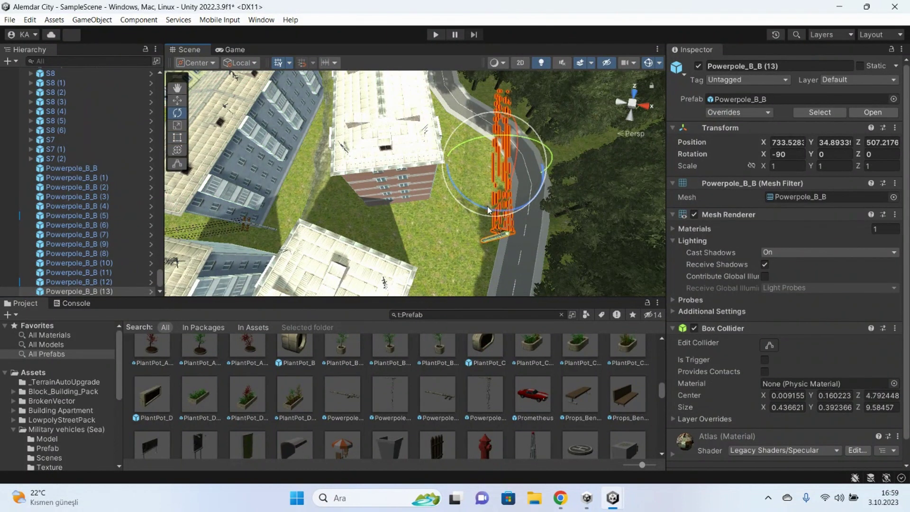
drag(488, 210, 374, 191)
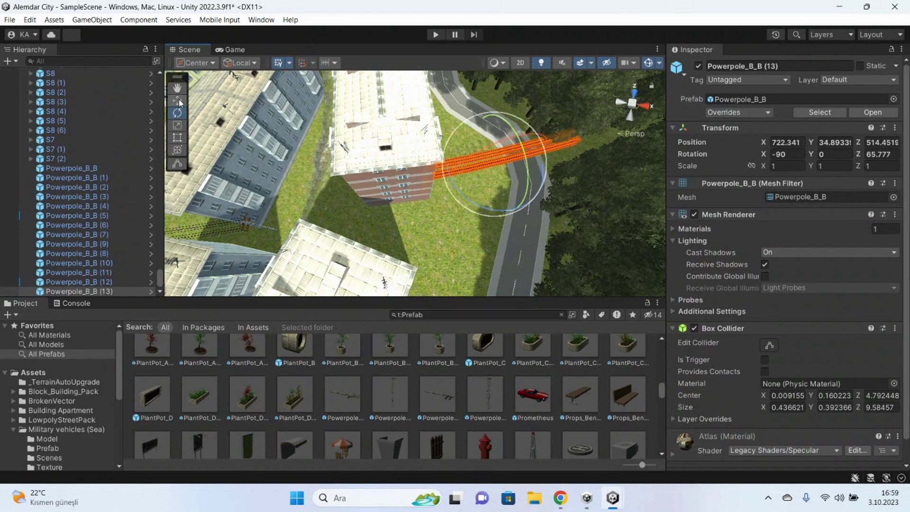
key(w)
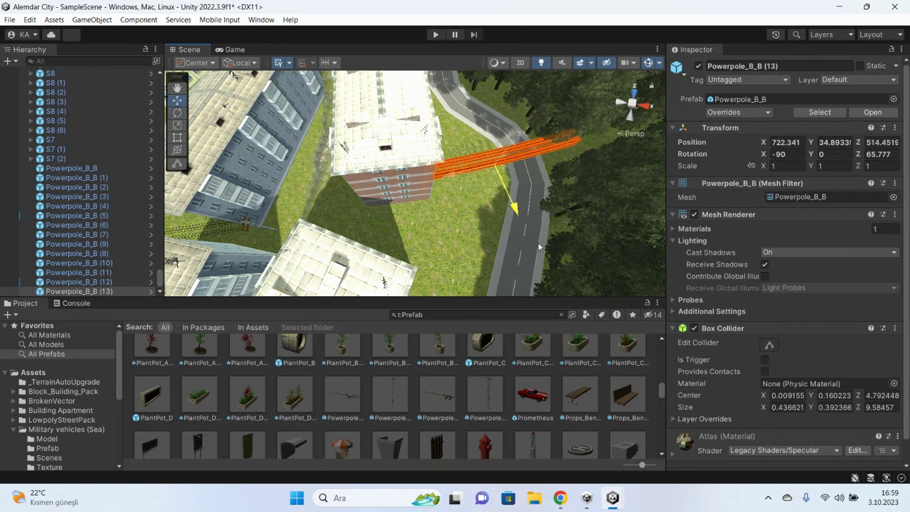
drag(538, 243, 559, 284)
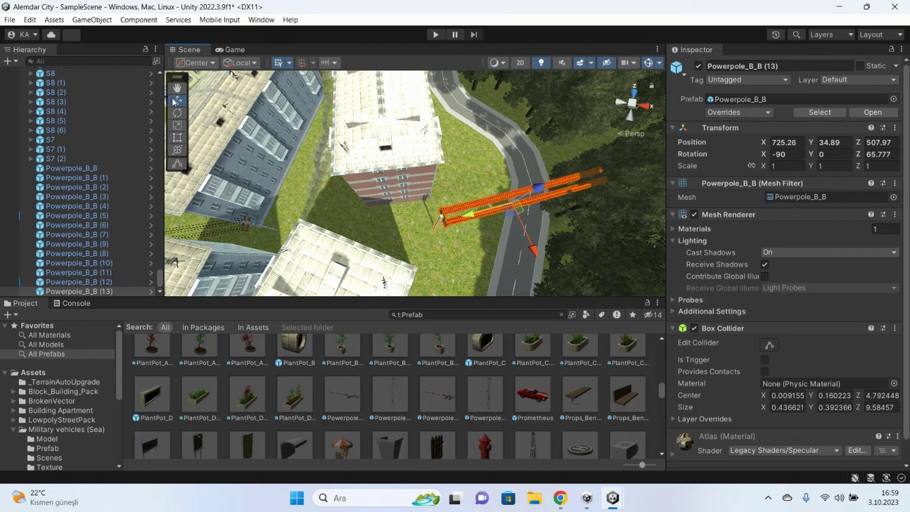
key(e)
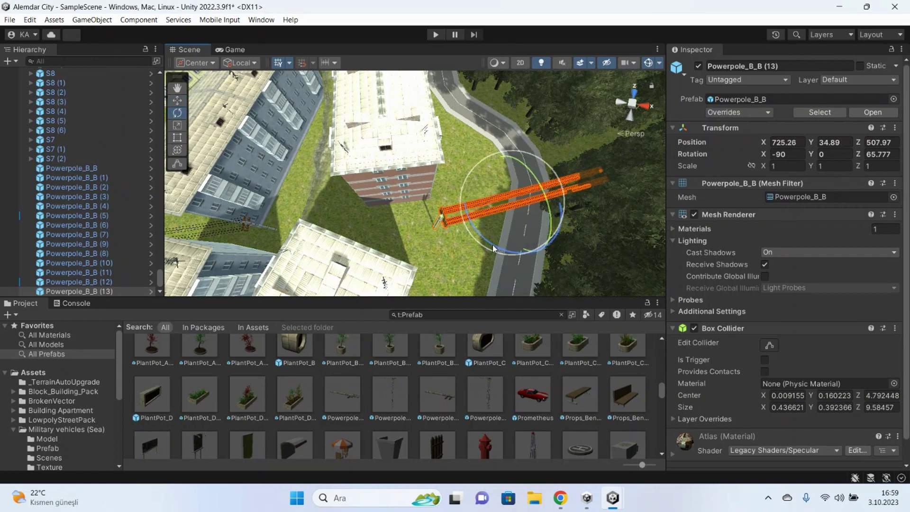
mouse_move(493, 244)
mouse_down()
mouse_move(470, 244)
mouse_move(529, 266)
mouse_up()
Settle the pole at X 725.06, Z 507.75 and duplicate it as Powerpole_B_B (14) at X 701.25, Z 502.43
click(178, 102)
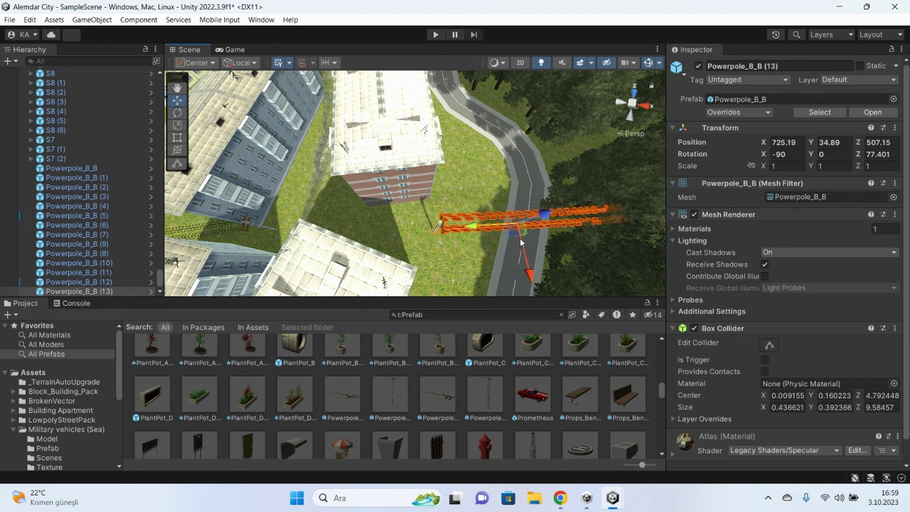
drag(519, 237, 520, 238)
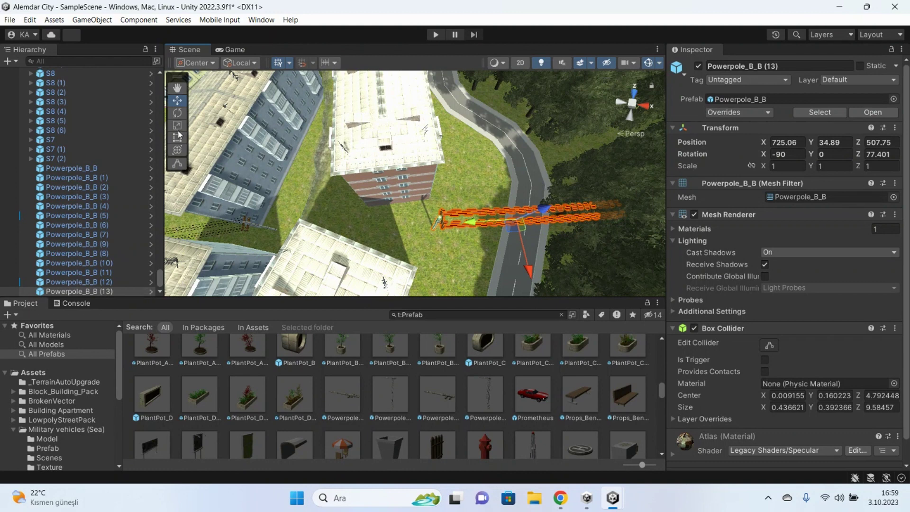
alt+drag(312, 189, 599, 99)
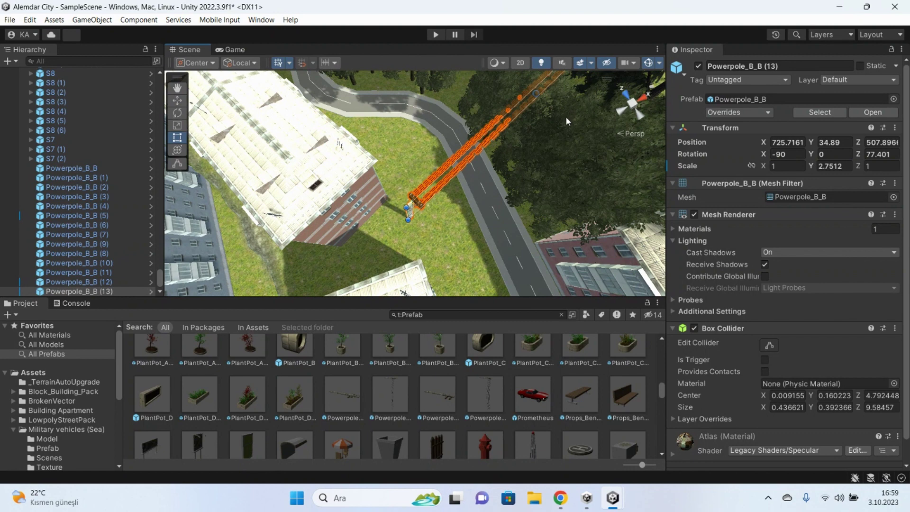
key(ctrl+z)
mouse_move(499, 186)
alt+mouse_down()
mouse_move(372, 175)
mouse_move(169, 111)
alt+mouse_up()
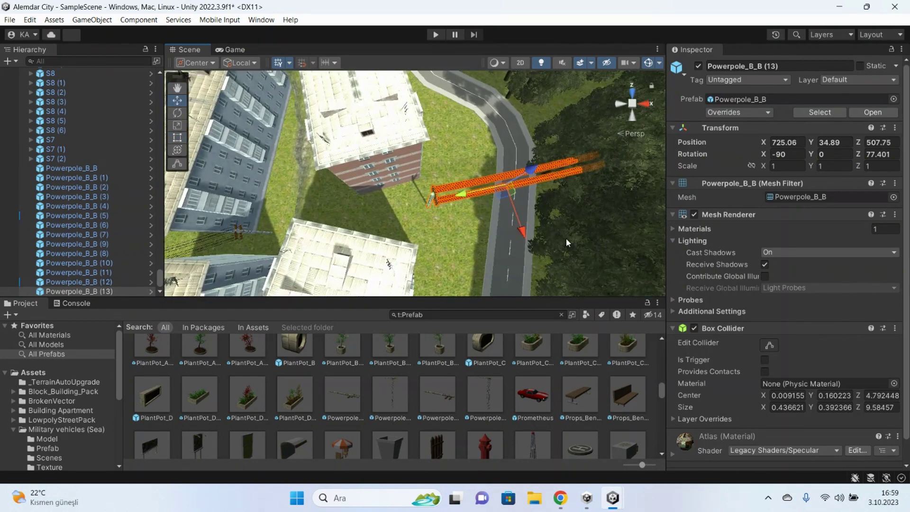
key(ctrl+d)
drag(463, 197, 303, 194)
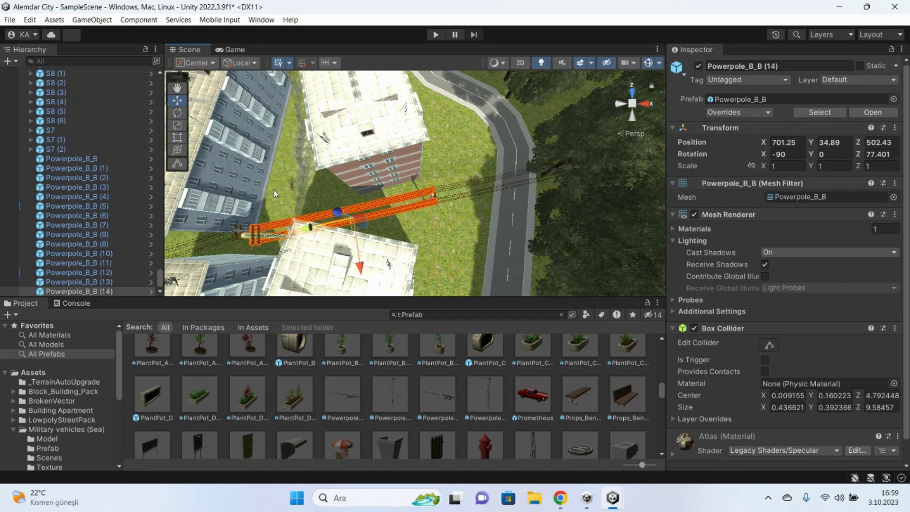
Turn Powerpole_B_B (14) slightly on its Z axis and nudge it into place
click(178, 113)
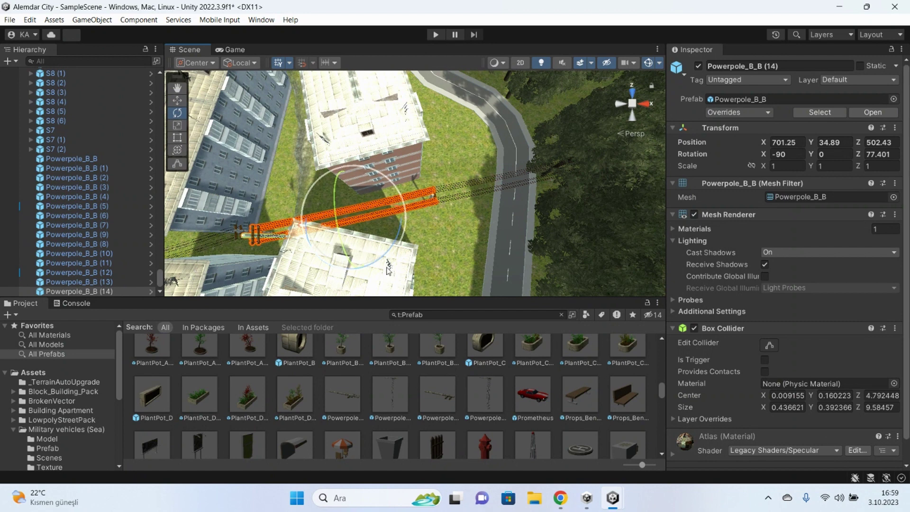
drag(383, 259, 377, 261)
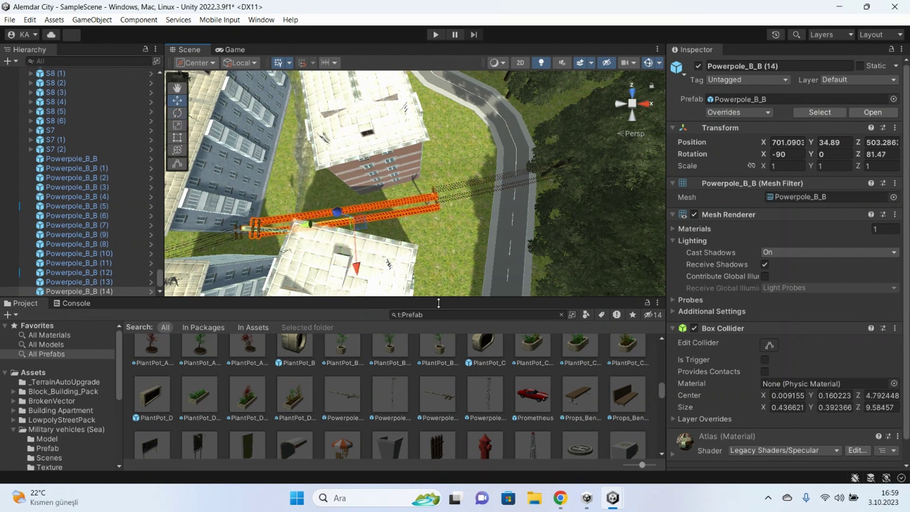
scroll(329, 279, up, 5)
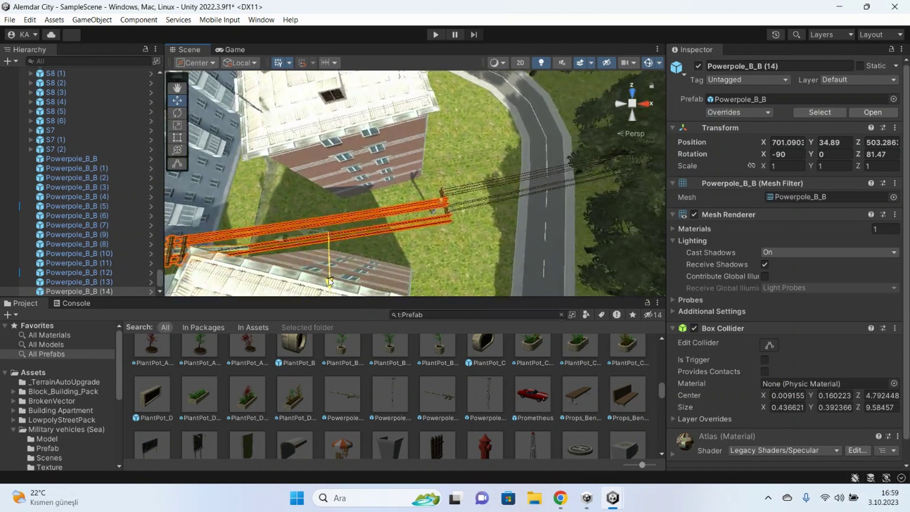
drag(329, 280, 339, 271)
middle_drag(339, 271, 356, 265)
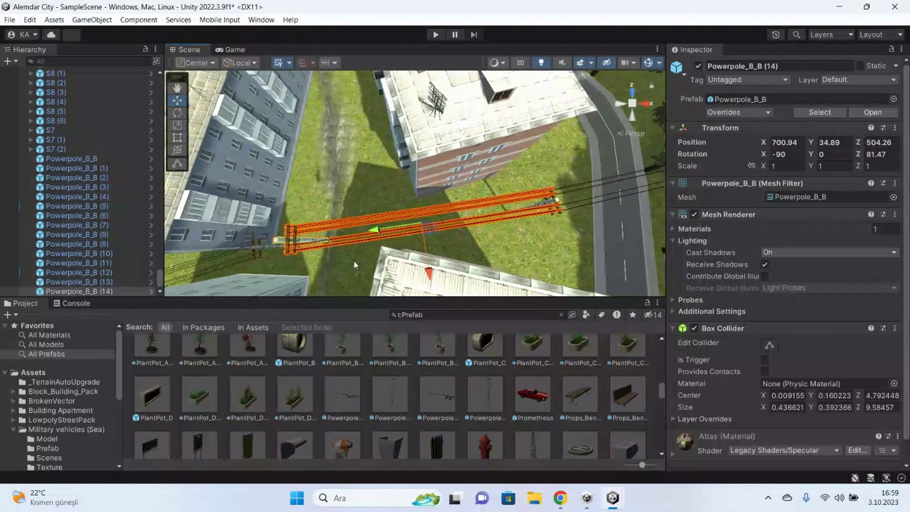
alt+drag(356, 264, 495, 233)
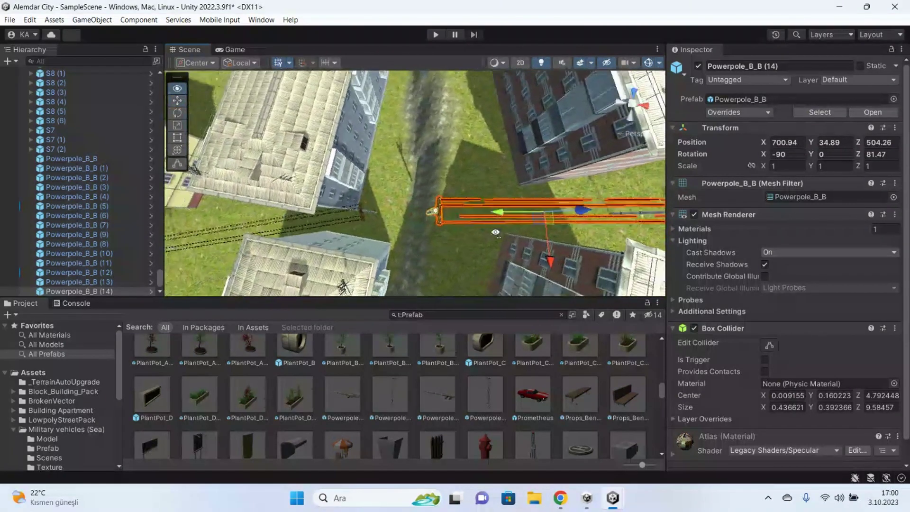
alt+drag(495, 233, 451, 218)
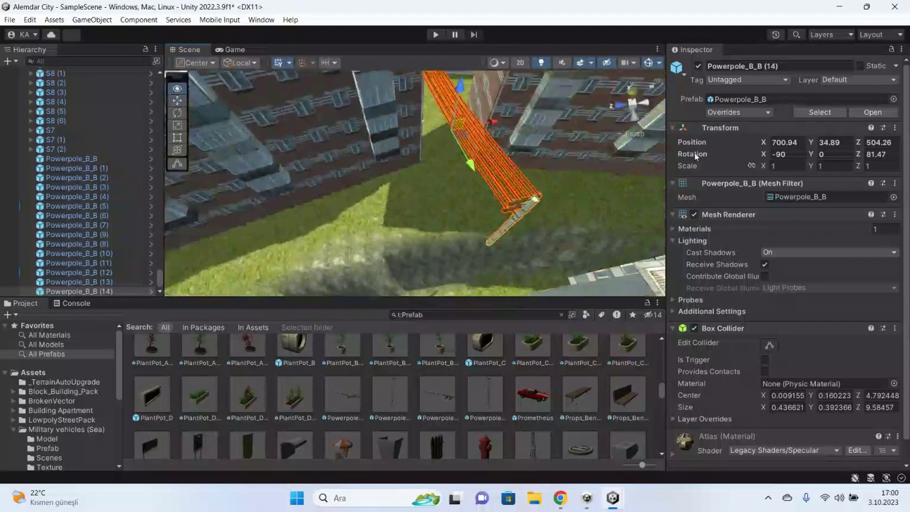
alt+drag(695, 157, 199, 118)
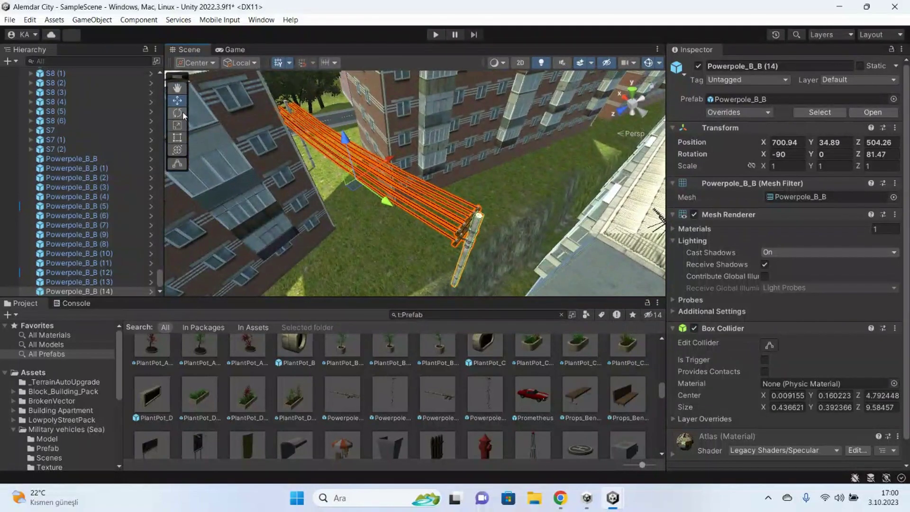
Tilt the pole to match the wires and lower it to X 702.31, Y 31.66, Z 504.46
click(183, 114)
drag(368, 158, 377, 174)
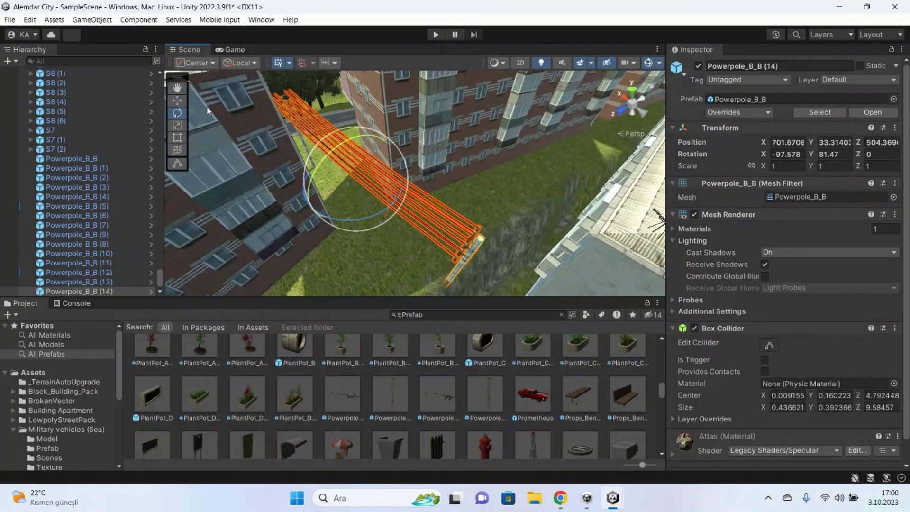
click(183, 101)
drag(350, 140, 354, 154)
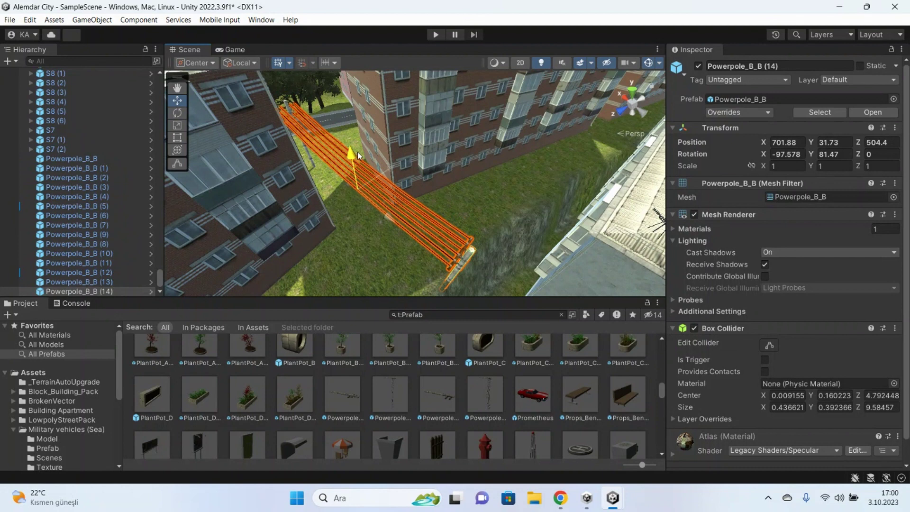
drag(357, 152, 359, 153)
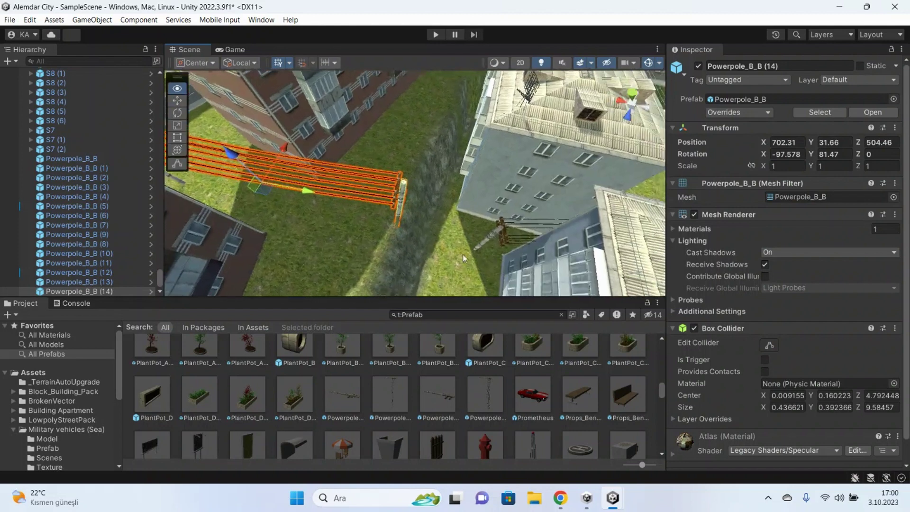
right_drag(365, 217, 434, 215)
click(434, 215)
mouse_move(525, 194)
right_down()
mouse_move(539, 206)
mouse_move(601, 184)
mouse_move(649, 181)
right_up()
key(Delete)
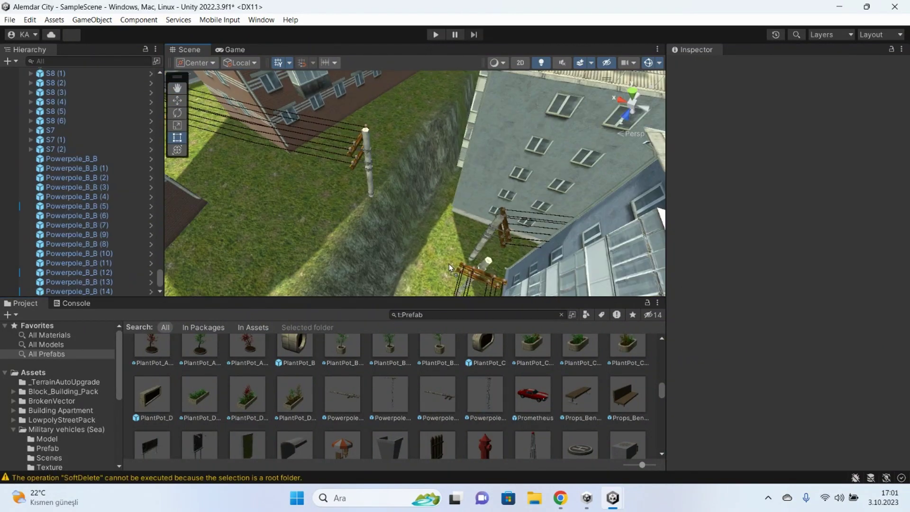
Turn Powerpole_B_B (15) toward the next pole, move it closer and shorten it to about 0.58
click(436, 235)
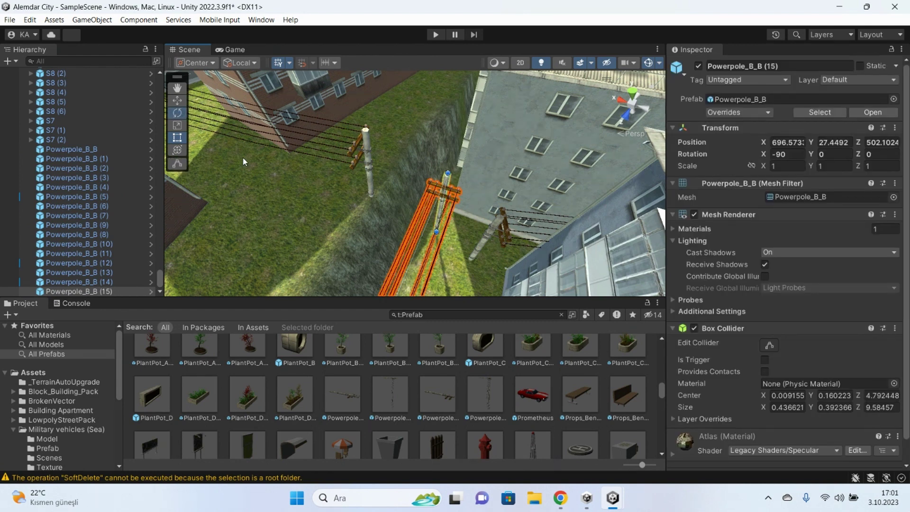
right_drag(426, 250, 364, 262)
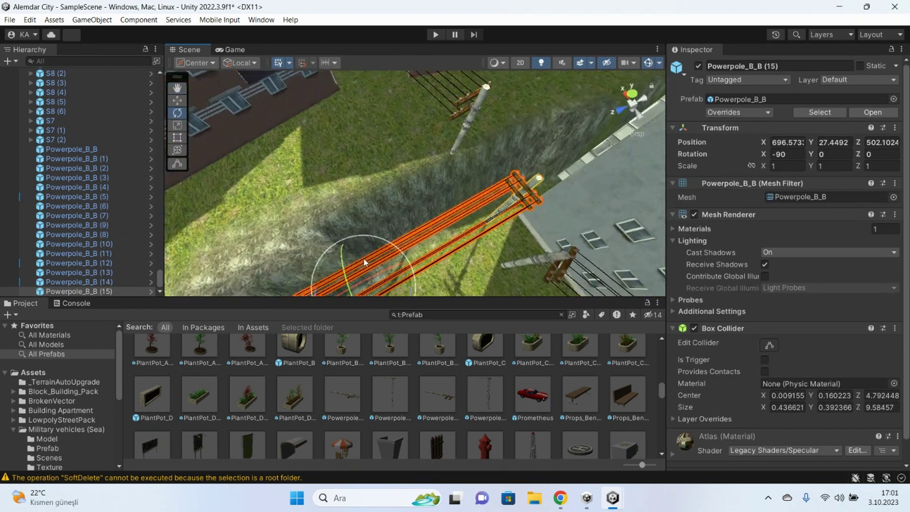
mouse_move(413, 290)
mouse_down()
mouse_move(230, 392)
mouse_move(155, 244)
mouse_up()
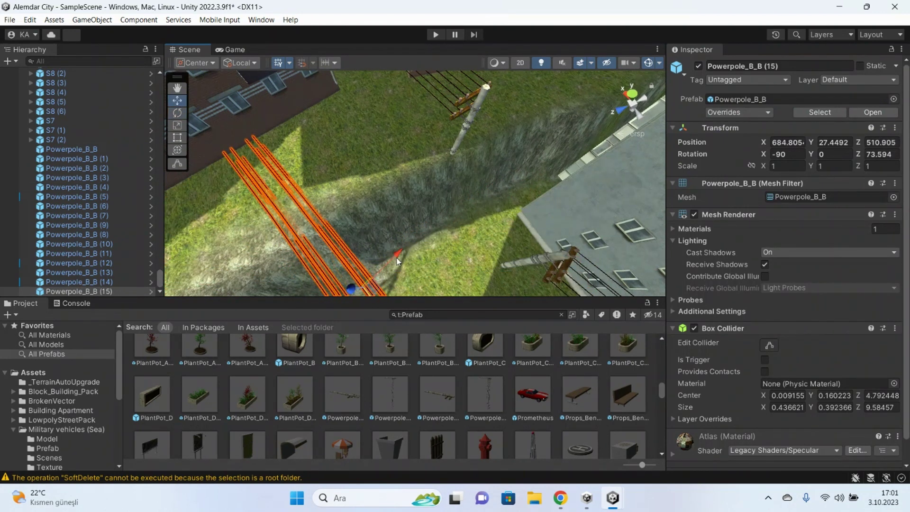
drag(397, 261, 525, 205)
right_drag(525, 204, 398, 124)
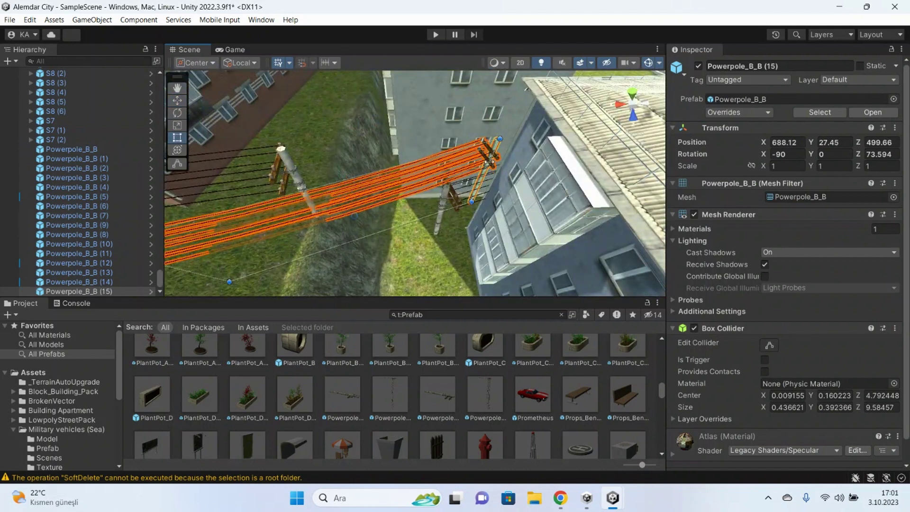
drag(393, 183, 370, 184)
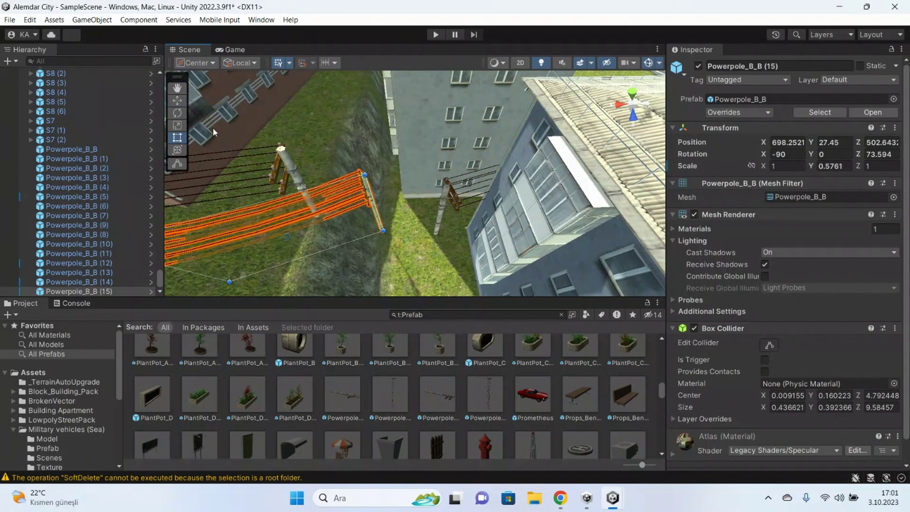
Tilt the line toward the far pole, set it at X 696.197, Y 27.2278, Z 503.7777 with Y scale 0.45
click(173, 107)
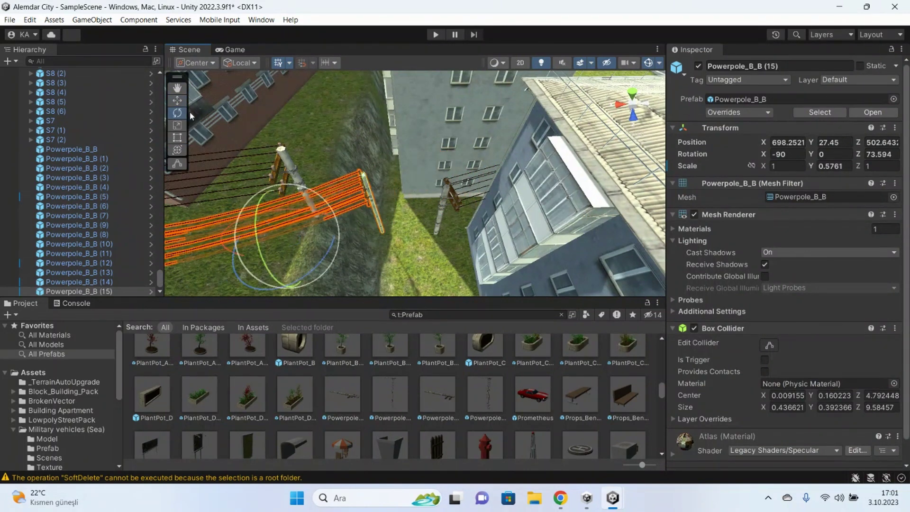
drag(278, 216, 293, 287)
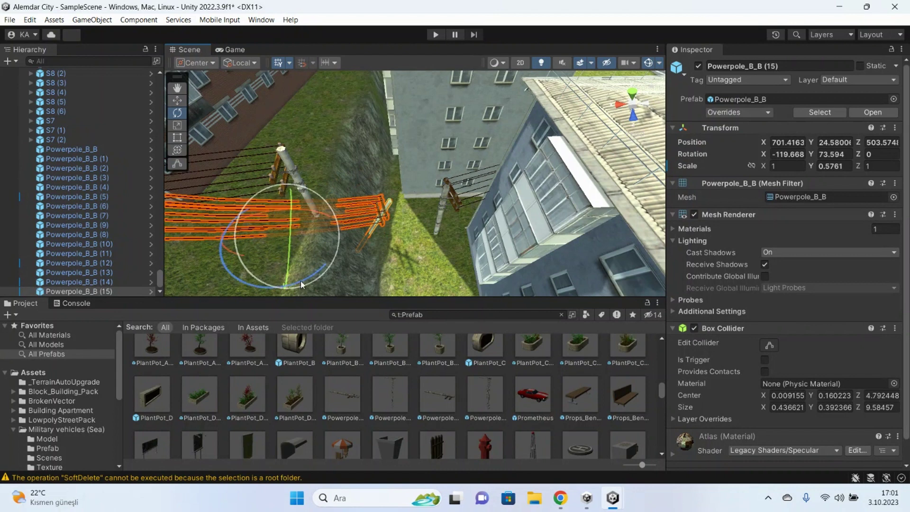
mouse_move(301, 281)
mouse_down()
mouse_move(284, 282)
mouse_move(220, 218)
mouse_up()
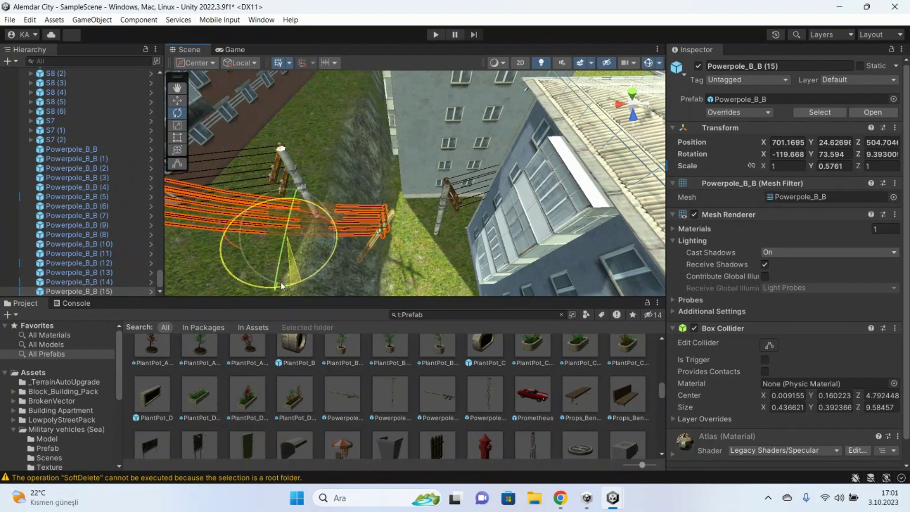
click(173, 101)
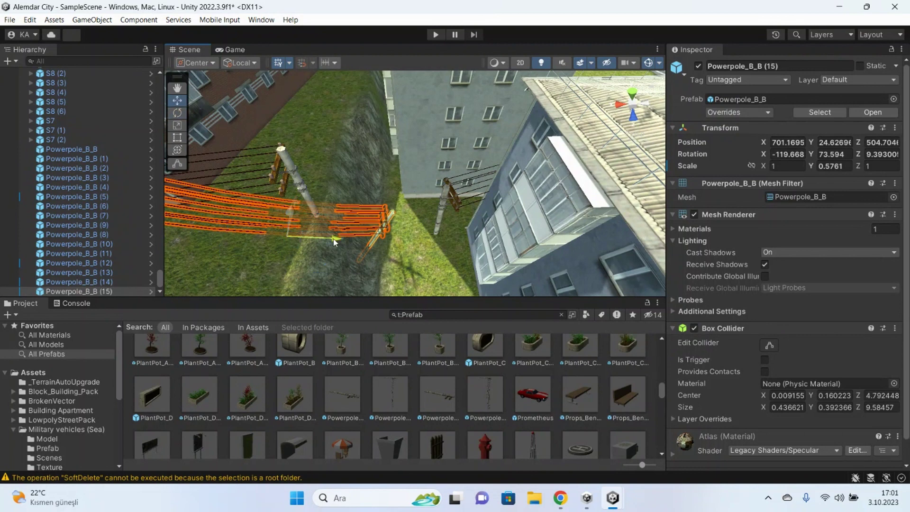
mouse_move(334, 241)
mouse_down()
mouse_move(433, 211)
mouse_move(417, 215)
mouse_up()
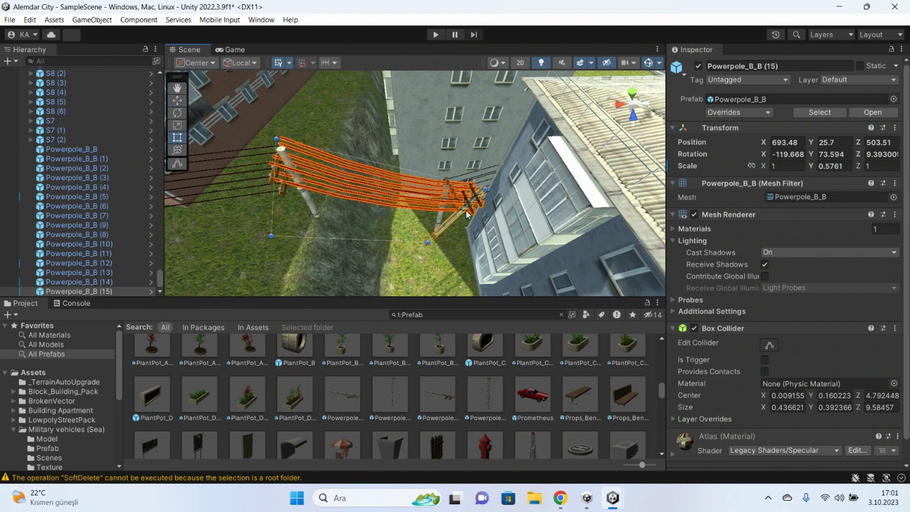
drag(463, 210, 435, 208)
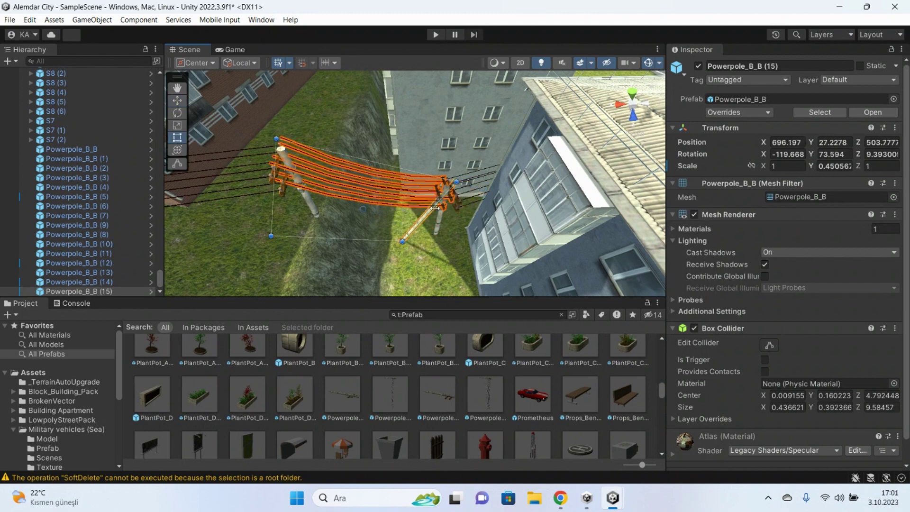
Zoom out over the apartment blocks, selecting then clearing building rus_build_5et_03e (1)
click(493, 234)
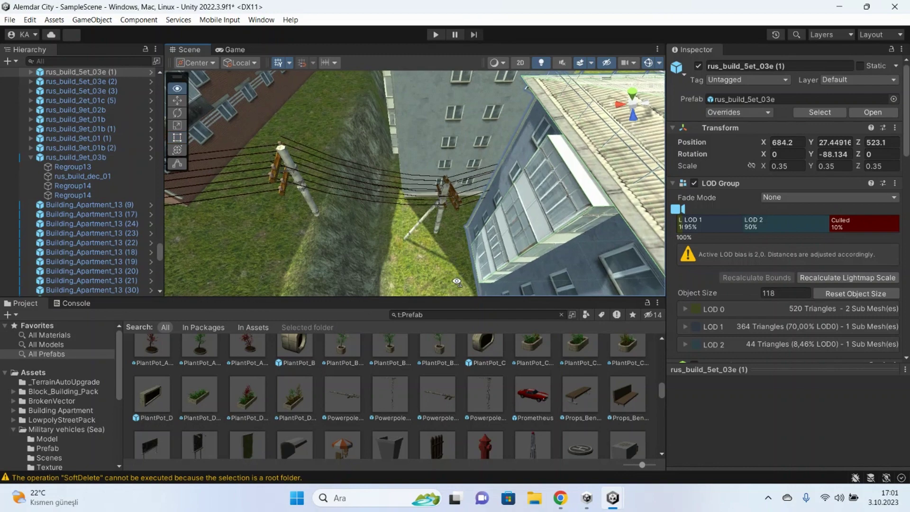
scroll(424, 214, down, 3)
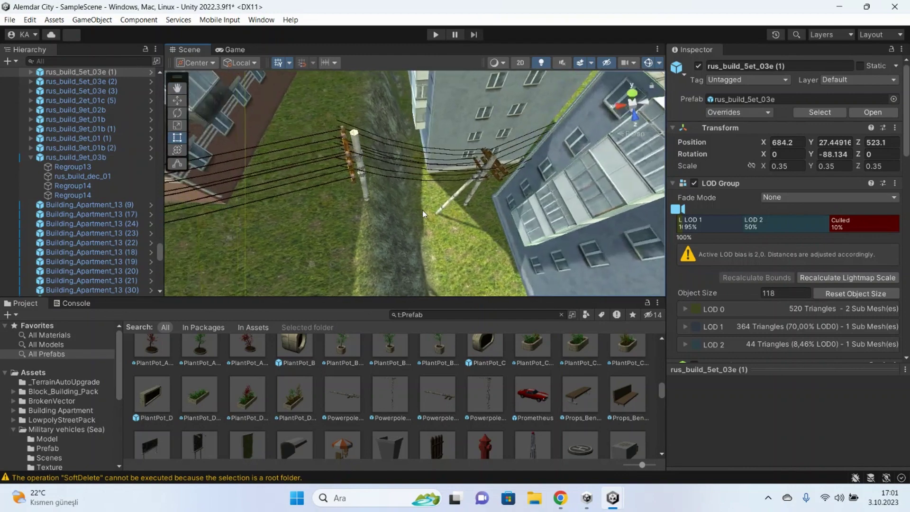
scroll(423, 213, down, 3)
scroll(405, 144, down, 2)
scroll(405, 143, down, 3)
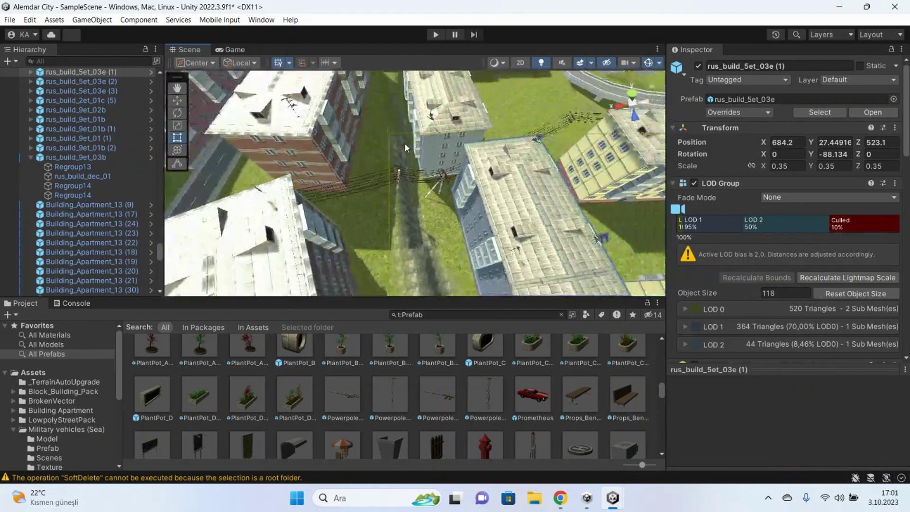
scroll(405, 143, down, 3)
scroll(416, 155, down, 3)
scroll(416, 155, down, 3)
scroll(416, 155, down, 2)
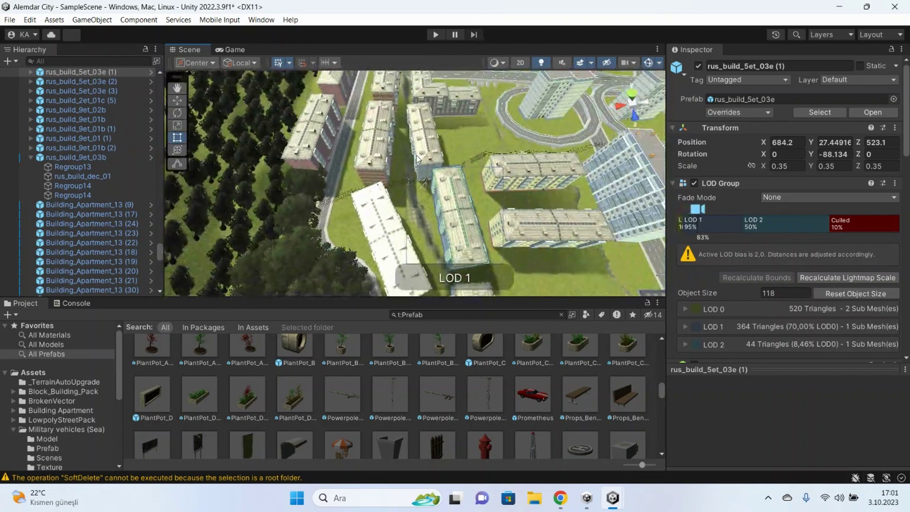
scroll(416, 155, down, 2)
scroll(429, 148, down, 2)
scroll(447, 150, up, 3)
click(447, 150)
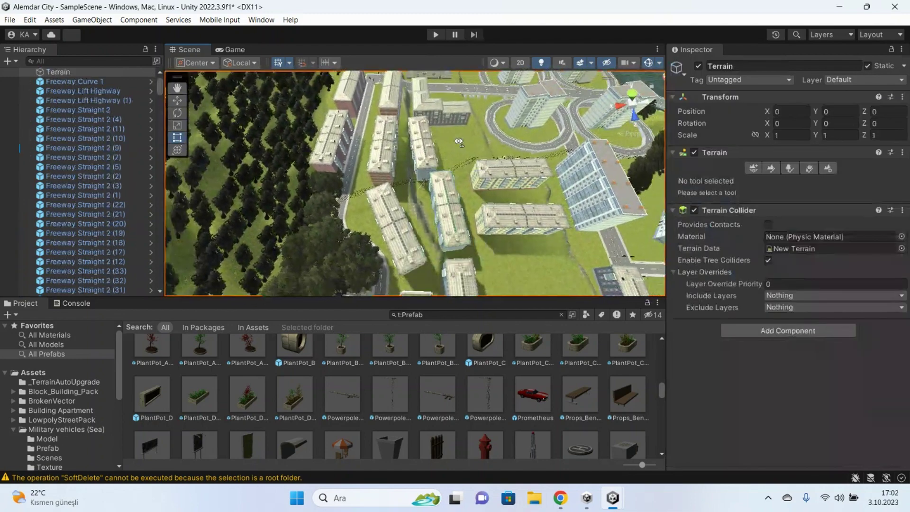
scroll(459, 147, up, 3)
scroll(471, 144, up, 2)
scroll(476, 142, down, 2)
scroll(493, 138, down, 2)
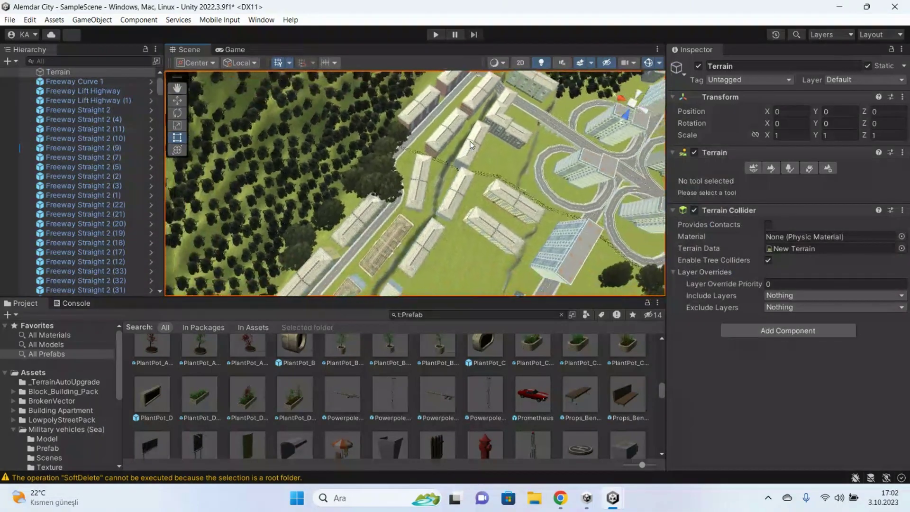
scroll(511, 134, down, 2)
scroll(530, 128, down, 2)
Fly the view across the buildings to the stadium's corner power pole
mouse_move(530, 128)
right_down()
mouse_move(265, 130)
mouse_move(297, 144)
mouse_move(291, 118)
right_up()
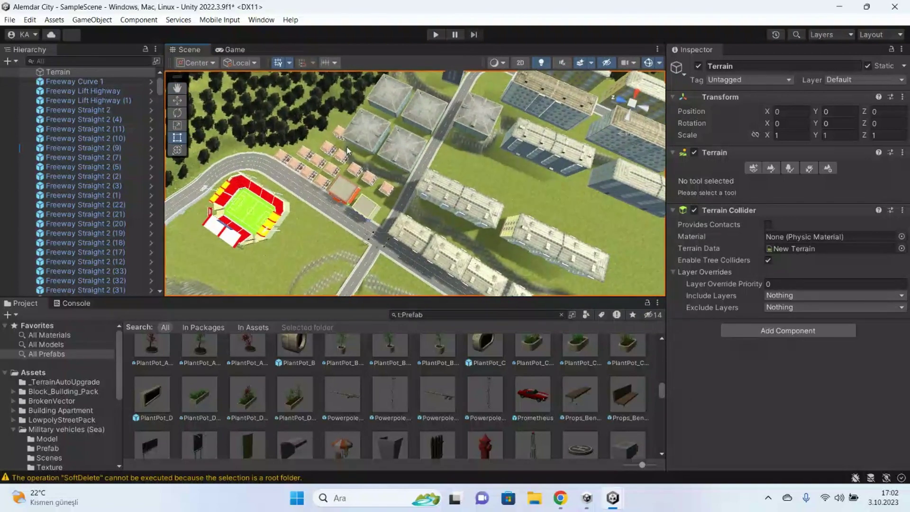
mouse_move(291, 119)
right_down()
mouse_move(517, 151)
mouse_move(398, 185)
mouse_move(305, 145)
right_up()
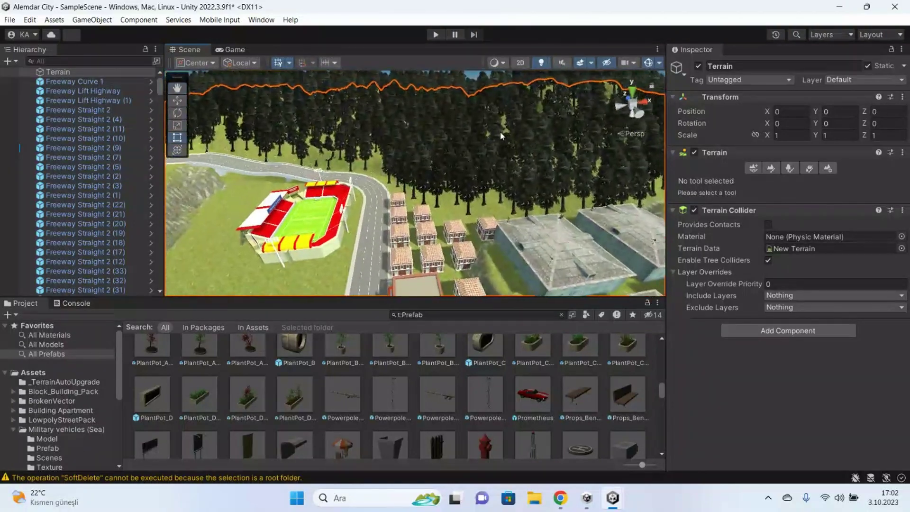
mouse_move(305, 145)
right_down()
mouse_move(403, 155)
mouse_move(322, 241)
mouse_move(368, 242)
right_up()
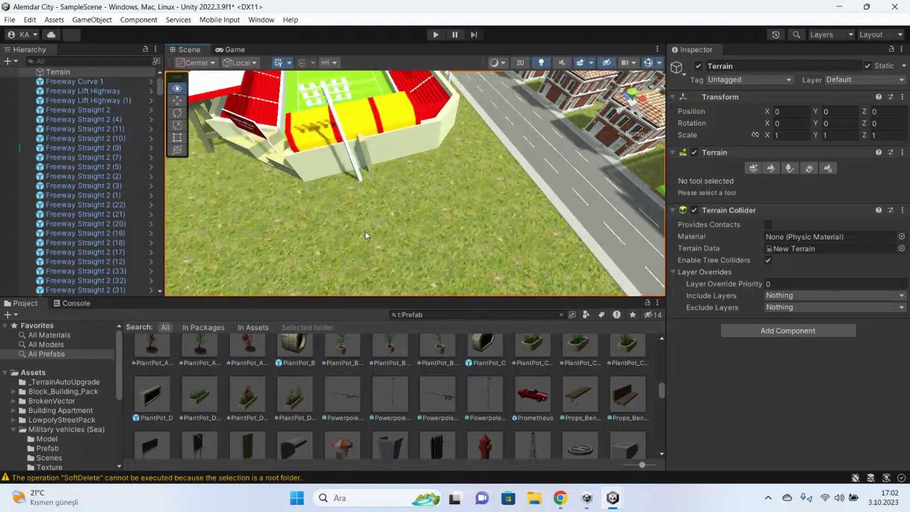
mouse_move(365, 226)
alt+mouse_down()
mouse_move(436, 342)
mouse_move(431, 393)
mouse_move(326, 165)
mouse_move(350, 112)
mouse_move(339, 113)
mouse_move(584, 124)
mouse_move(564, 143)
alt+mouse_up()
Nudge the power pole beside the stadium into place along the ground
click(177, 112)
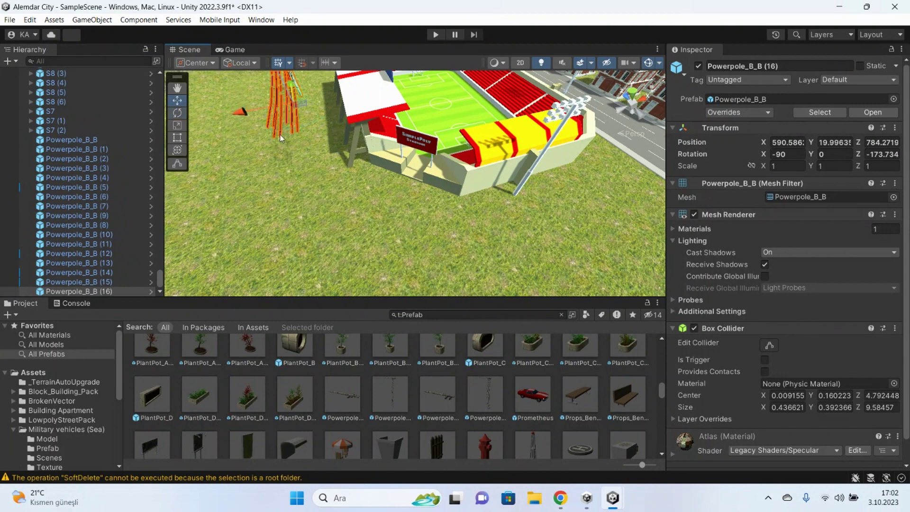
mouse_move(296, 123)
mouse_down()
mouse_move(251, 198)
mouse_move(272, 204)
mouse_up()
mouse_move(443, 206)
alt+mouse_down()
mouse_move(451, 228)
mouse_move(388, 177)
mouse_move(393, 171)
alt+mouse_up()
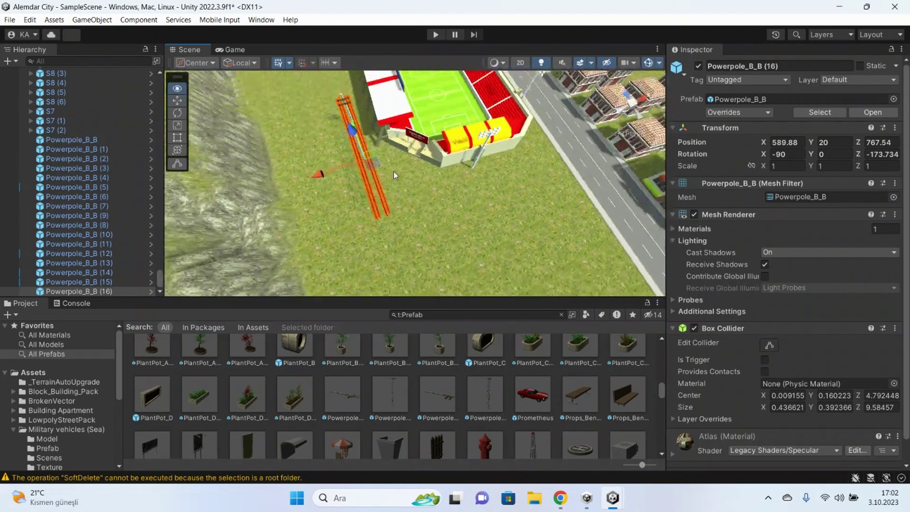
Duplicate it with Rotation Y 90 and place the copy at X 610.9, Y 20, Z 741.2
key(ctrl+d)
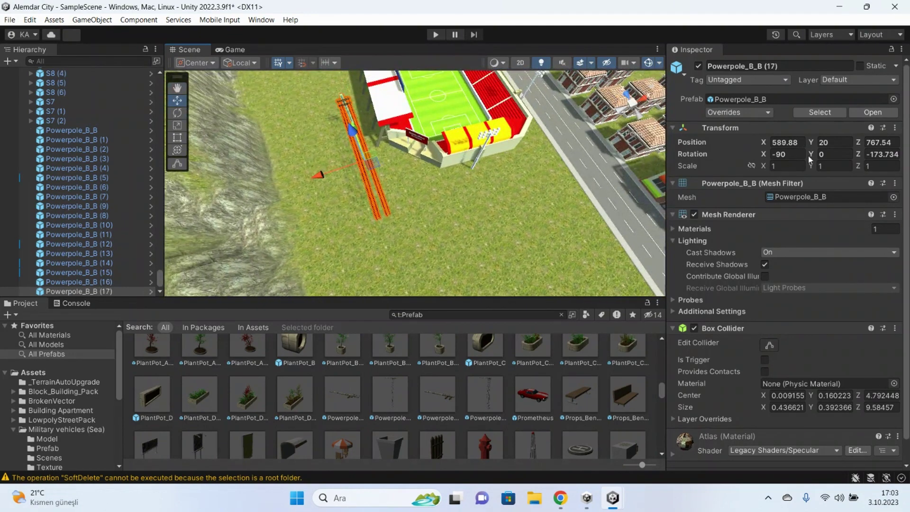
text(90)
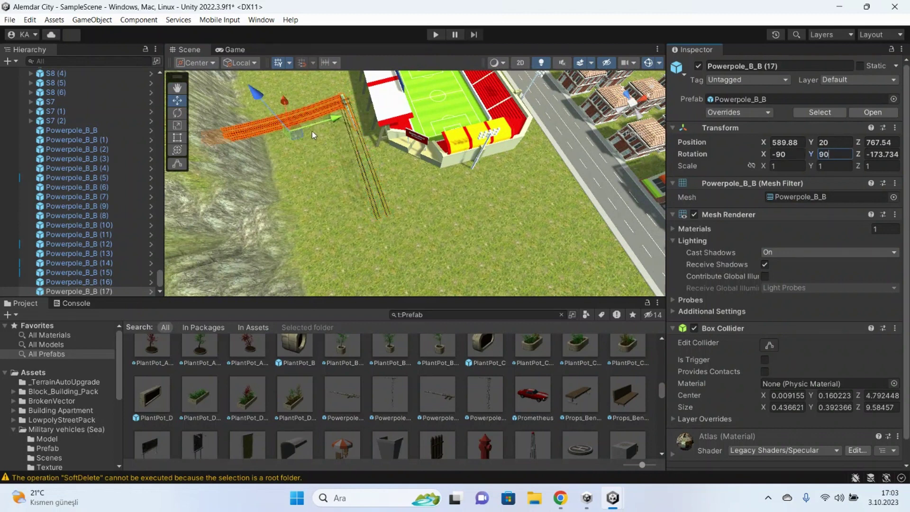
drag(291, 123, 364, 226)
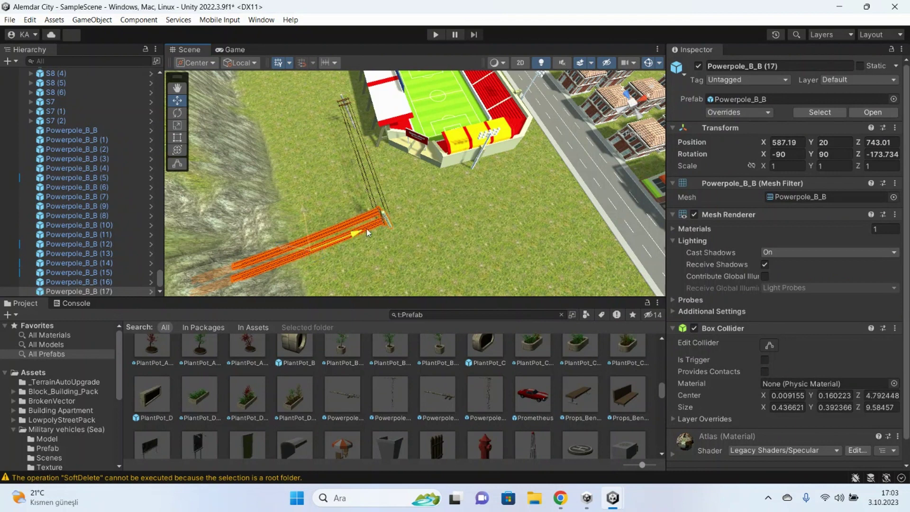
drag(364, 228, 506, 209)
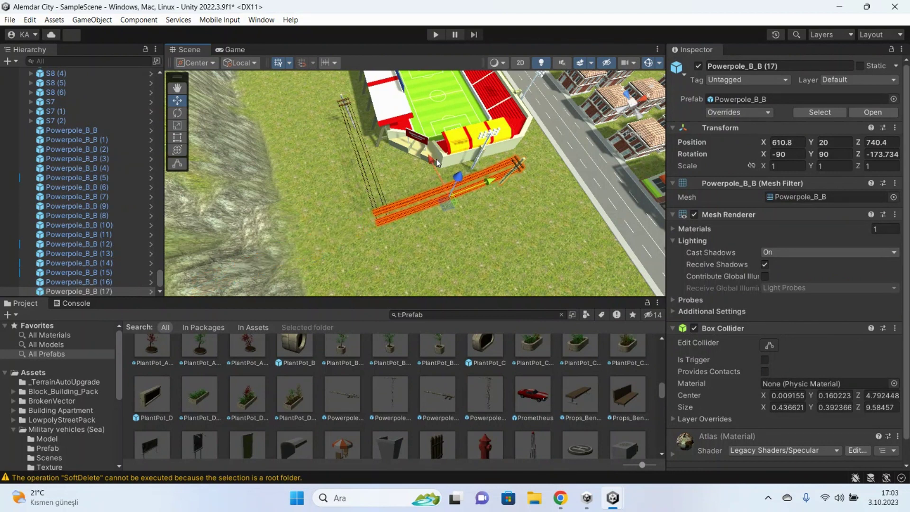
drag(433, 162, 425, 162)
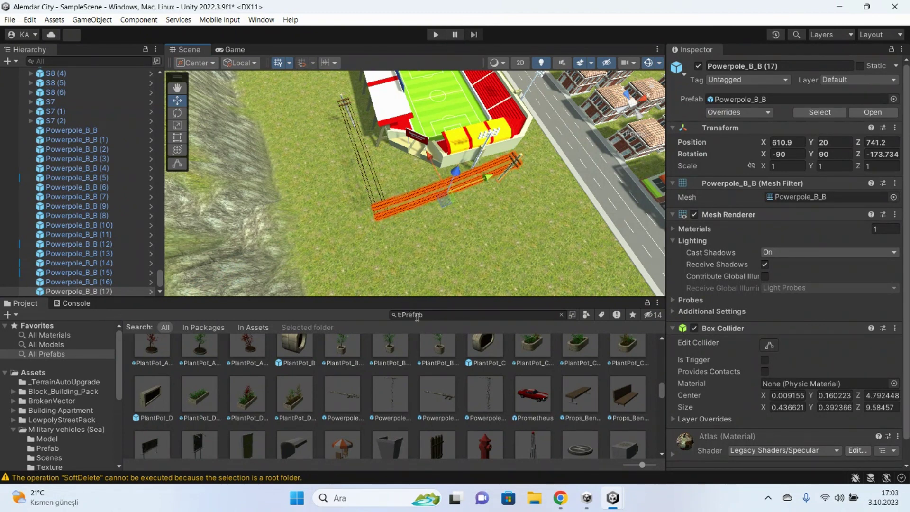
click(386, 224)
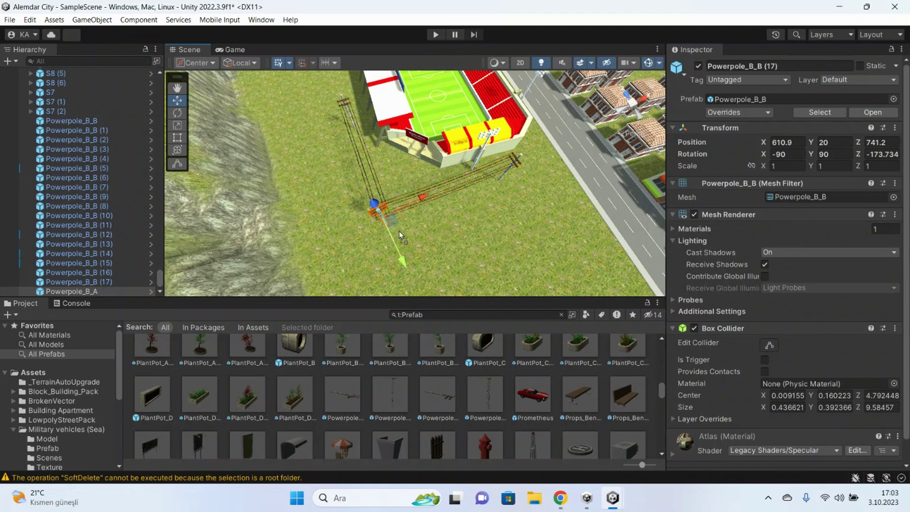
Stretch the power line below the stadium out to the road
scroll(411, 232, up, 5)
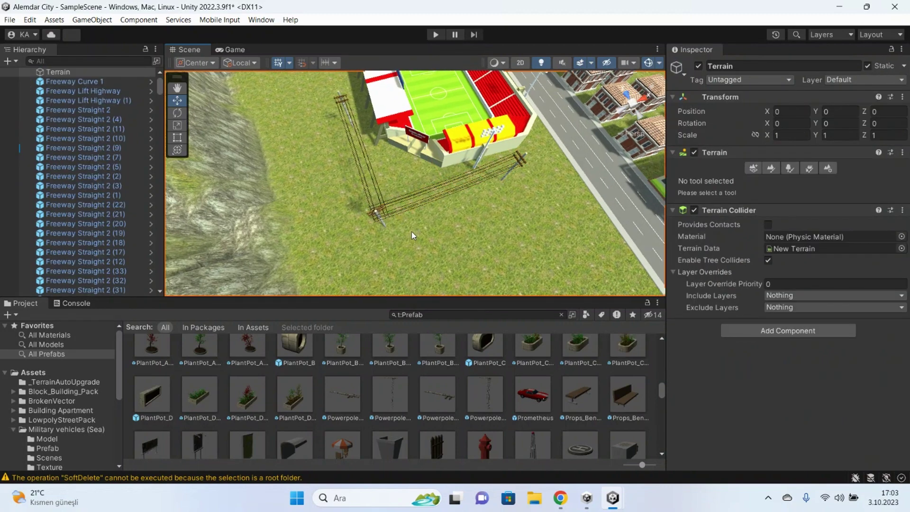
mouse_move(362, 234)
alt+mouse_down()
mouse_move(425, 227)
mouse_move(389, 200)
mouse_move(297, 189)
alt+mouse_up()
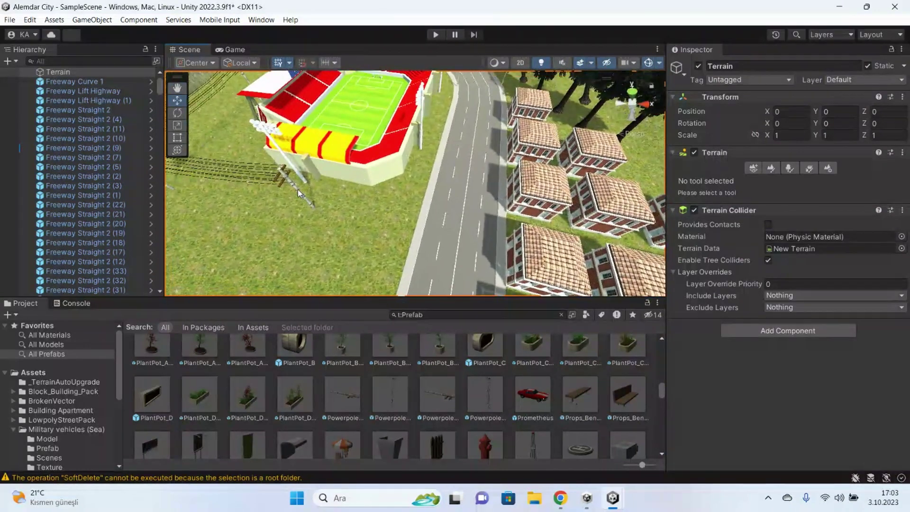
click(298, 189)
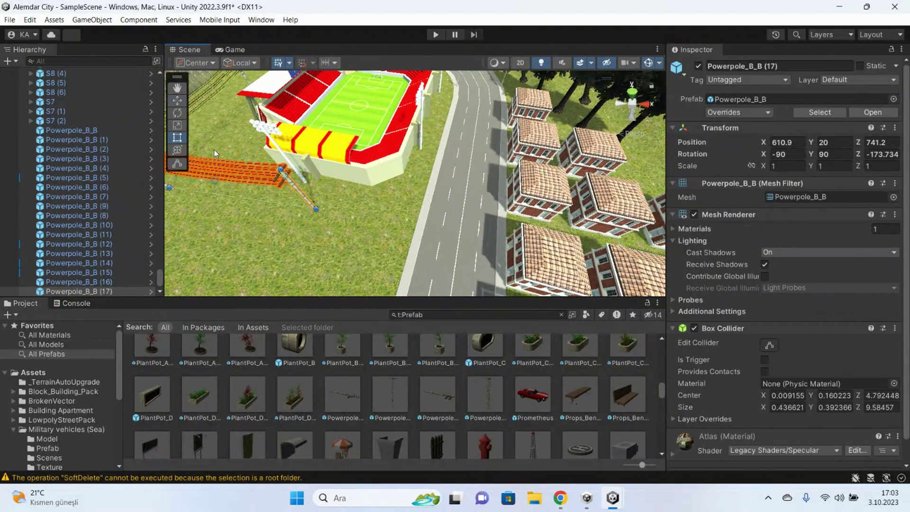
drag(299, 189, 390, 213)
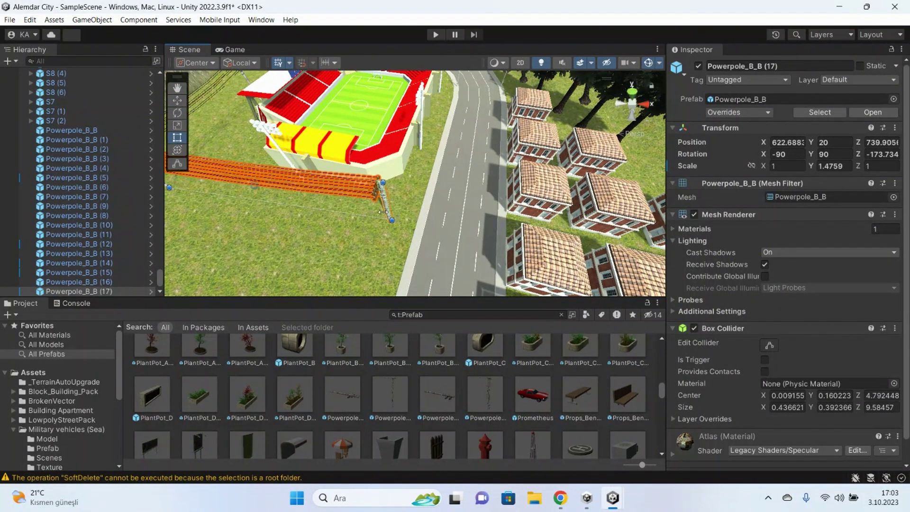
click(377, 230)
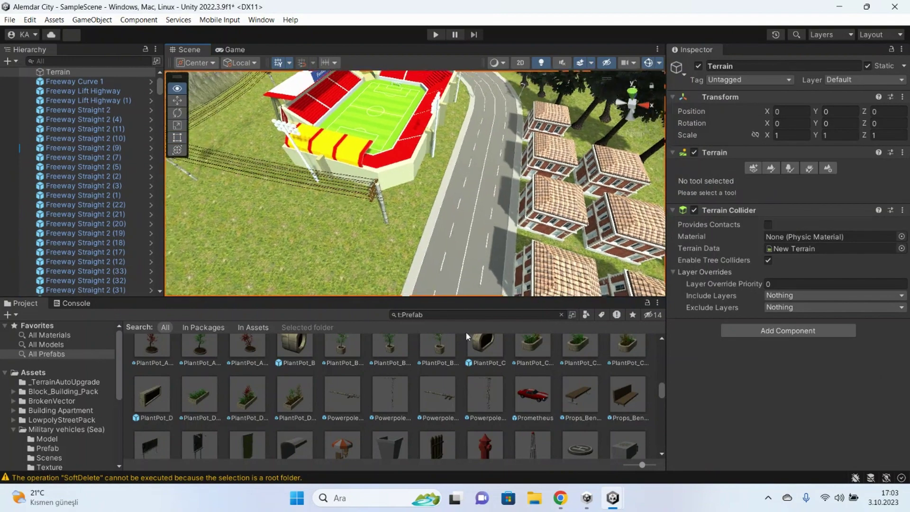
Add a Powerpole prefab by the road and rotate it to cross the road
drag(481, 293, 474, 227)
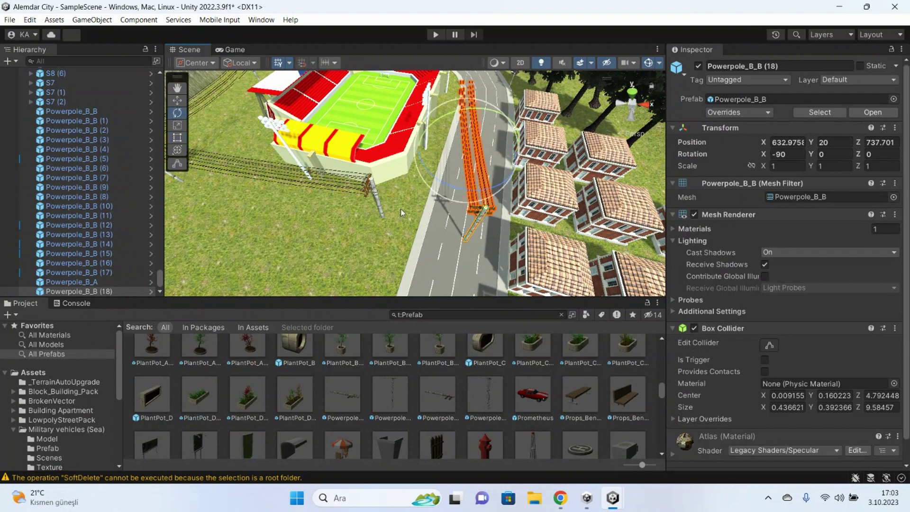
mouse_move(437, 189)
mouse_down()
mouse_move(567, 211)
mouse_move(561, 201)
mouse_up()
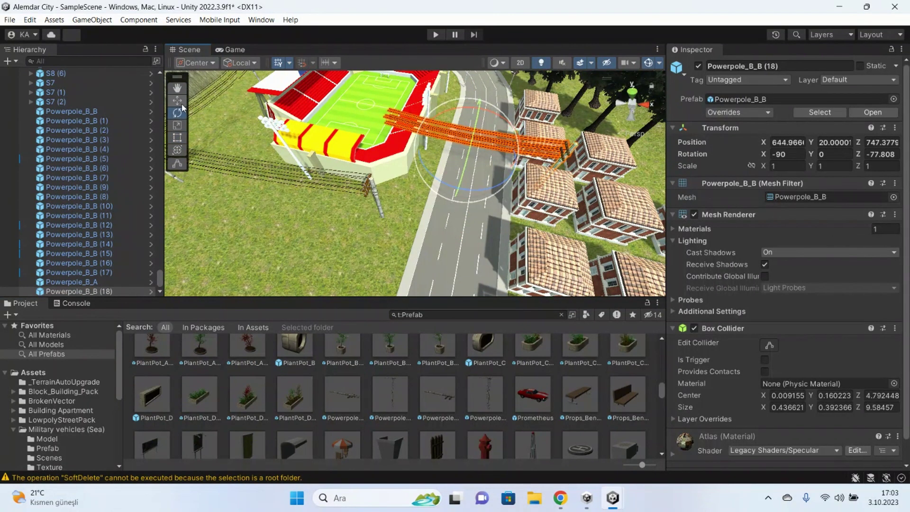
mouse_move(384, 152)
alt+mouse_down()
mouse_move(518, 166)
mouse_move(570, 149)
mouse_move(482, 177)
alt+mouse_up()
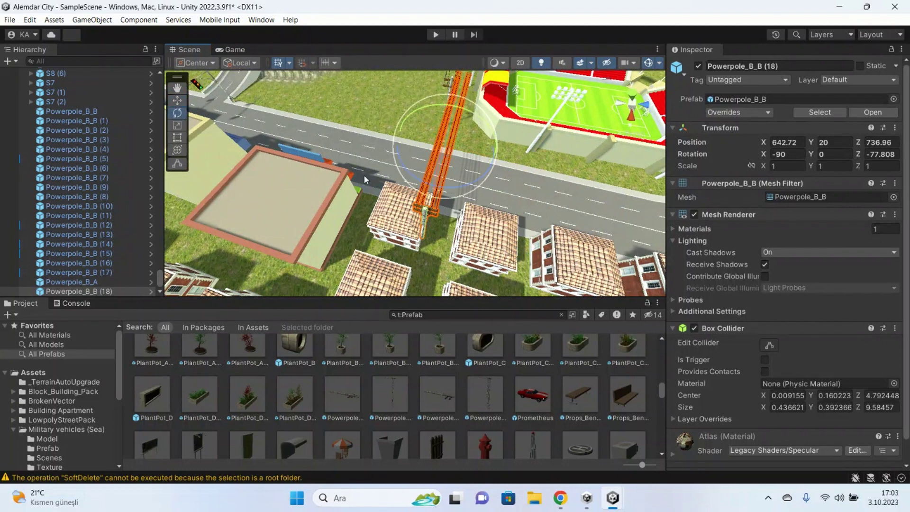
drag(415, 178, 424, 181)
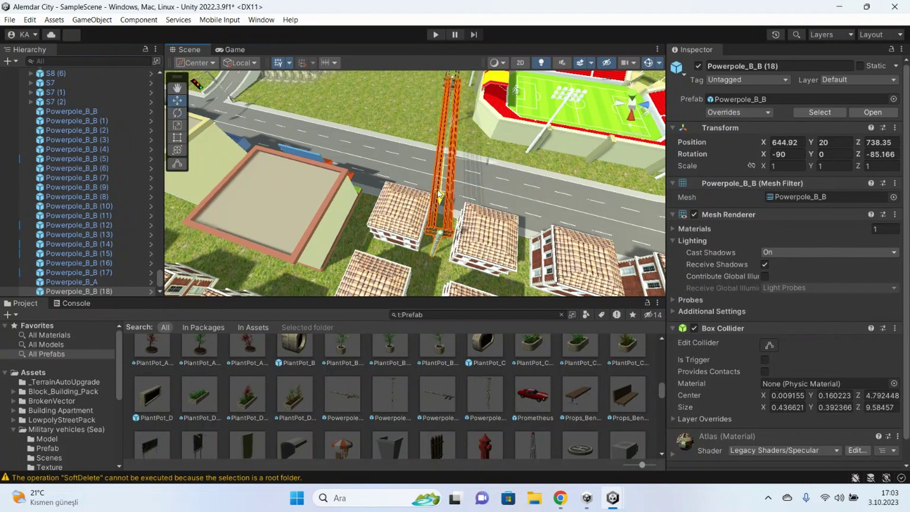
click(413, 118)
mouse_move(412, 118)
right_down()
mouse_move(297, 110)
mouse_move(467, 240)
mouse_move(325, 256)
right_up()
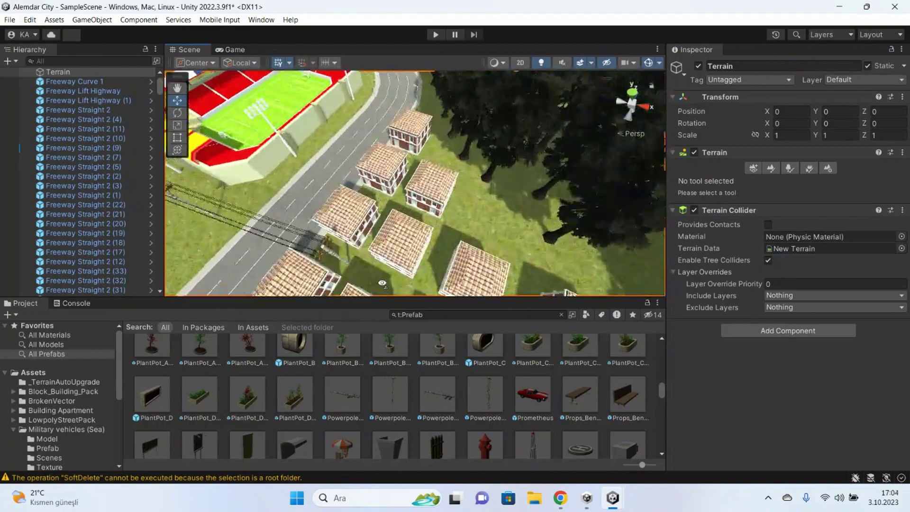
Extend the line between the houses with a duplicate ending at X 693.86, Z 734.21
click(311, 234)
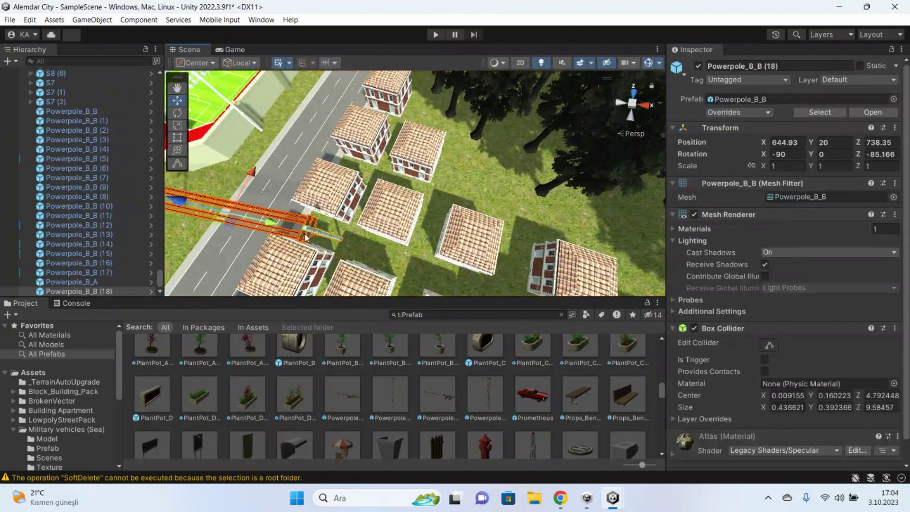
drag(267, 226, 476, 273)
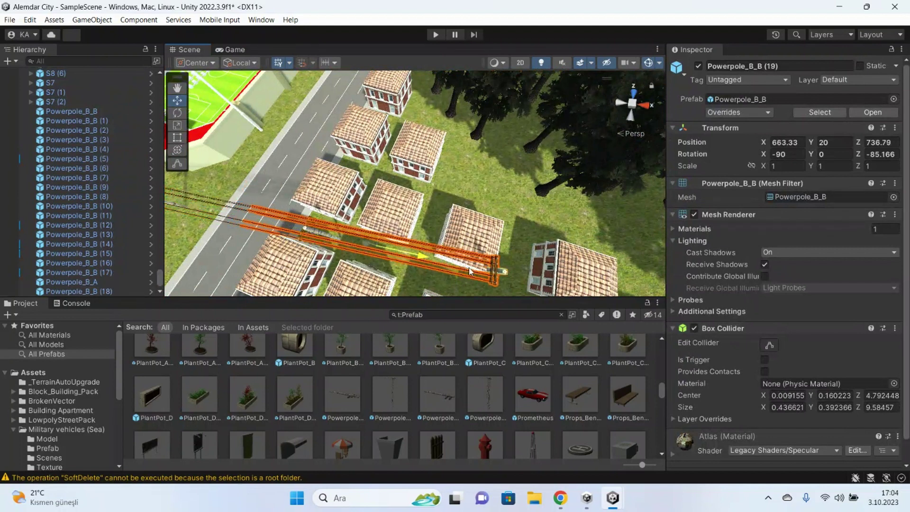
mouse_move(431, 231)
right_down()
mouse_move(548, 251)
mouse_move(393, 264)
right_up()
key(ctrl+d)
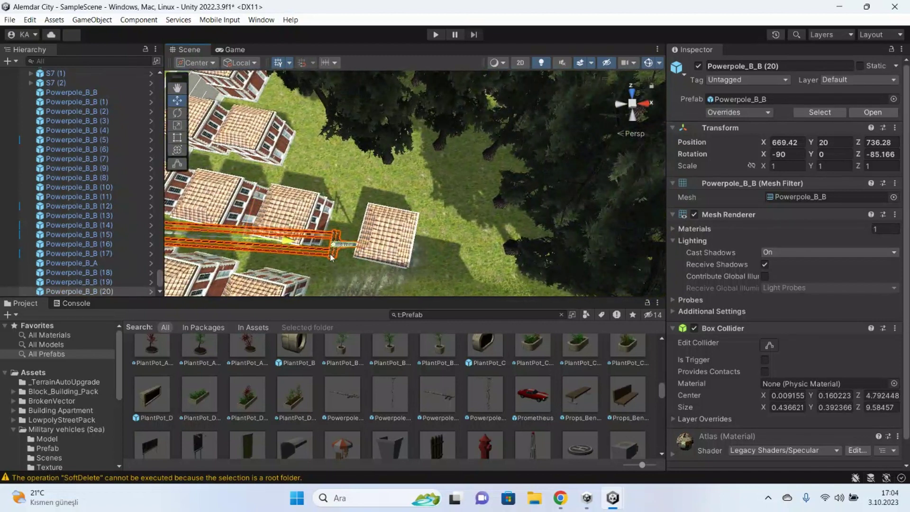
drag(293, 251, 506, 262)
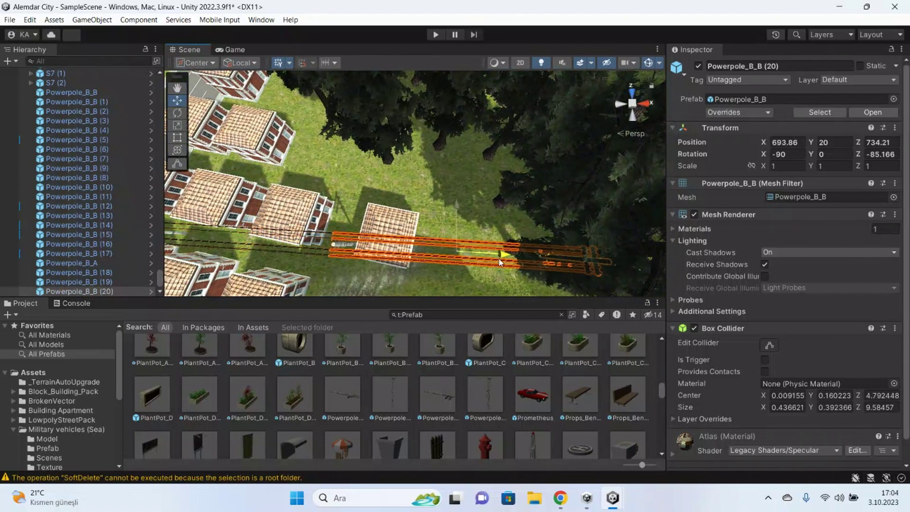
click(477, 273)
right_drag(474, 270, 476, 273)
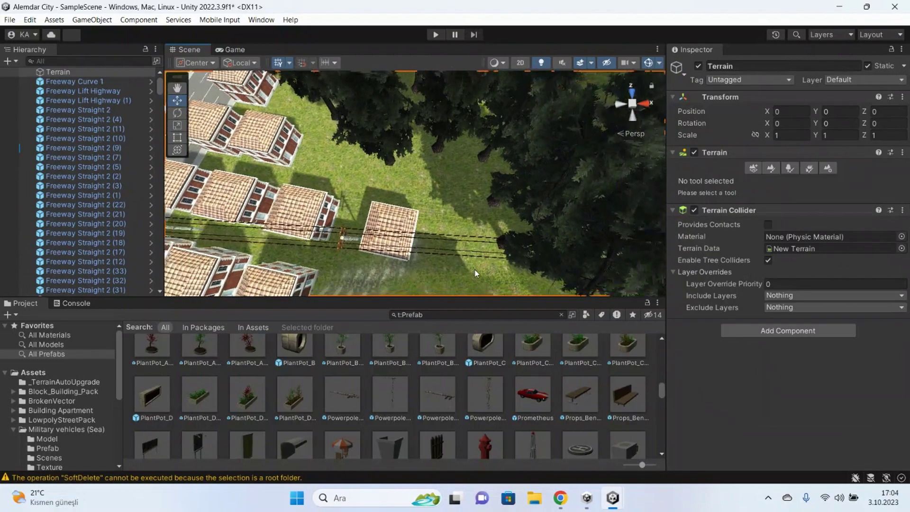
Delete the leftover power poles west of the stadium
scroll(456, 257, down, 3)
scroll(452, 230, down, 3)
scroll(452, 230, down, 3)
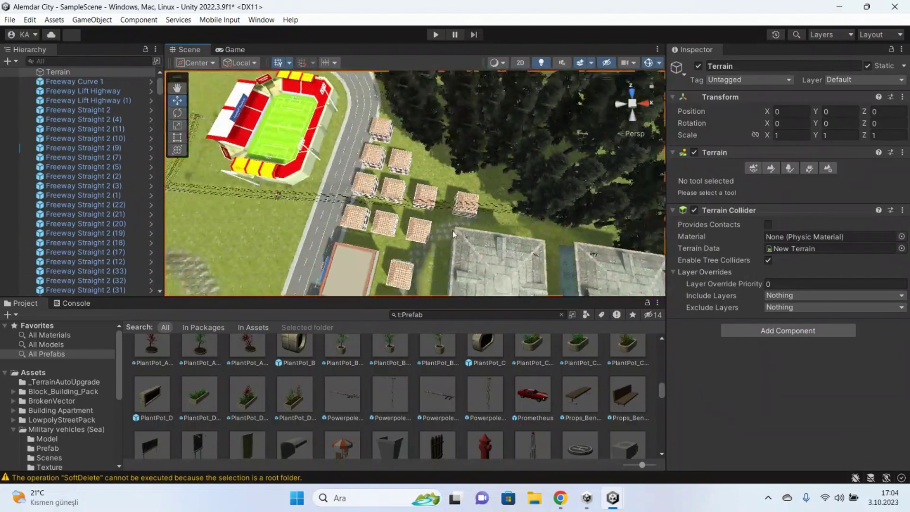
scroll(428, 218, down, 3)
right_drag(428, 217, 423, 187)
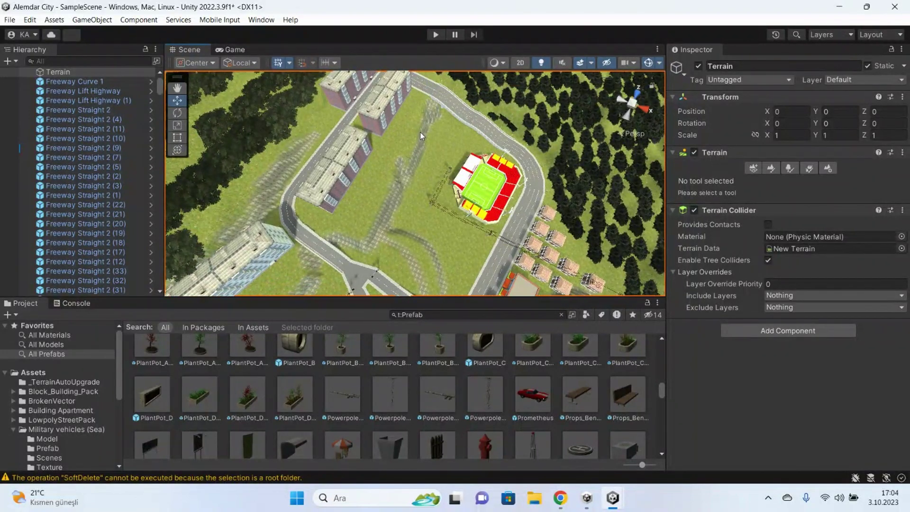
mouse_move(380, 154)
right_down()
mouse_move(444, 188)
mouse_move(414, 147)
mouse_move(389, 135)
right_up()
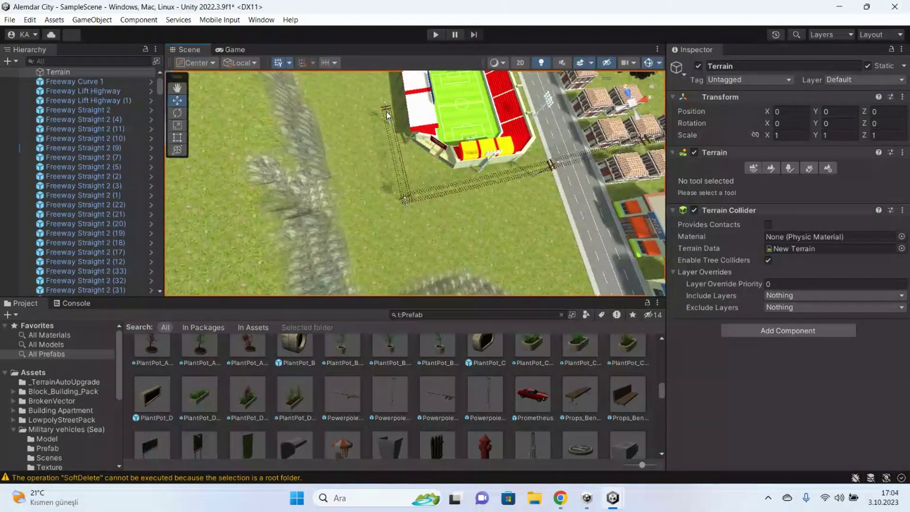
click(389, 135)
key(Delete)
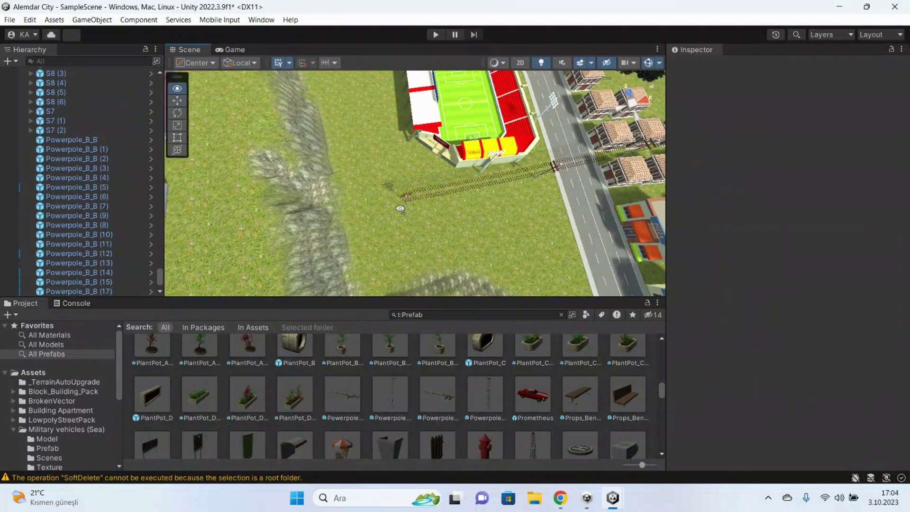
mouse_move(440, 175)
right_down()
mouse_move(425, 199)
mouse_move(466, 164)
right_up()
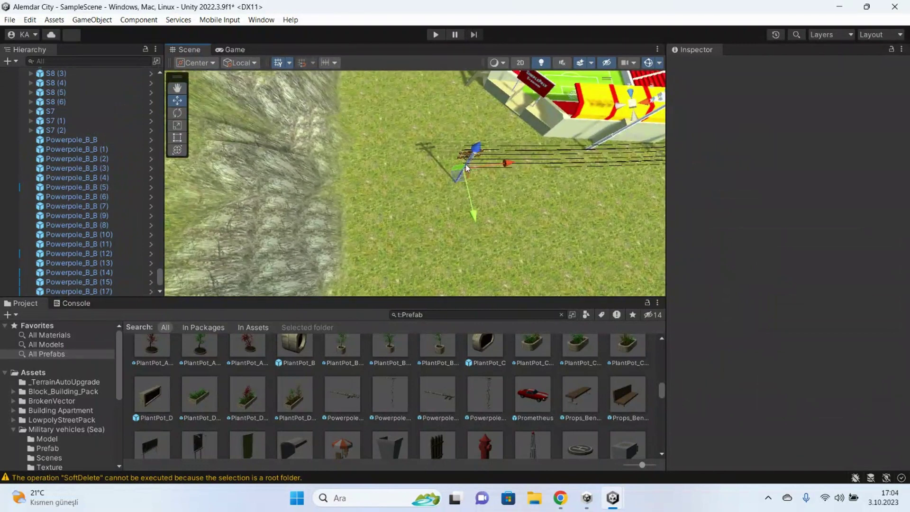
click(465, 164)
key(Delete)
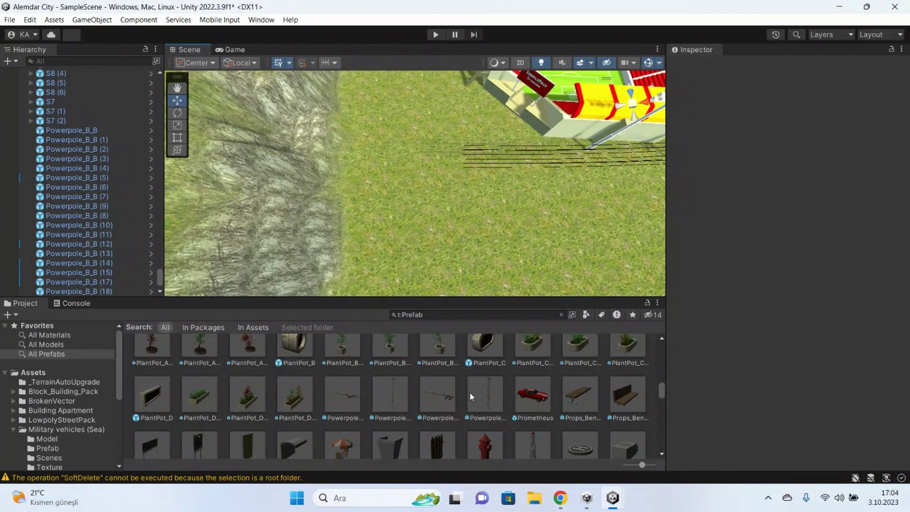
drag(472, 396, 435, 177)
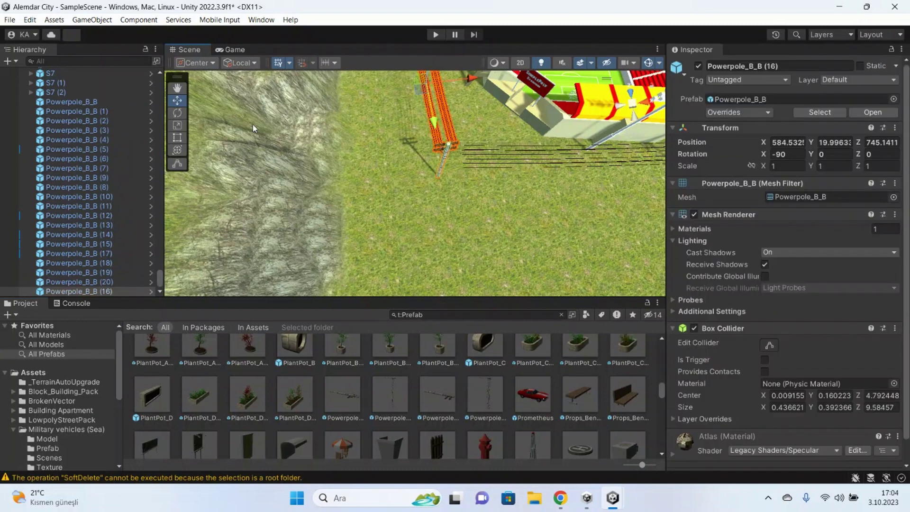
key(Delete)
right_drag(419, 160, 542, 107)
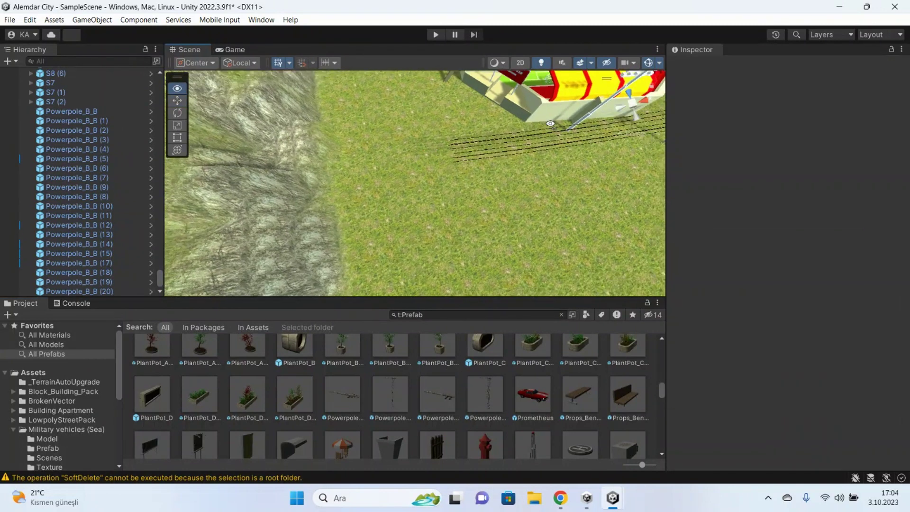
Move and turn Powerpole_B_B (21) to X 586.69, Y 18.97, Z 744.9 across the grass
click(551, 97)
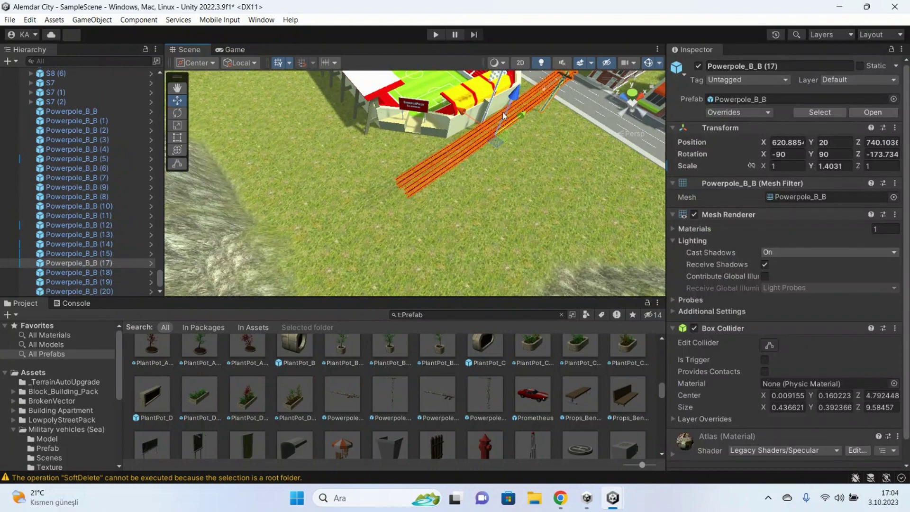
drag(518, 121, 285, 228)
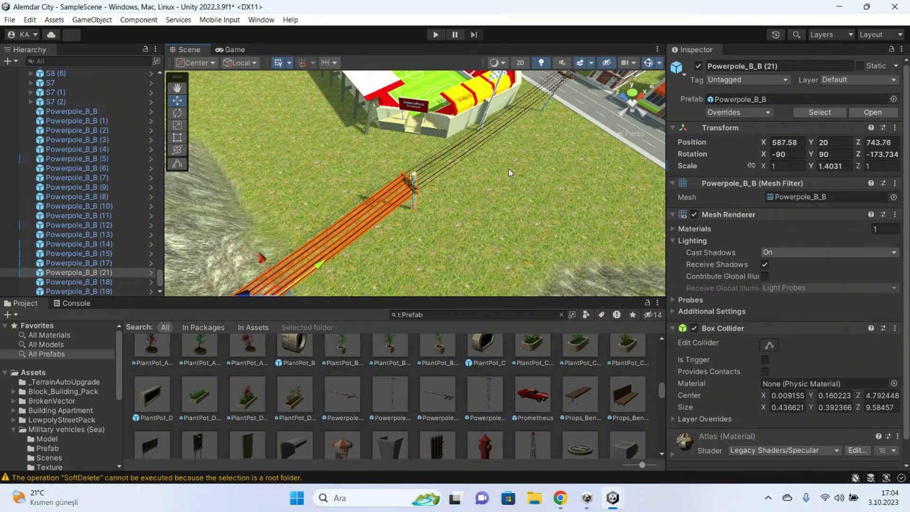
right_drag(285, 229, 442, 177)
scroll(441, 178, down, 3)
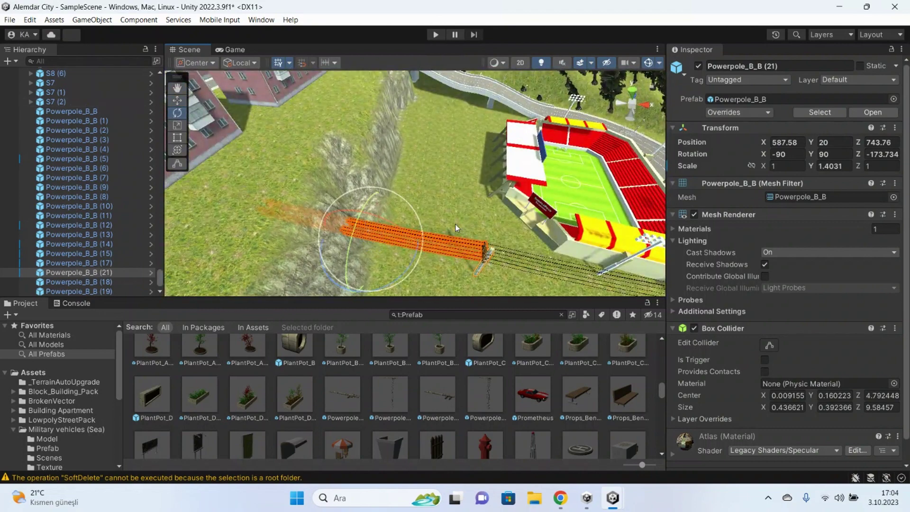
mouse_move(386, 227)
mouse_down()
mouse_move(430, 235)
mouse_move(419, 230)
mouse_up()
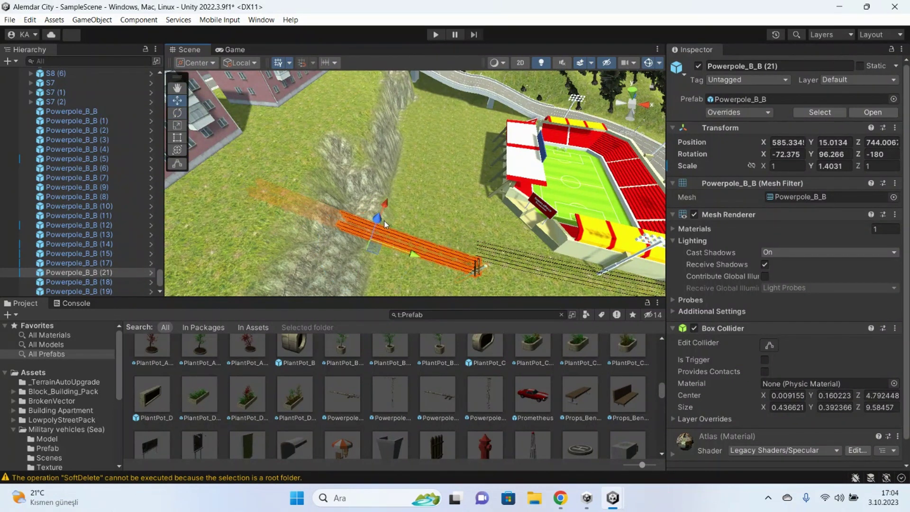
drag(376, 216, 382, 189)
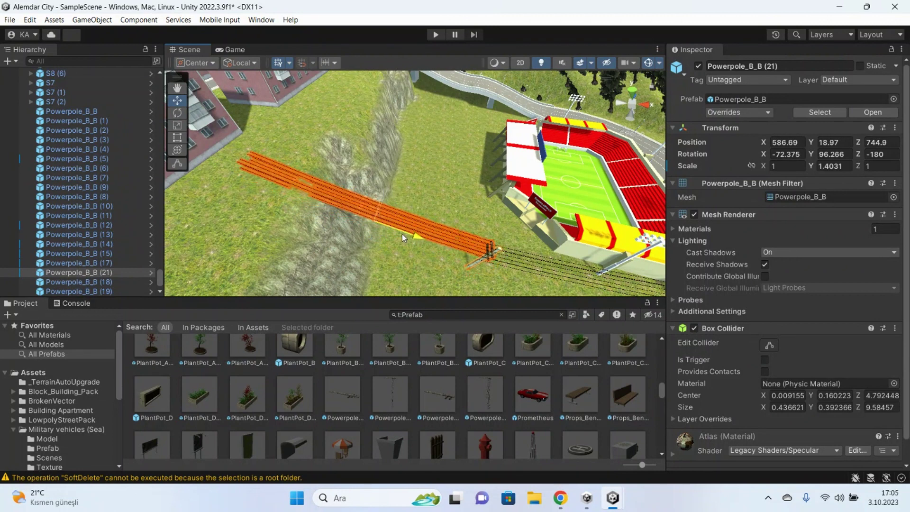
click(393, 196)
Set Paint Trees to Alder with random height off and a fixed Tree Height of 1
scroll(459, 199, up, 5)
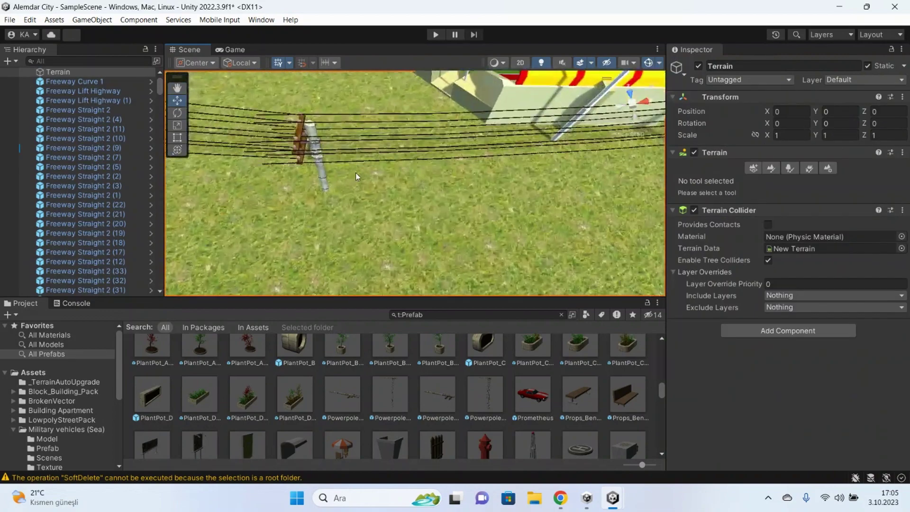
scroll(353, 173, down, 2)
scroll(363, 177, down, 3)
scroll(381, 166, down, 3)
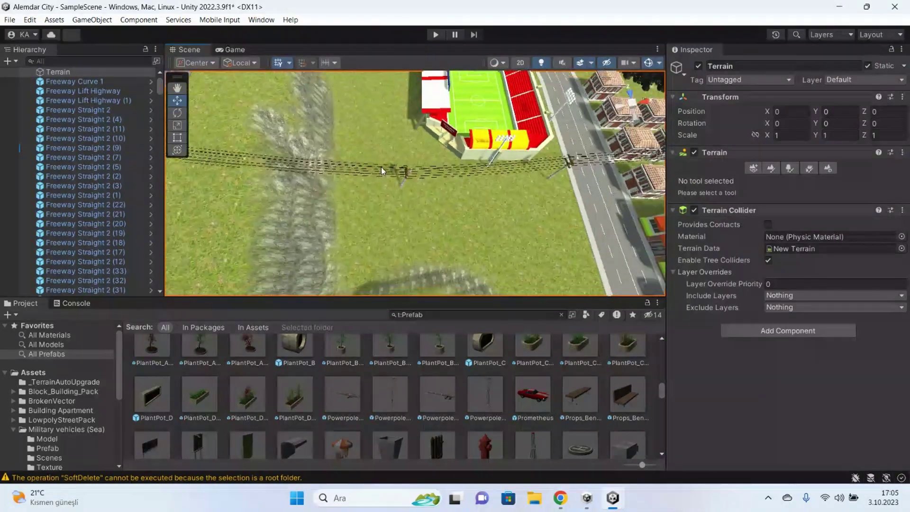
scroll(321, 146, down, 3)
right_drag(322, 146, 360, 156)
click(790, 169)
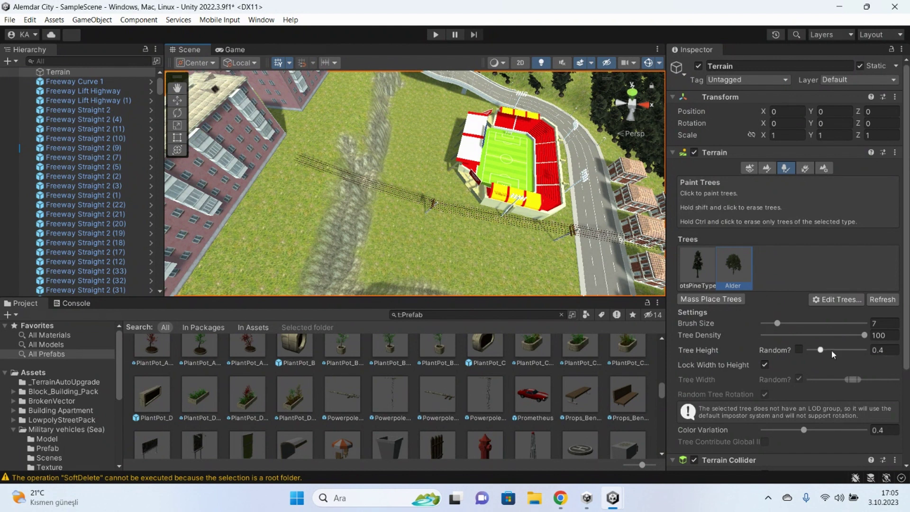
click(798, 349)
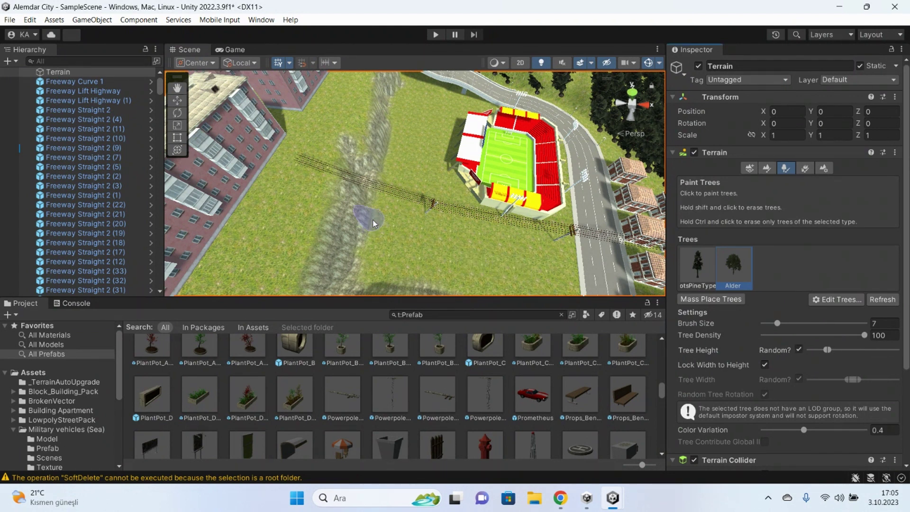
click(798, 349)
click(880, 350)
click(371, 203)
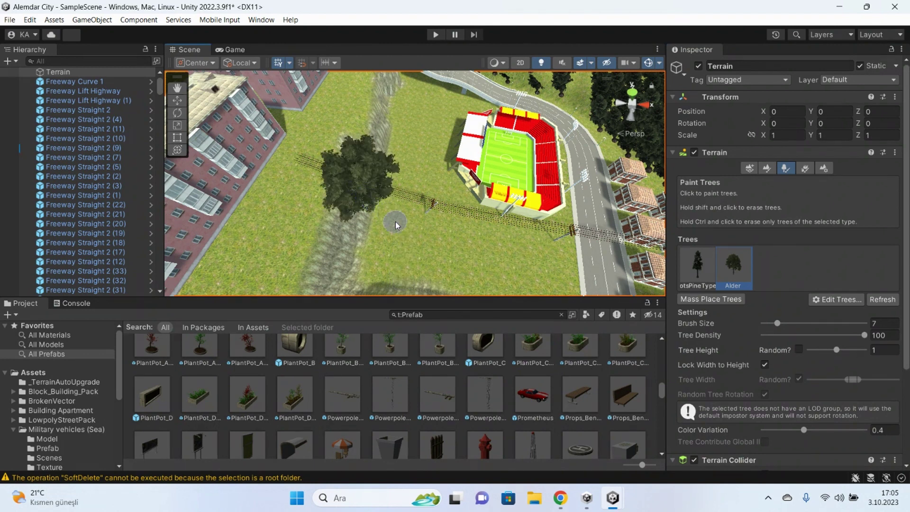
Paint four Alder trees on the grass near the power line west of the stadium
click(395, 221)
click(402, 142)
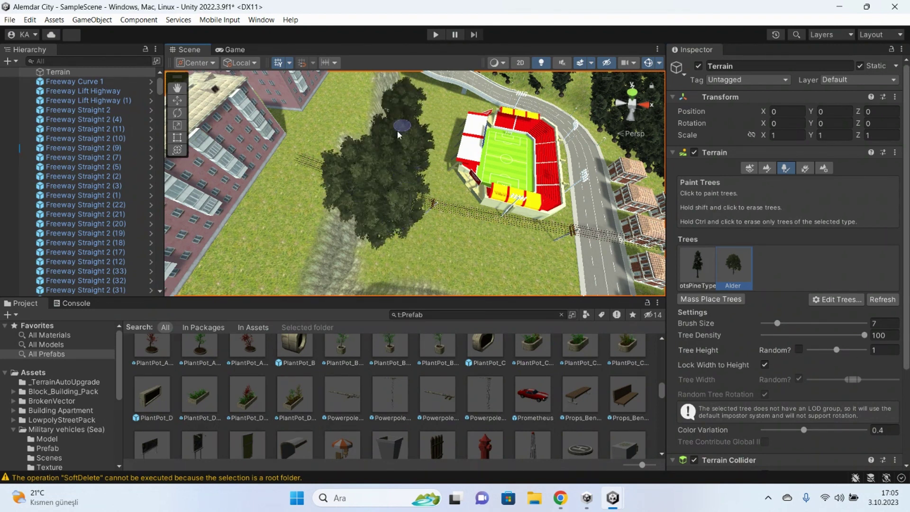
click(334, 226)
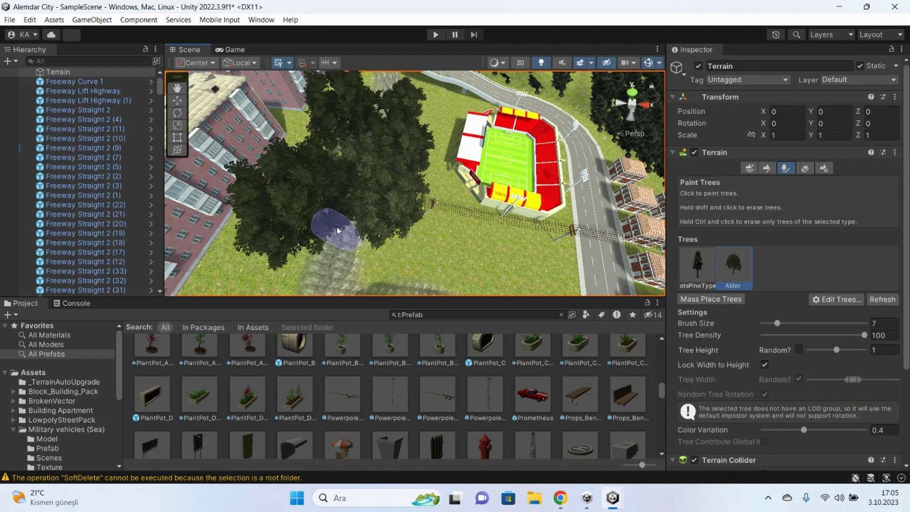
click(326, 165)
alt+drag(331, 172, 333, 193)
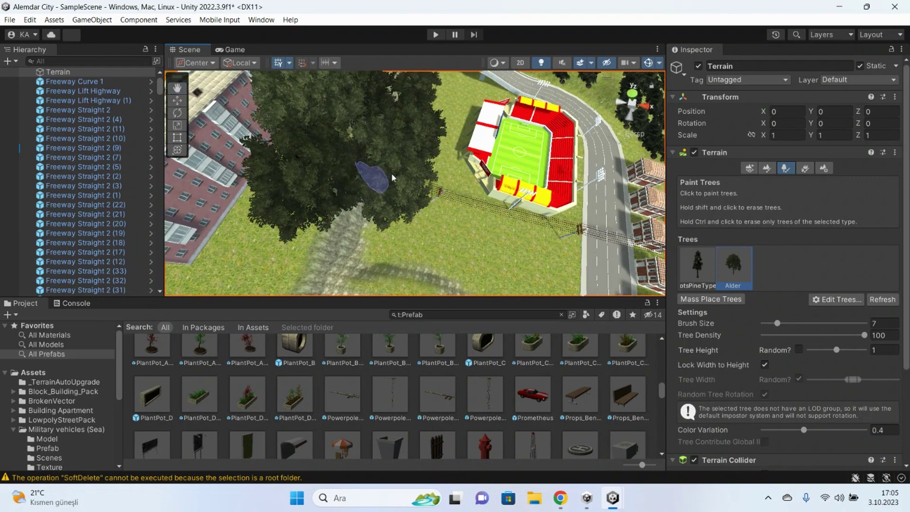
mouse_move(392, 178)
alt+mouse_down()
mouse_move(443, 202)
mouse_move(467, 200)
alt+mouse_up()
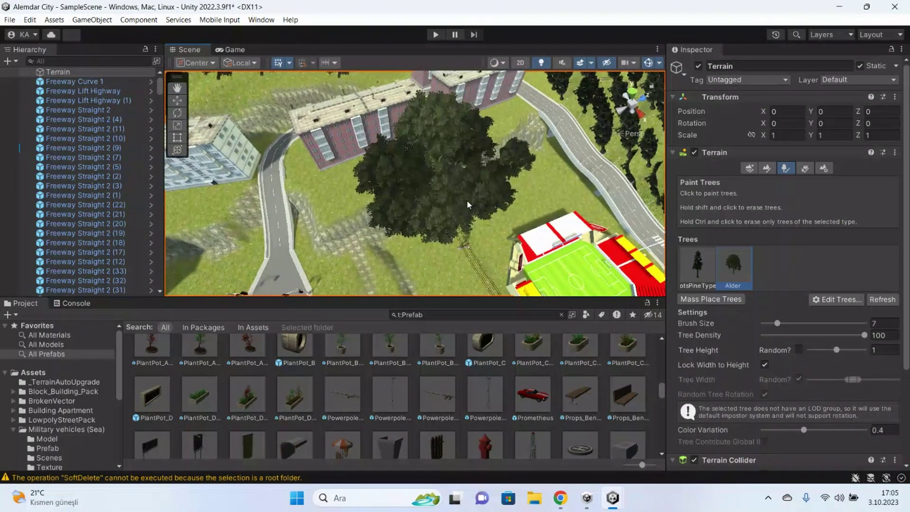
Fly and orbit the Scene view along the coast until the stadium shoreline and its power line are close
alt+right_drag(467, 200, 389, 172)
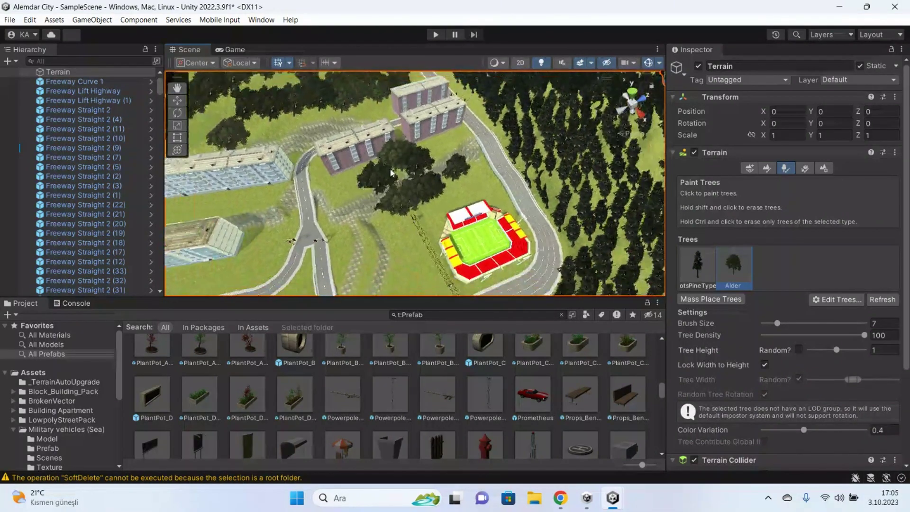
mouse_move(391, 173)
alt+mouse_down()
mouse_move(494, 149)
mouse_move(454, 168)
alt+mouse_up()
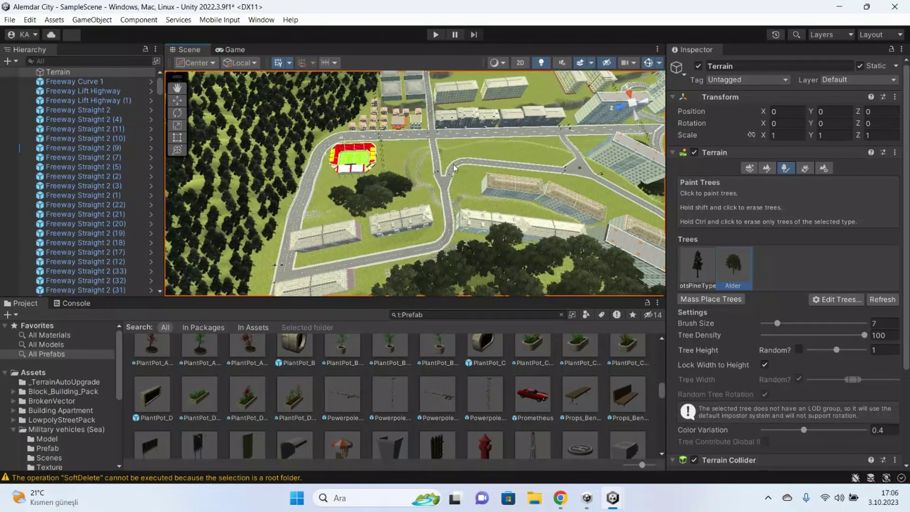
key(Right)
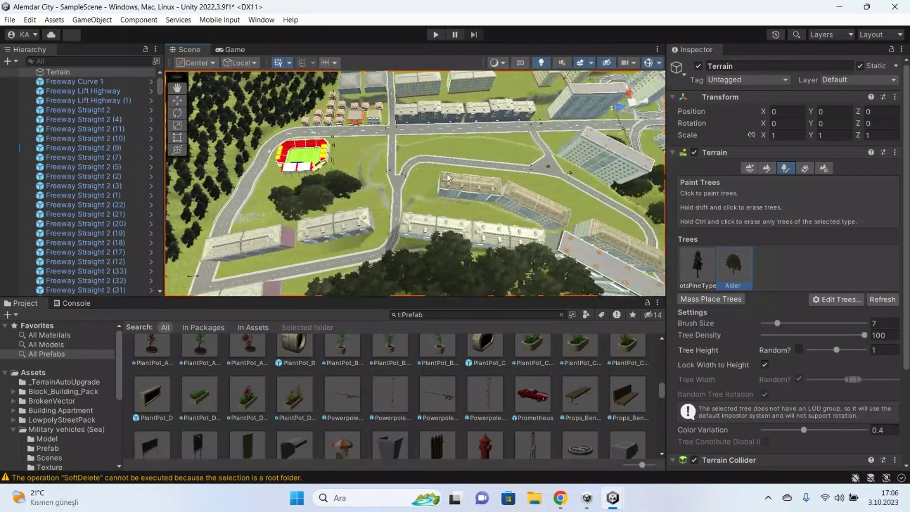
key(Right)
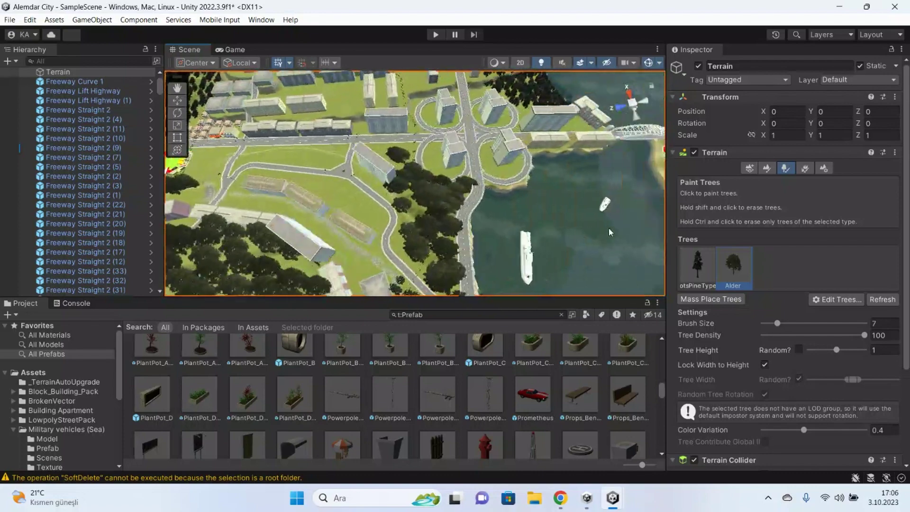
right_drag(609, 228, 500, 183)
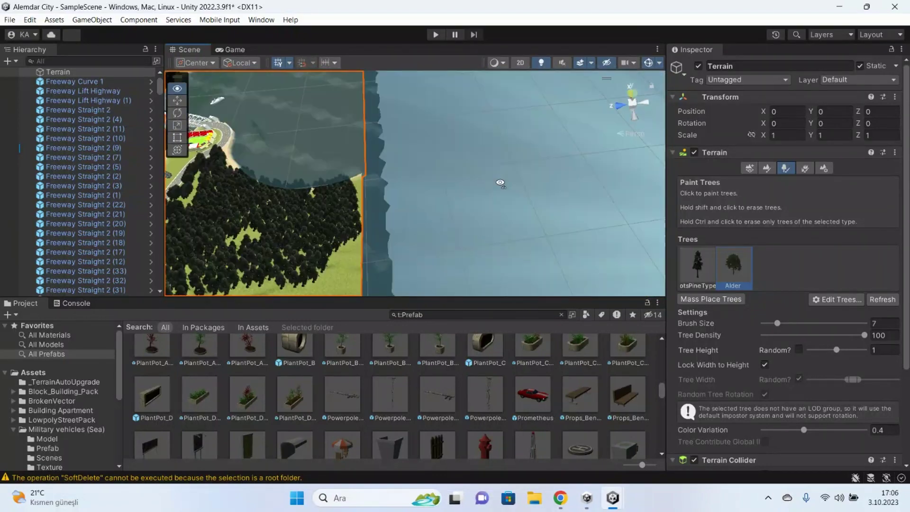
right_drag(500, 182, 423, 201)
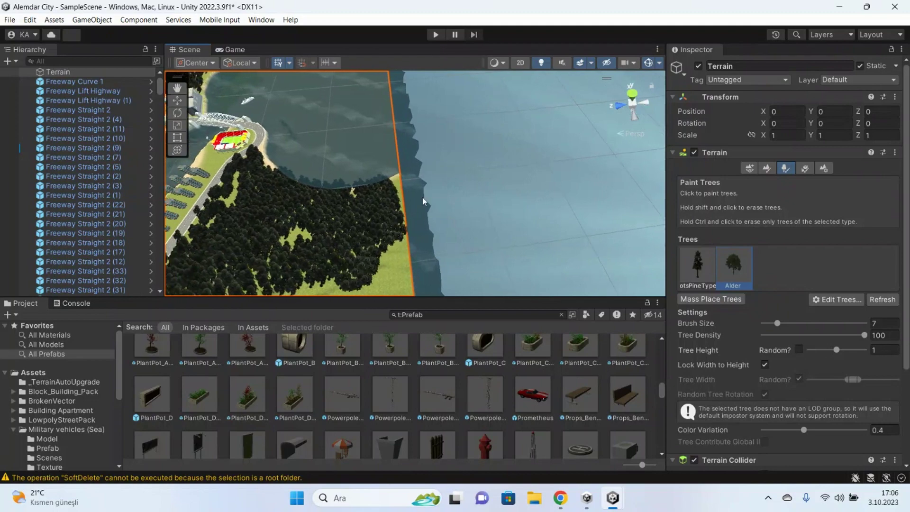
key(Up)
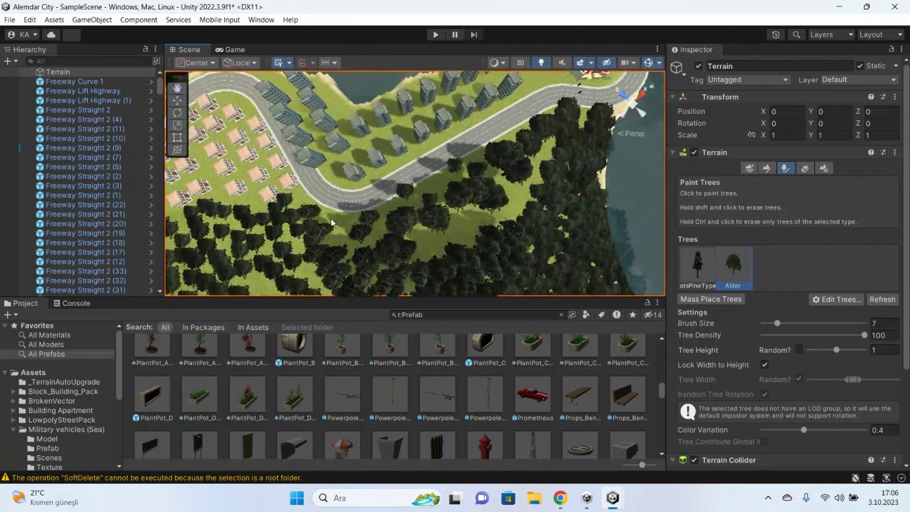
right_drag(332, 223, 569, 207)
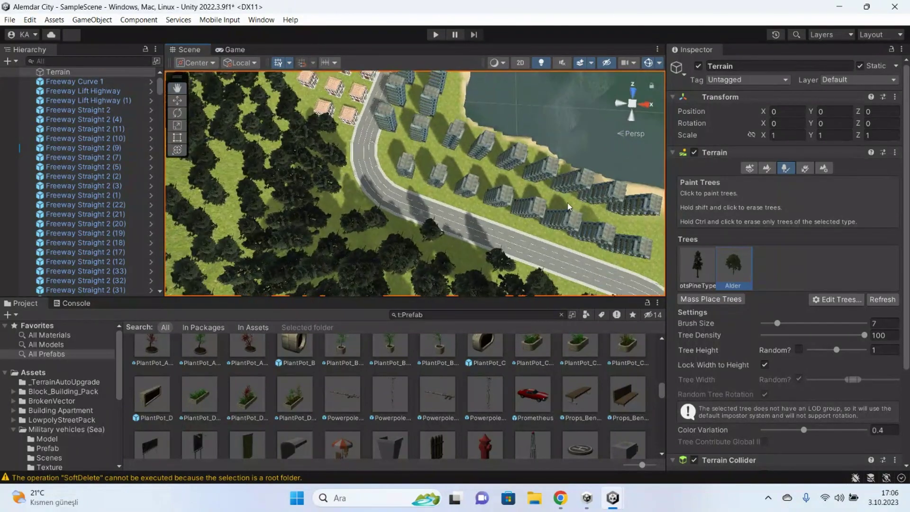
middle_drag(568, 207, 369, 192)
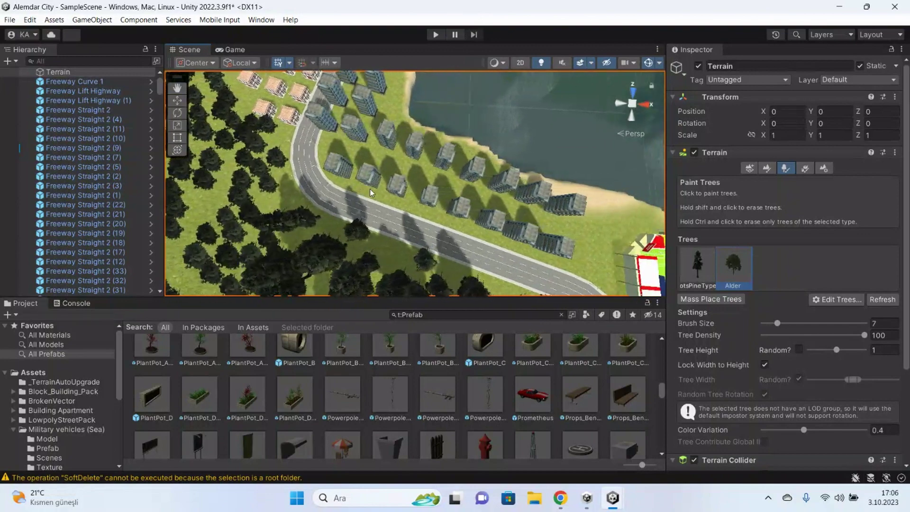
right_drag(370, 188, 433, 189)
mouse_move(519, 209)
right_down()
mouse_move(365, 195)
mouse_move(402, 215)
right_up()
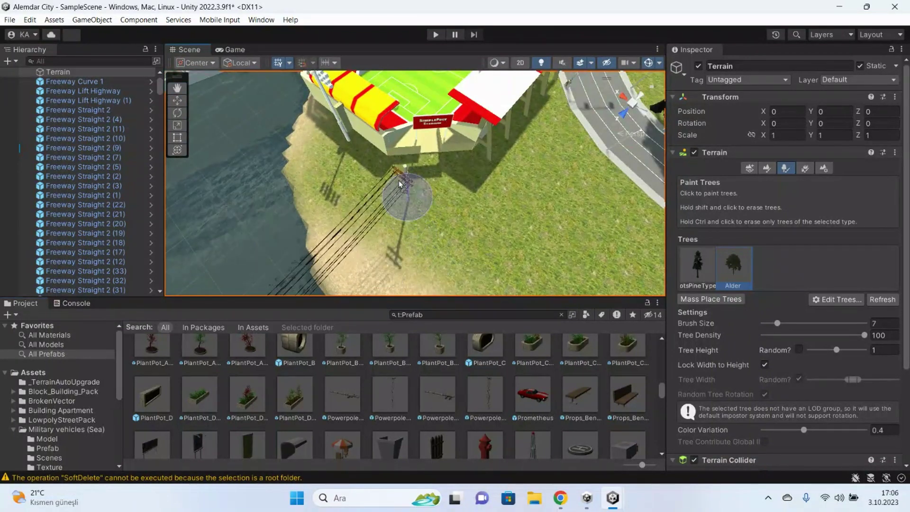
Rotate Powerpole_B_B (16) beside the stadium to realign its cables and move it up onto the road
click(397, 178)
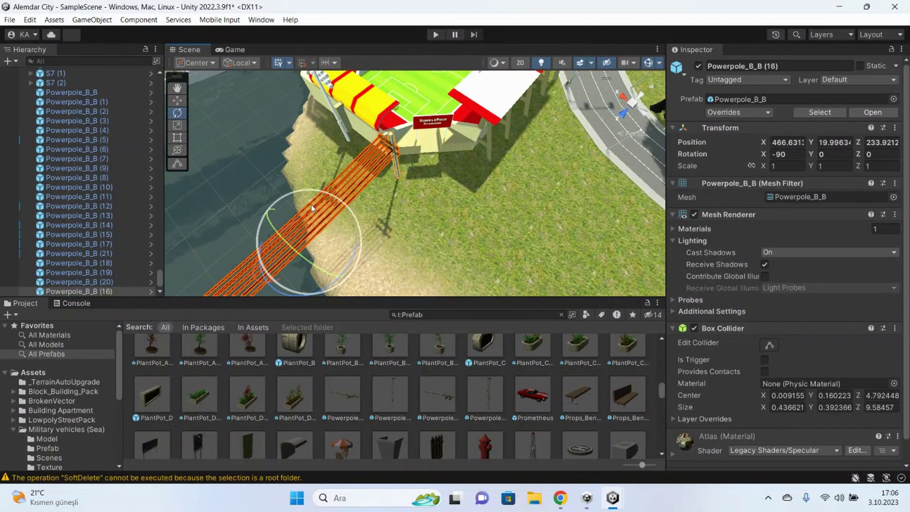
mouse_move(337, 258)
mouse_down()
mouse_move(622, 222)
mouse_move(233, 93)
mouse_up()
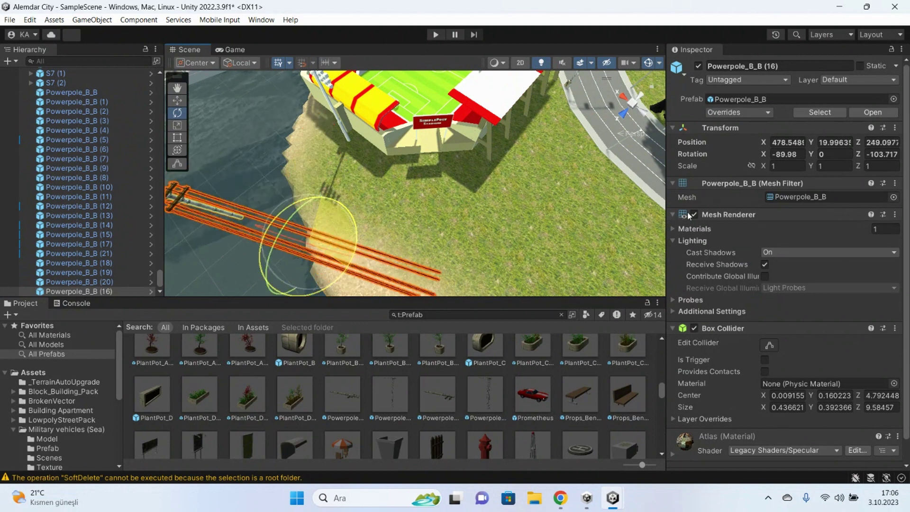
click(177, 100)
mouse_move(297, 244)
mouse_down()
mouse_move(564, 172)
mouse_move(590, 194)
mouse_move(475, 174)
mouse_move(469, 189)
mouse_up()
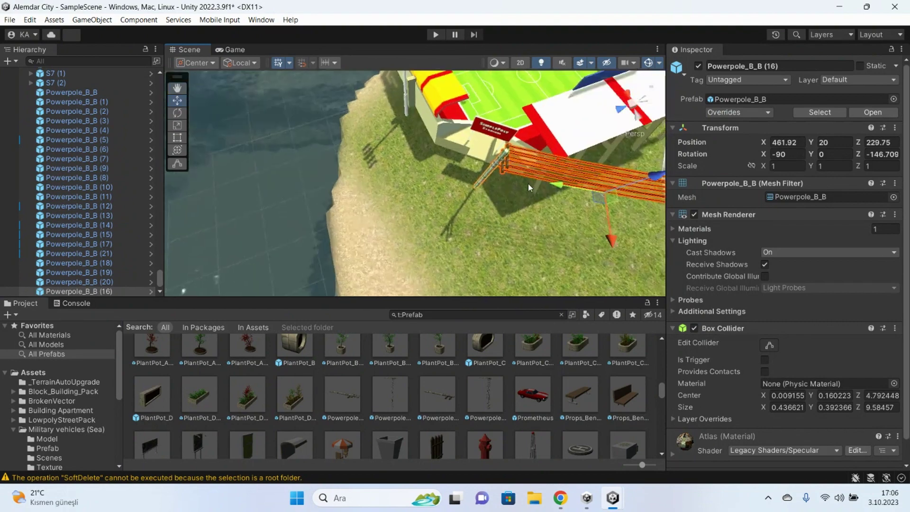
middle_drag(469, 189, 220, 186)
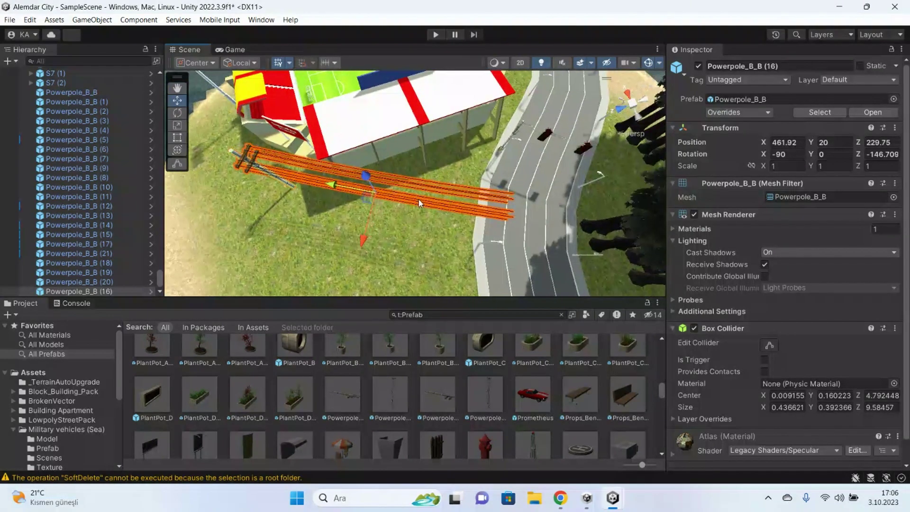
scroll(219, 186, down, 2)
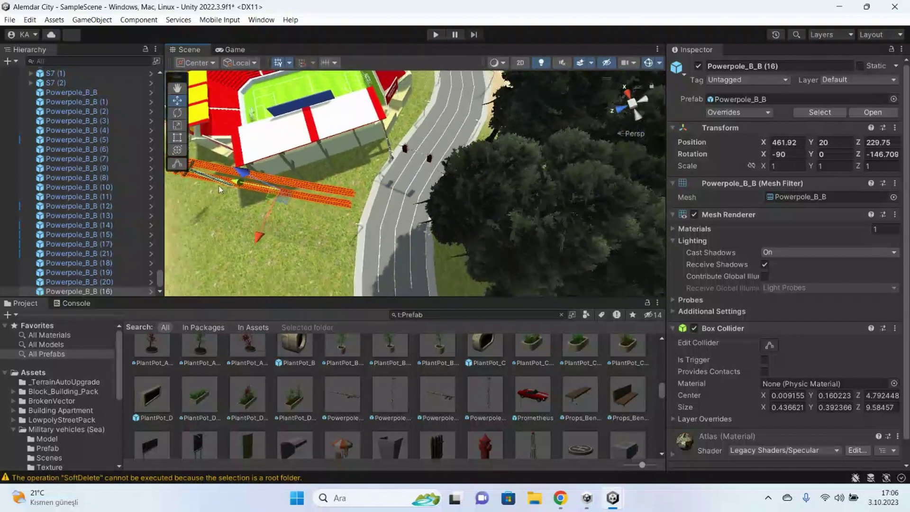
scroll(218, 185, down, 2)
drag(347, 186, 382, 205)
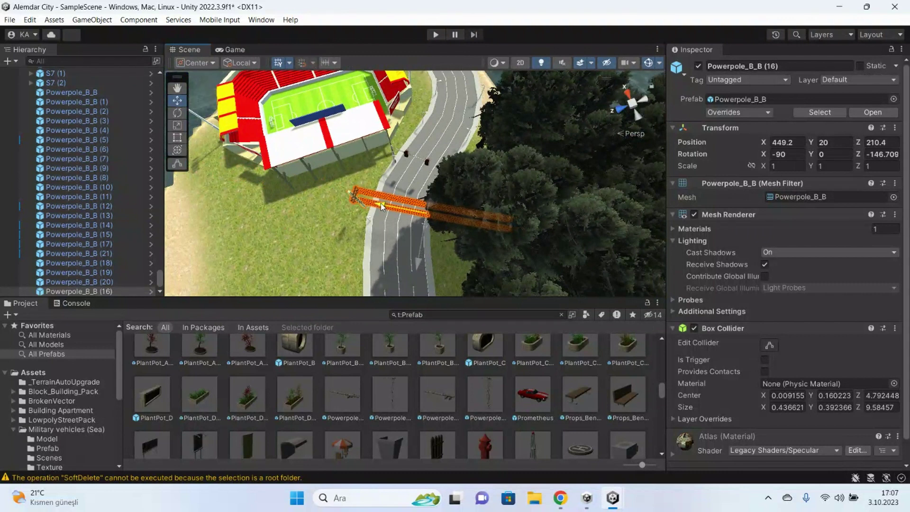
mouse_move(422, 259)
mouse_down()
mouse_move(418, 287)
mouse_move(377, 229)
mouse_up()
Duplicate the pole and place the copy, Powerpole_B_B (22), on the grass at X 459.5, Z 232.9
key(ctrl+d)
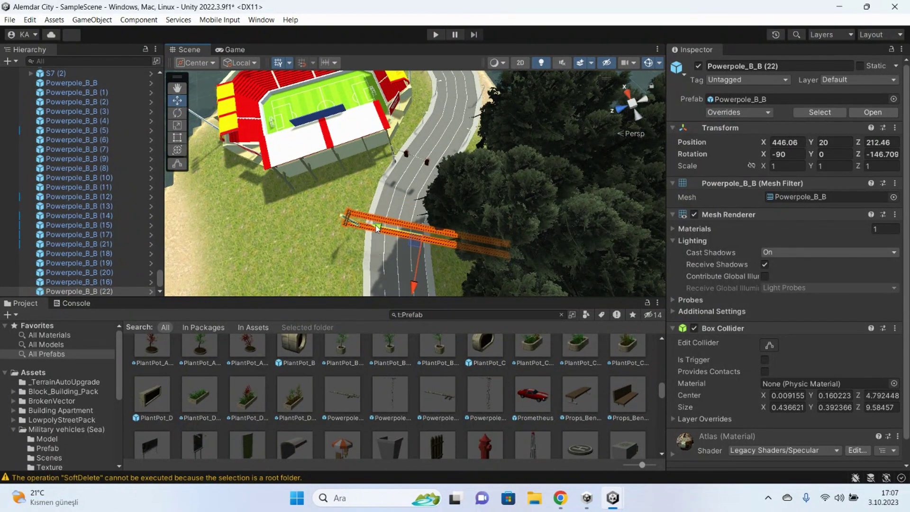
drag(246, 184, 246, 183)
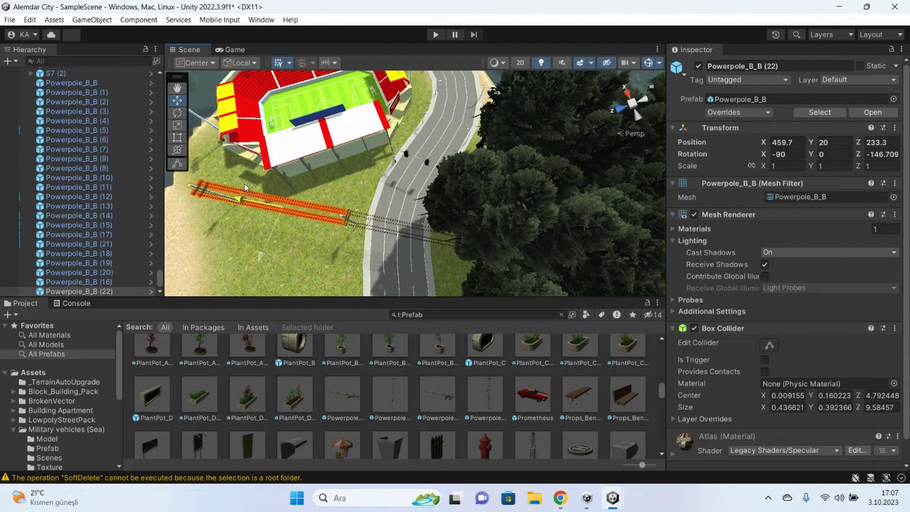
key(f)
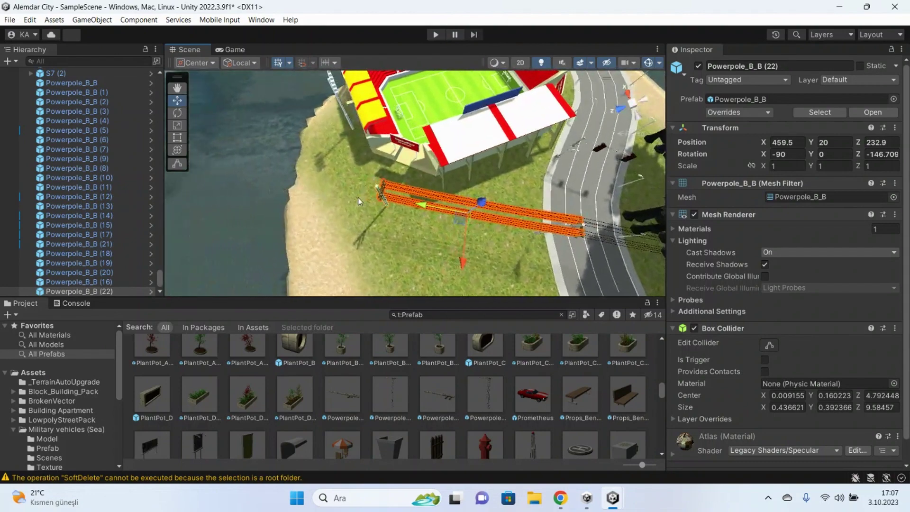
click(663, 216)
Paint several Alder trees on the grass west of the stadium, beside the new pole
click(782, 168)
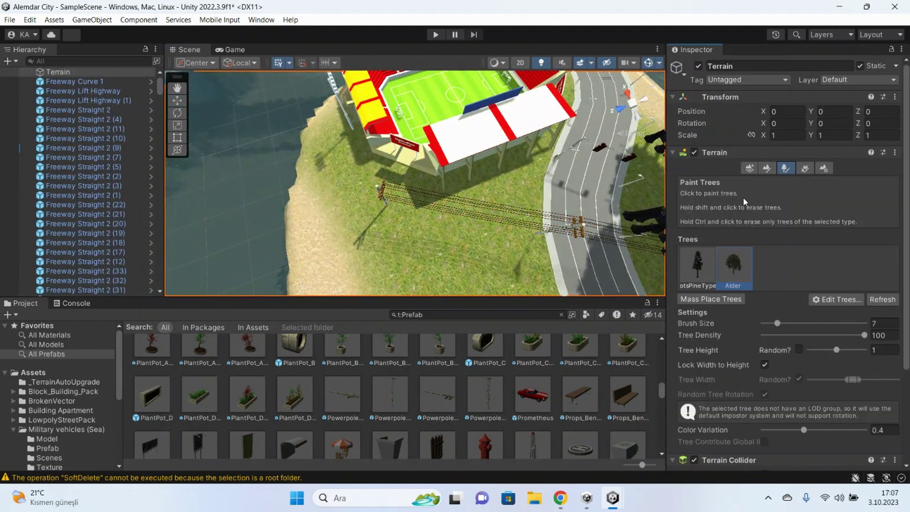
click(360, 203)
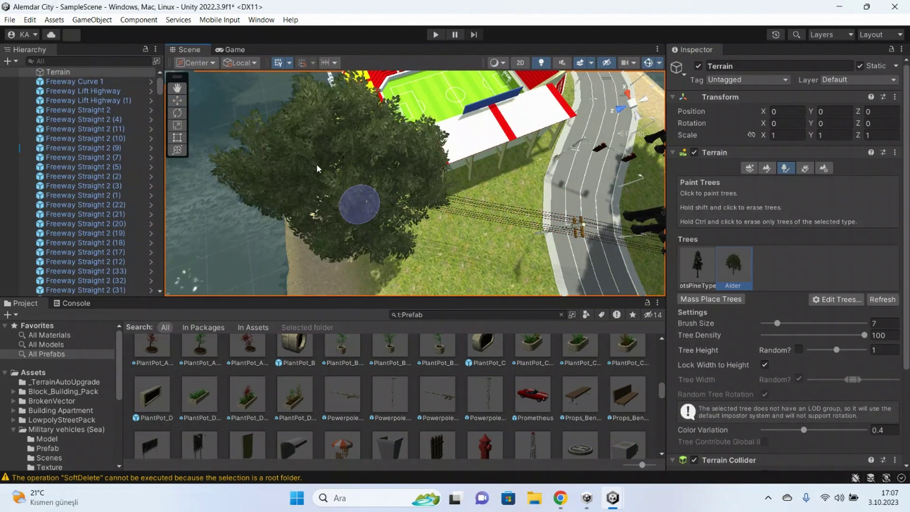
click(340, 196)
click(346, 246)
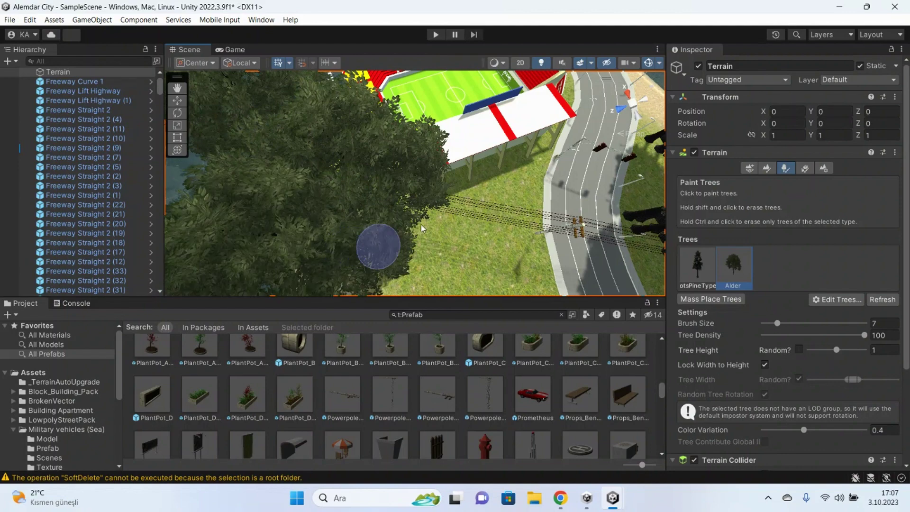
right_drag(423, 223, 316, 198)
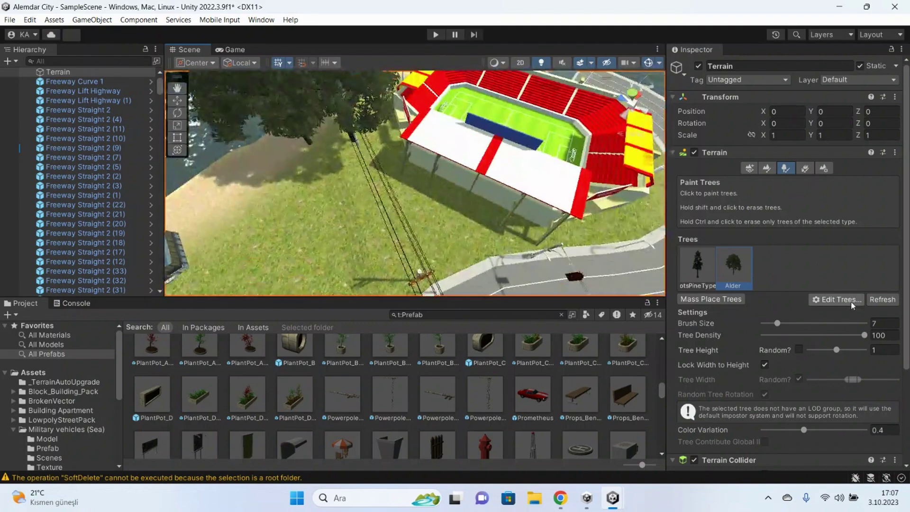
Fix the Alder tree height at 0.4 with random height off, then brush smaller trees near the cables
click(799, 349)
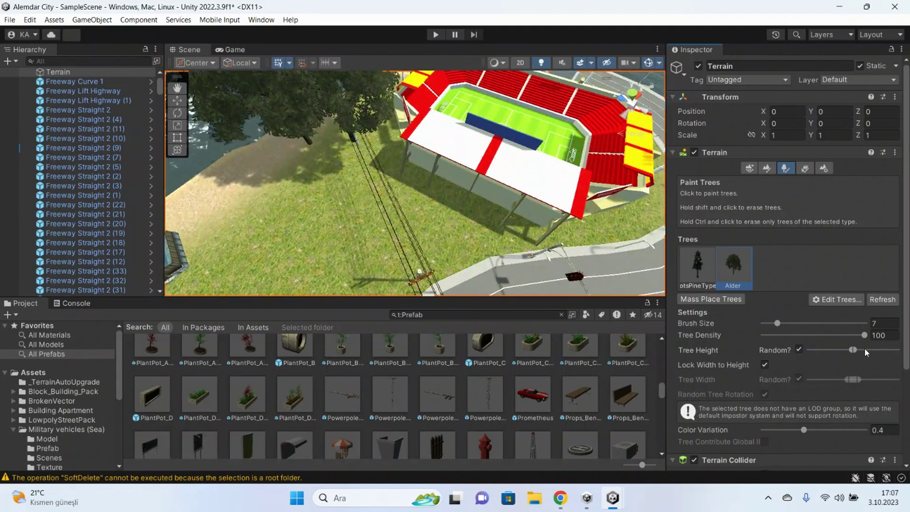
click(799, 350)
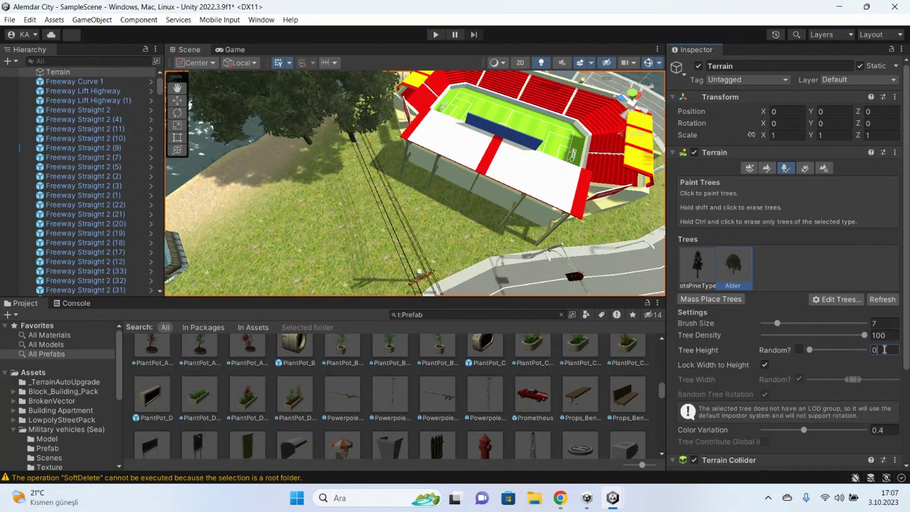
text(.4)
key(Return)
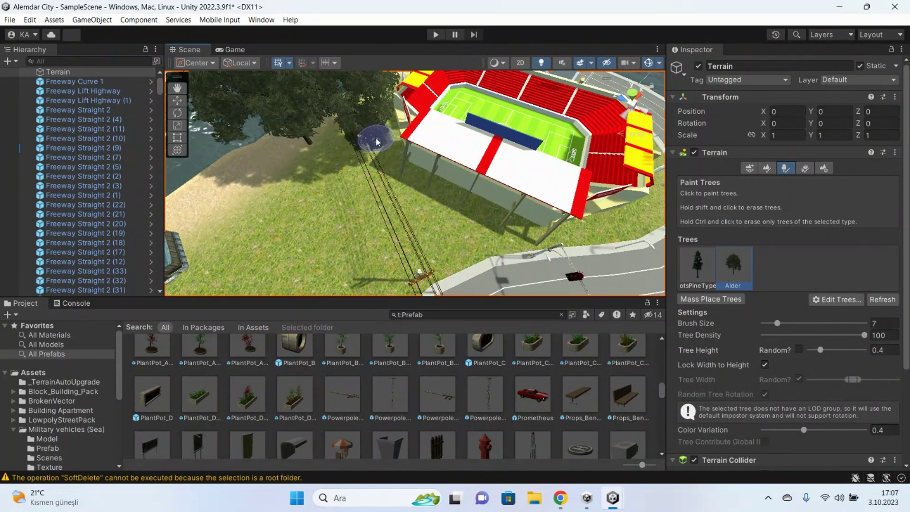
mouse_move(362, 141)
mouse_down()
mouse_move(225, 178)
mouse_move(348, 187)
mouse_move(263, 212)
mouse_up()
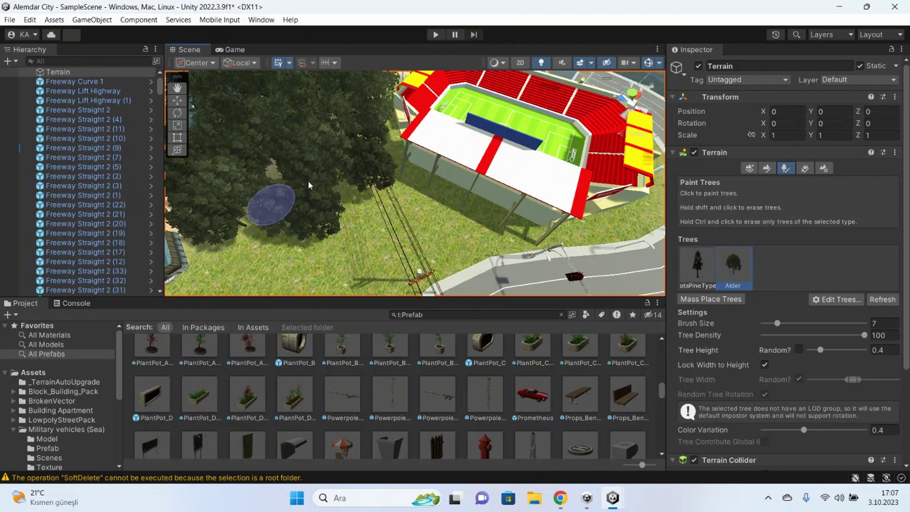
right_drag(308, 180, 330, 155)
Zoom out and orbit to look over the river, bridge, moored boats and forested hillside
scroll(338, 148, down, 3)
scroll(338, 148, down, 3)
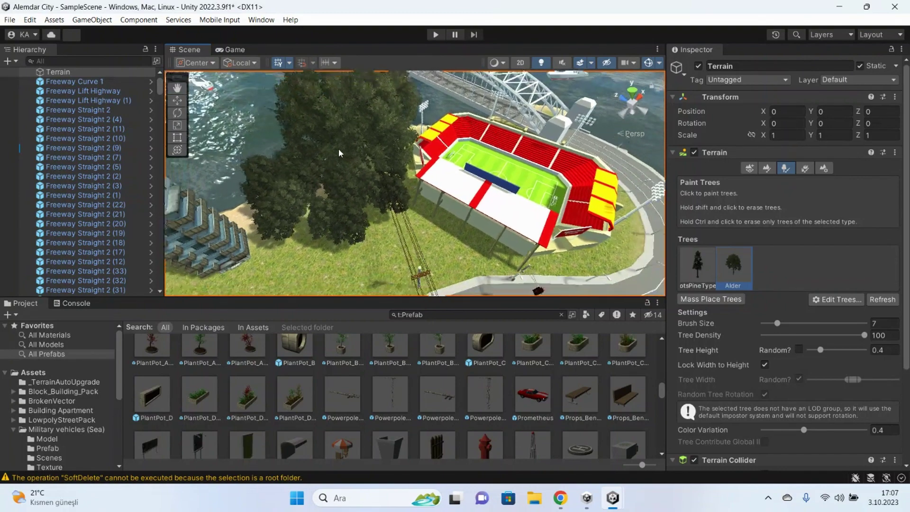
scroll(339, 149, down, 3)
scroll(356, 145, down, 3)
scroll(379, 142, down, 2)
scroll(386, 143, down, 2)
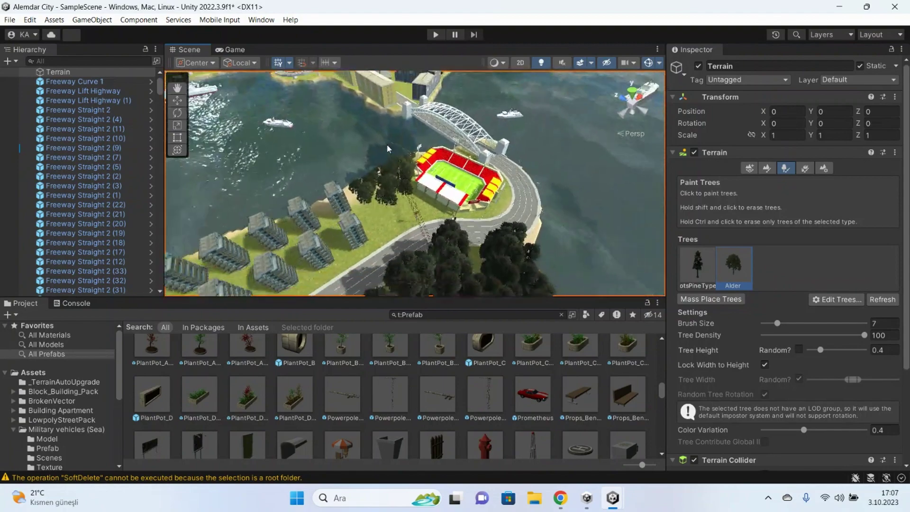
scroll(391, 145, down, 2)
scroll(399, 151, down, 2)
mouse_move(402, 155)
right_down()
mouse_move(478, 148)
mouse_move(415, 133)
right_up()
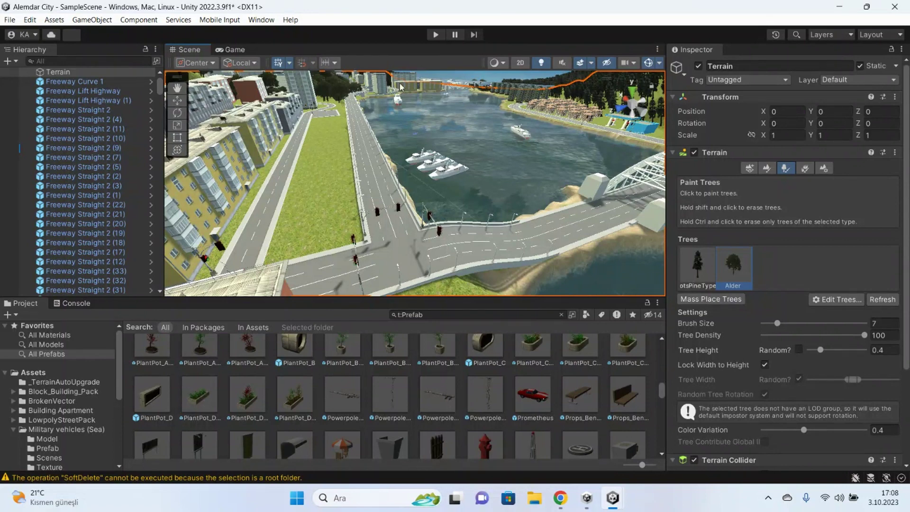
right_drag(415, 132, 474, 126)
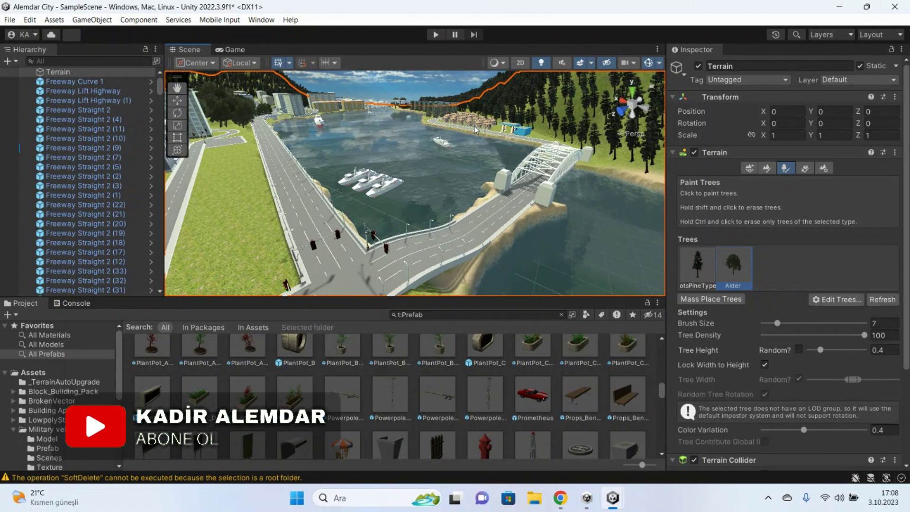